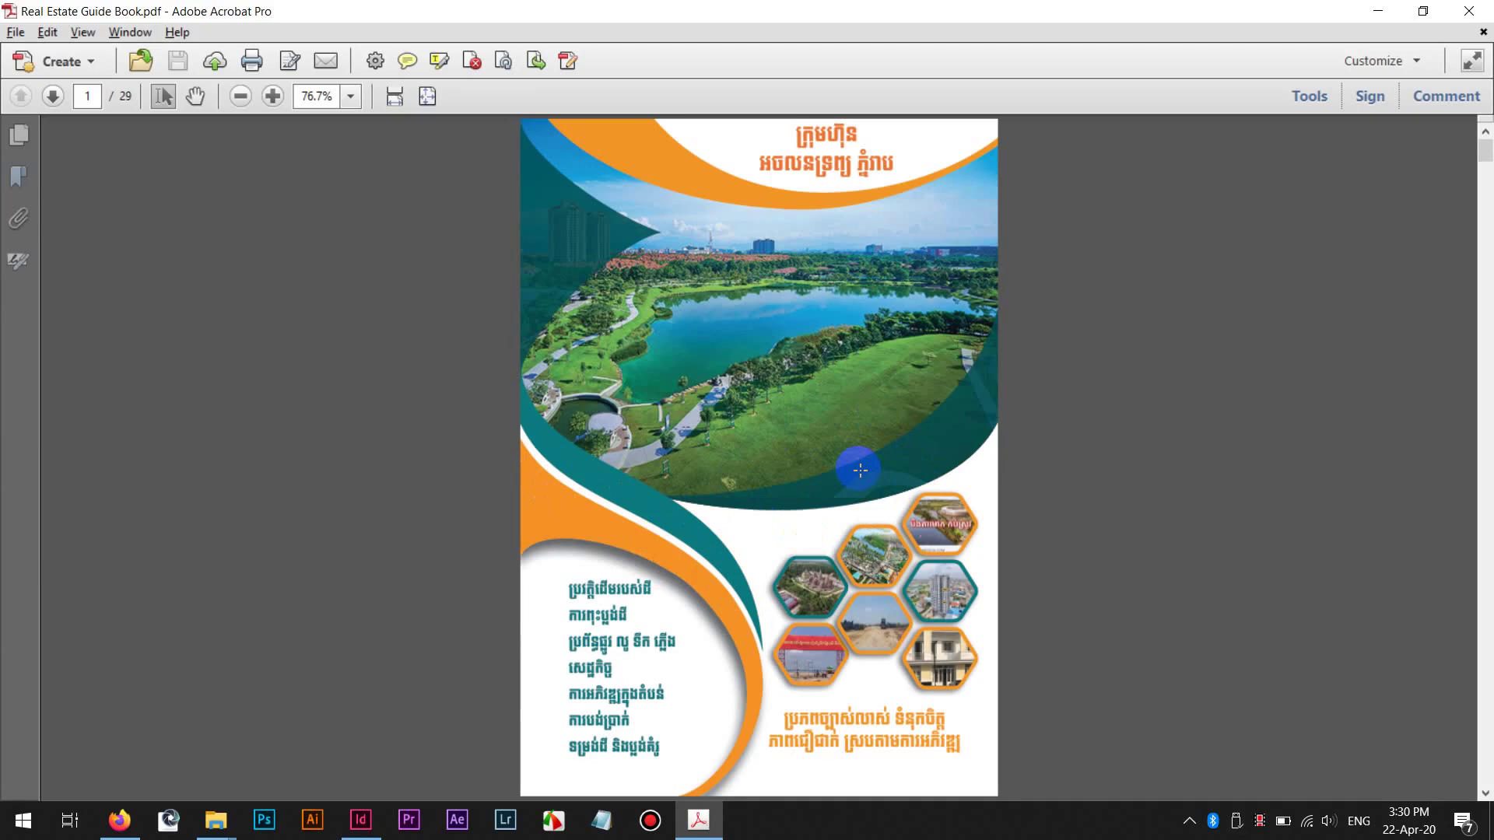
Look through the first six pages of the guide book PDF and return to its cover
scroll(832, 473, down, 10)
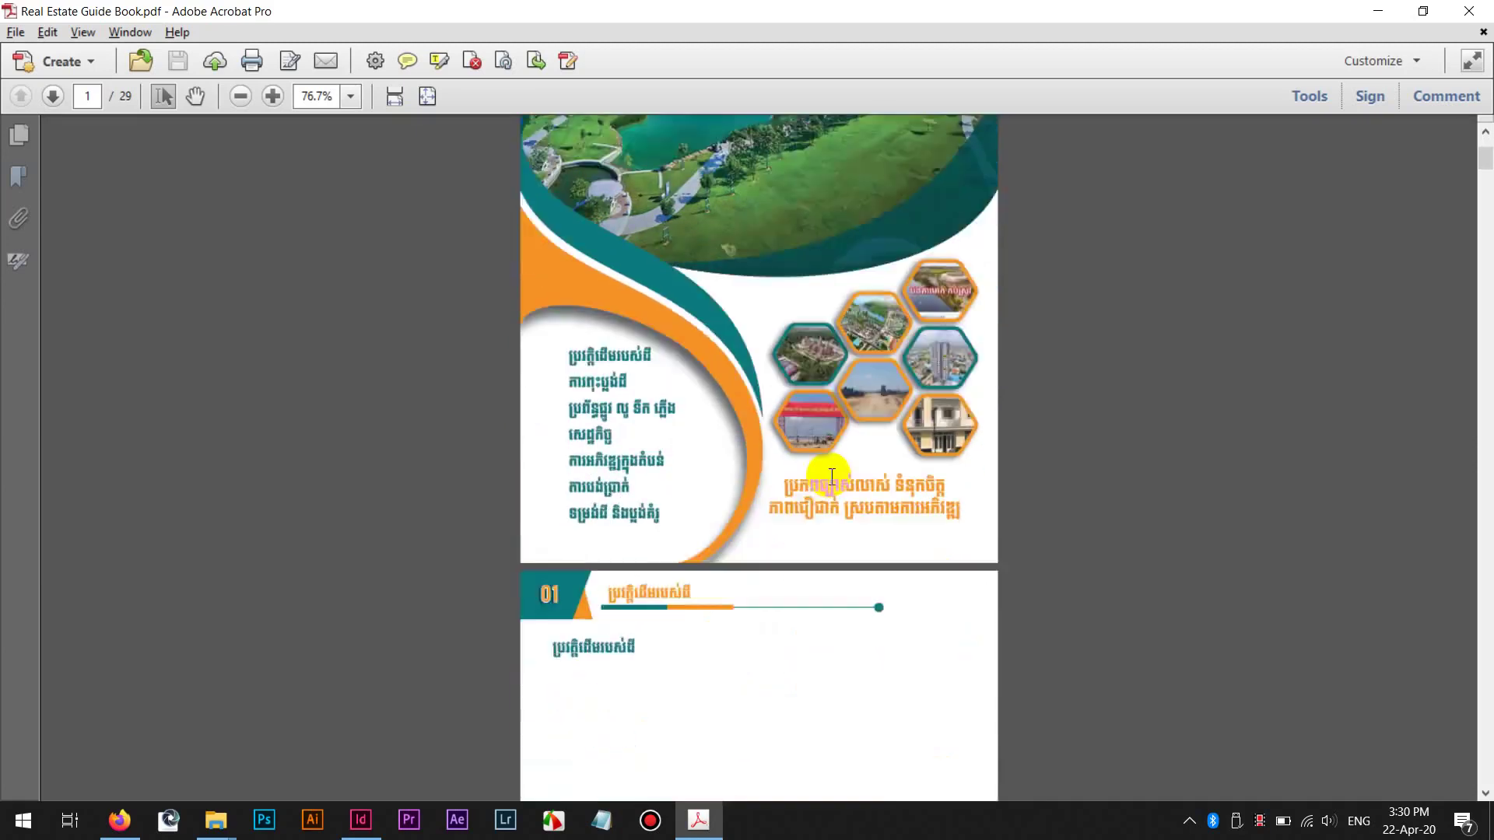
scroll(829, 478, down, 18)
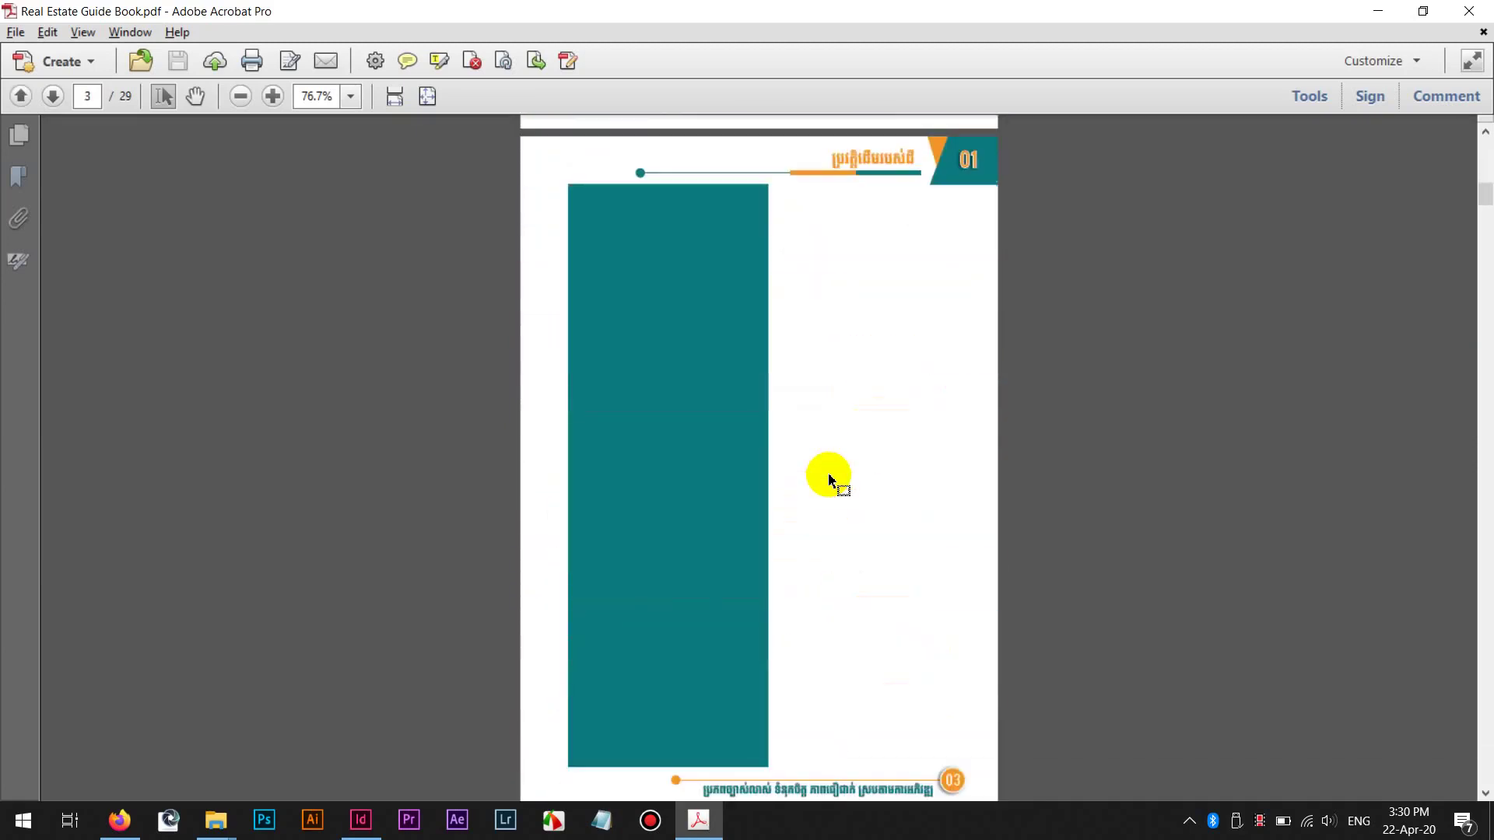
scroll(757, 440, down, 20)
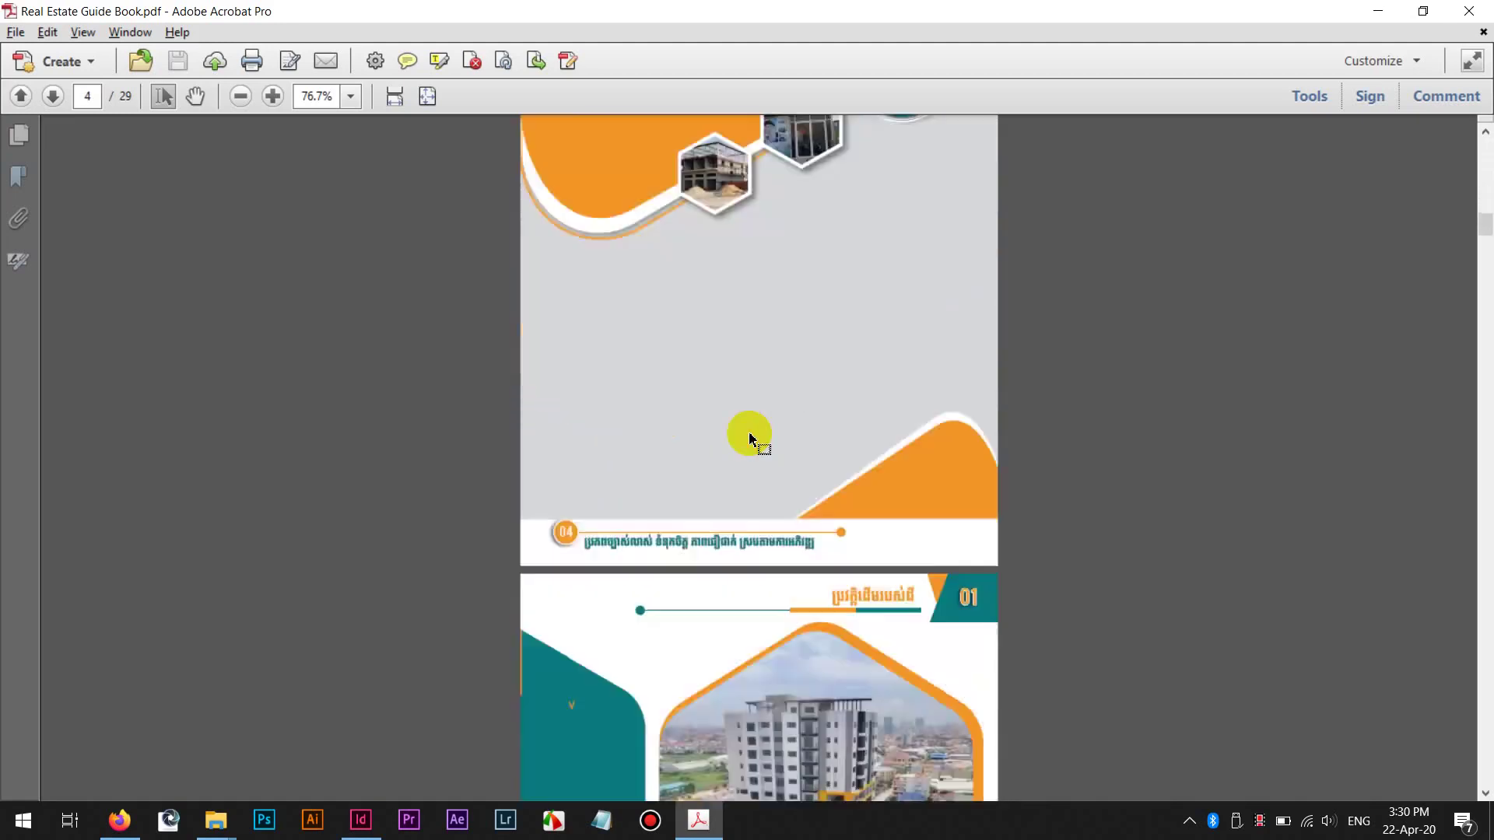
scroll(751, 434, down, 20)
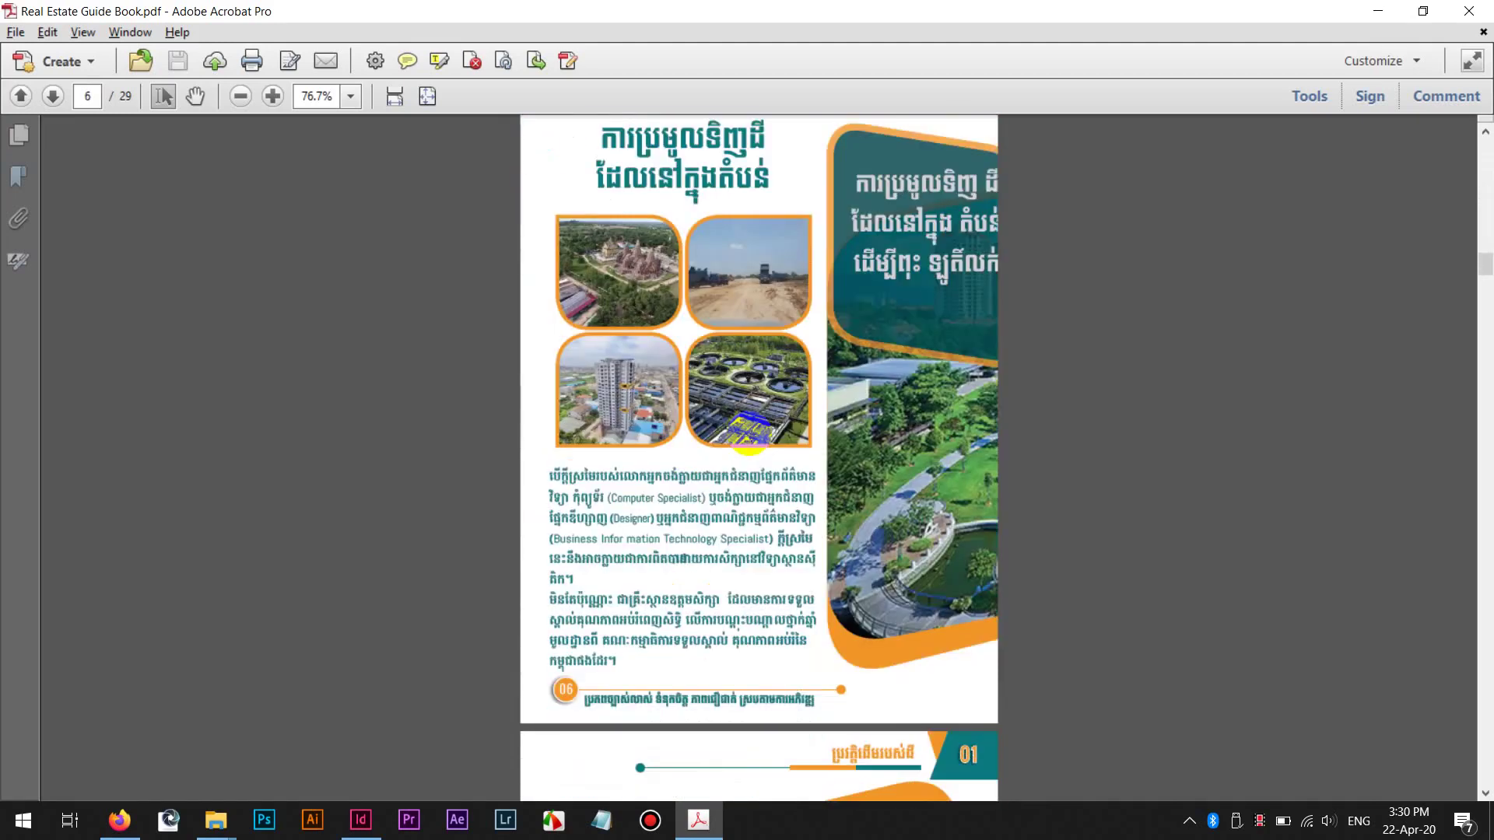
scroll(813, 449, down, 13)
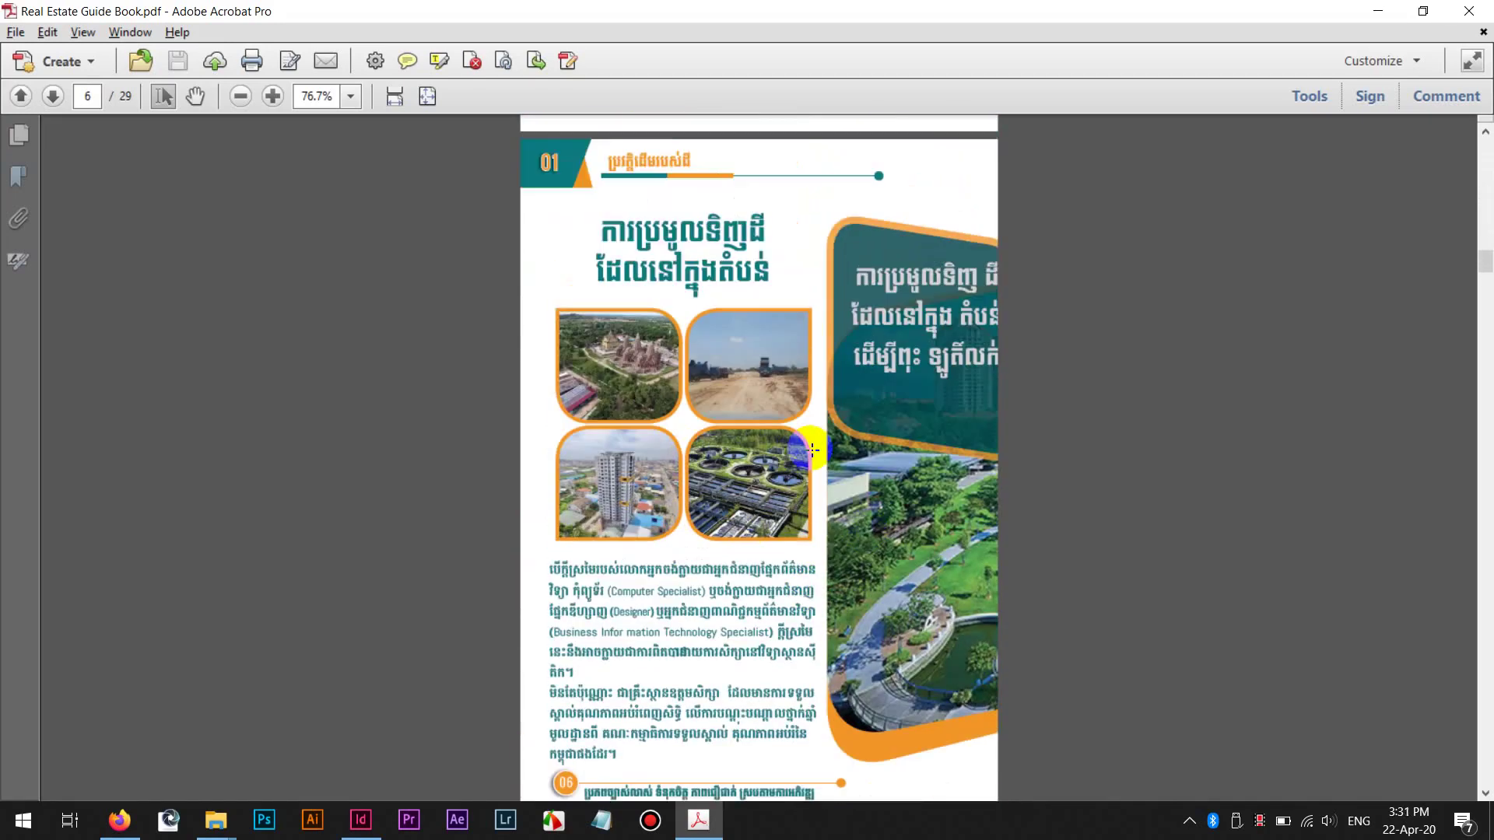
scroll(813, 450, up, 8)
drag(1485, 259, 1487, 149)
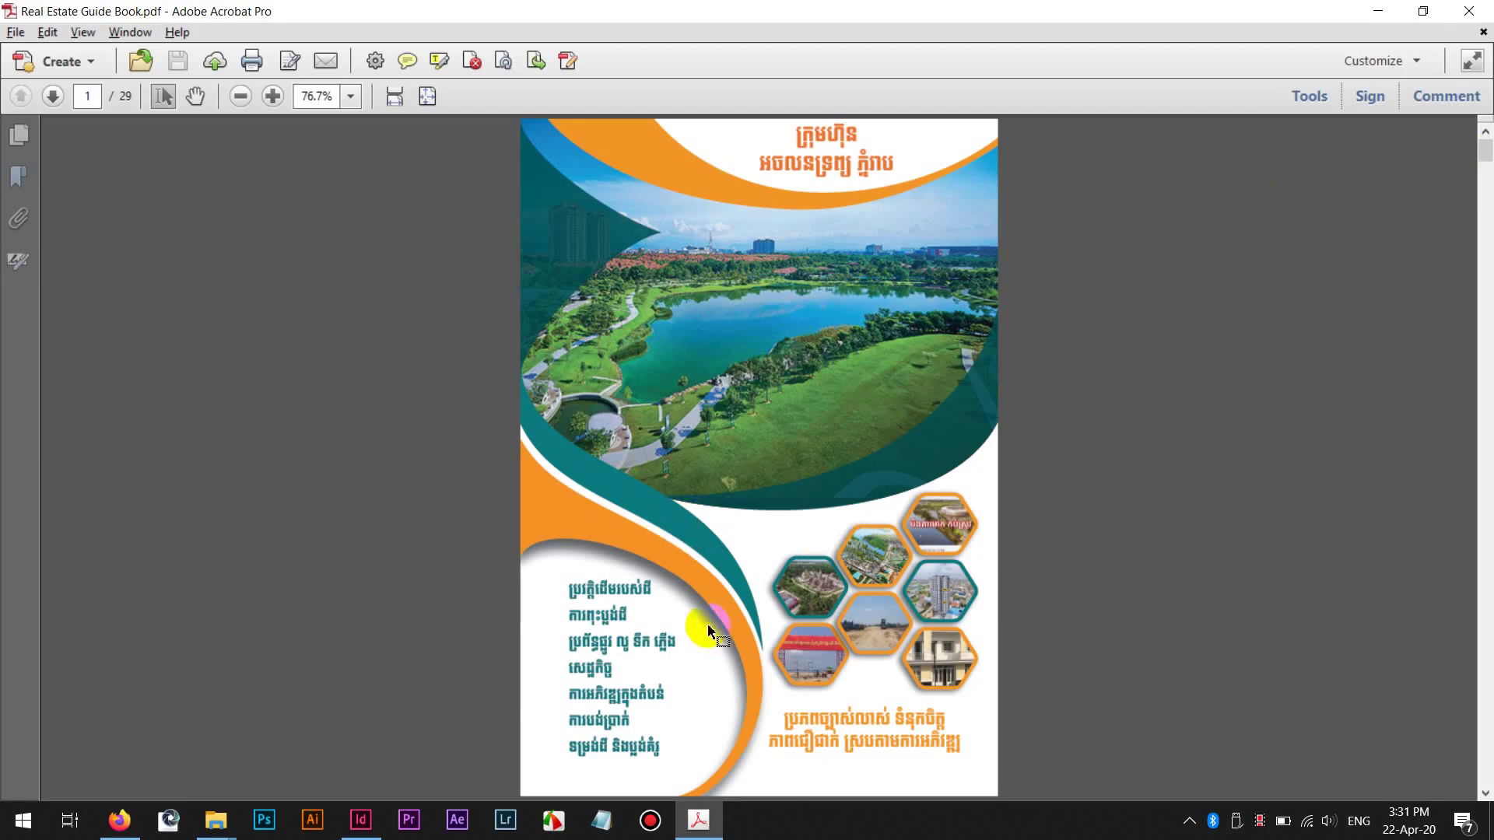
Switch to InDesign and save the converted document as Real Estate Guide Book.indd in the Magazine Article folder
click(360, 820)
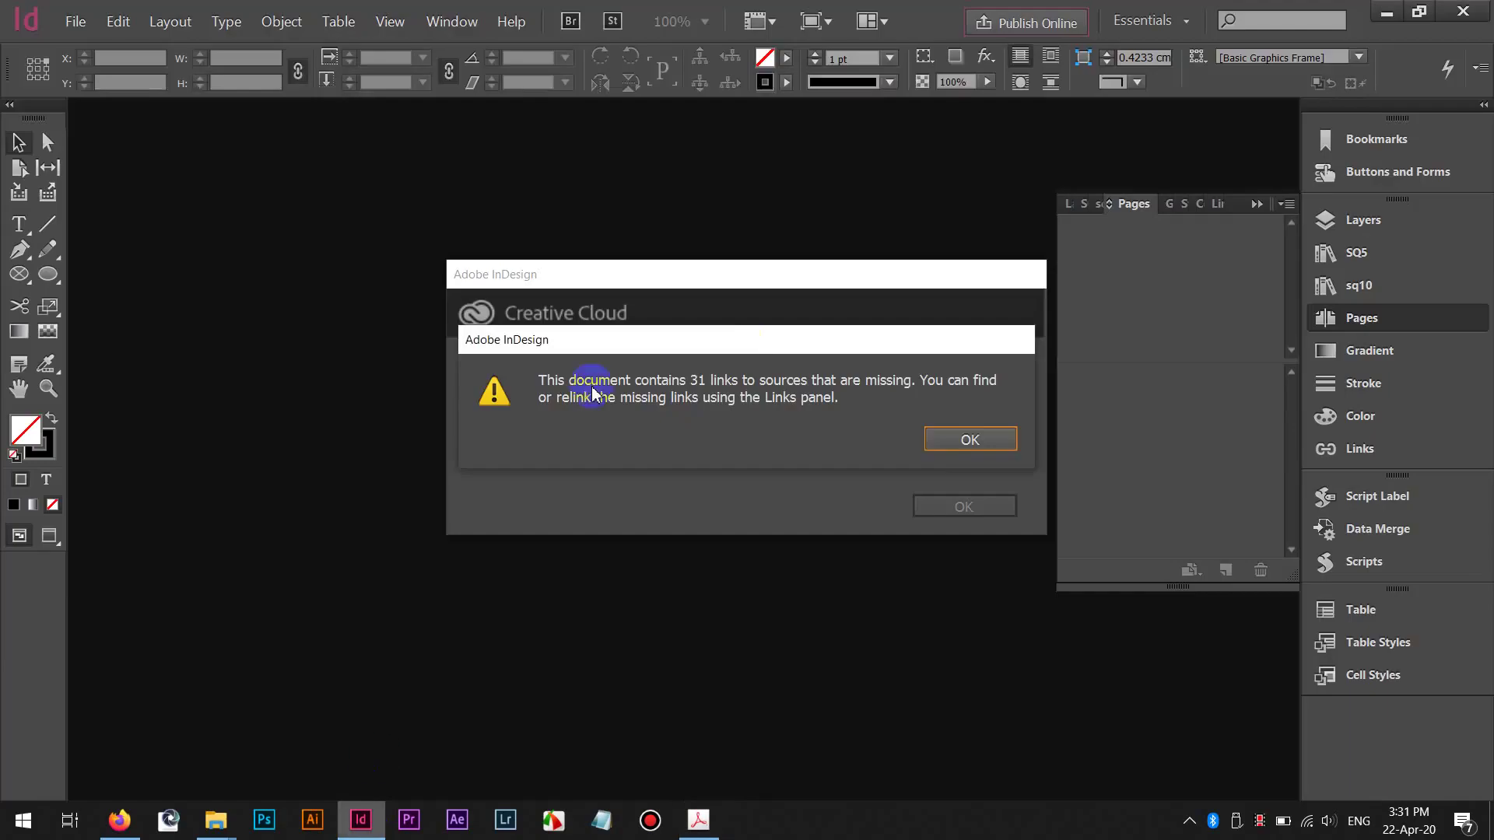
click(959, 436)
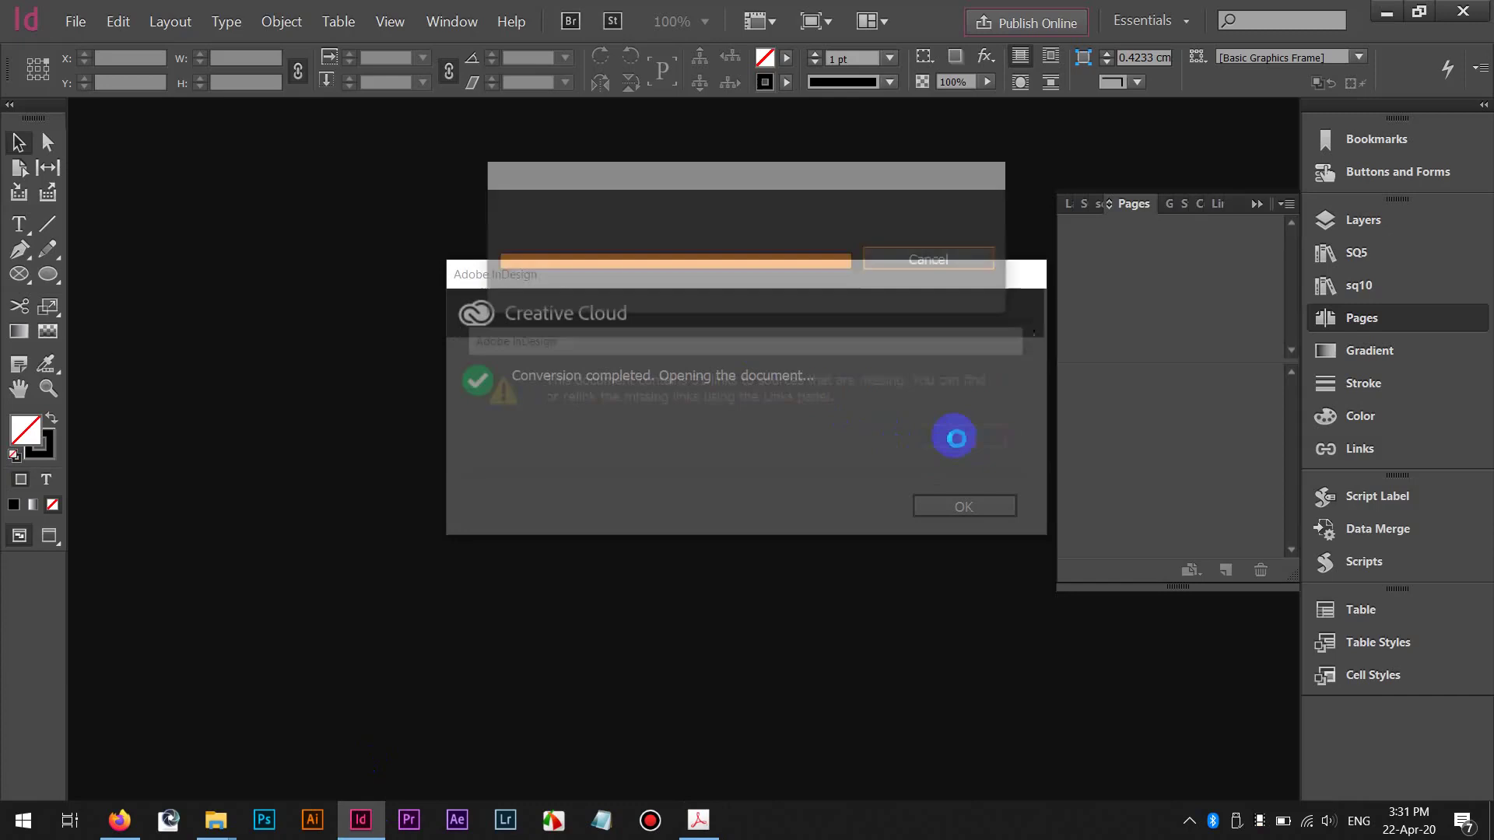
click(708, 821)
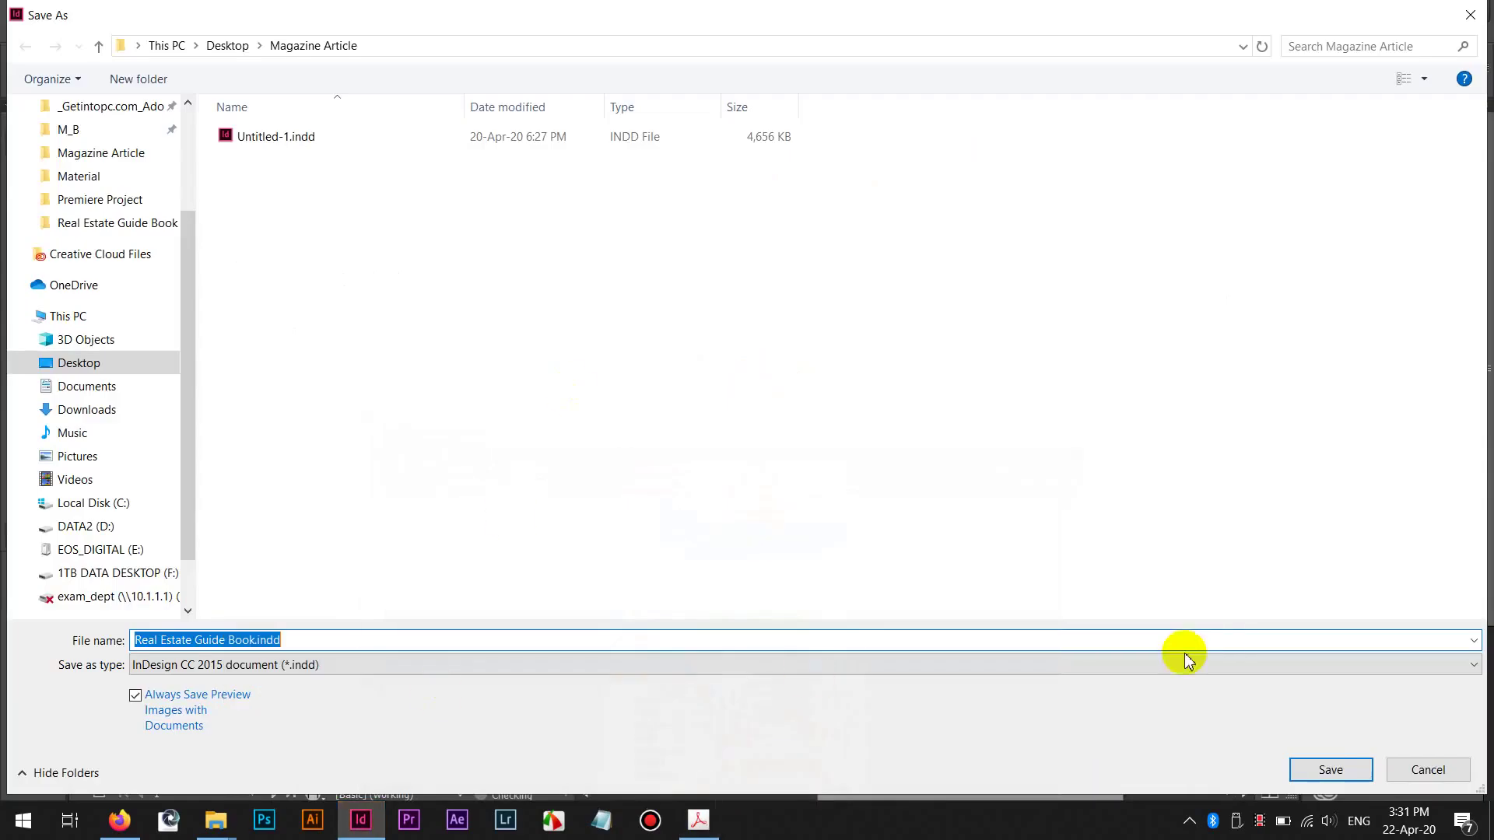
click(1315, 765)
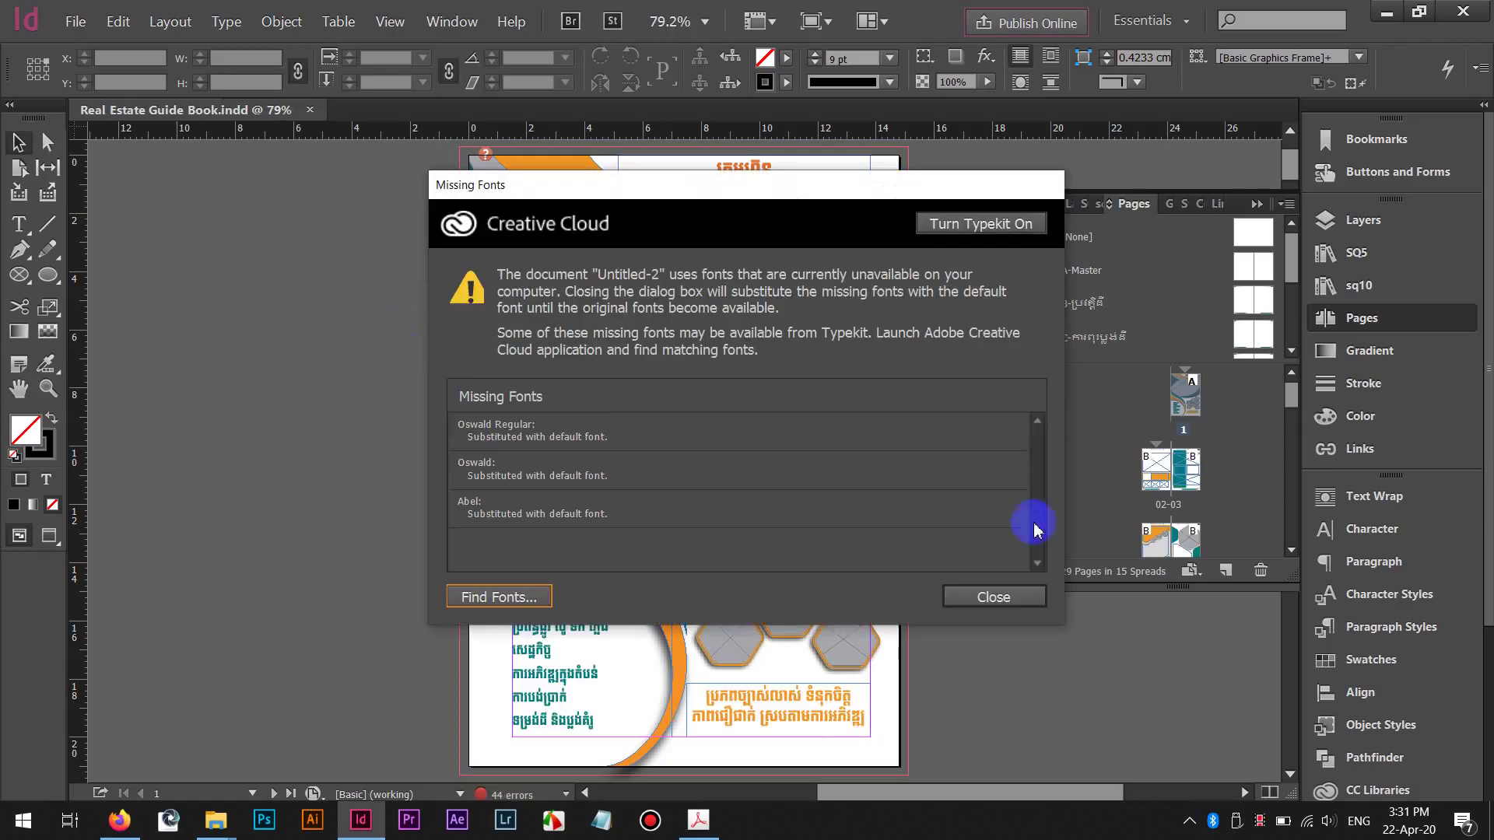
click(994, 593)
Insert one new page before page 1 of the document
scroll(311, 365, down, 15)
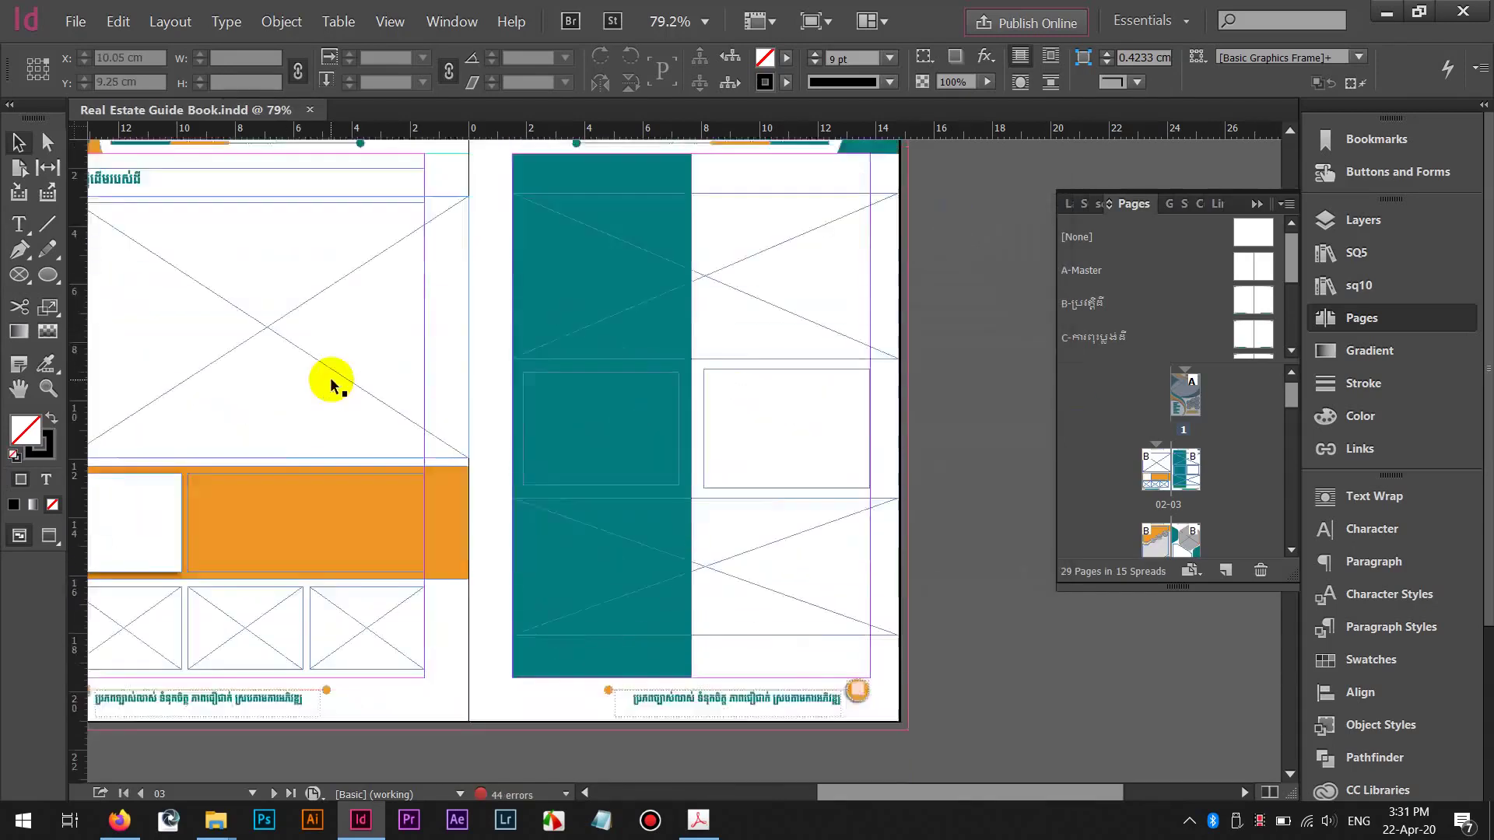
scroll(373, 377, up, 3)
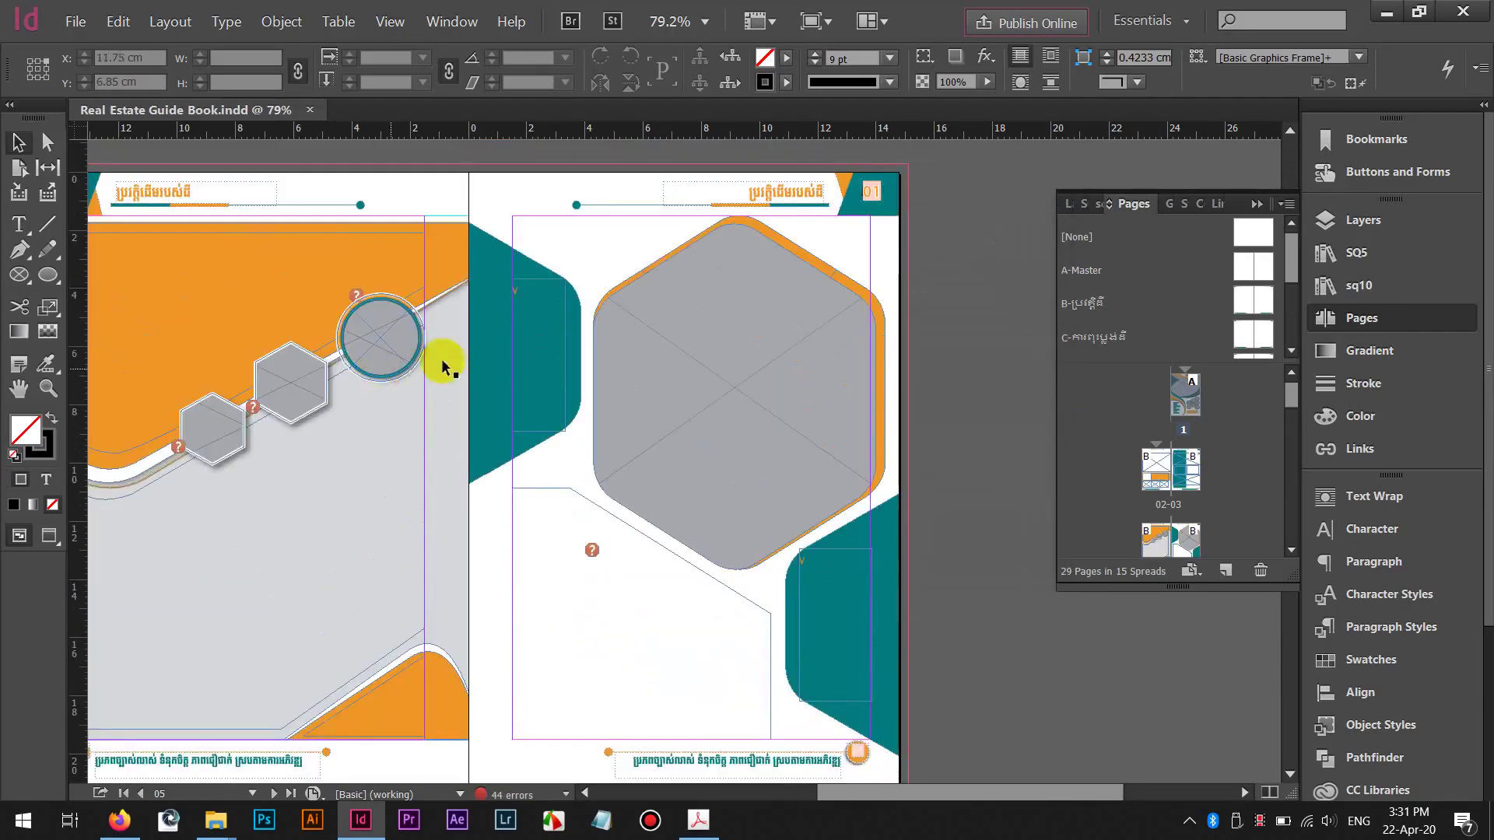
drag(461, 342, 632, 412)
scroll(635, 415, up, 10)
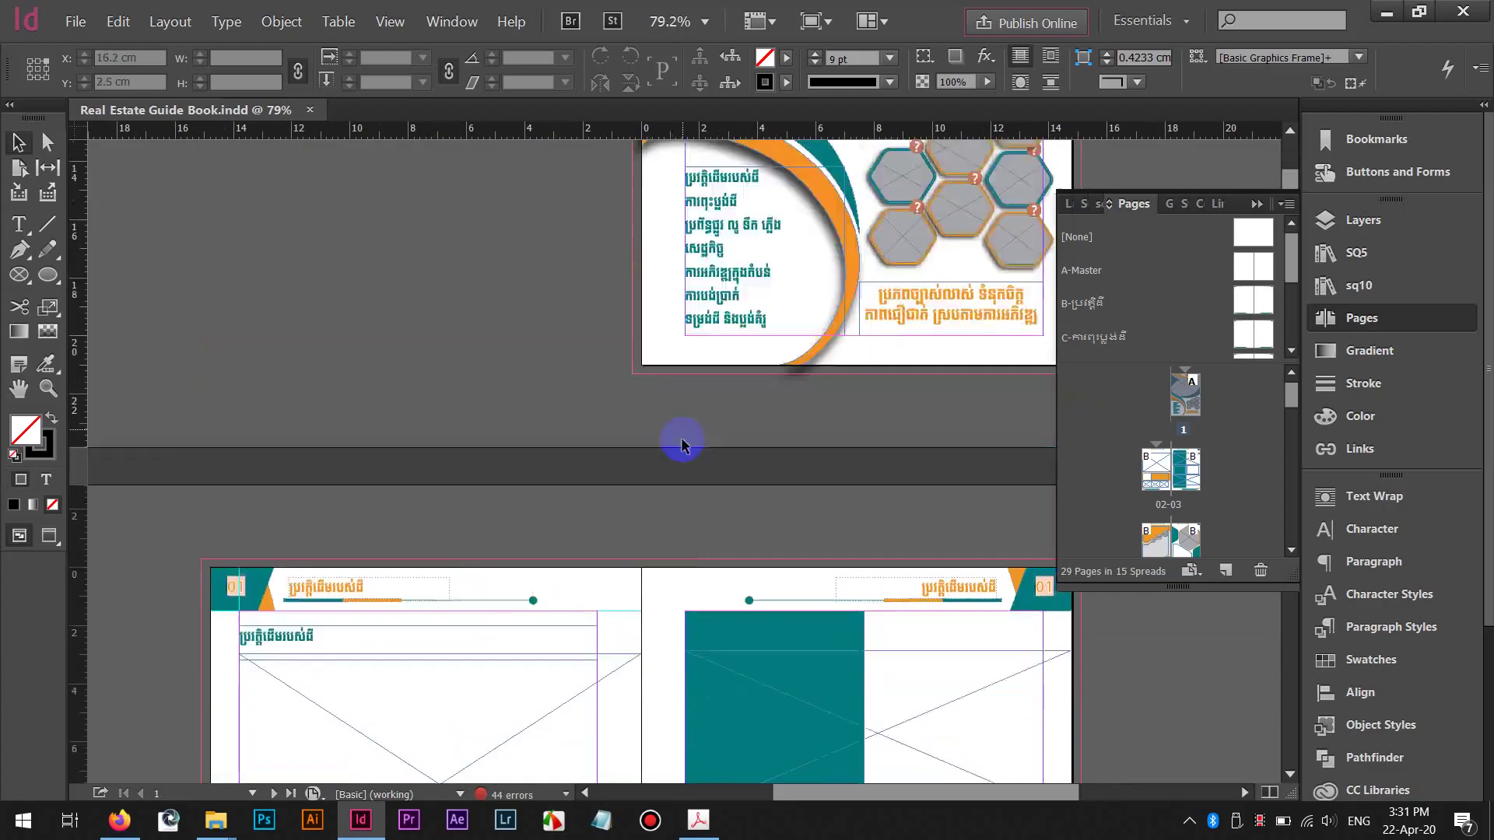
scroll(685, 463, up, 3)
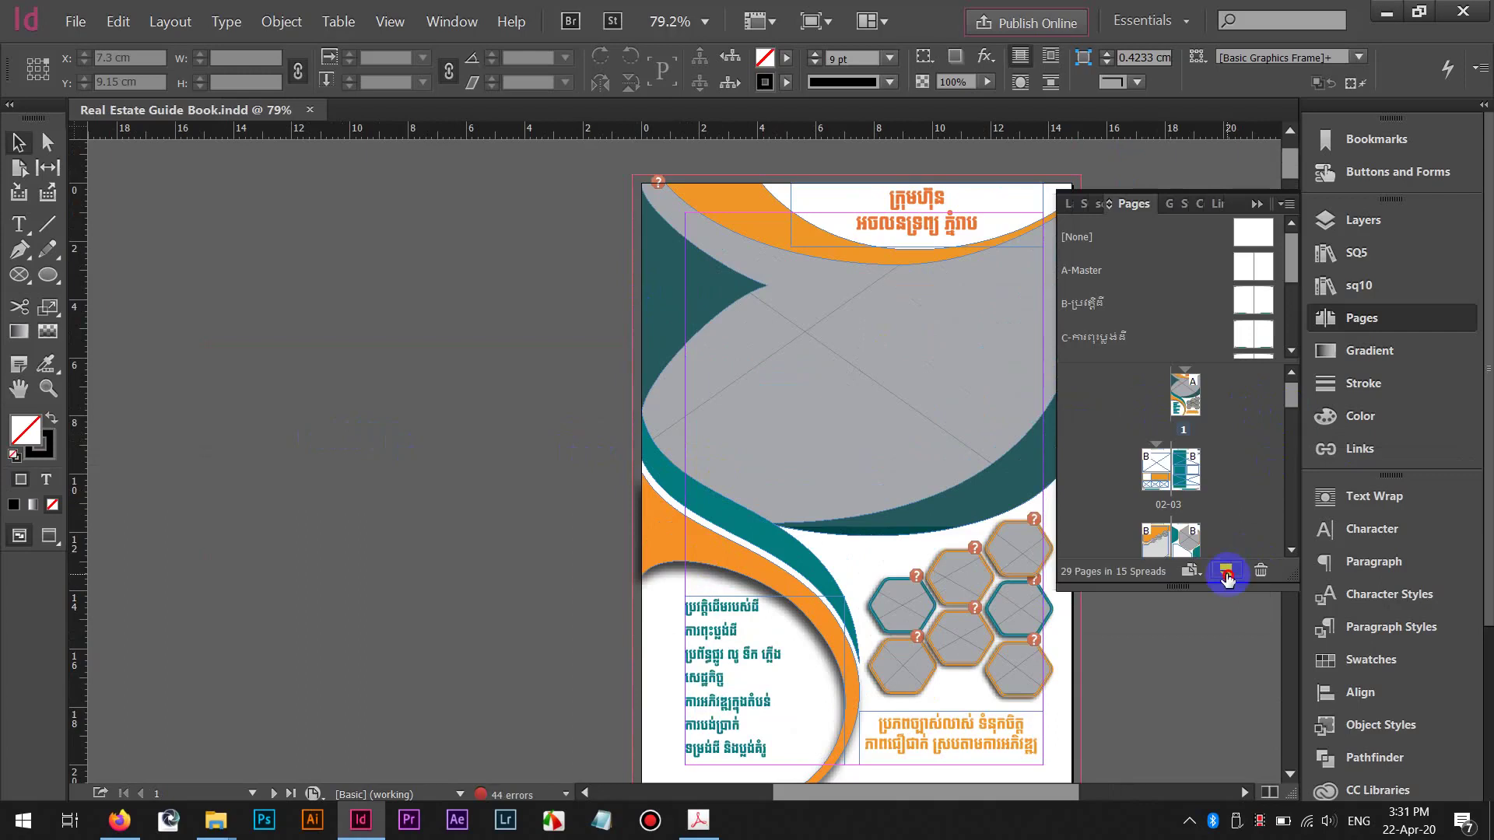
click(1288, 204)
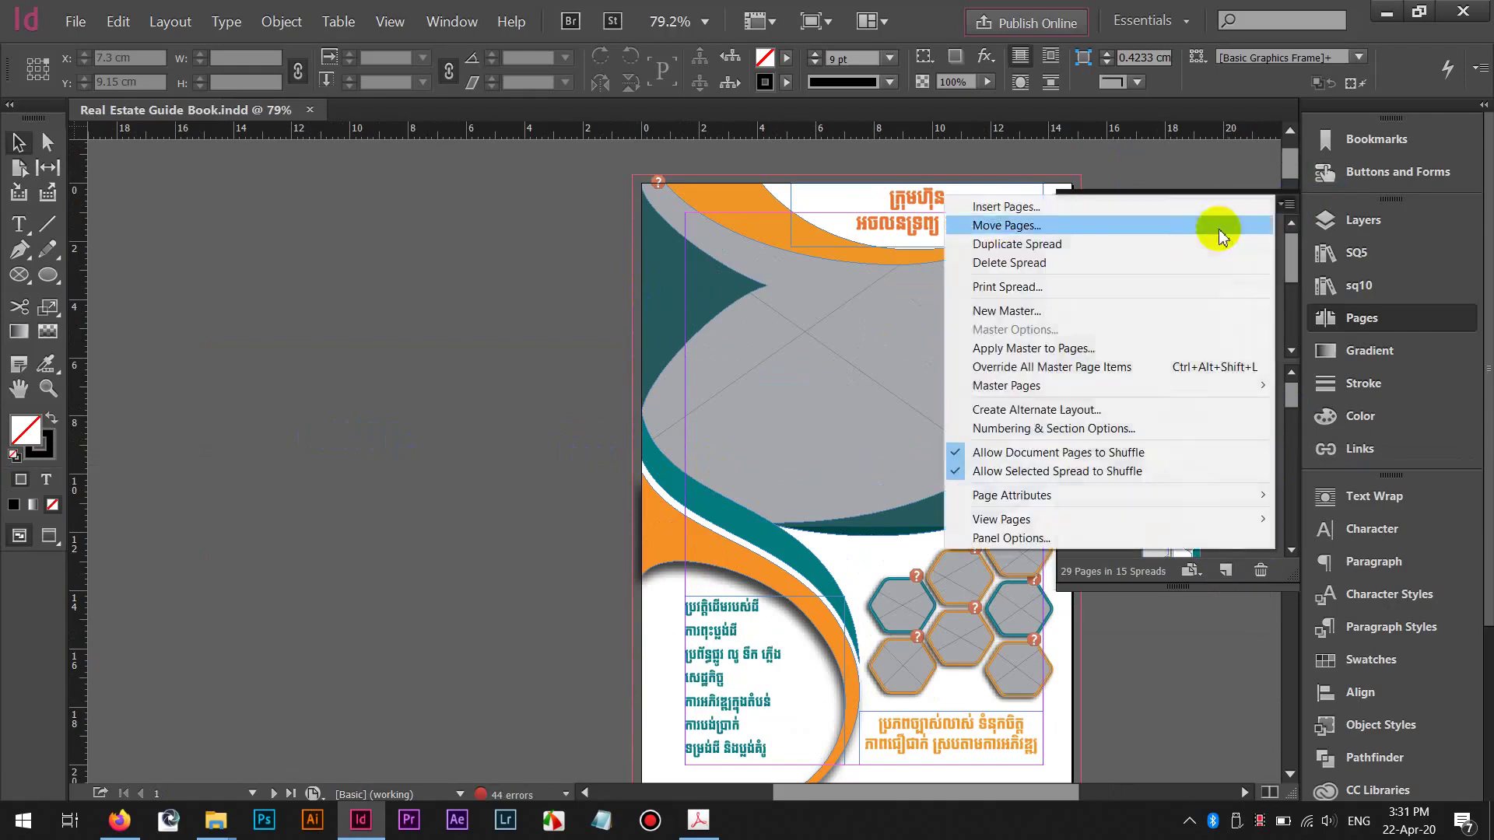
click(1169, 209)
click(257, 303)
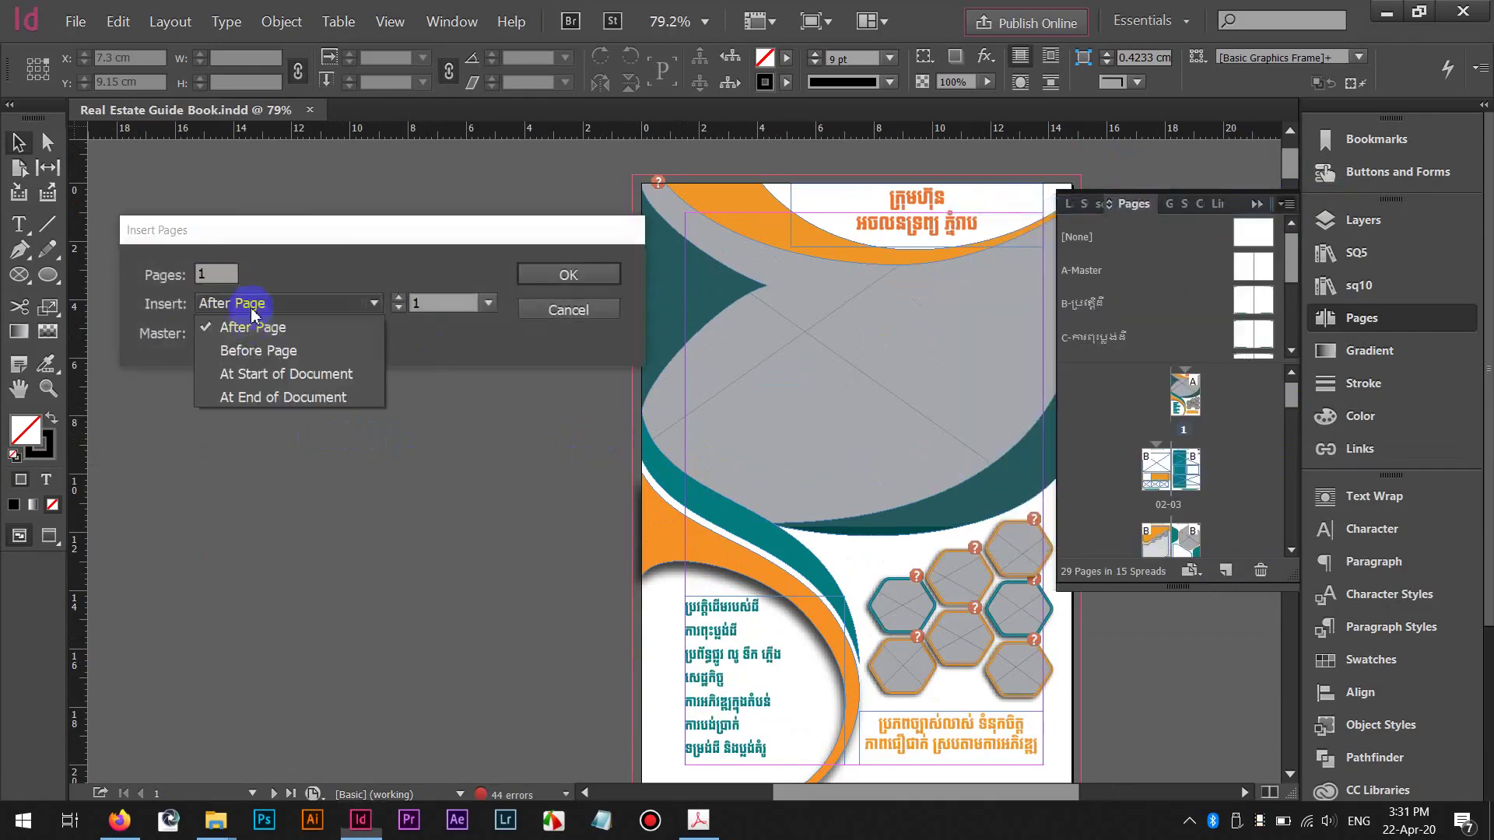
click(257, 344)
click(568, 277)
Turn off document page shuffling and arrange the existing cover and the blank page side by side as the first spread
scroll(424, 397, down, 6)
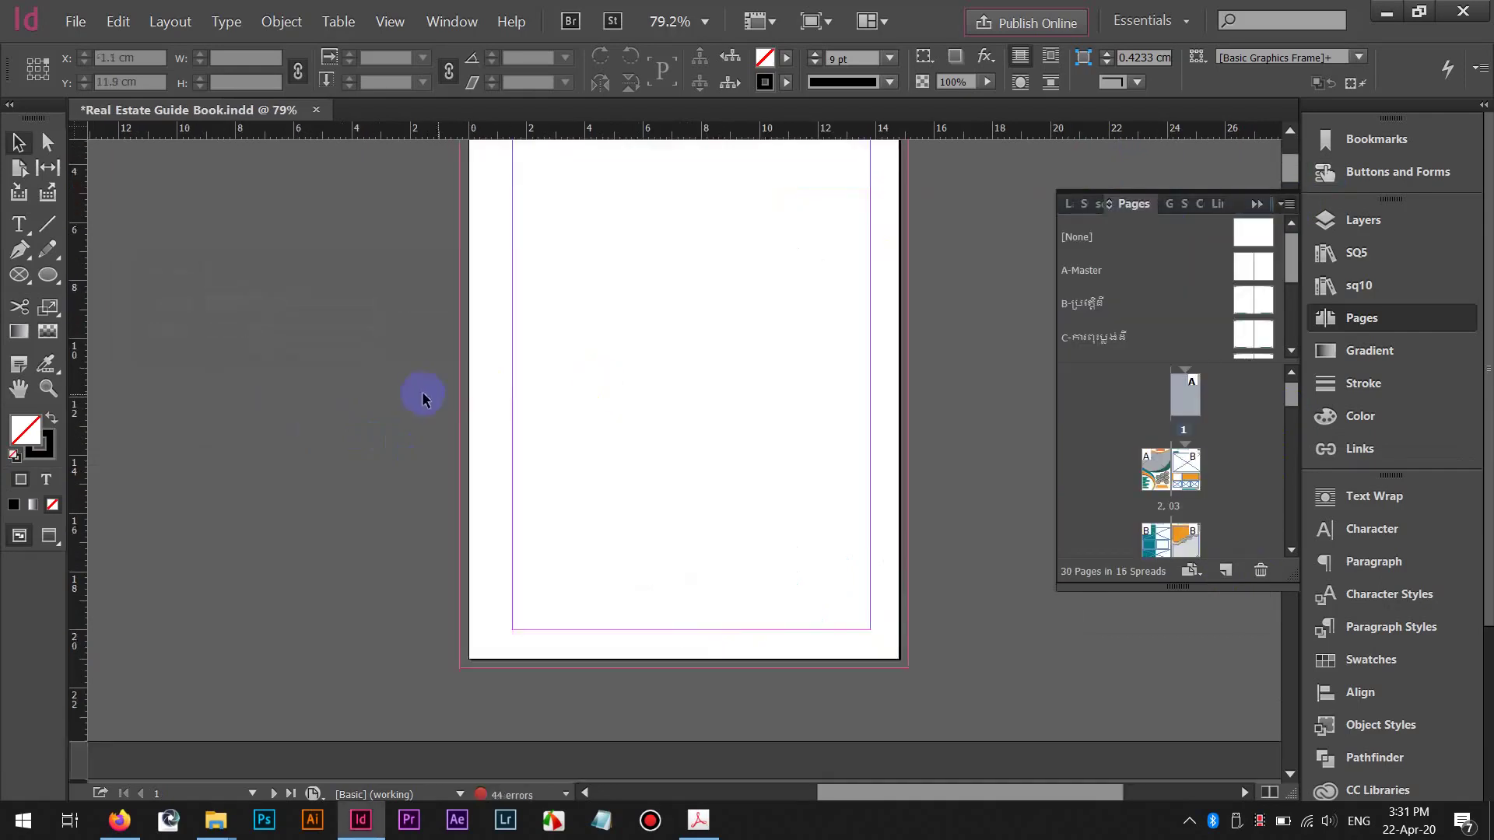
scroll(423, 396, down, 3)
drag(630, 388, 709, 309)
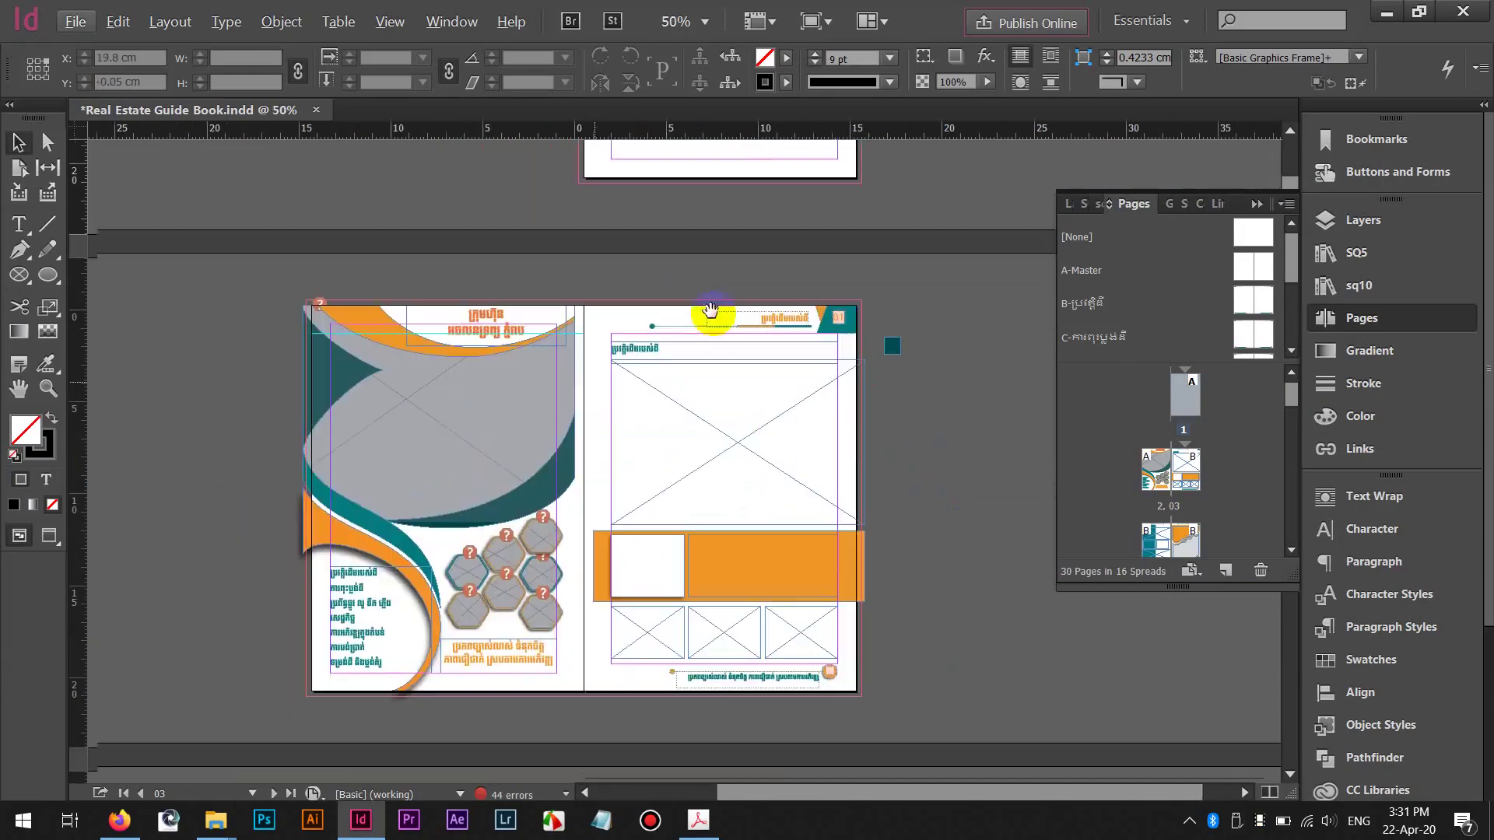
click(1151, 476)
right_click(1153, 482)
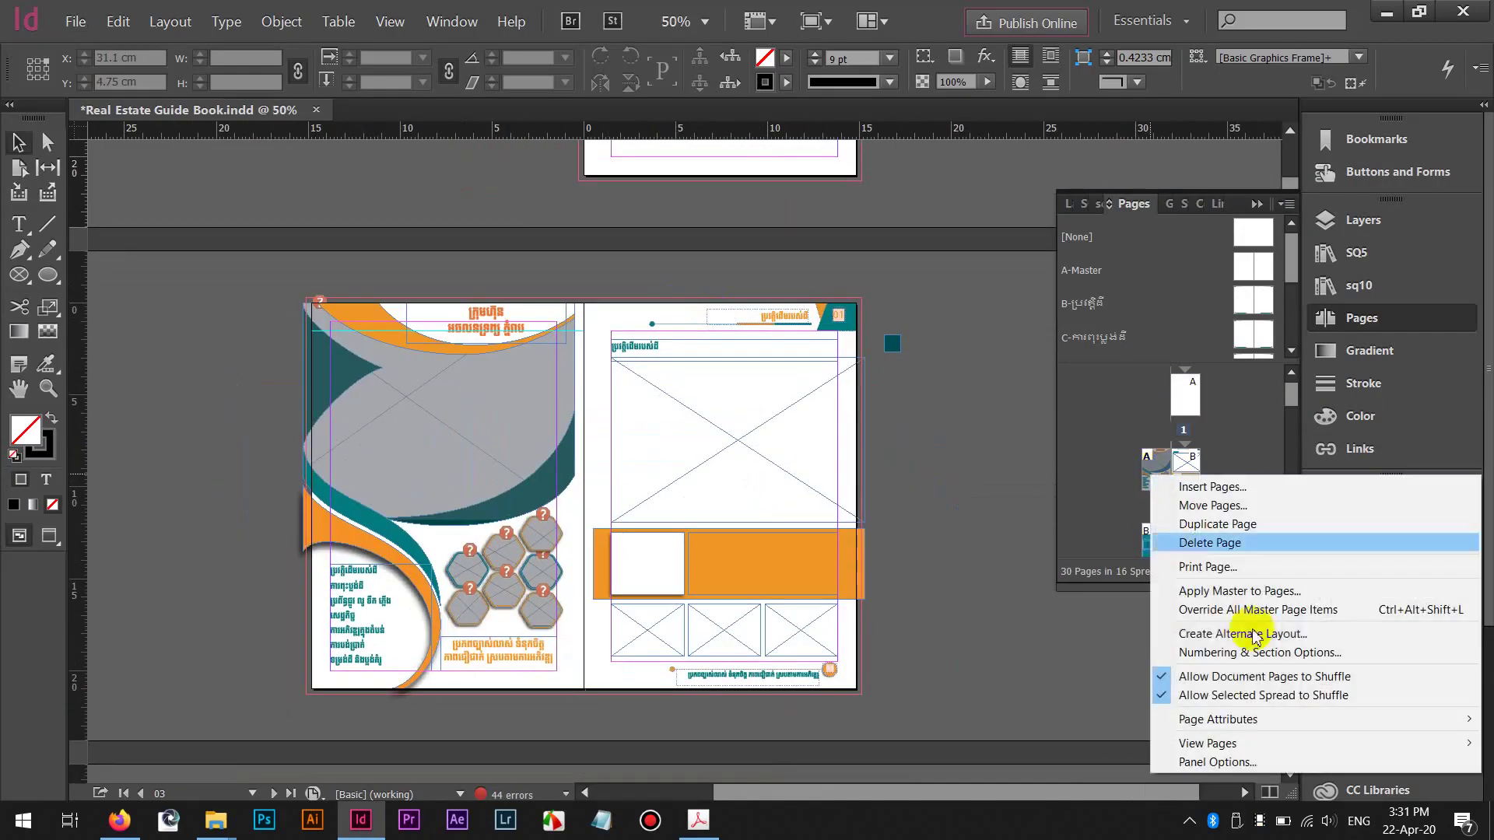
click(1238, 676)
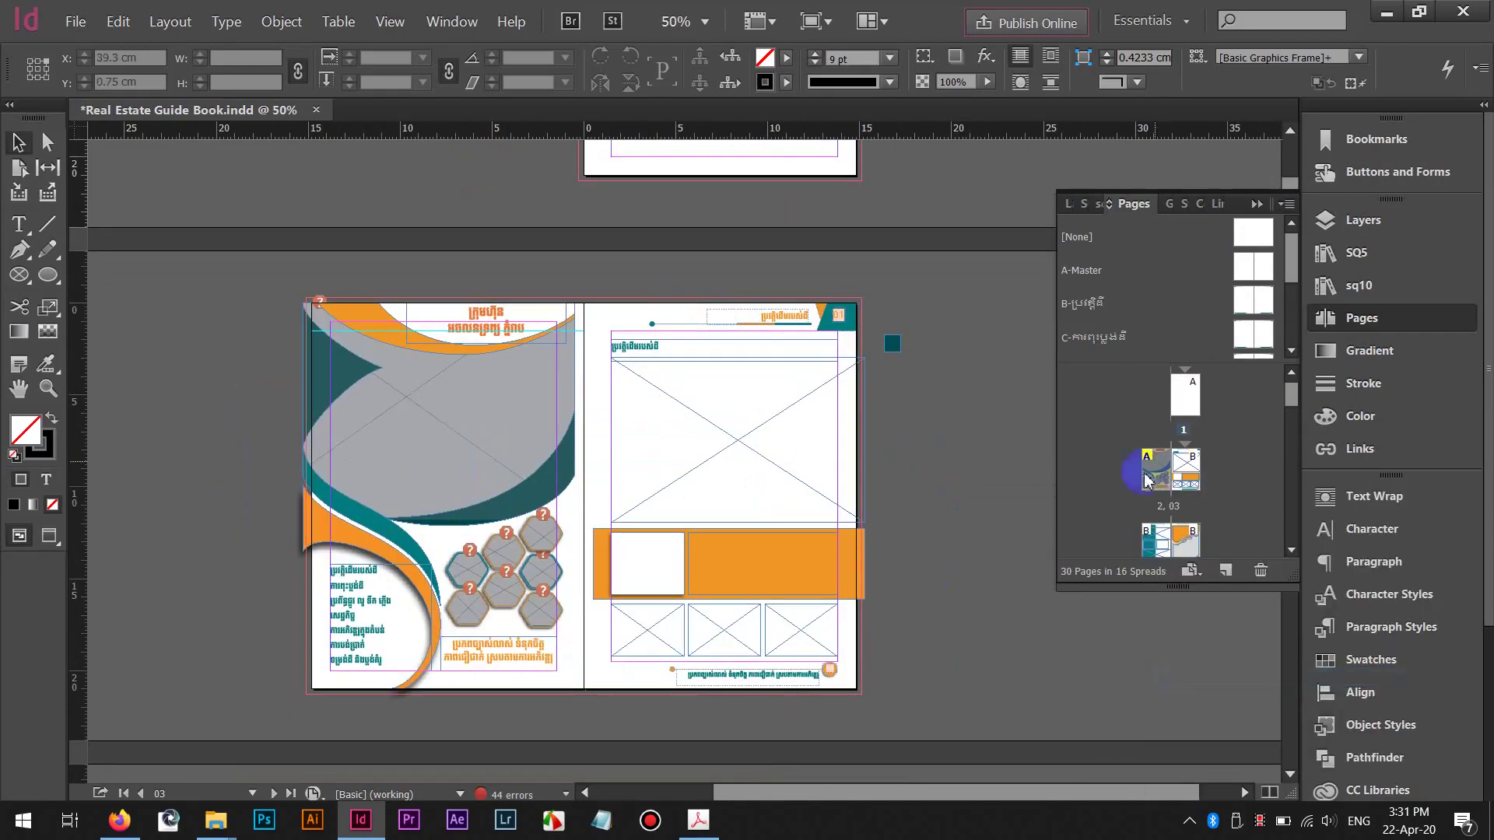
drag(1152, 391, 1149, 393)
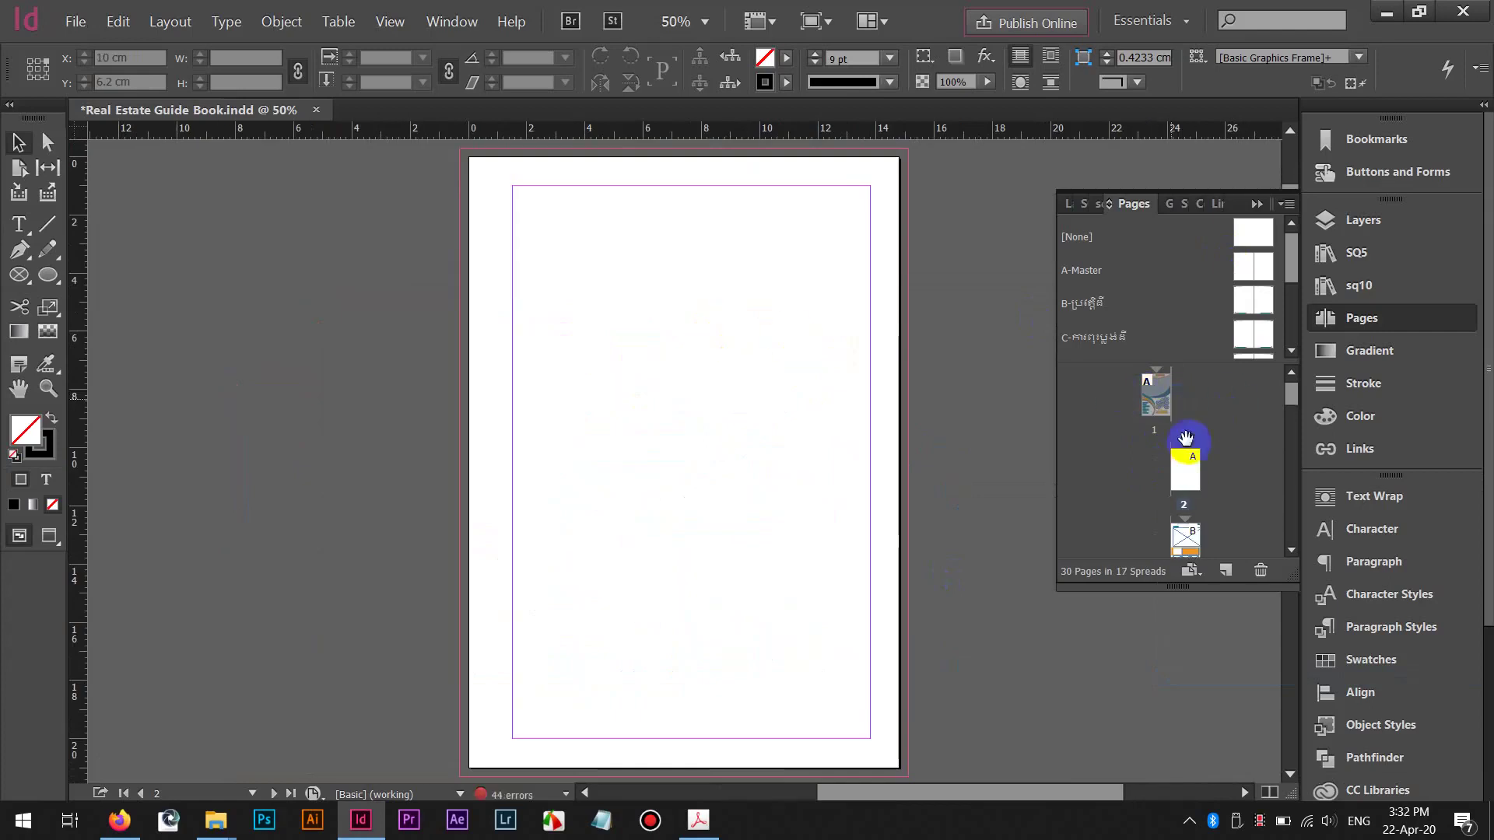
drag(1158, 461, 1175, 393)
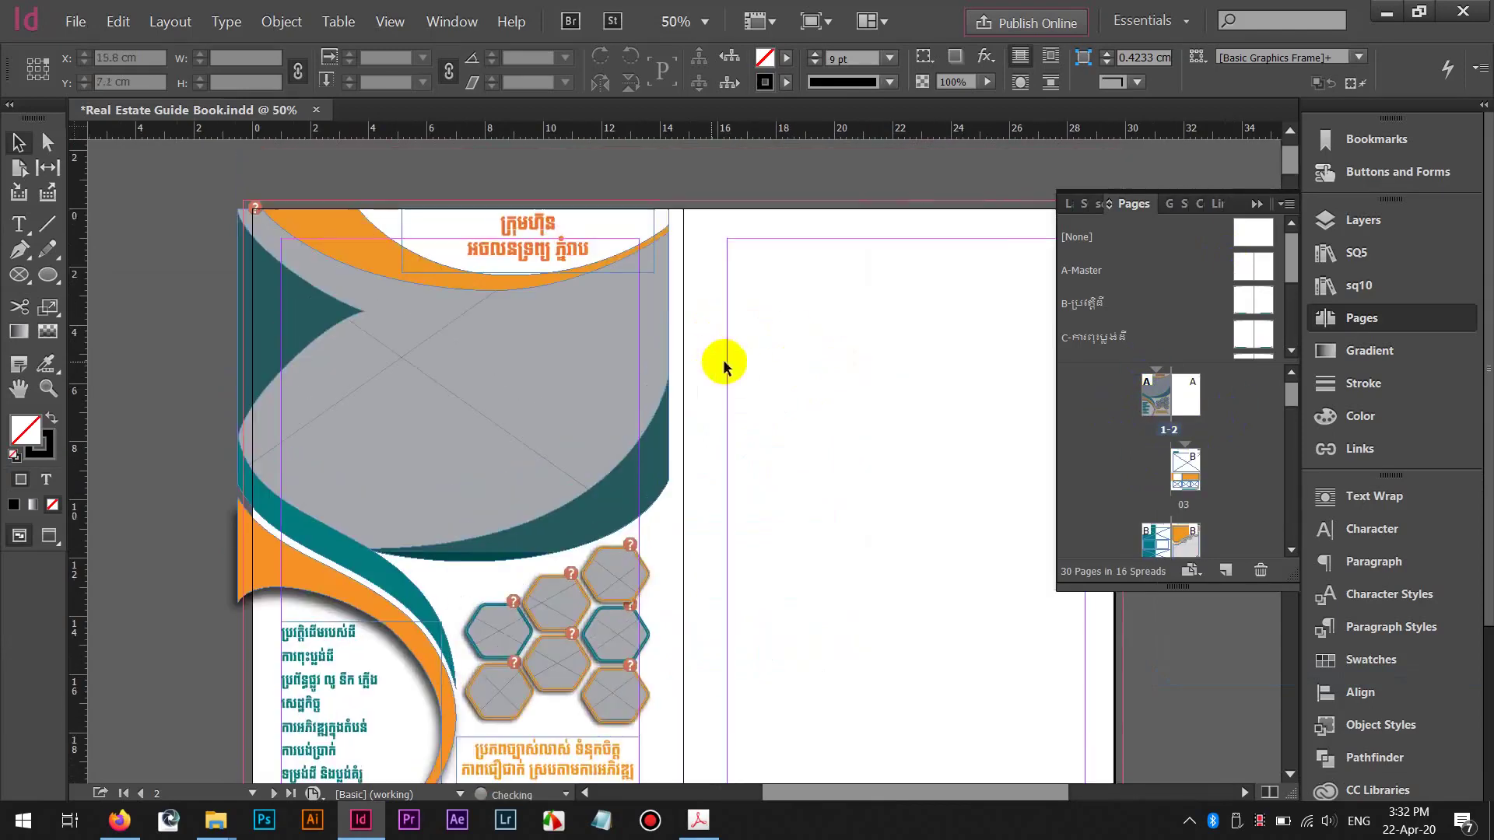
Examine the outer edge of the cover, where the orange and teal curves extend past the page boundary
alt+scroll(621, 324, up, 1)
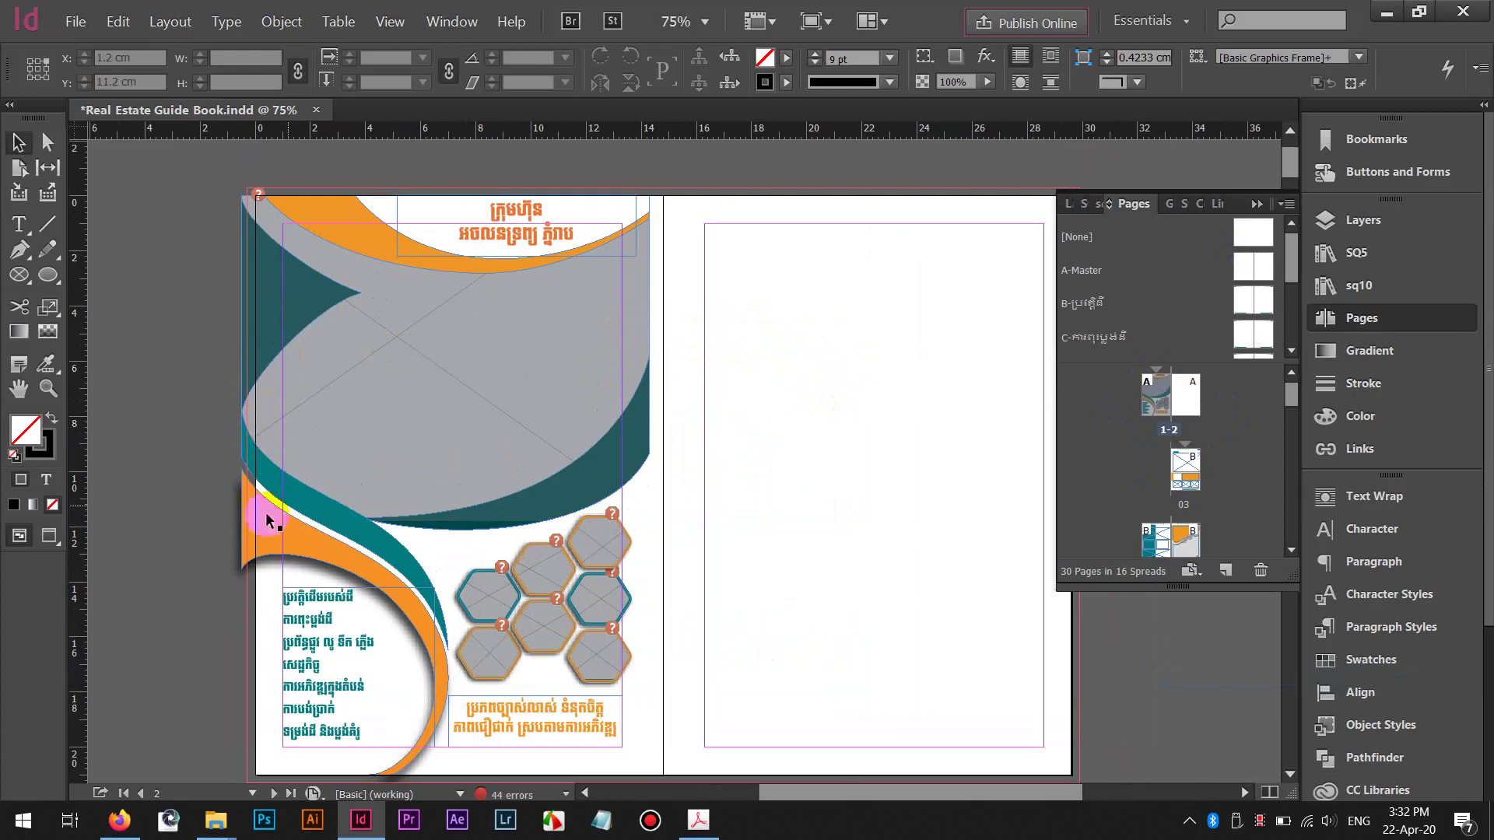
alt+scroll(247, 560, up, 2)
alt+scroll(248, 560, up, 2)
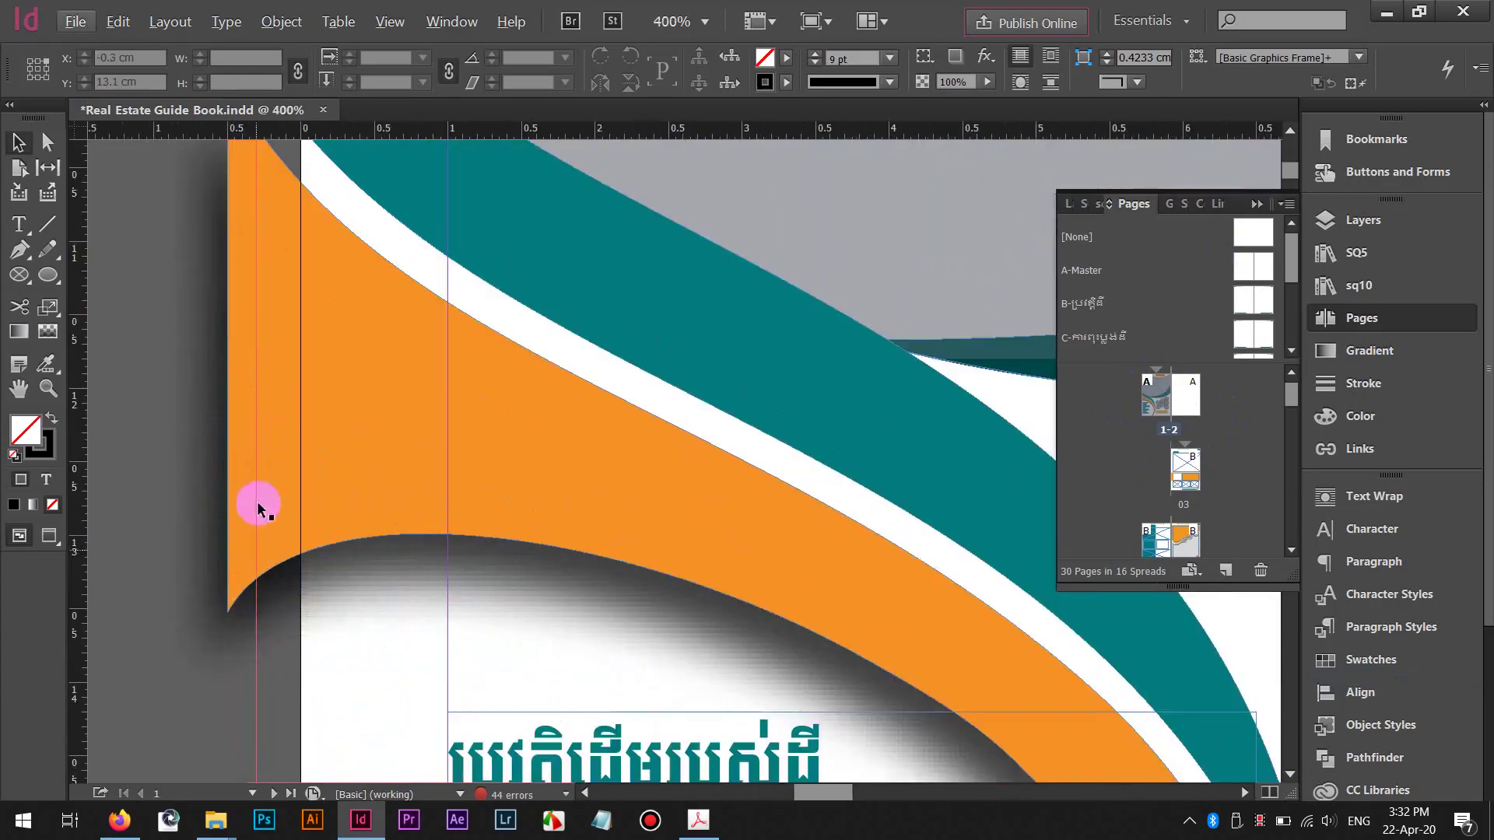
alt+scroll(263, 586, down, 3)
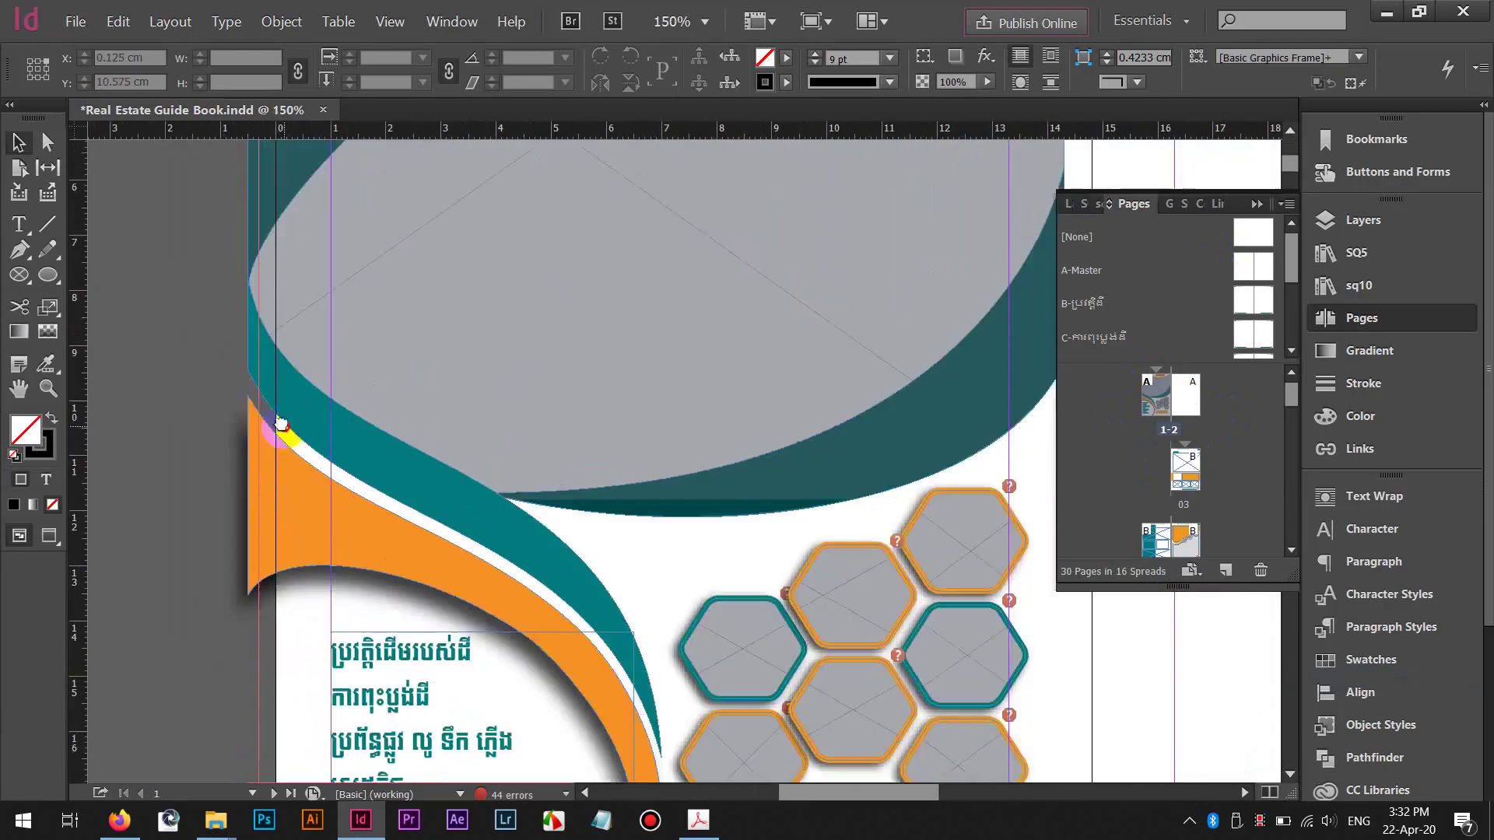
drag(281, 436, 298, 588)
drag(297, 368, 351, 293)
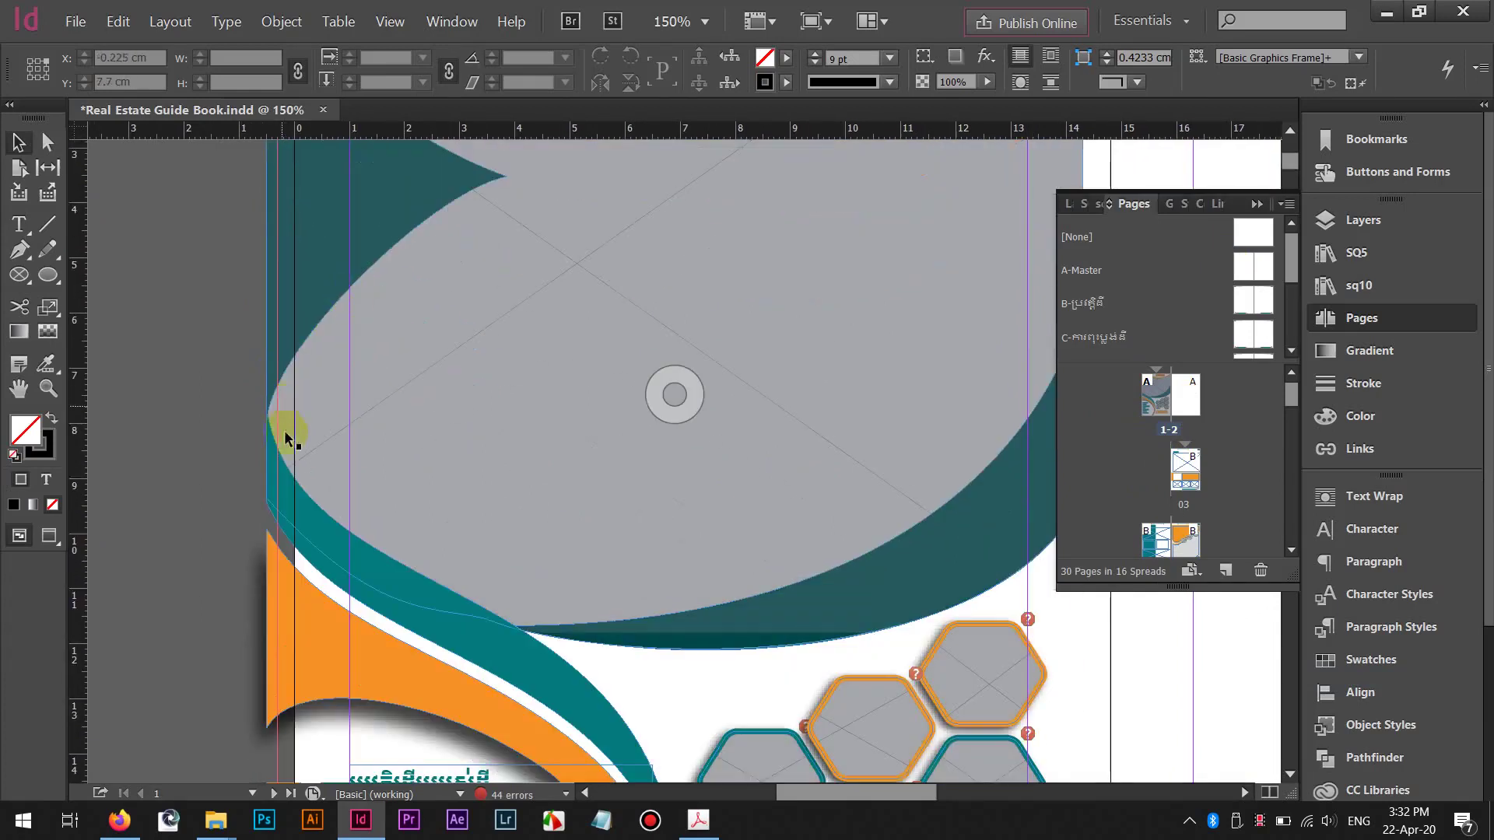
alt+scroll(285, 447, down, 3)
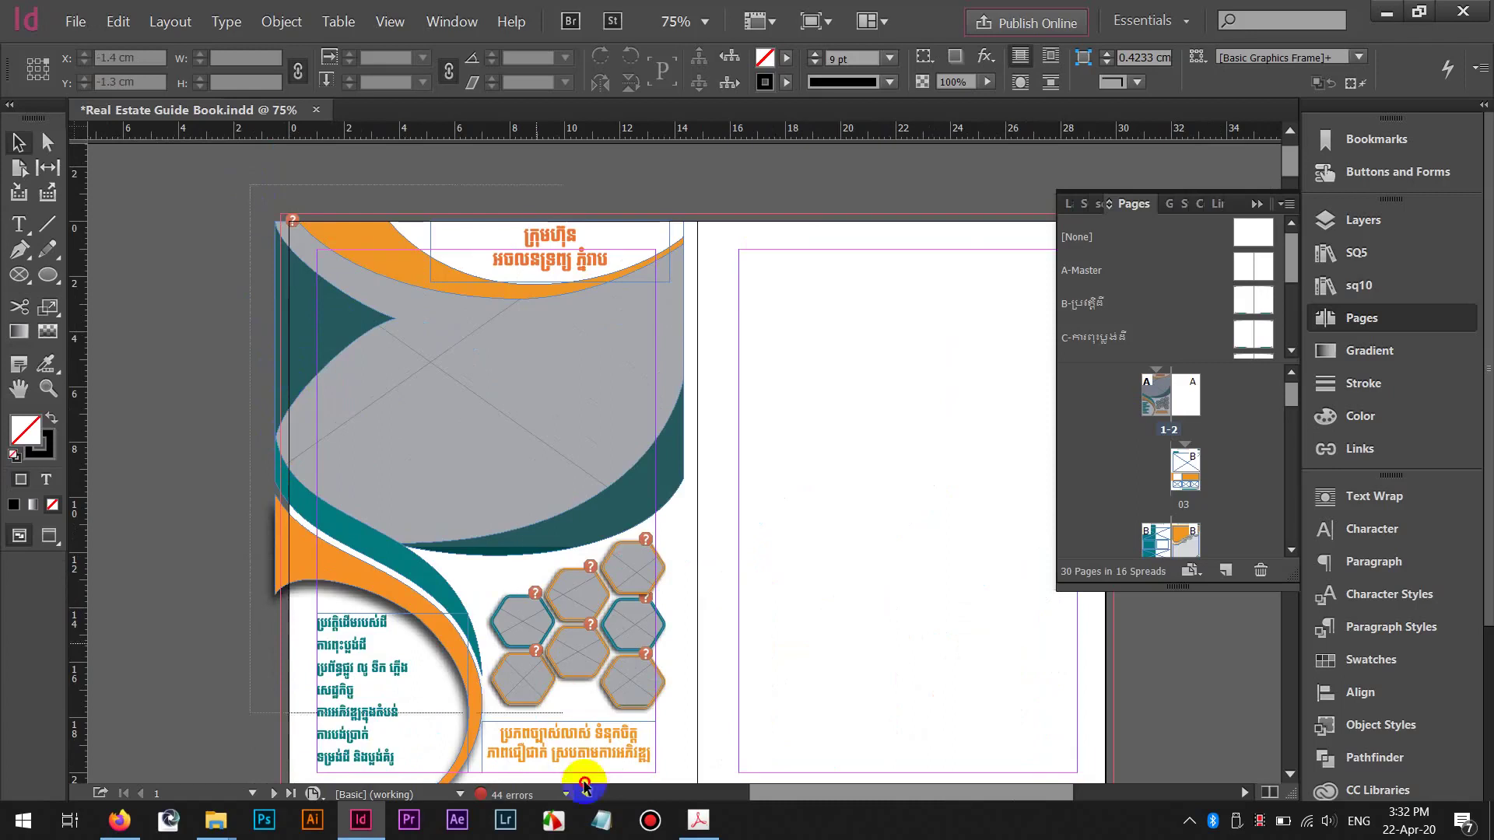
Group all of the existing cover artwork and lock the group
scroll(651, 610, down, 3)
scroll(697, 560, up, 3)
key(ctrl+a)
right_click(574, 367)
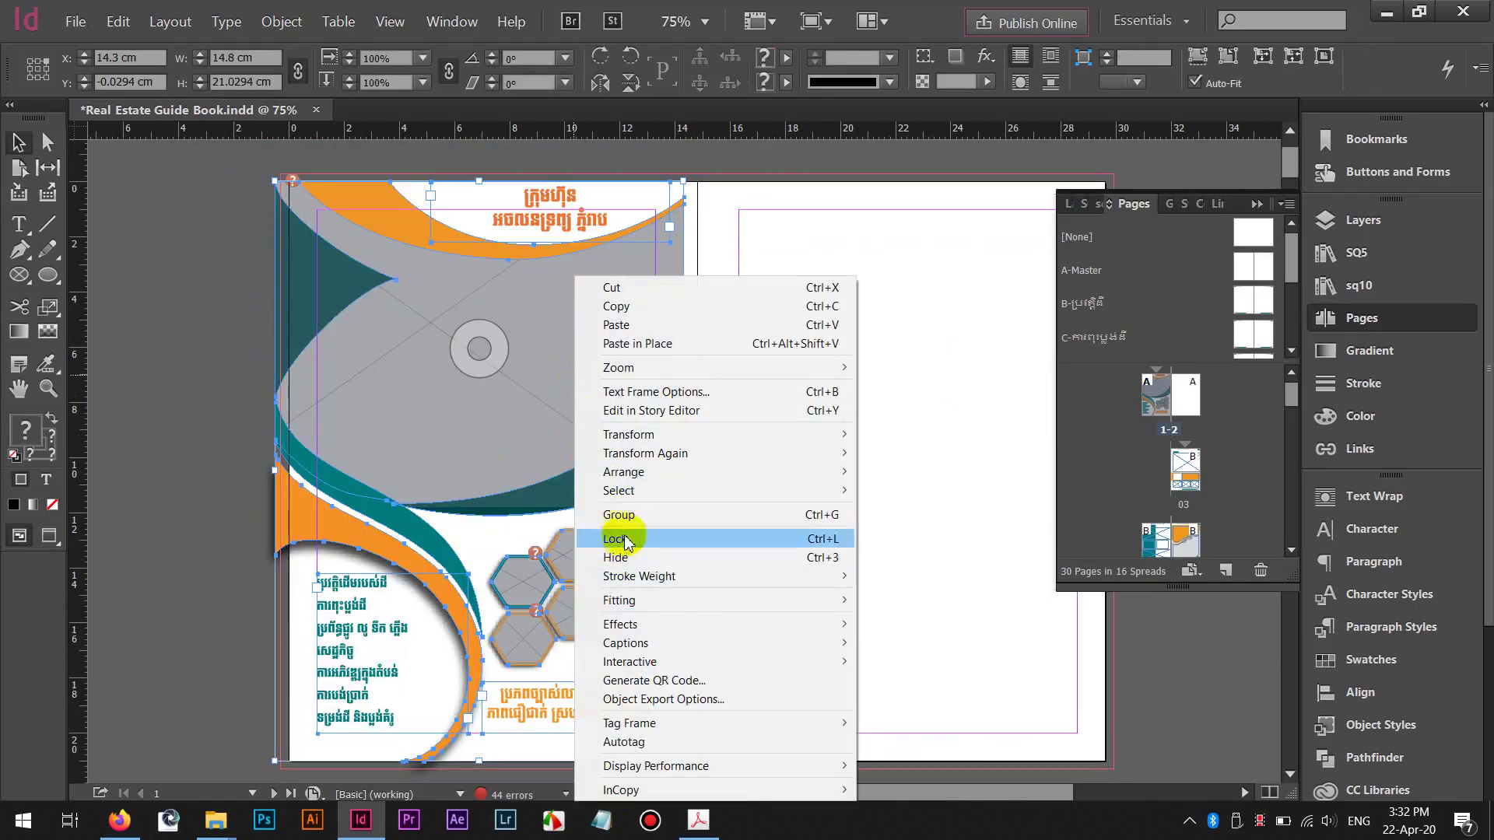
click(629, 515)
right_click(490, 346)
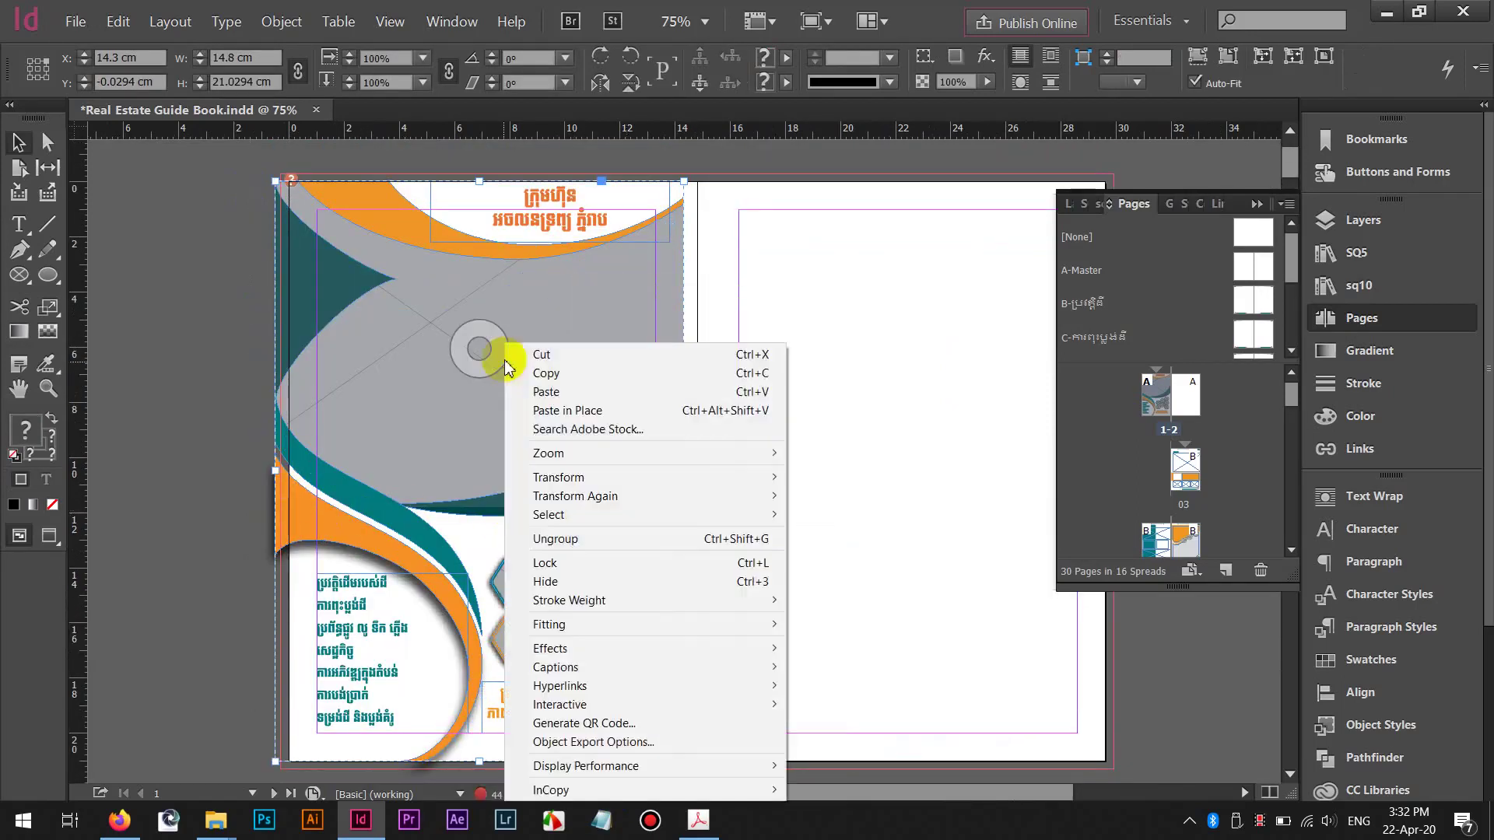
right_click(428, 424)
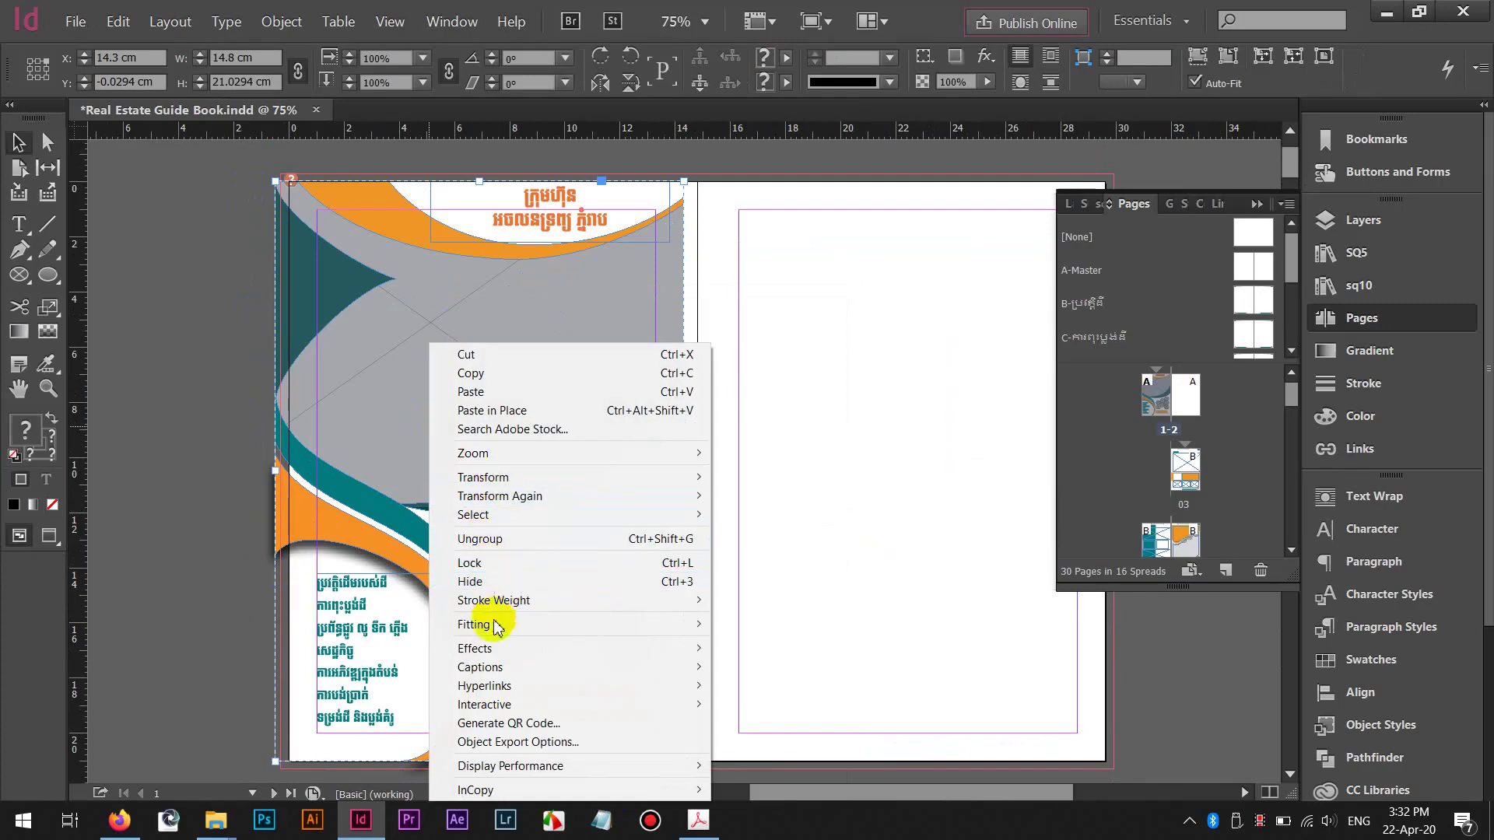
click(502, 566)
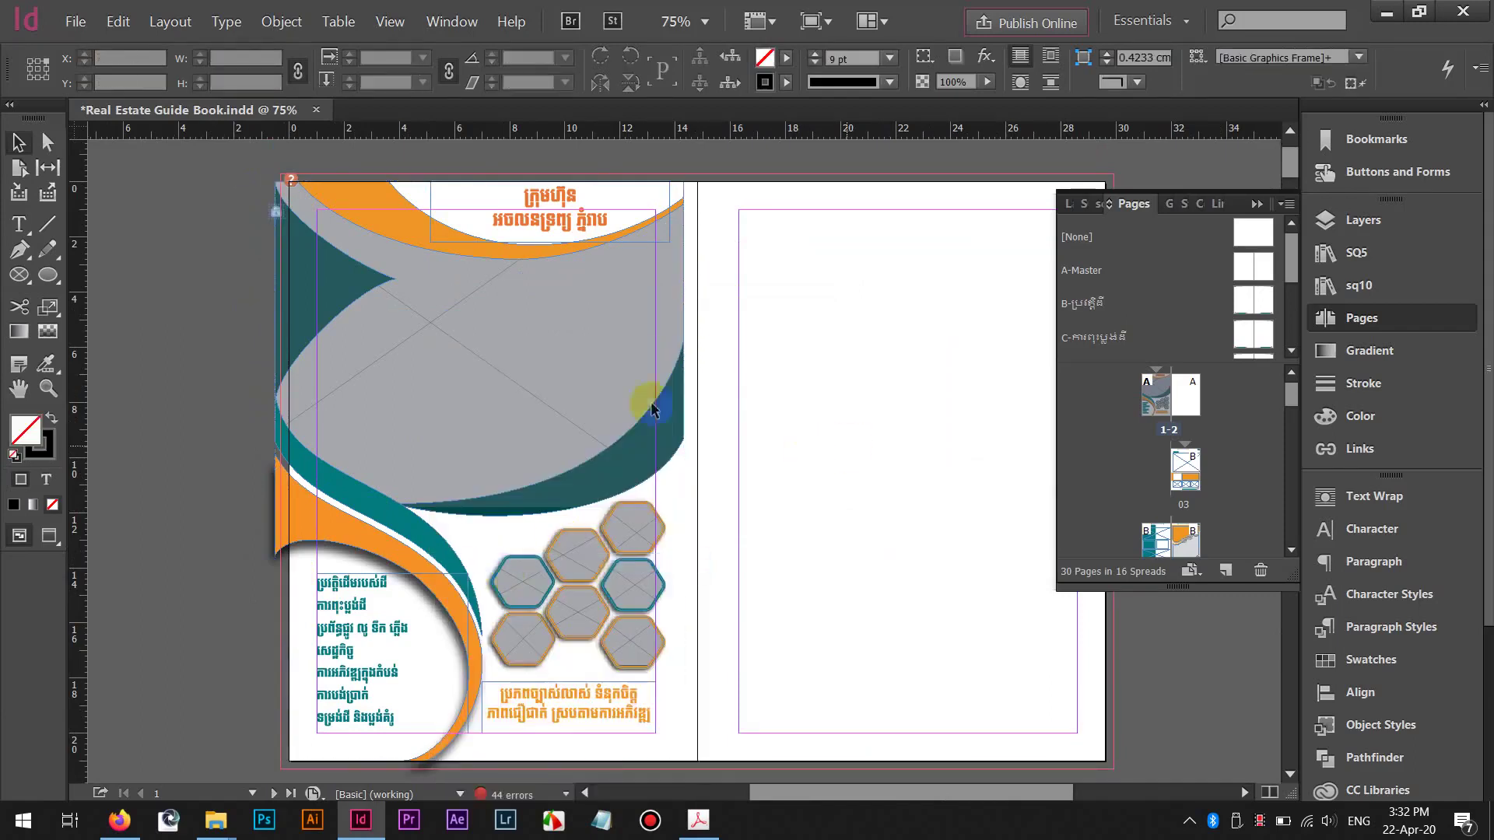
Draw an ellipse about 16.5 cm wide and 9.7 cm high across the upper edge of the blank page
drag(736, 399, 584, 382)
click(49, 274)
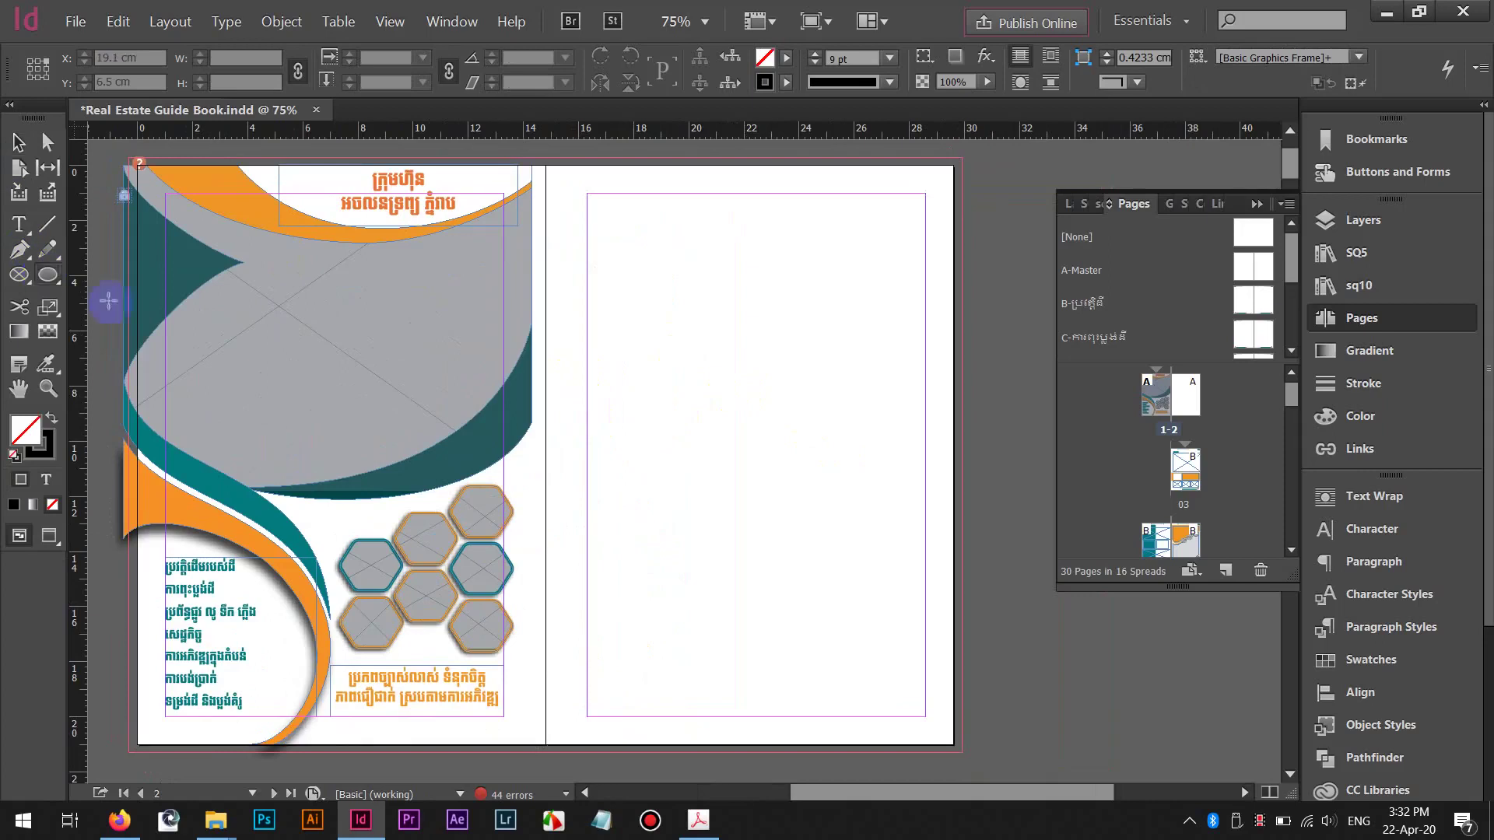
key(ctrl+minus)
drag(739, 335, 582, 399)
mouse_move(526, 171)
mouse_down()
mouse_move(816, 295)
mouse_move(829, 364)
mouse_up()
key(v)
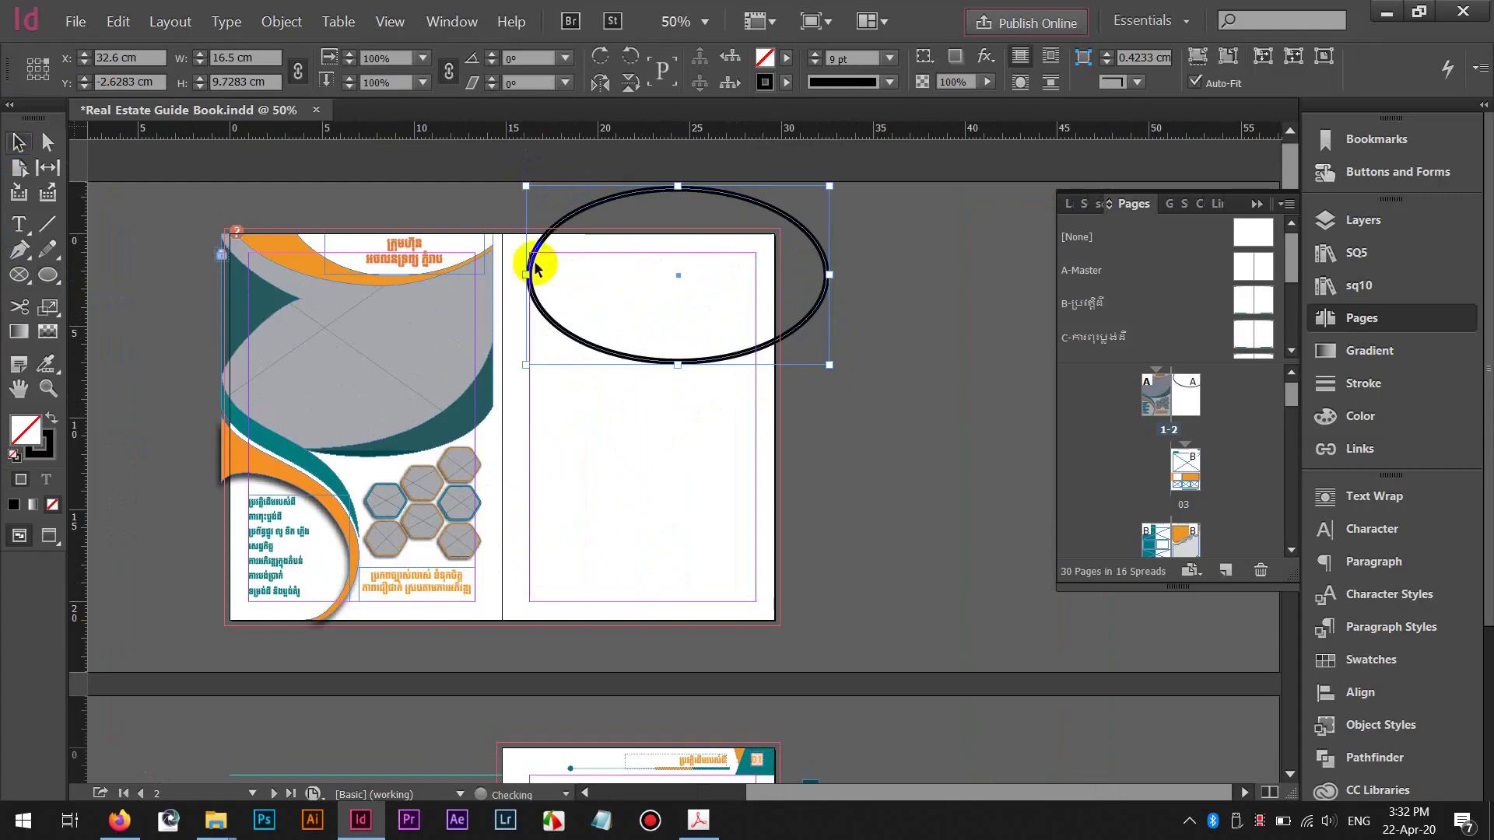
Move the ellipse up and slightly left to about X 32 cm, Y -6.475 cm, leaving its lower arc over the blank page
drag(594, 343, 607, 294)
key(Up)
key(Up)
key(Up)
key(Up)
key(Up)
key(Up)
key(Up)
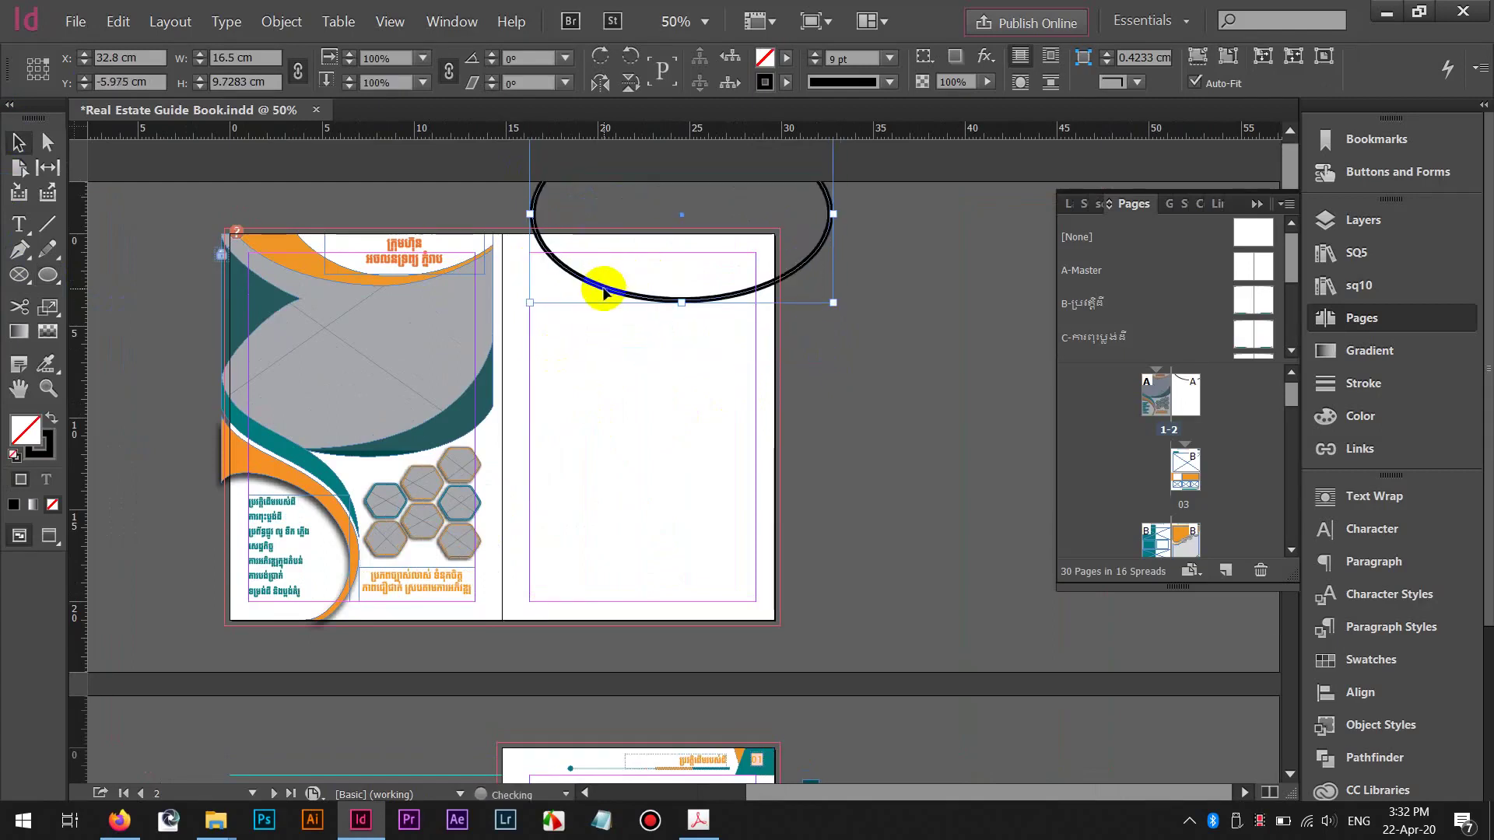
key(shift+Left)
key(shift+Left)
key(shift+Up)
key(shift+Up)
drag(604, 293, 604, 295)
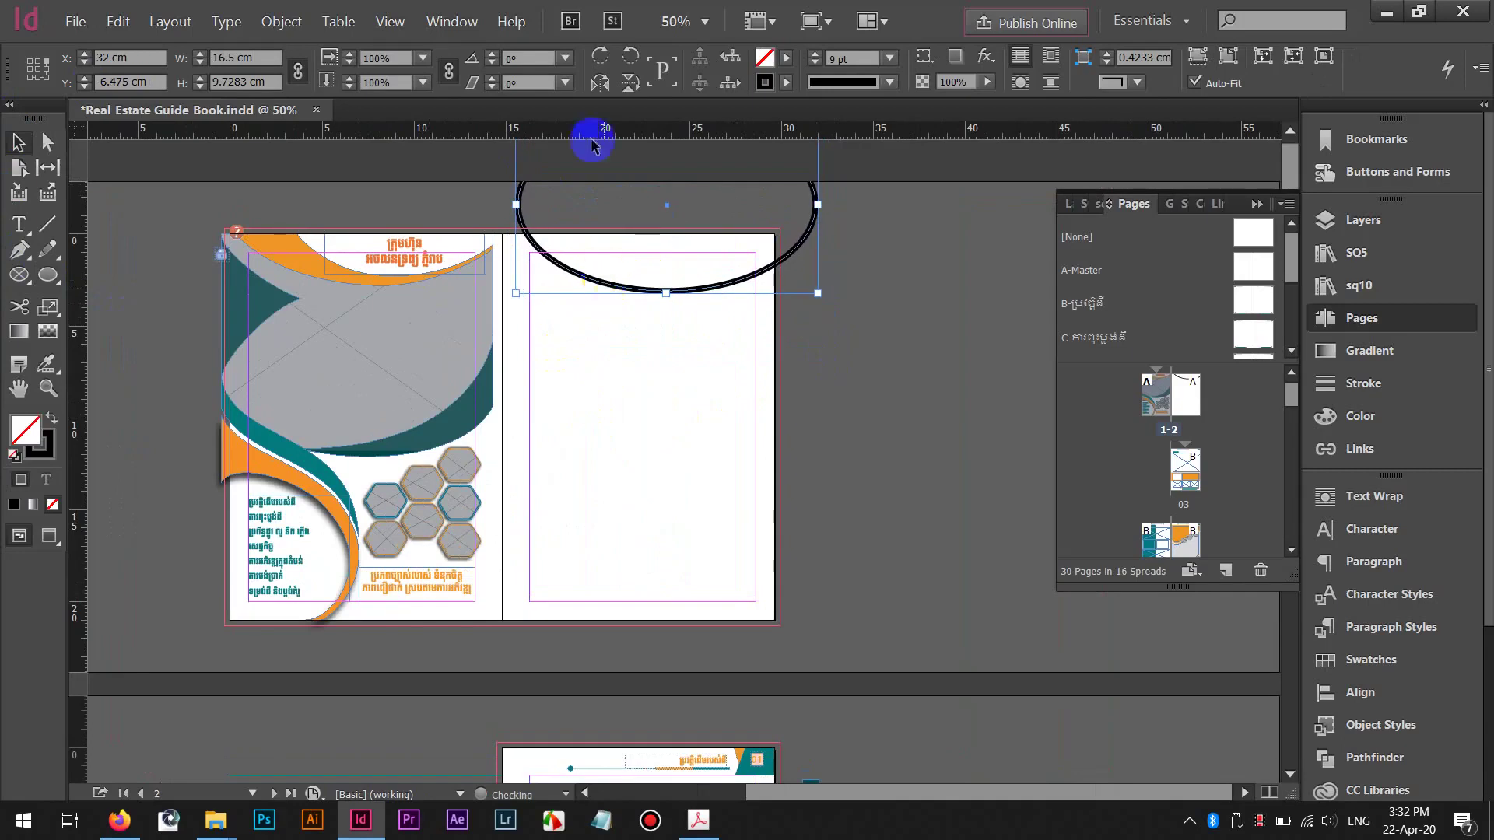
Set the ellipse's stroke weight to 0 pt and fill it with the Black swatch
click(814, 63)
click(814, 63)
drag(814, 63, 815, 63)
click(787, 58)
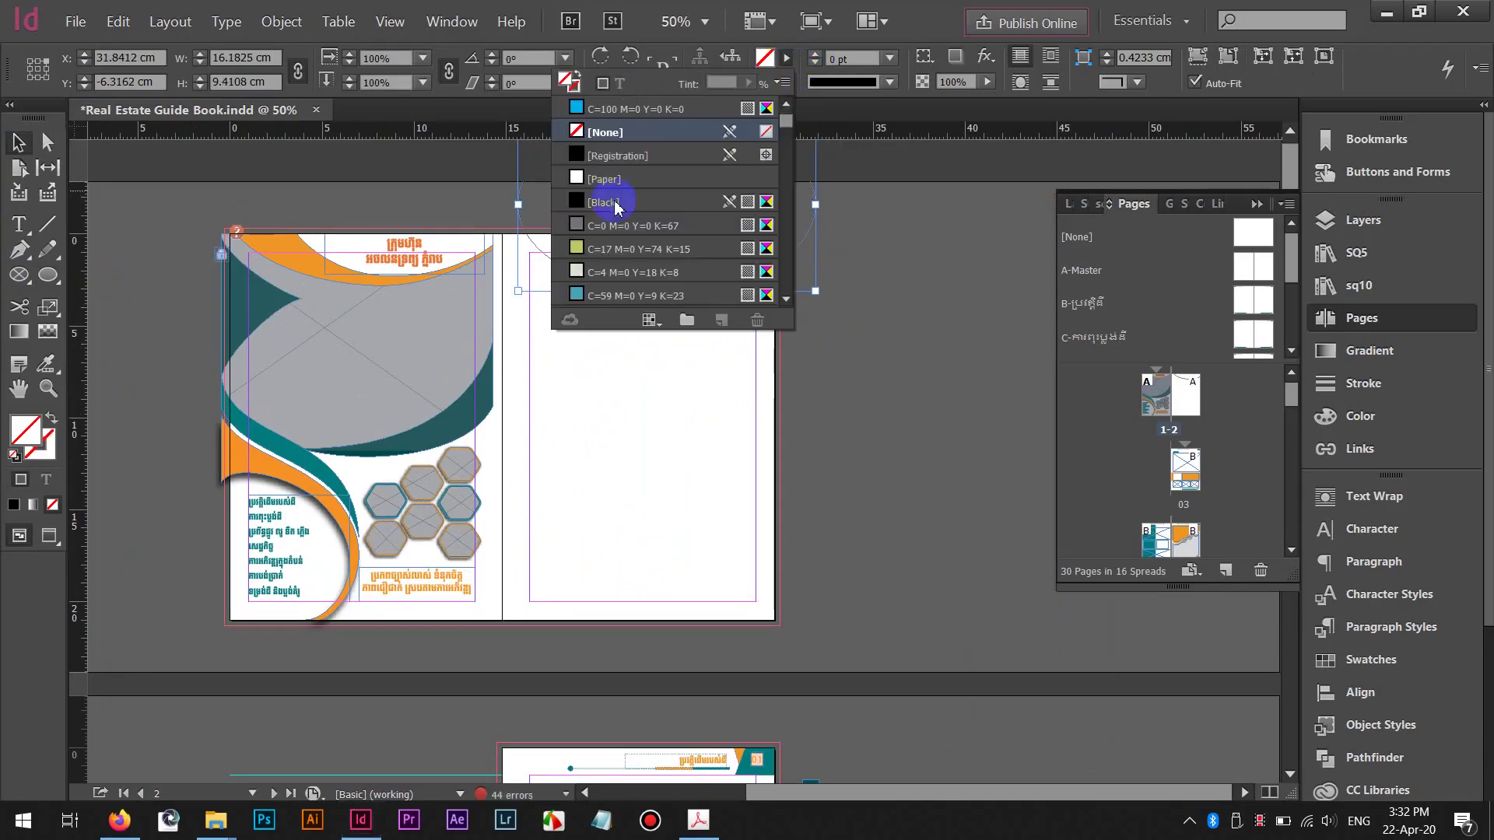
click(610, 200)
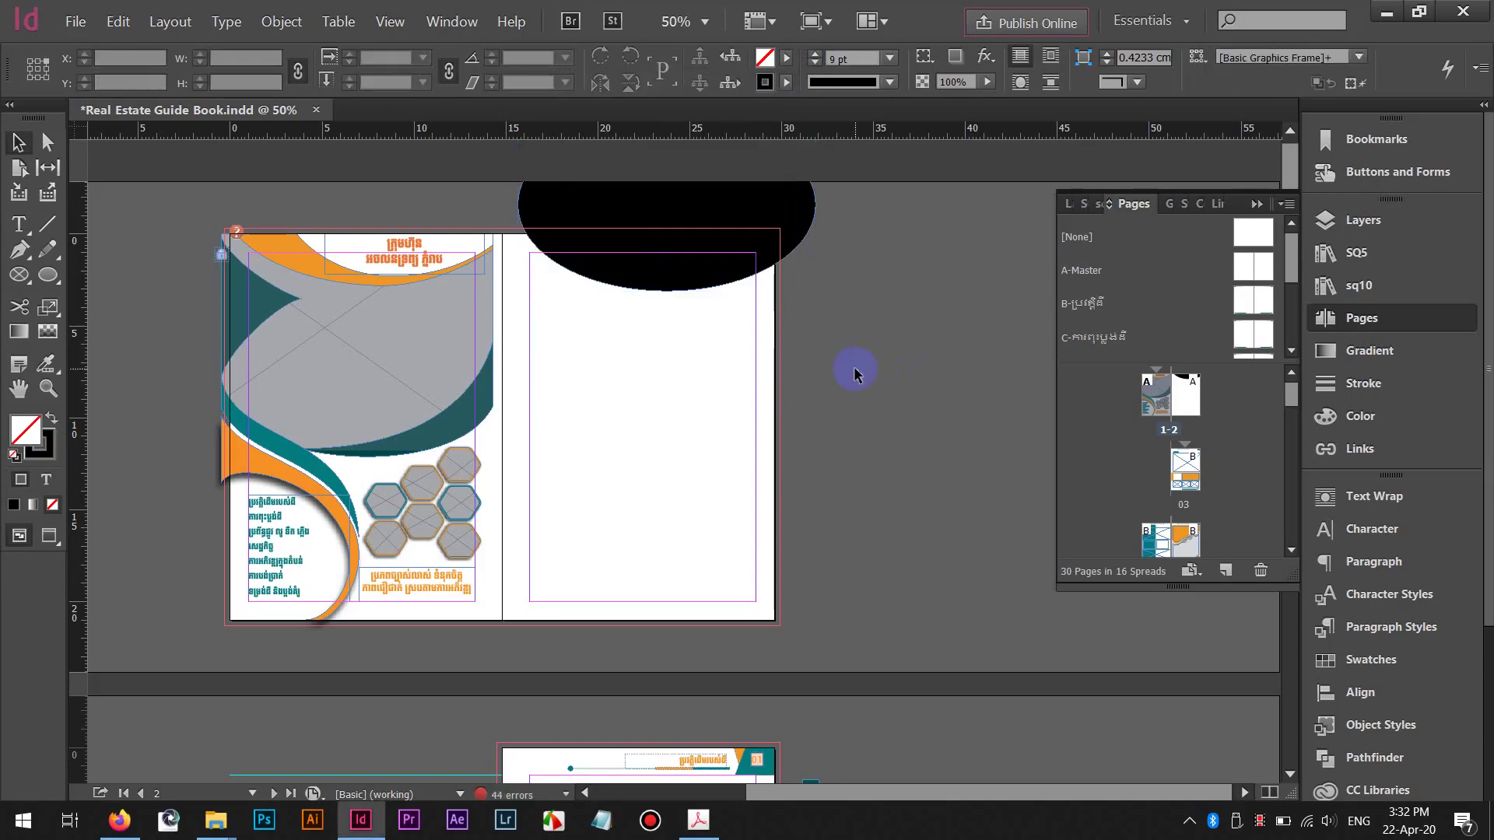
Duplicate the black ellipse and offset the copy up and to the right, to about X 33.7 cm, Y -8.2 cm
drag(640, 264, 660, 243)
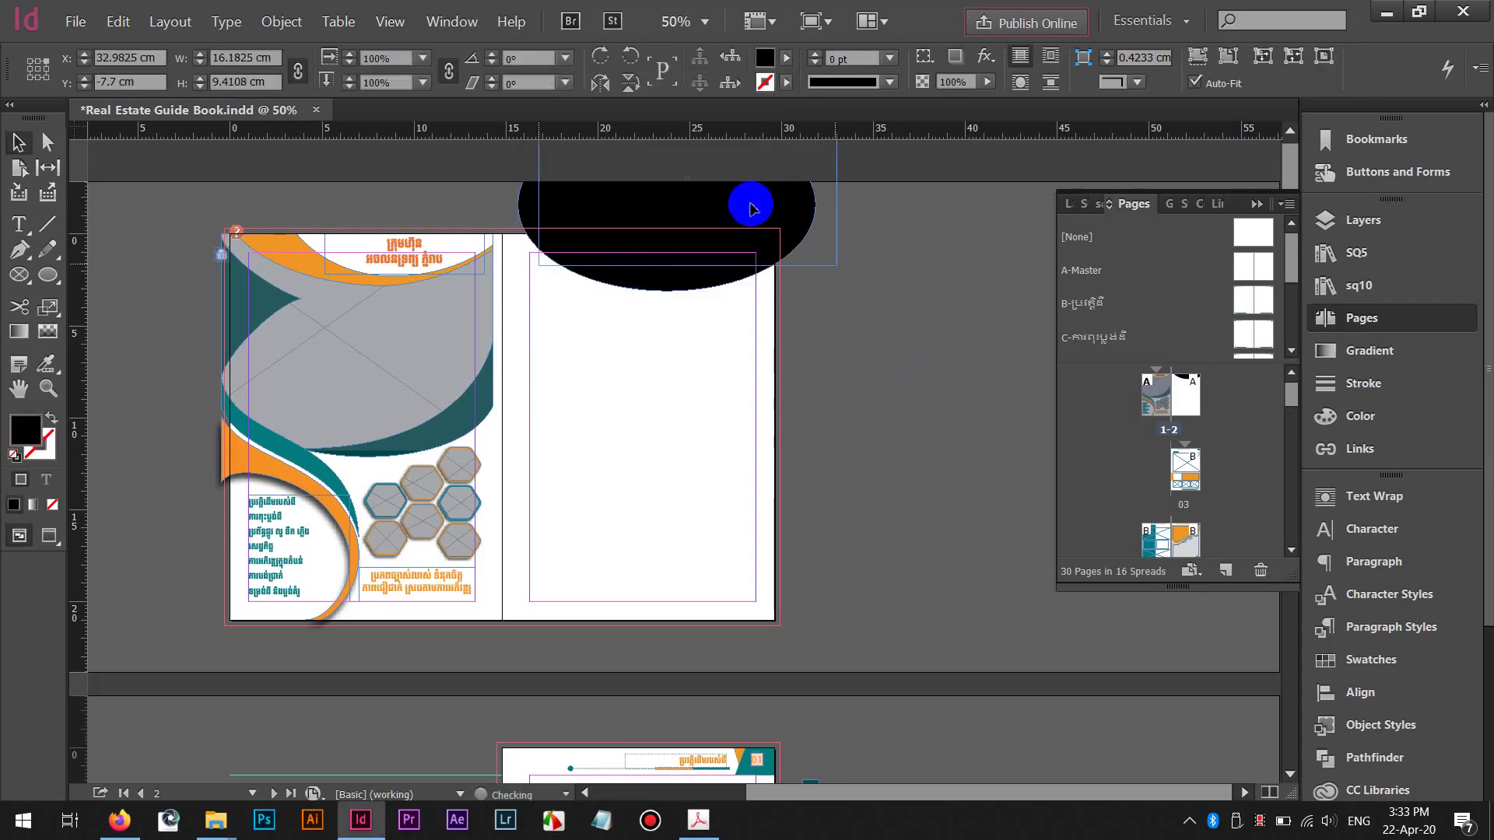
key(Left)
key(Down)
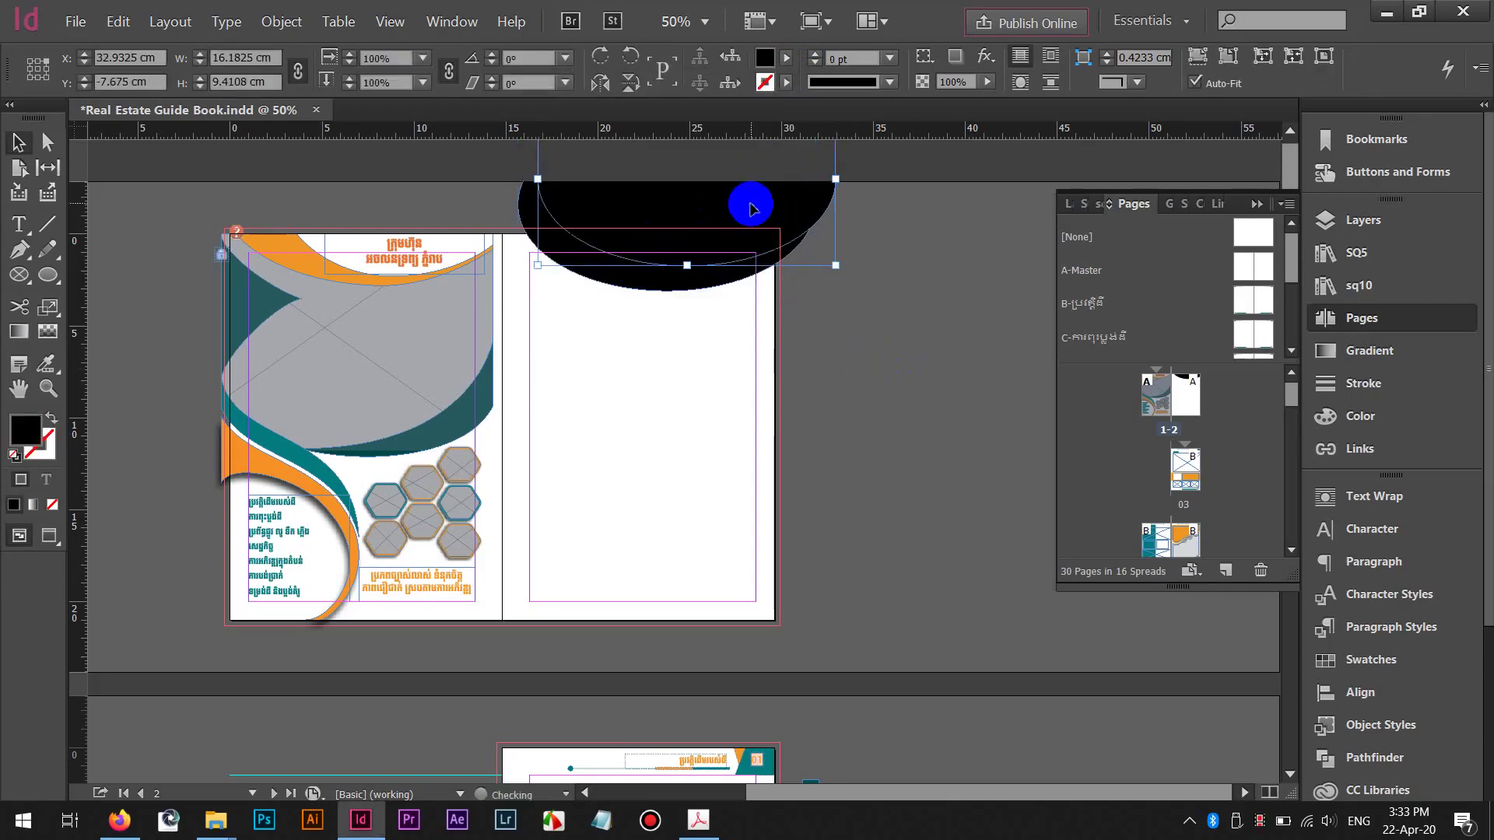
drag(751, 208, 751, 208)
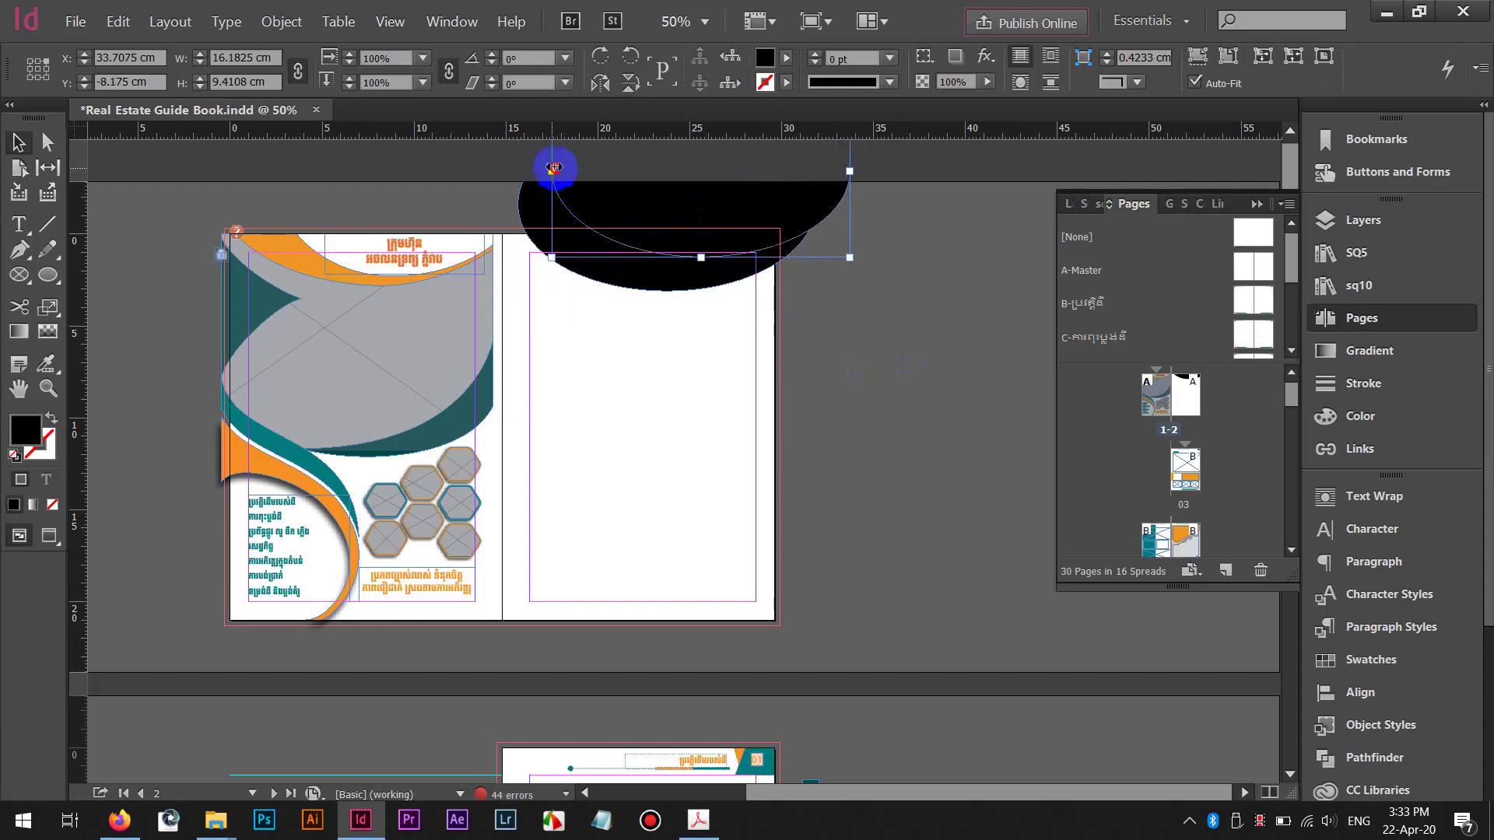
Narrow the ellipse copy to about 14.3 cm and reposition it to about X 32.9 cm, Y -7.7 cm
drag(552, 170, 587, 171)
drag(681, 255, 667, 258)
key(shift+Down)
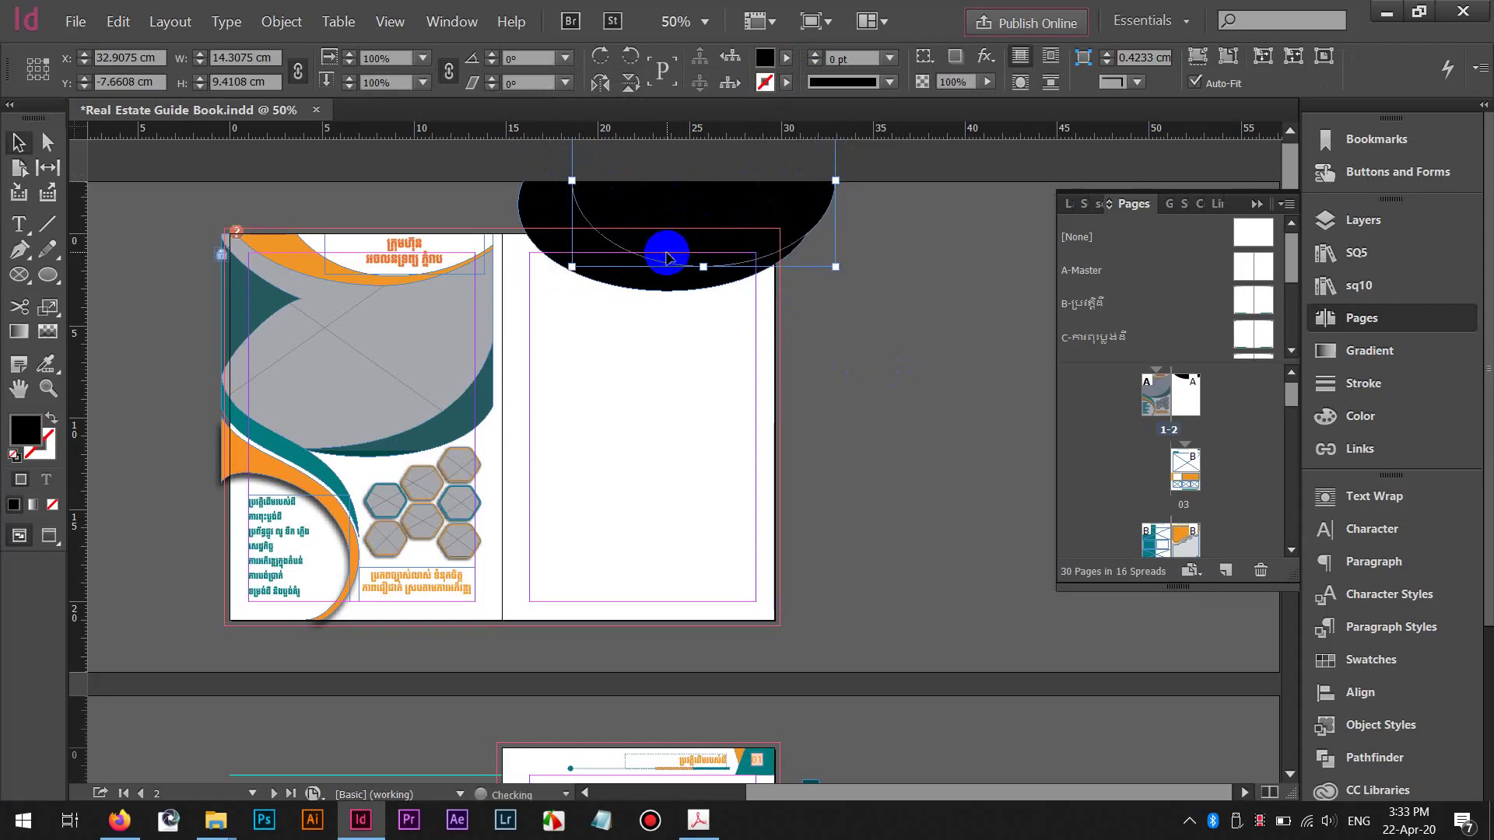
click(754, 353)
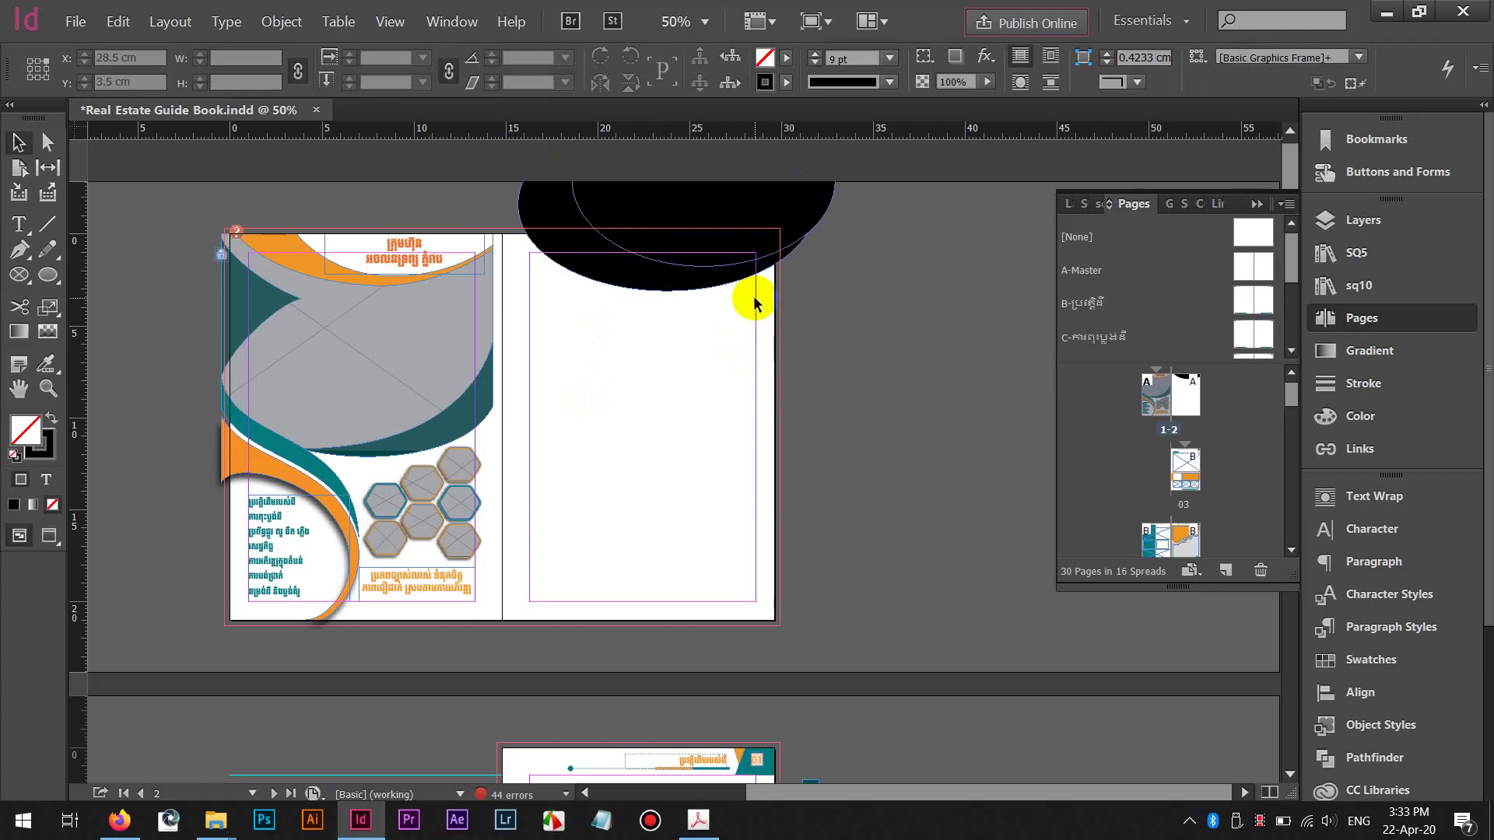
With the Pen tool, draw from the blank page's outer top bleed corner down to Y 5 cm, then curve to the spine at Y 11.3 cm
drag(665, 348, 679, 372)
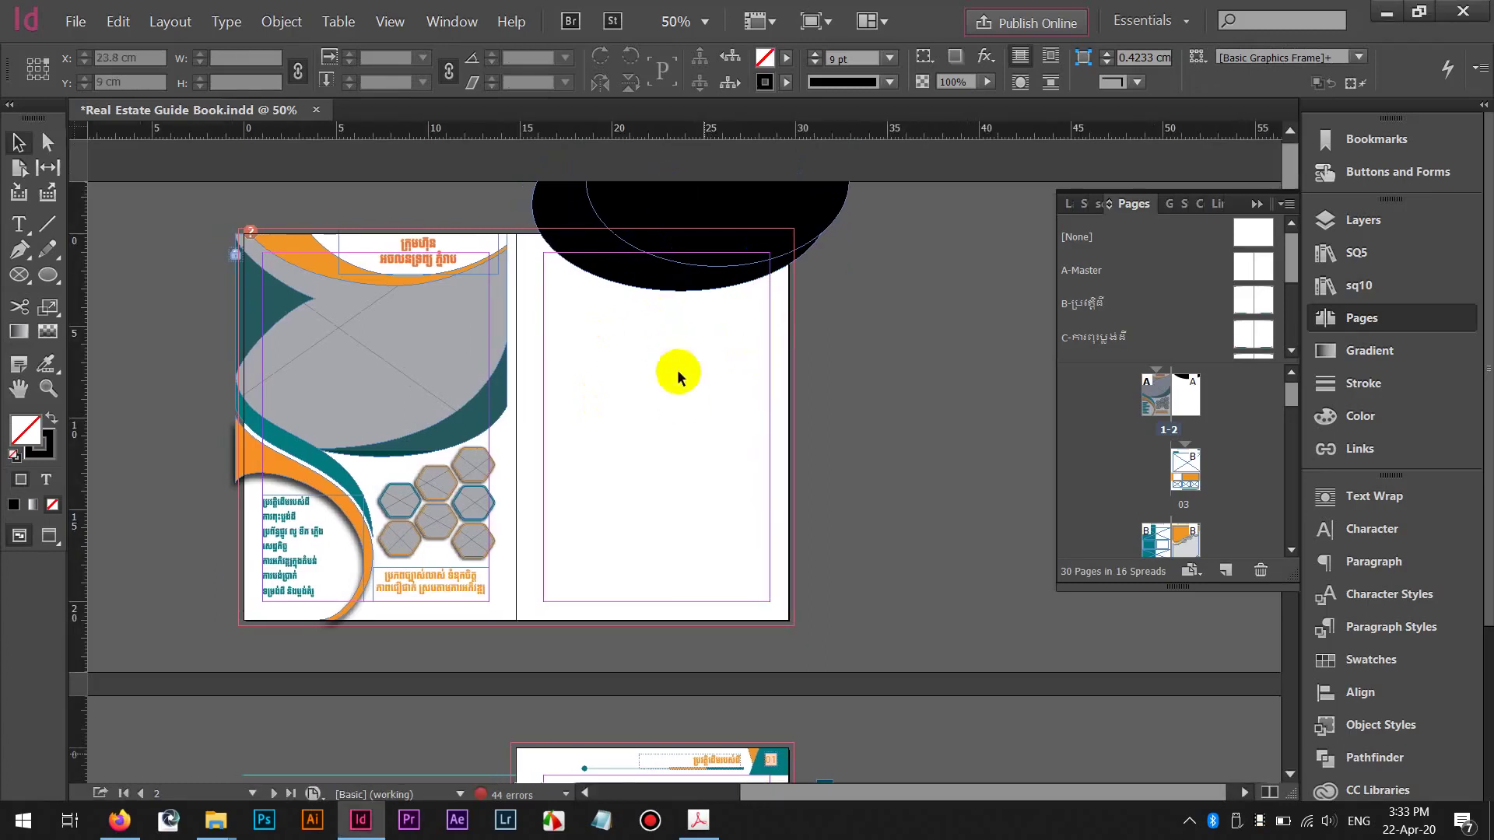
scroll(692, 386, down, 1)
scroll(729, 274, up, 3)
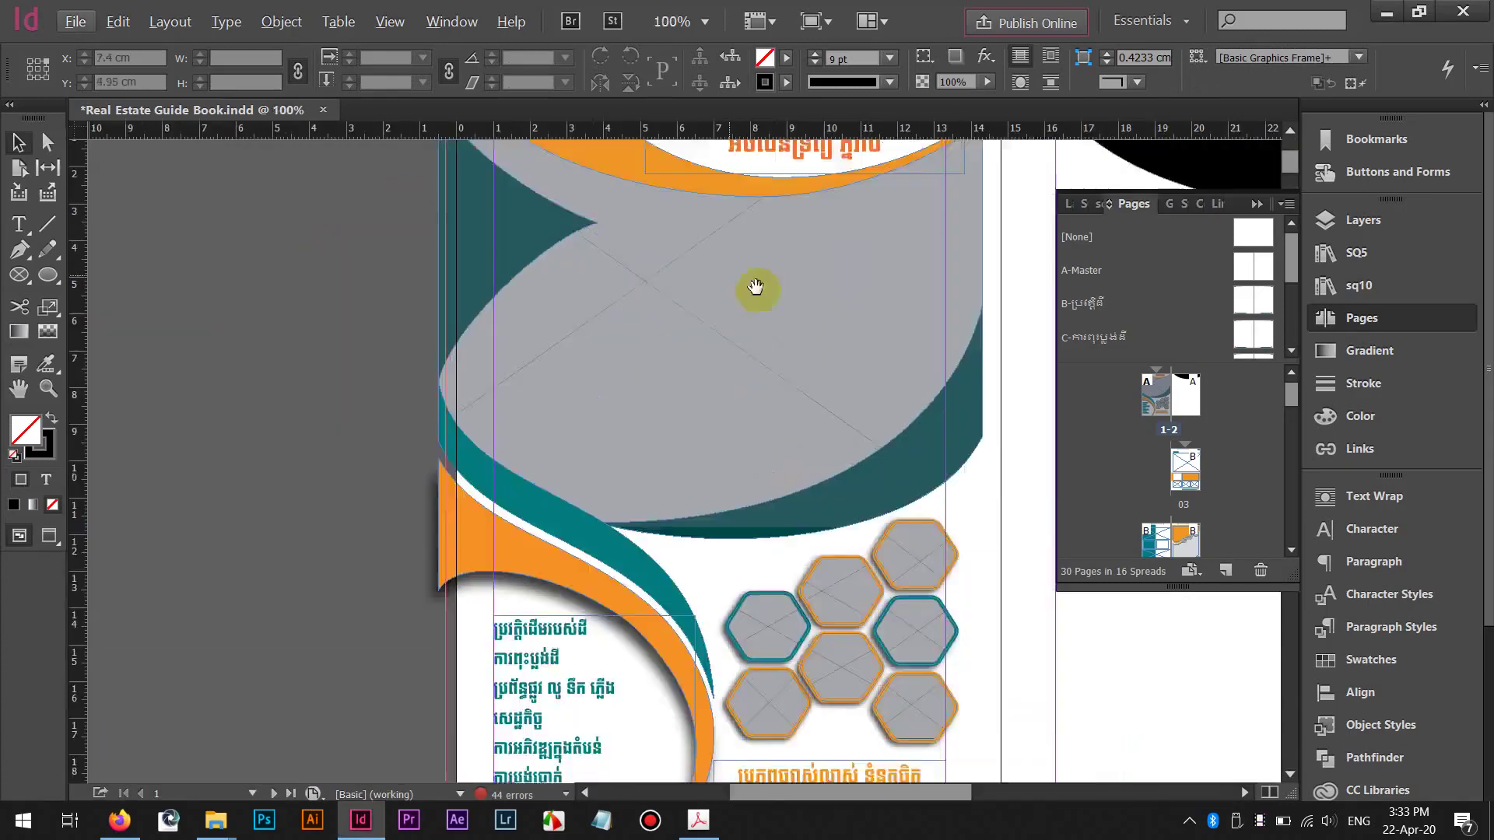
scroll(755, 288, down, 3)
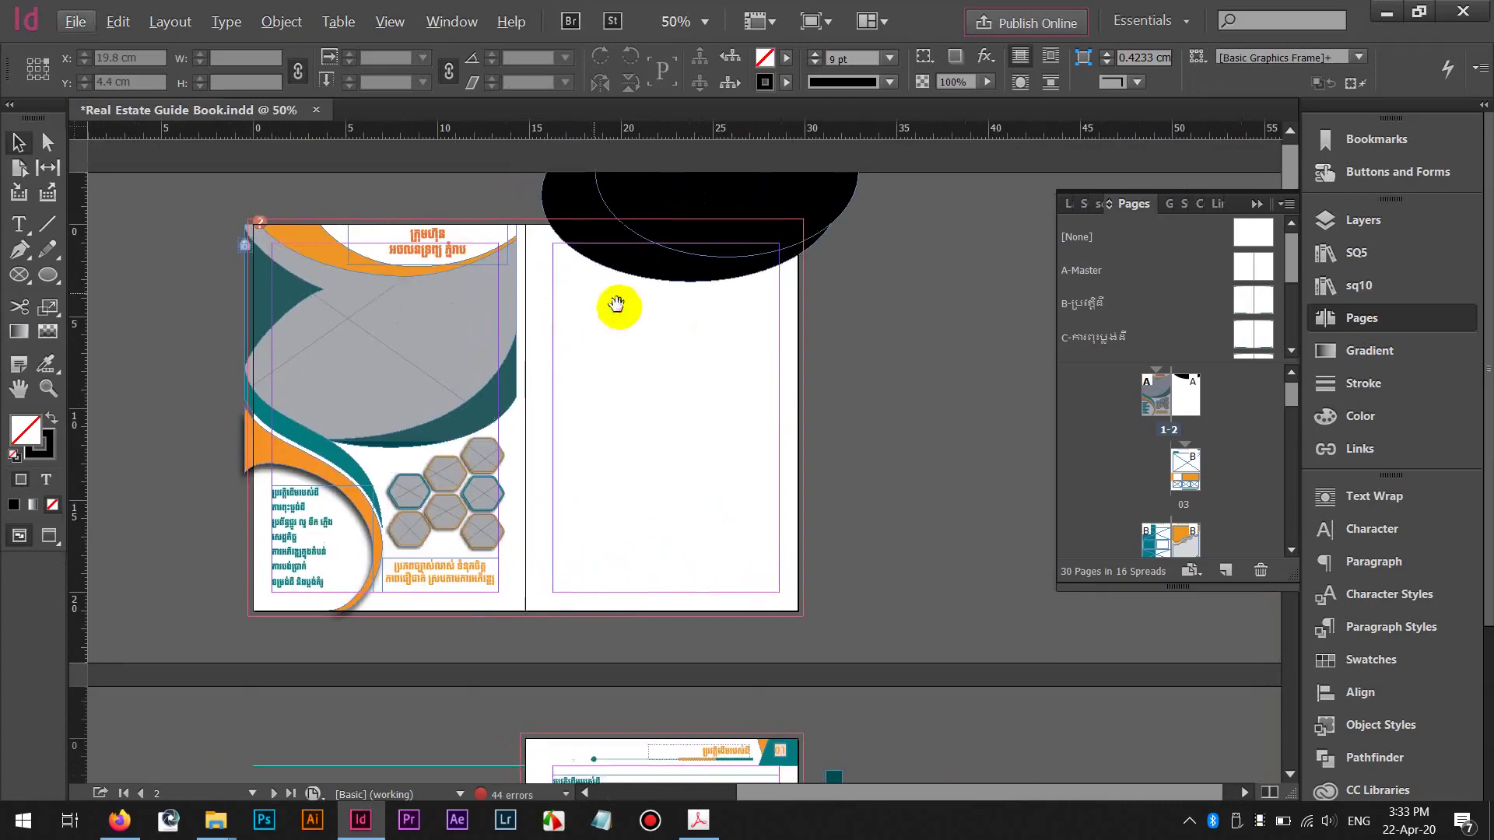
drag(616, 303, 616, 306)
click(38, 230)
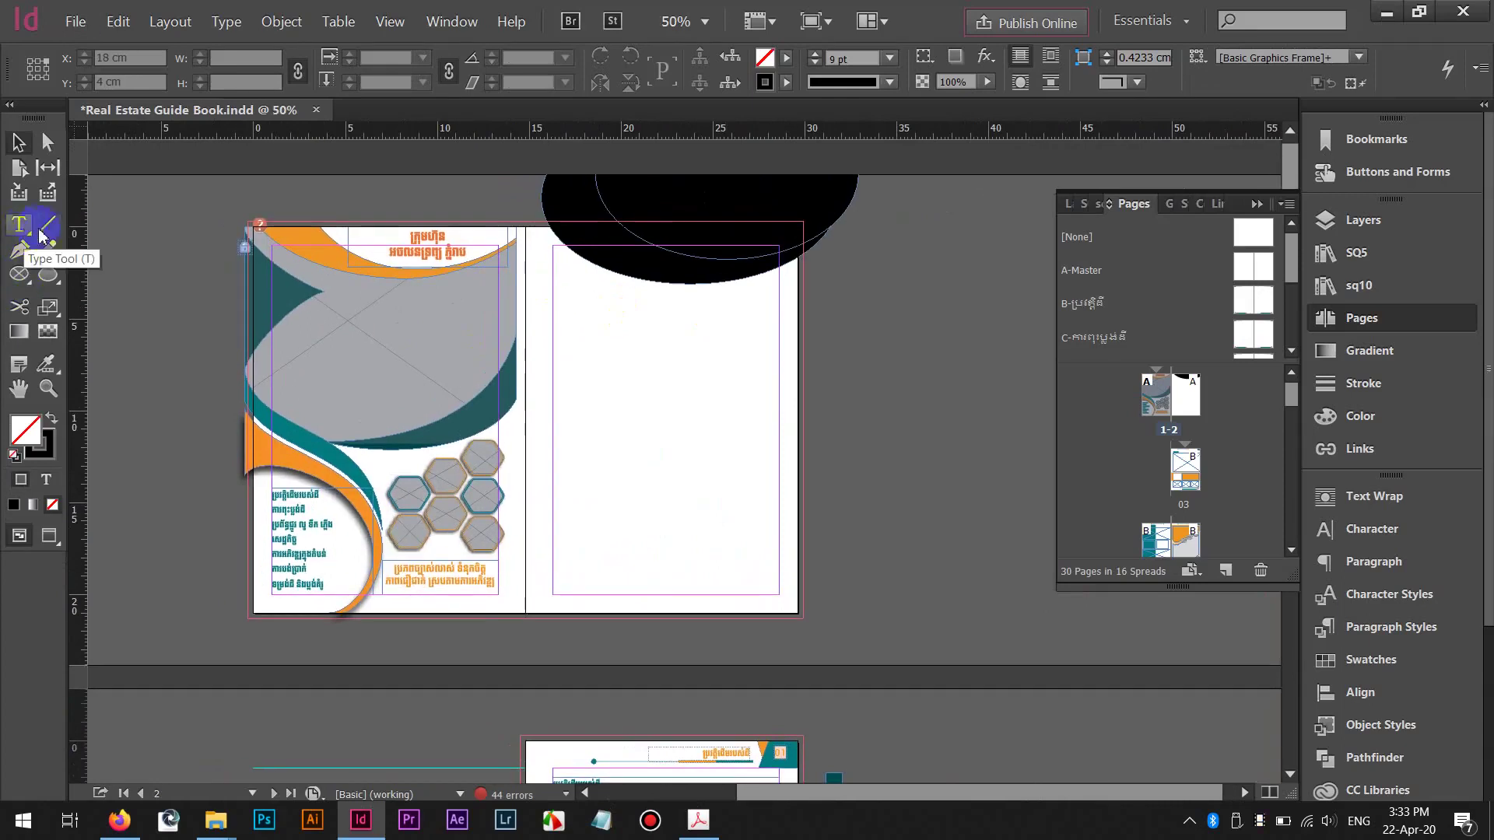
click(19, 249)
click(611, 261)
click(787, 229)
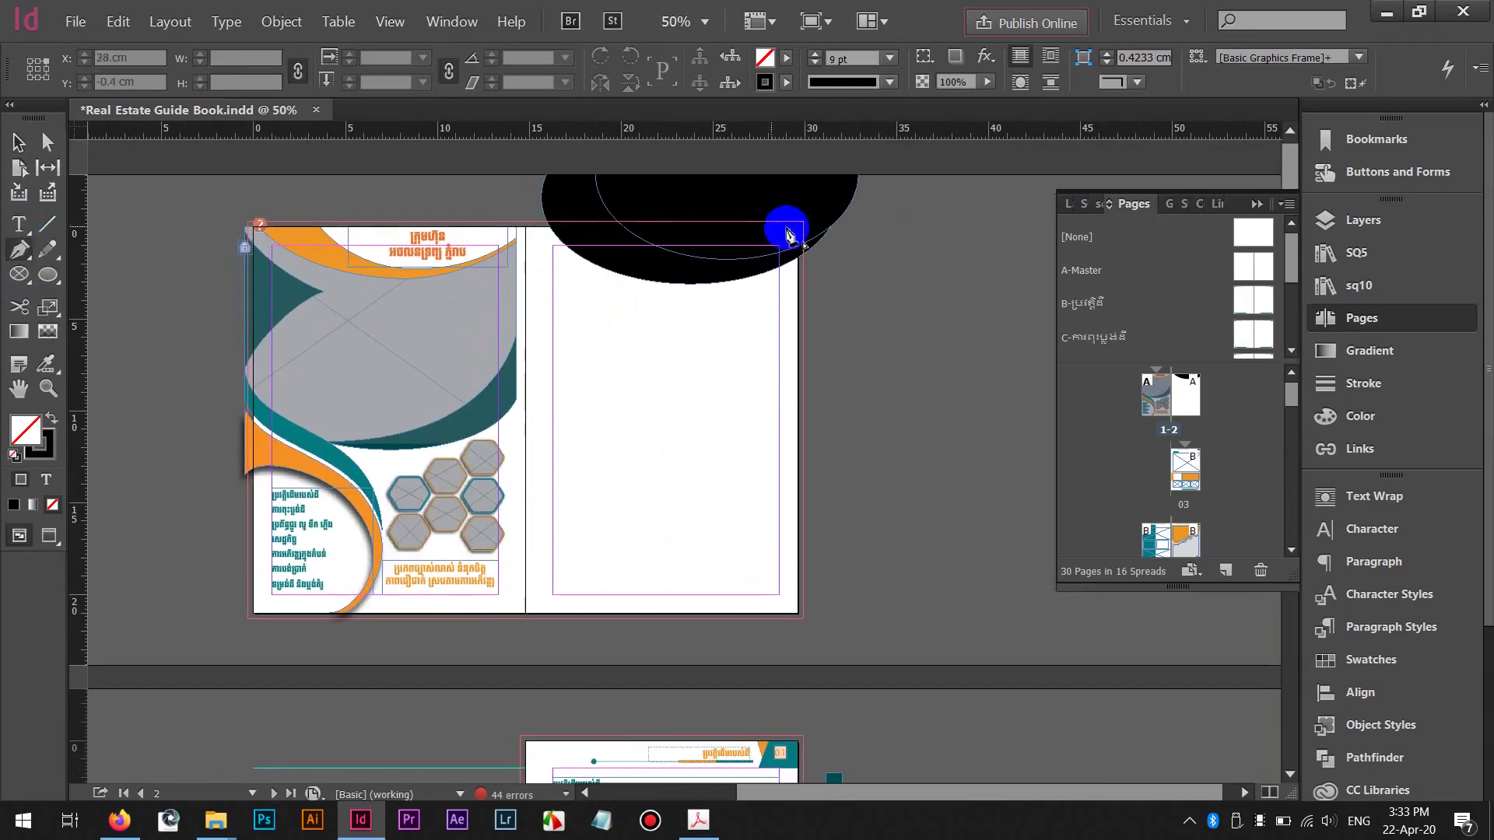
click(803, 222)
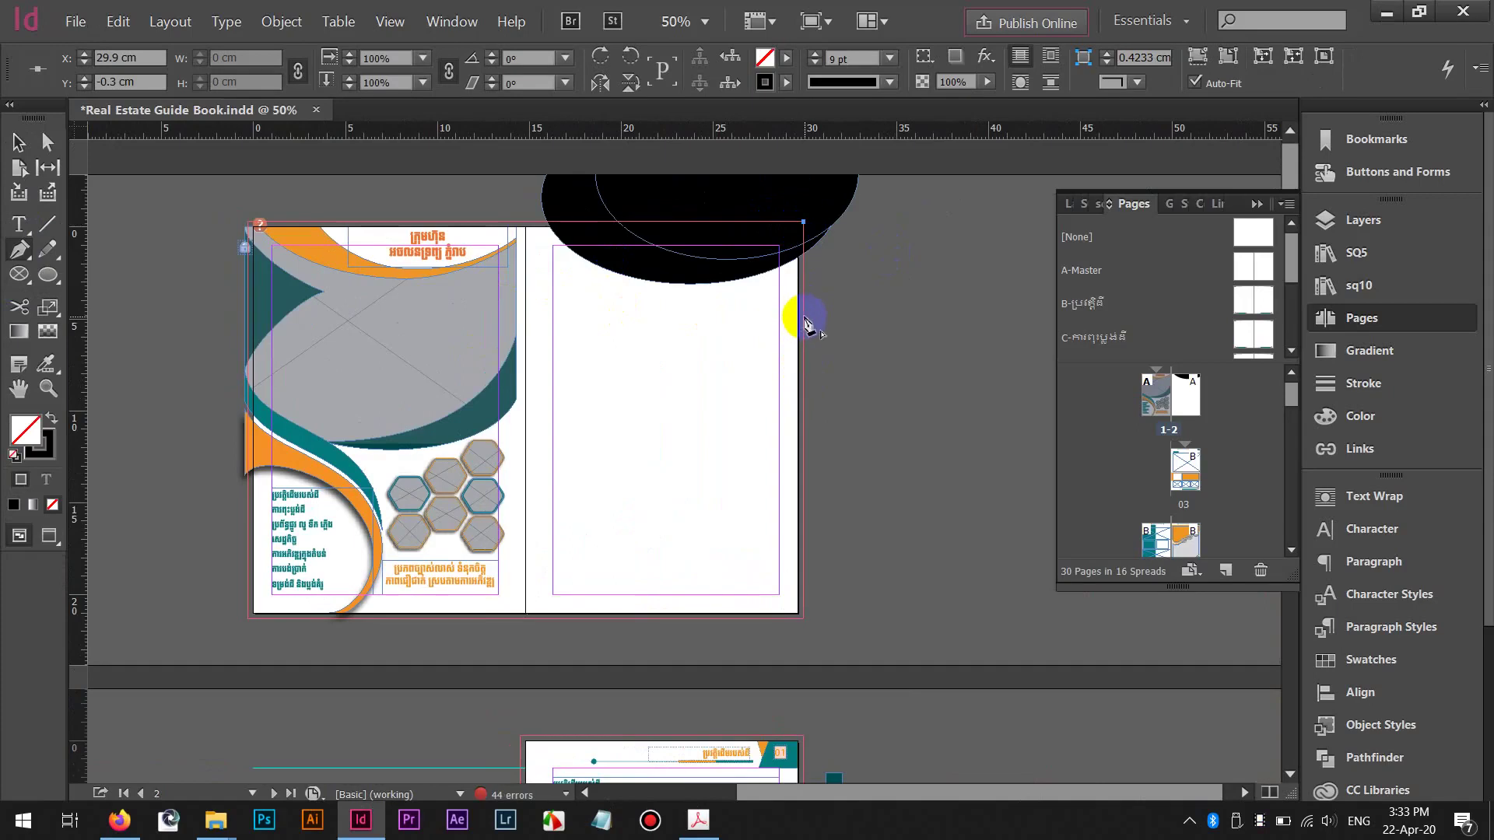
click(804, 319)
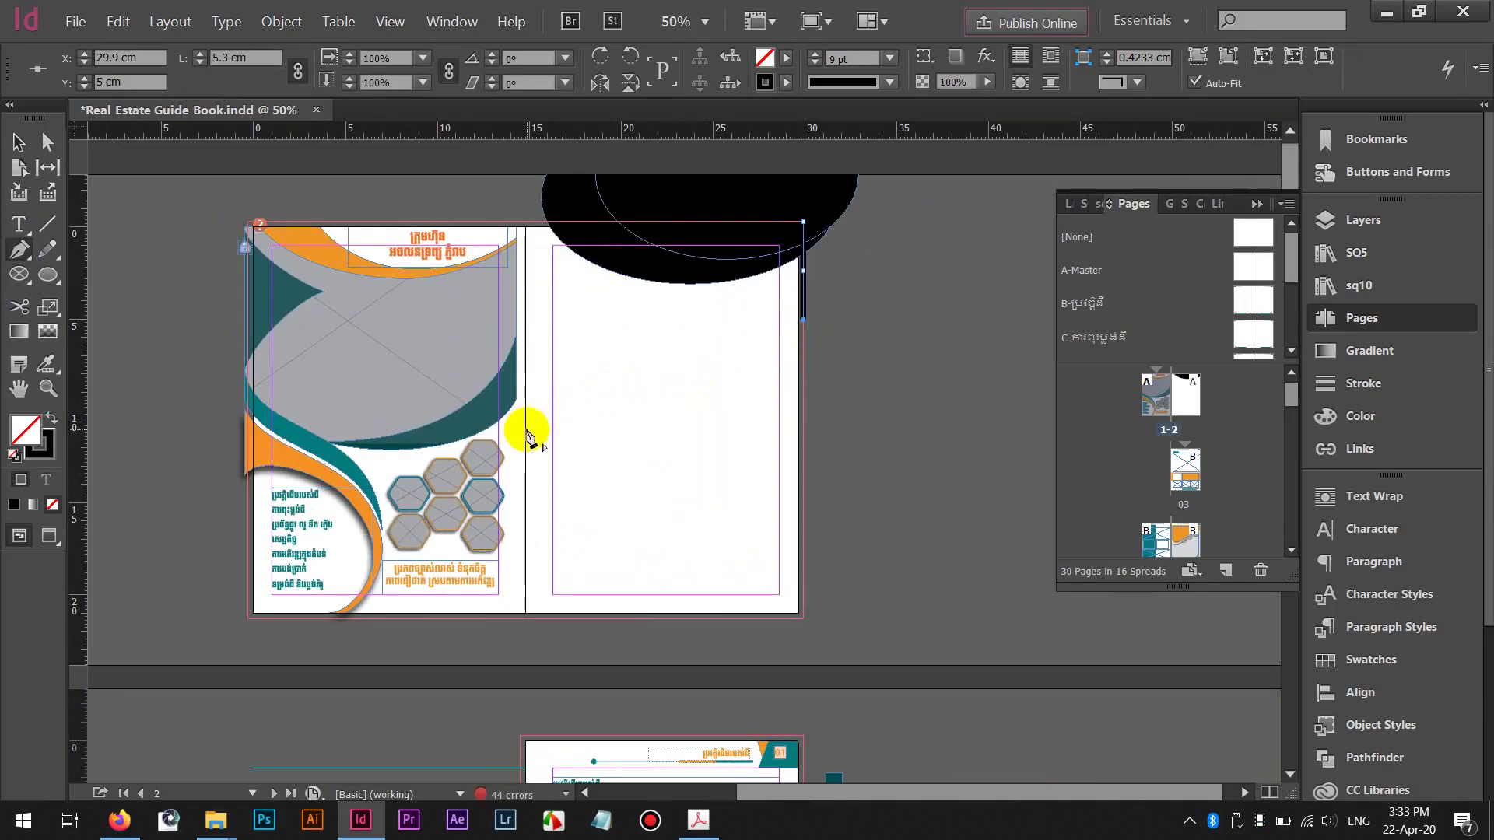
drag(527, 435, 259, 416)
click(532, 440)
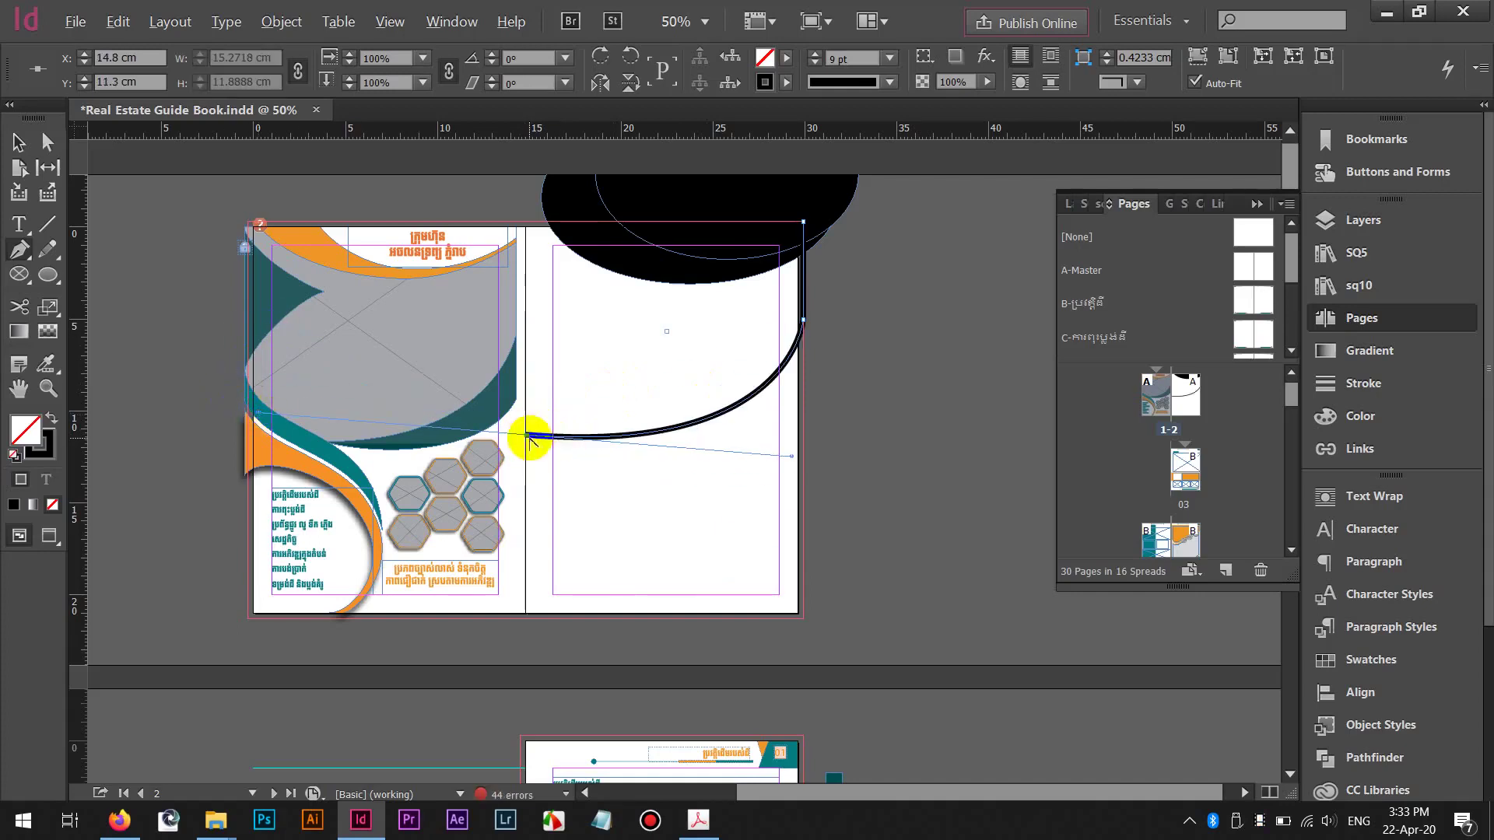
click(527, 227)
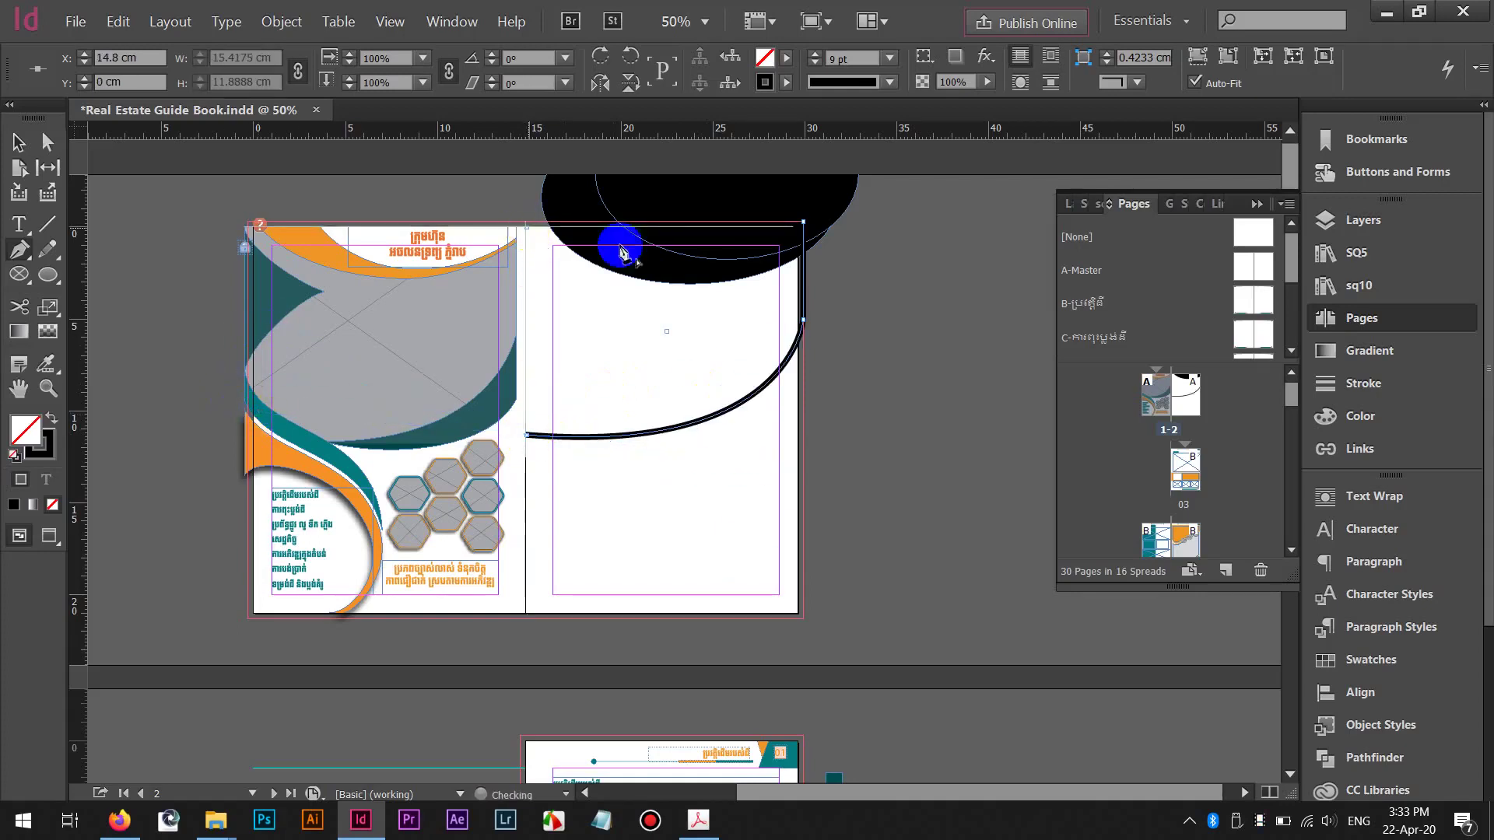
click(803, 223)
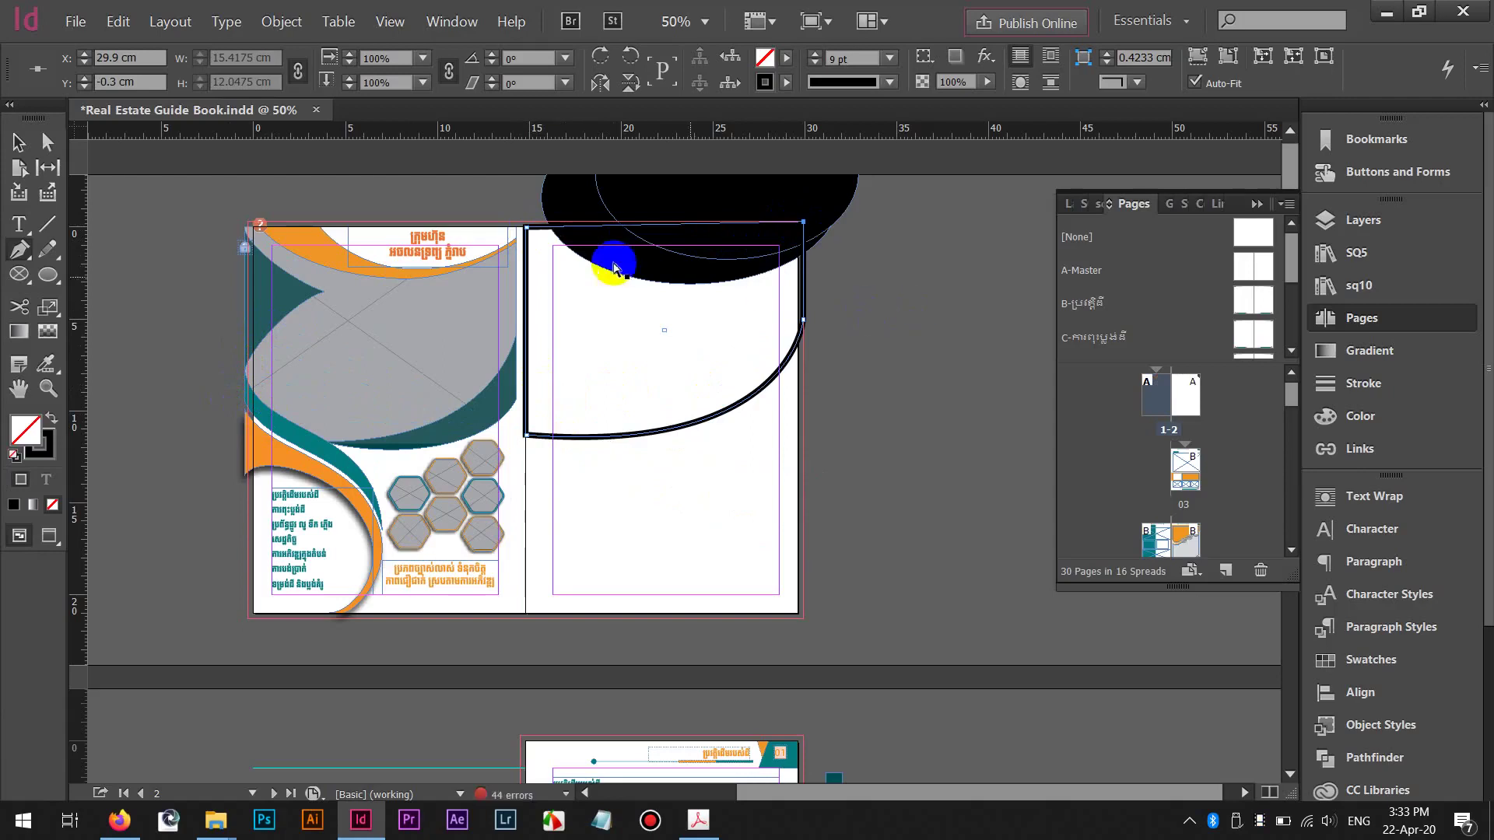
key(ctrl+z)
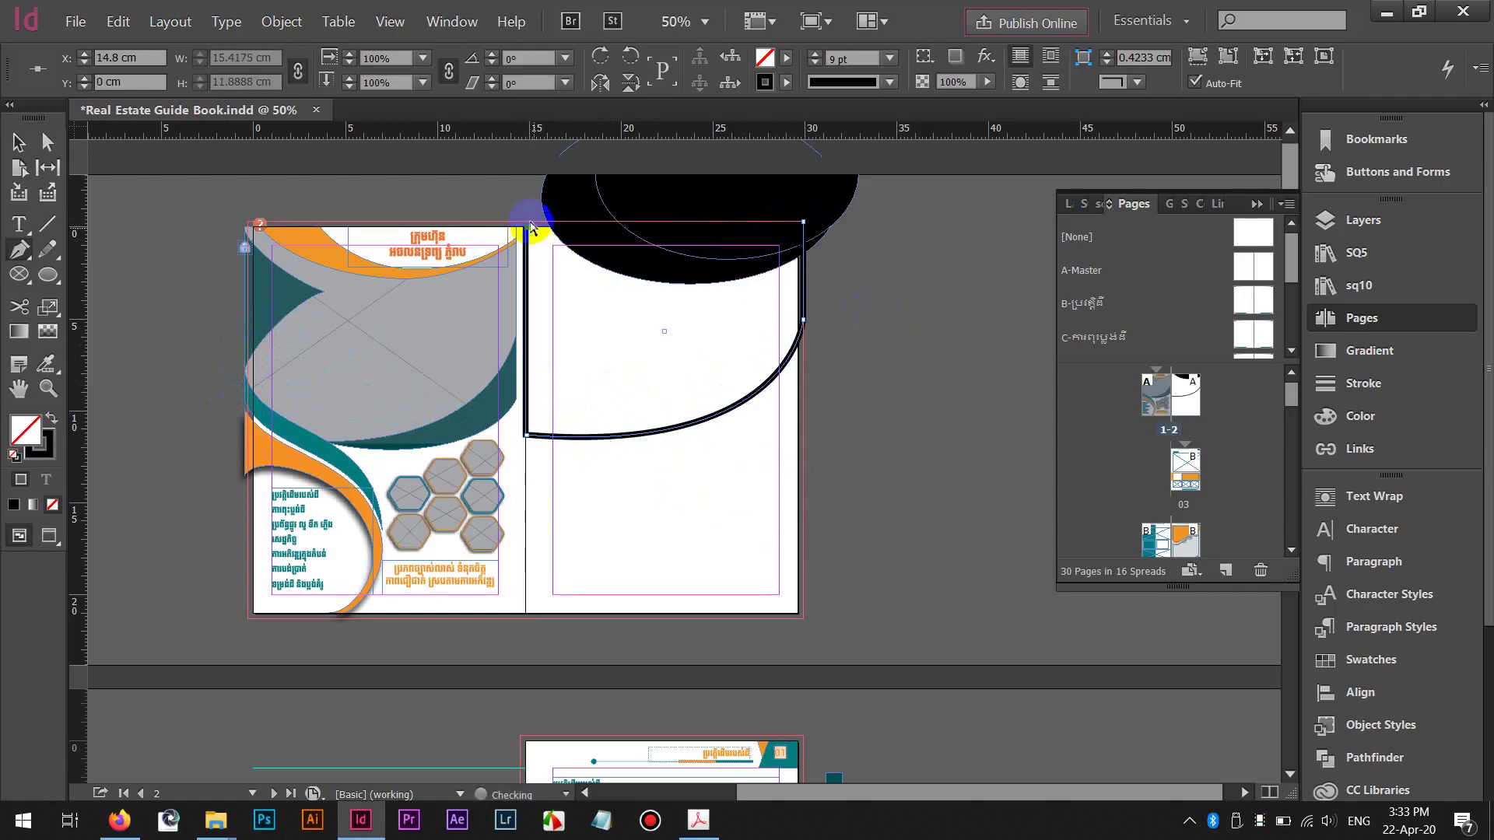
key(ctrl+z)
Add a corner on the spine at the top bleed, Y -0.3 cm, and close the path at its starting point
click(527, 223)
click(804, 222)
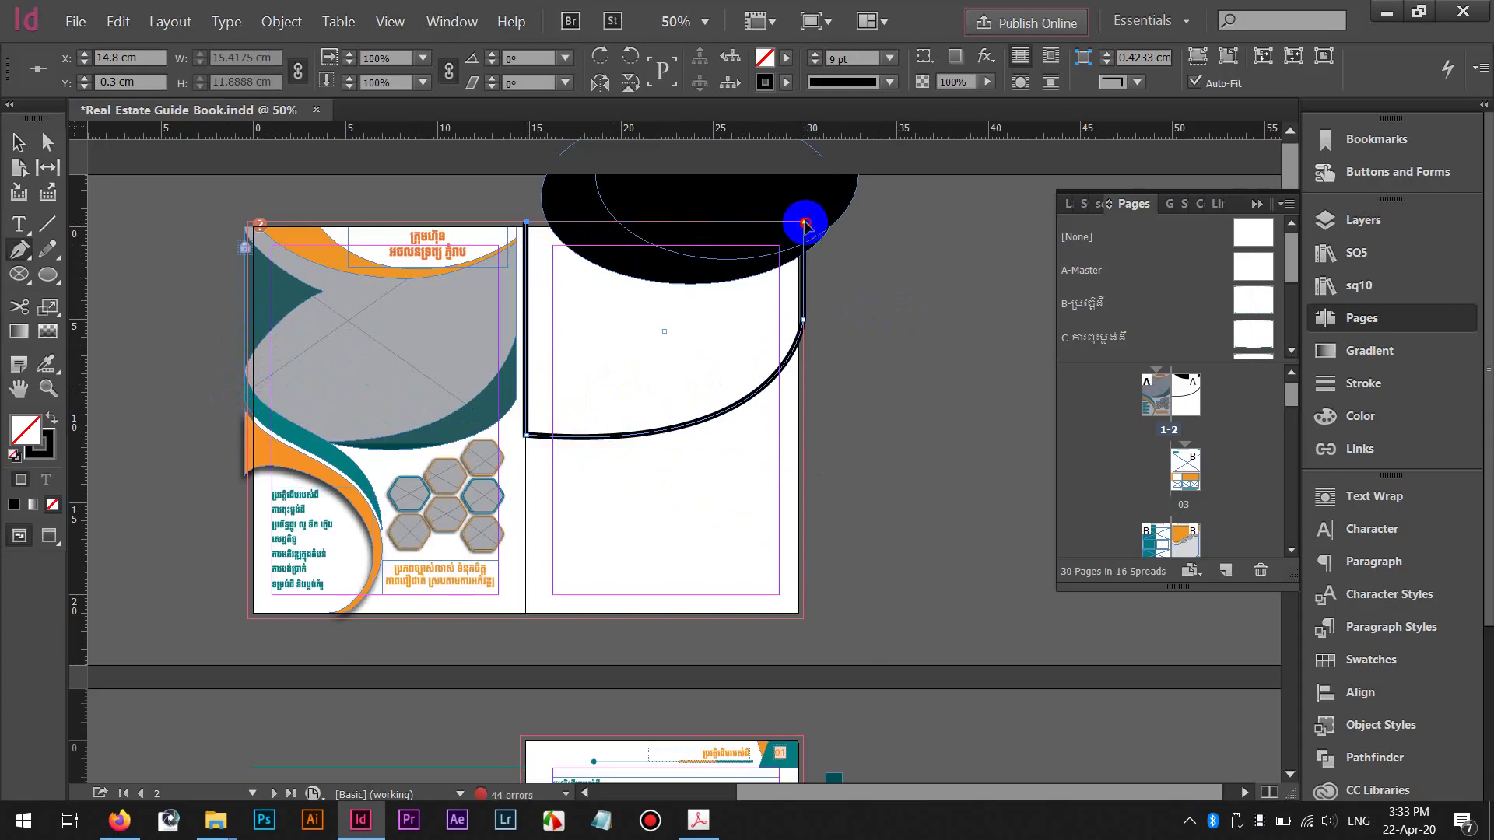
key(v)
click(822, 465)
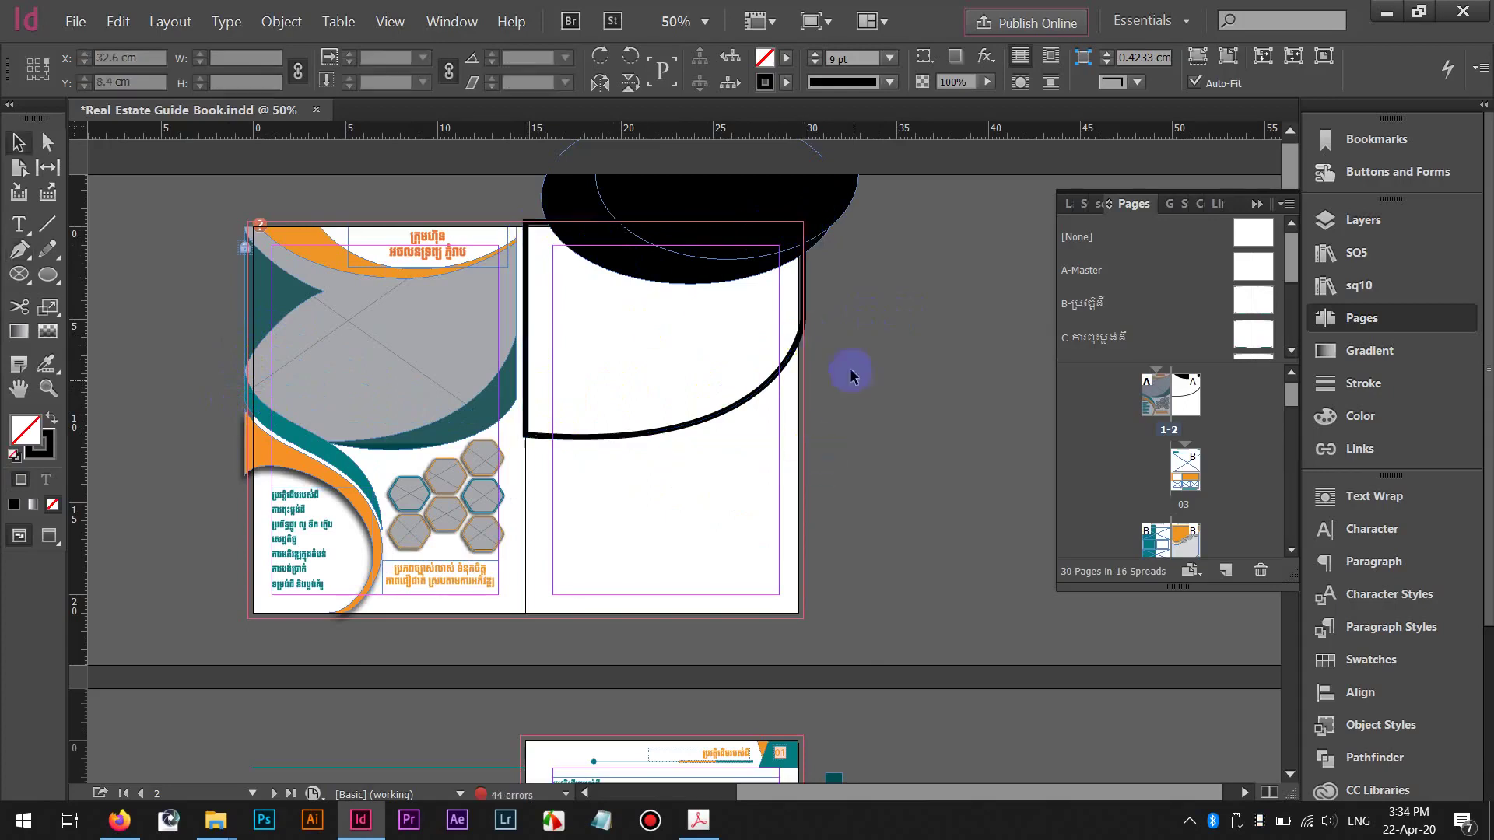
Set the closed curved shape's stroke weight to 0 pt and fill it with gray
drag(851, 359, 738, 412)
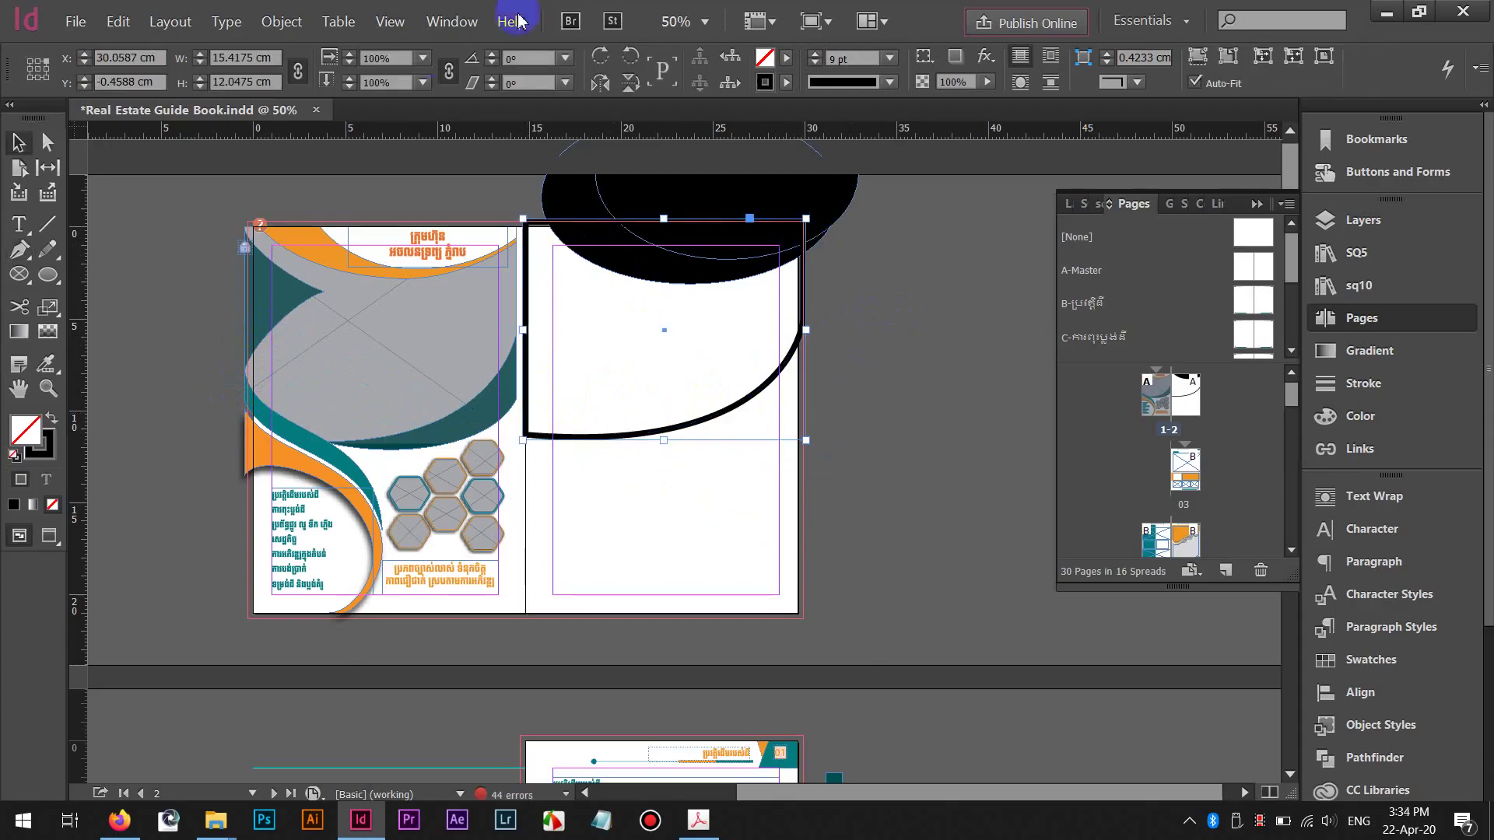
click(815, 65)
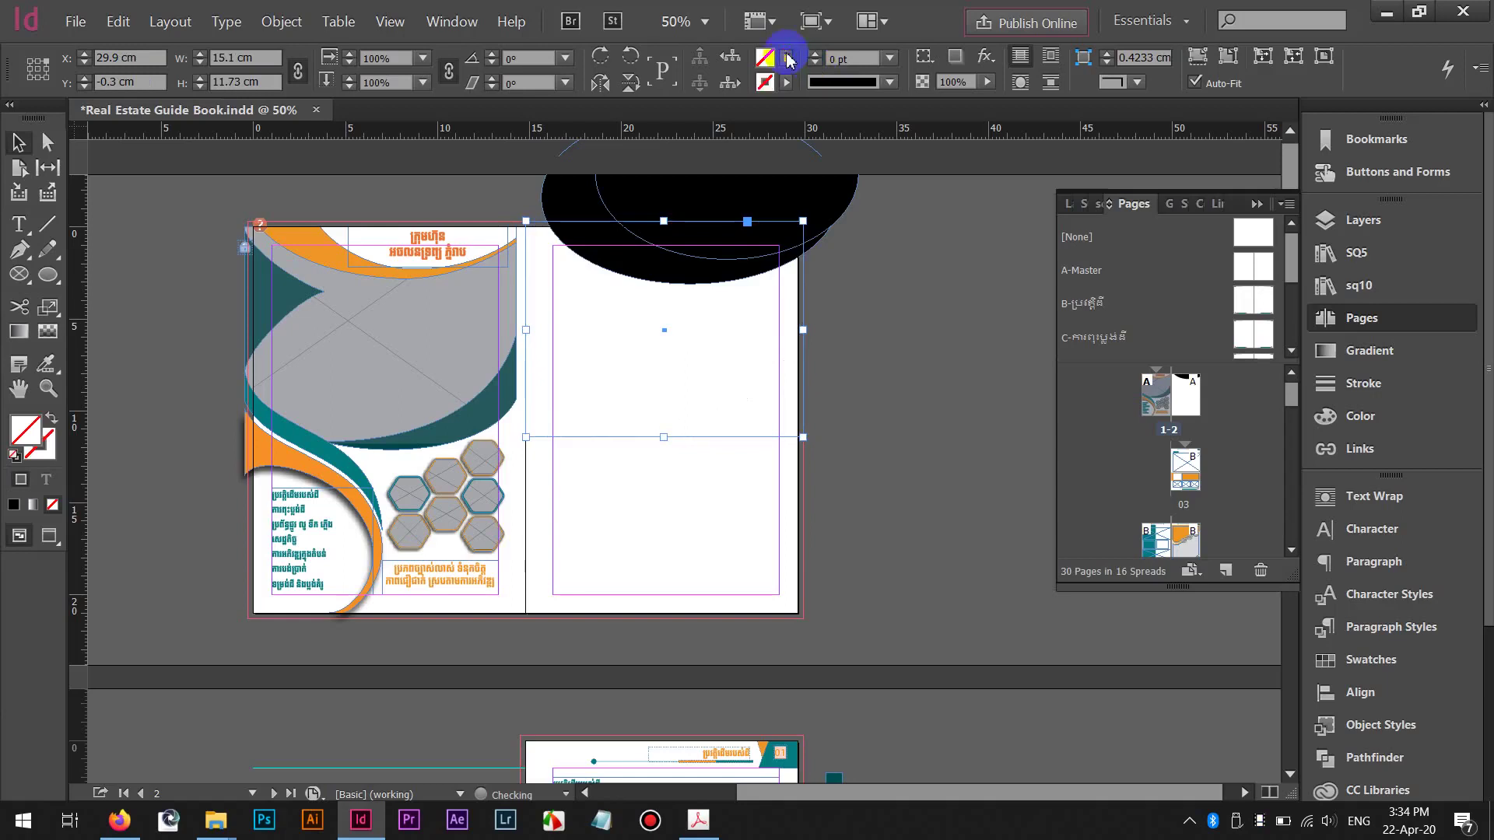
click(766, 58)
click(927, 323)
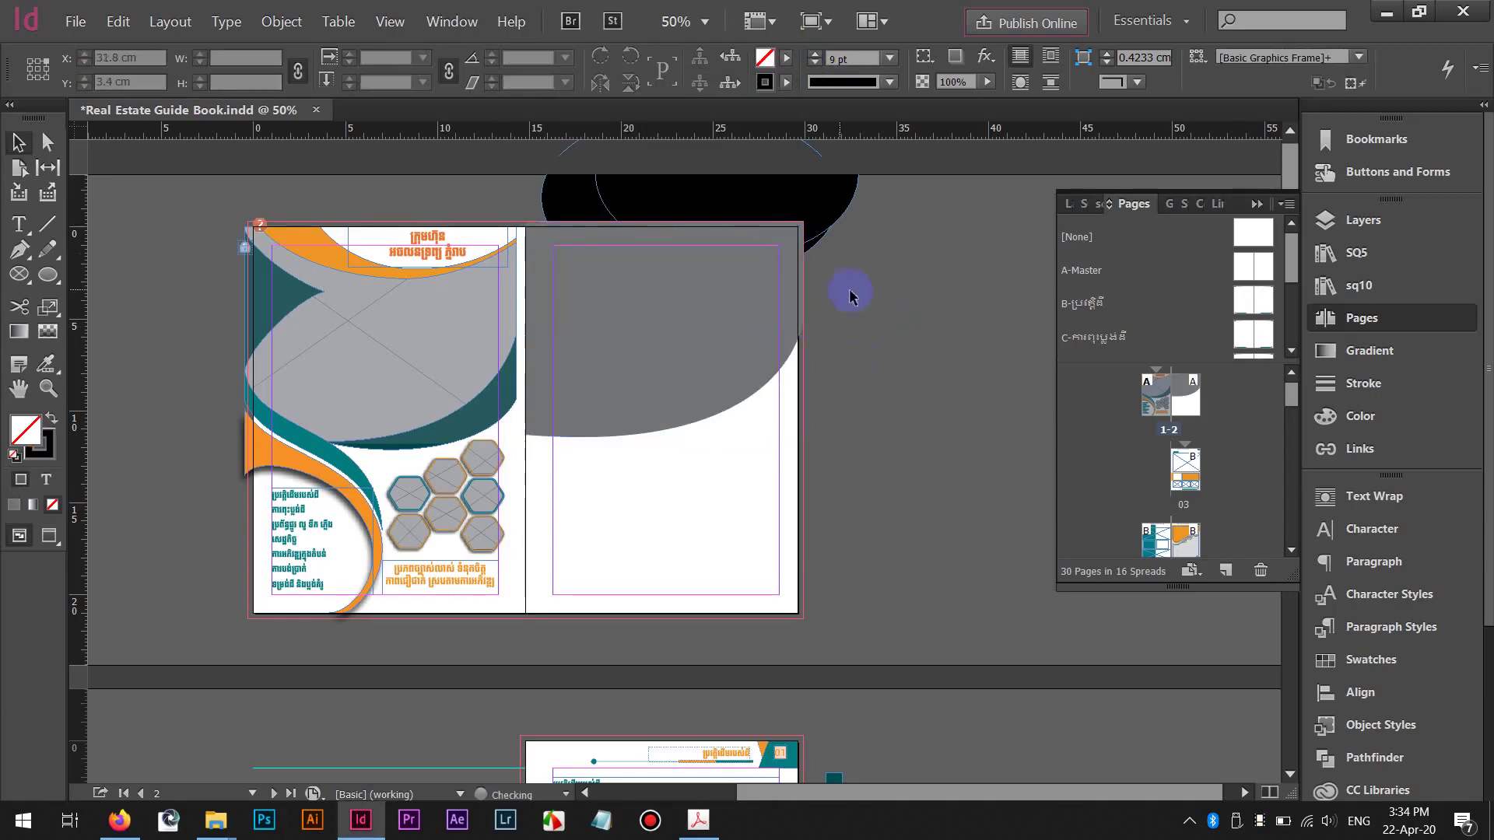
Select both black ellipses and the gray shape together and duplicate them onto the pasteboard beside the page
drag(837, 319, 822, 325)
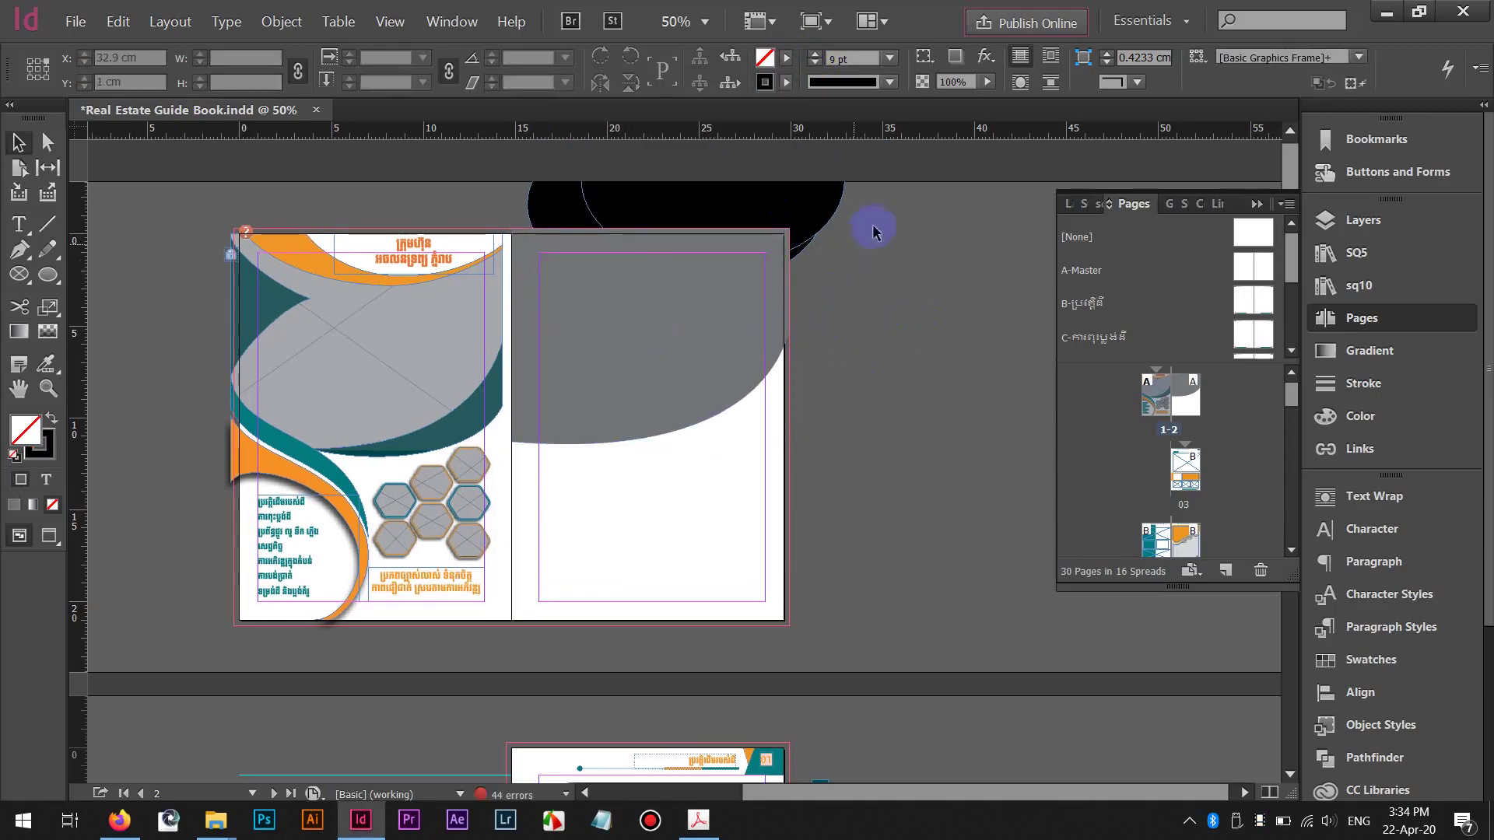
click(724, 308)
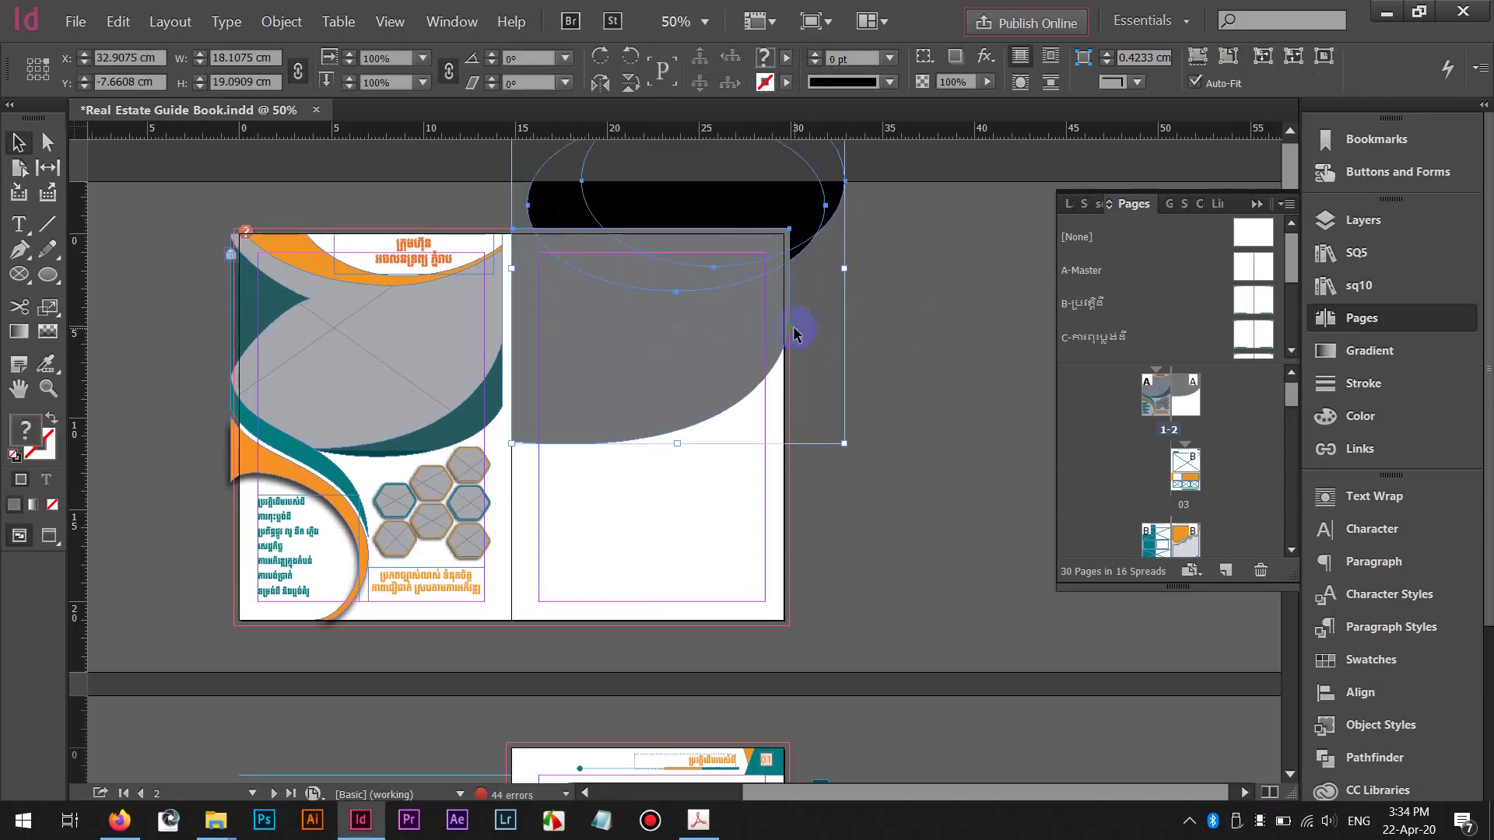
key(ctrl+minus)
drag(734, 253, 936, 309)
click(904, 260)
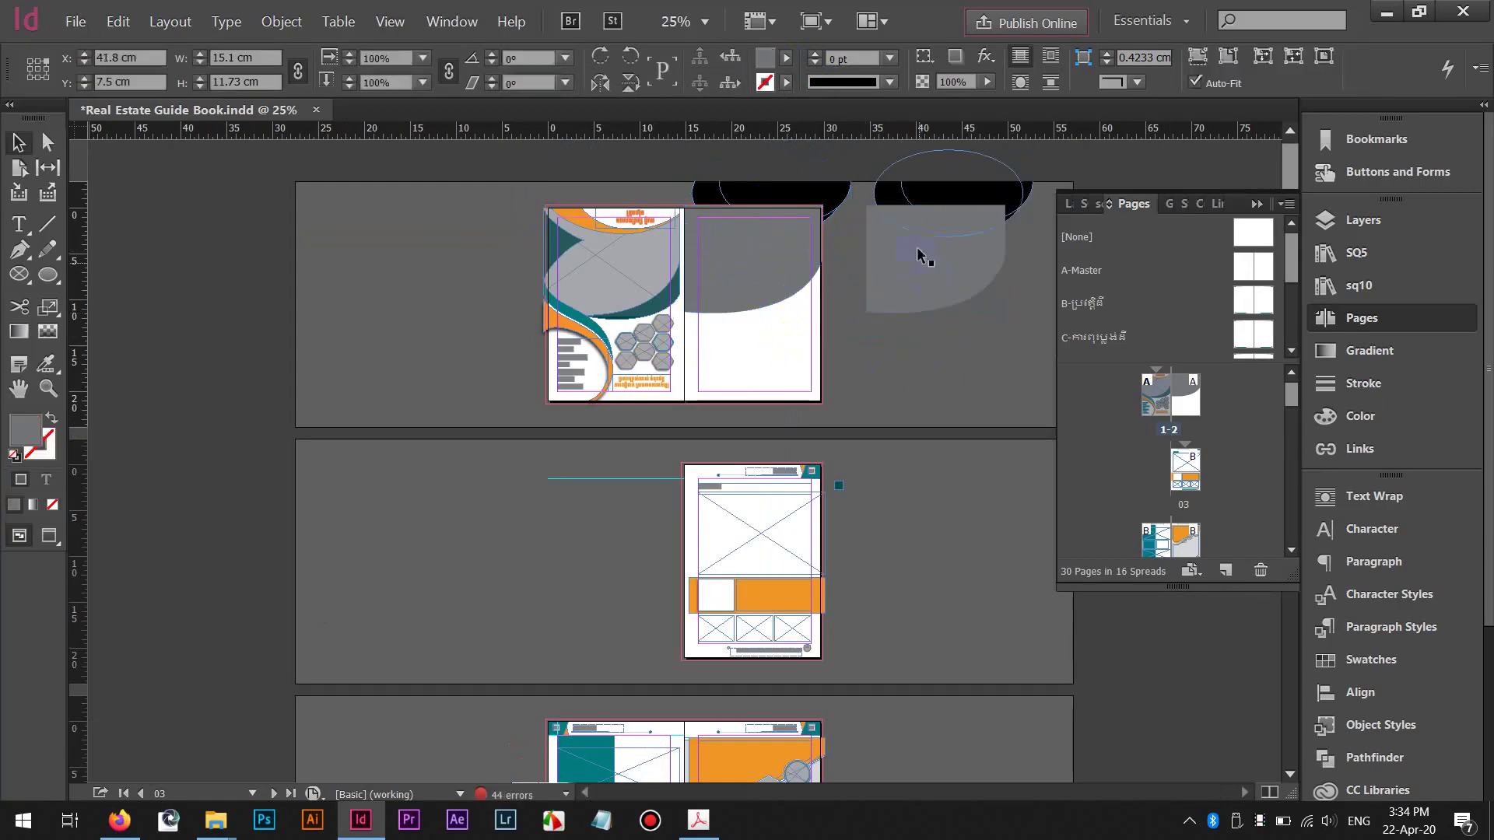
Intersect the copied larger ellipse with the gray shape copy using Pathfinder, and move the resulting segment onto the page at about X 29.6 cm, Y -0.3 cm
click(892, 193)
shift+click(892, 269)
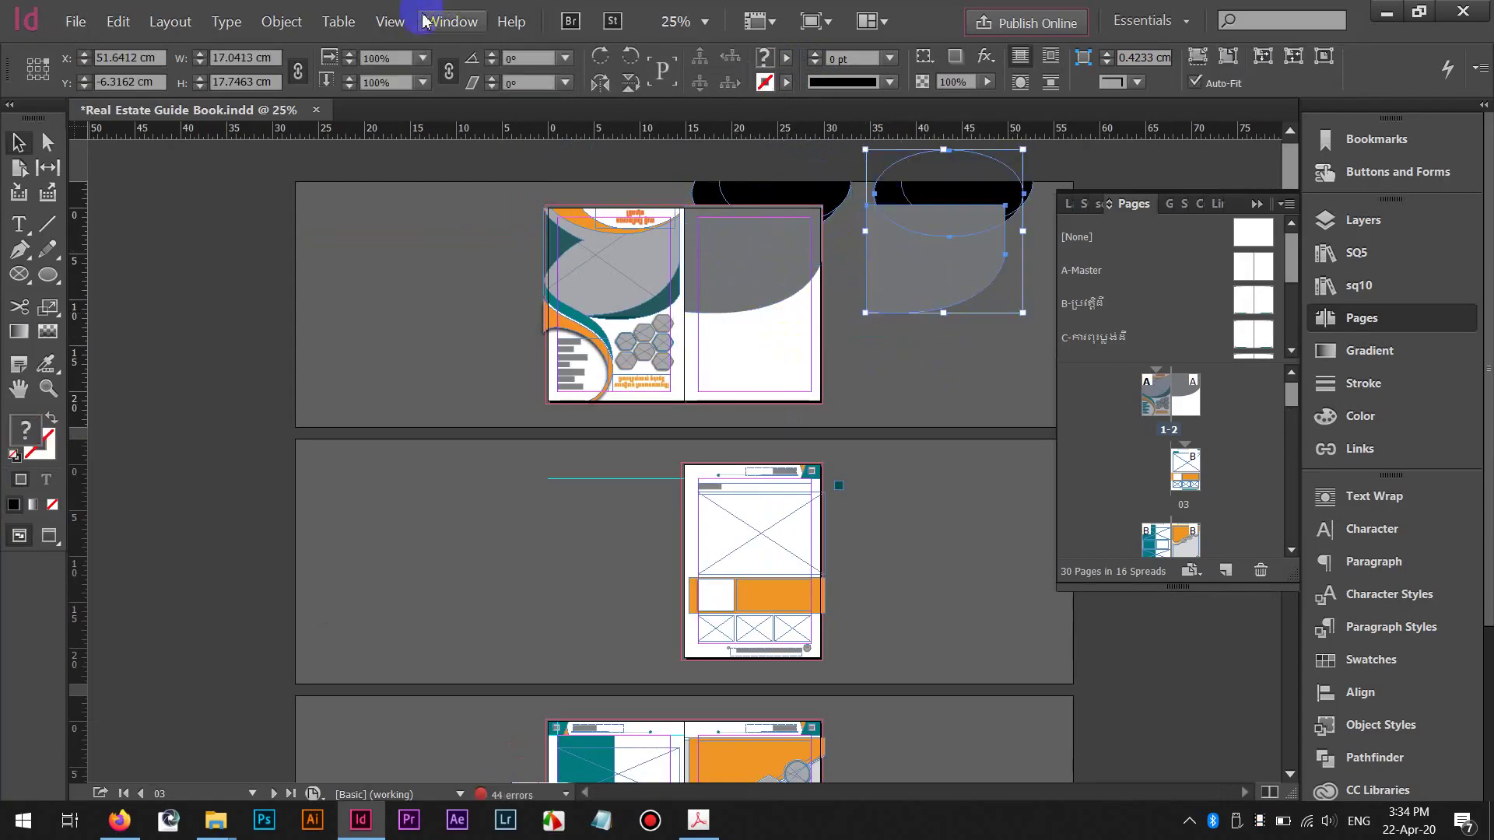
click(281, 21)
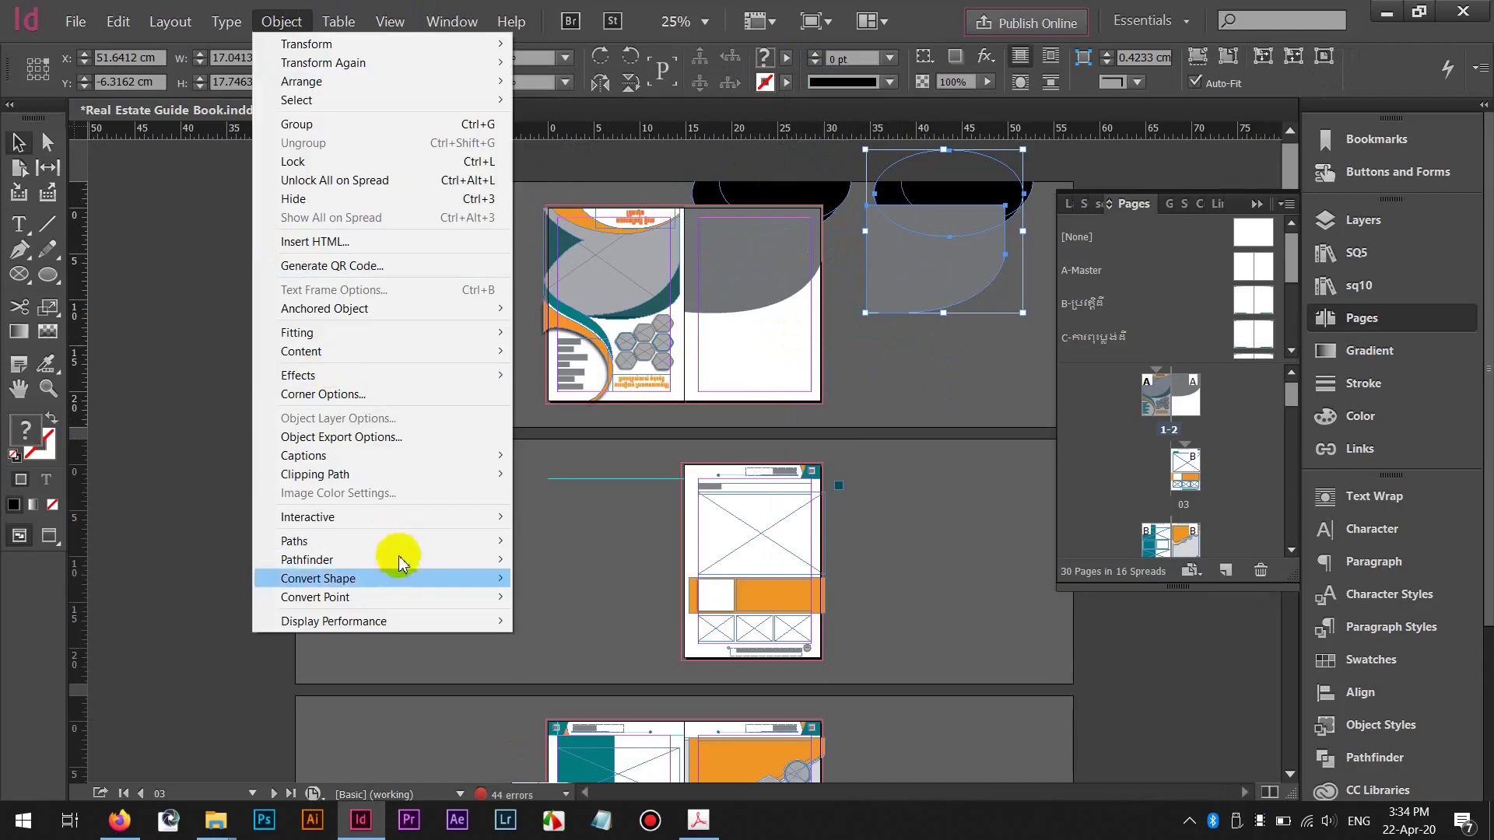
mouse_move(583, 560)
click(623, 597)
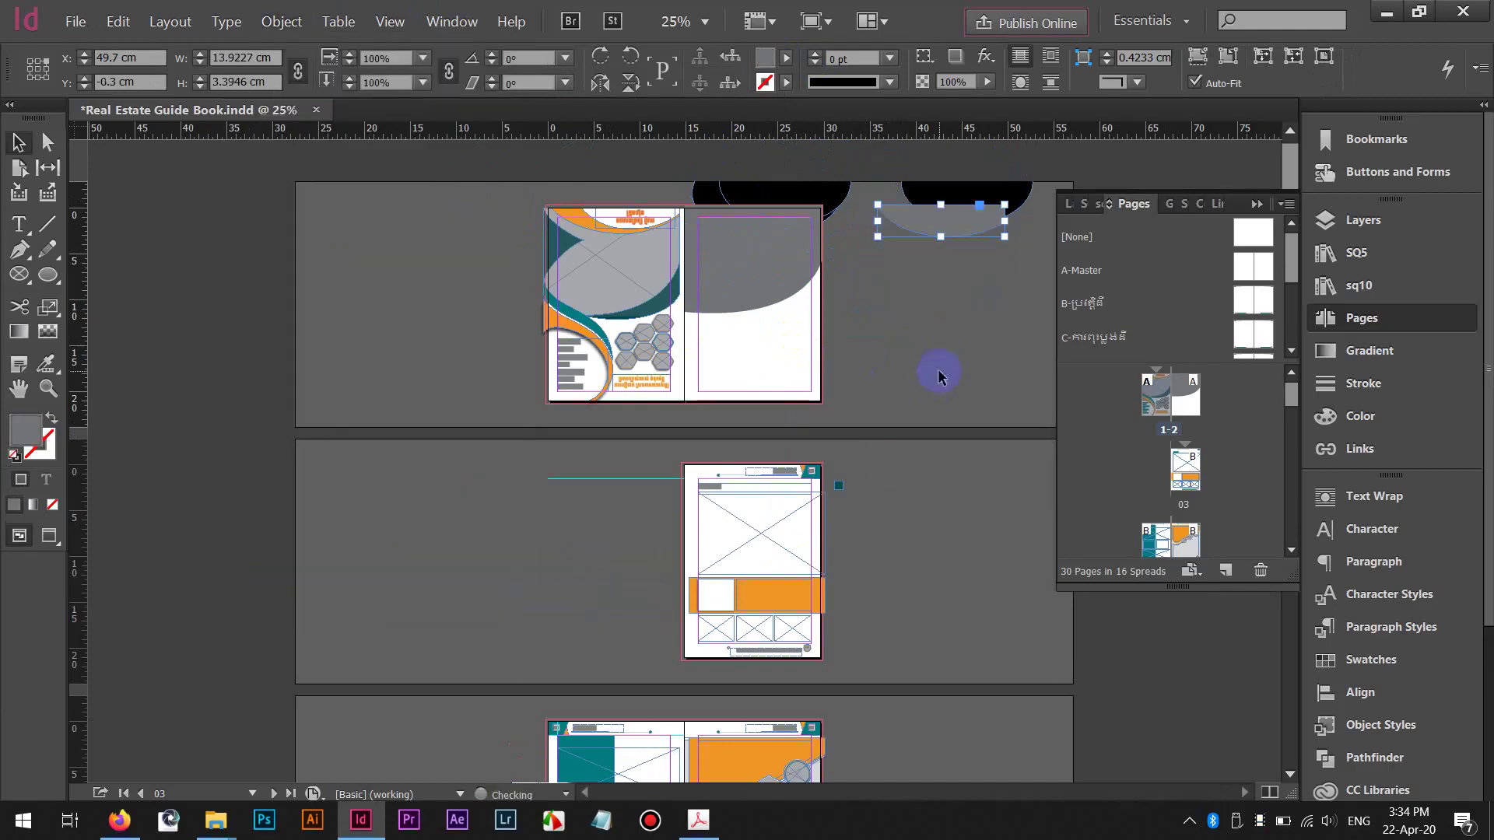
drag(933, 227, 750, 234)
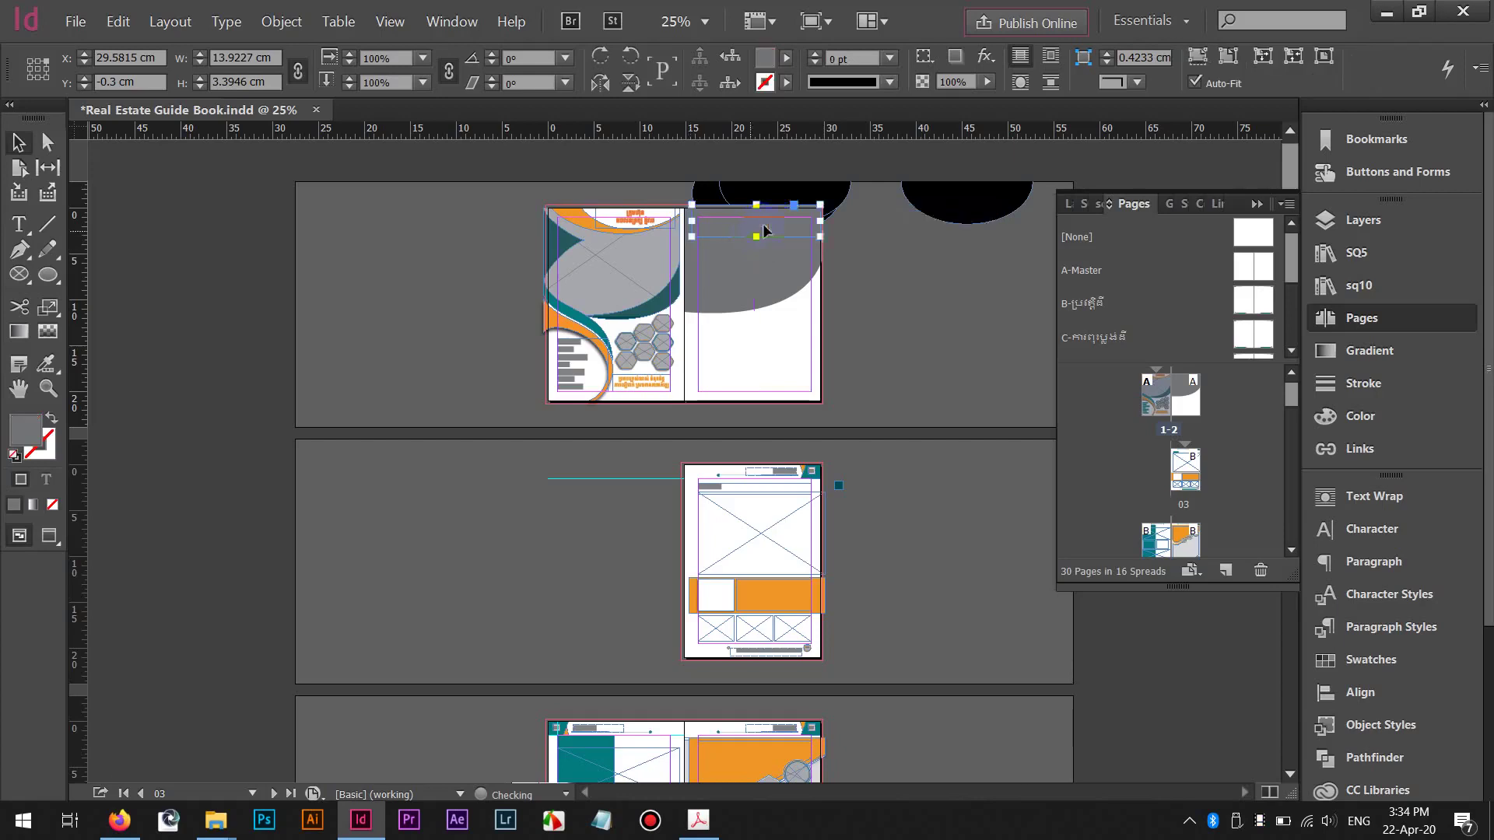
Fill the intersected curved segment at the top of the page with the orange swatch R=241 G=150 B=33
key(ctrl+equal)
key(ctrl+equal)
key(ctrl+equal)
key(ctrl+equal)
drag(937, 350, 295, 334)
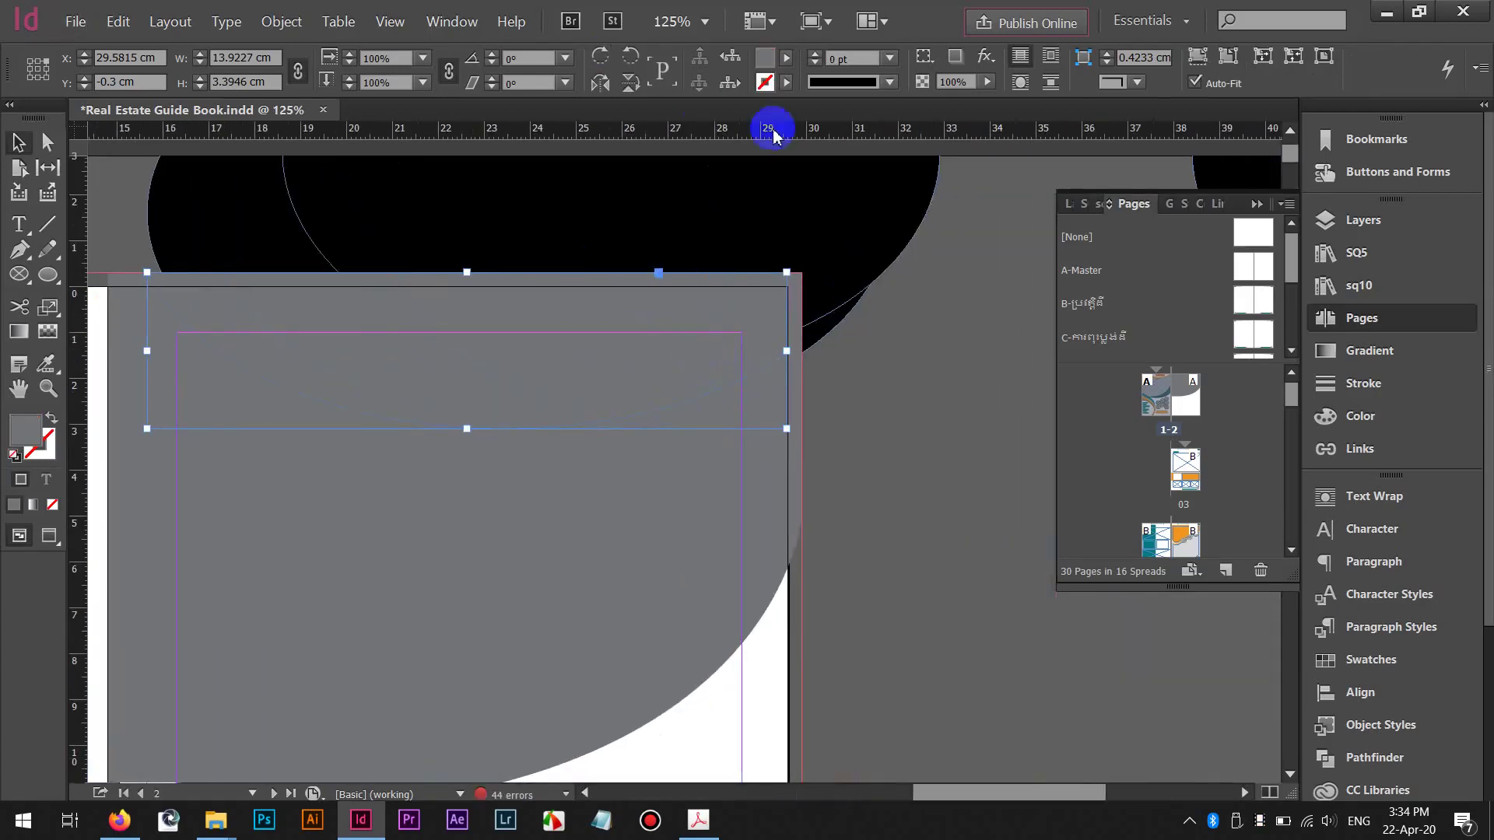
click(784, 67)
drag(790, 123, 793, 302)
click(660, 226)
click(654, 296)
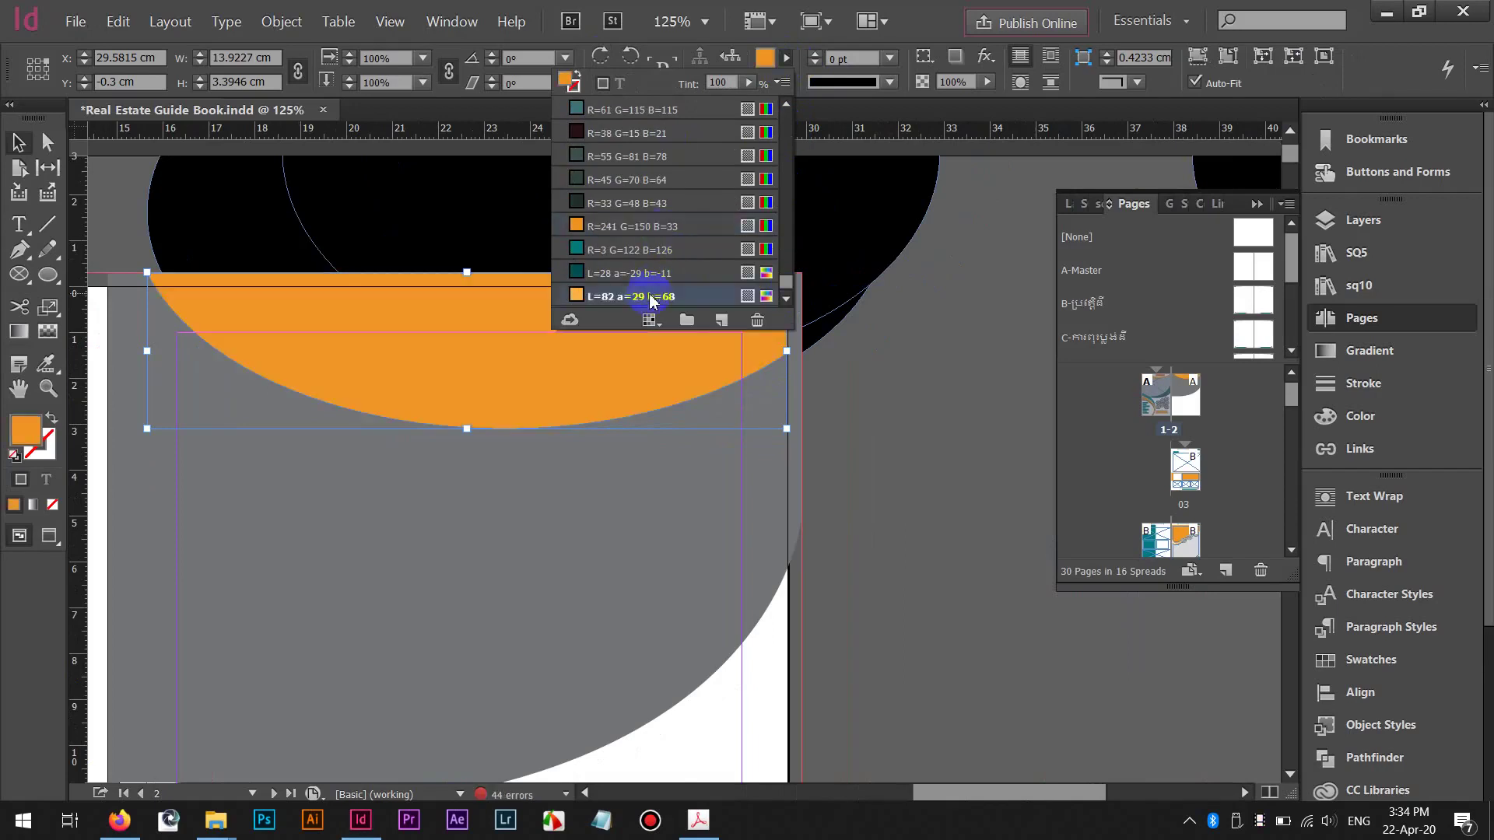
click(649, 228)
click(918, 468)
Select the smaller black ellipse together with the orange segment and duplicate both onto the pasteboard beside the page
scroll(883, 462, down, 2)
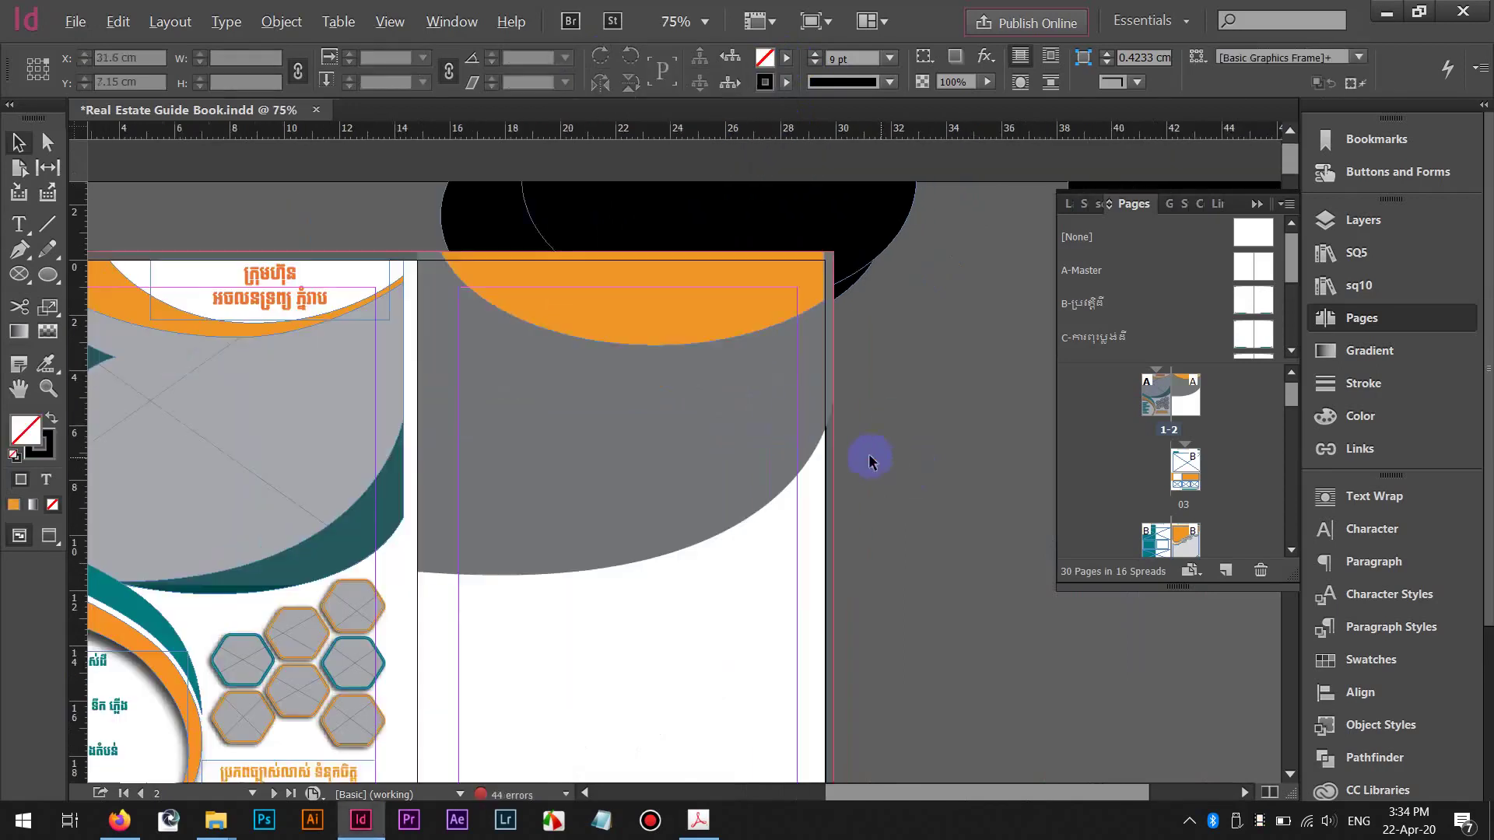
mouse_move(798, 413)
mouse_down()
mouse_move(813, 441)
mouse_move(839, 436)
mouse_move(799, 442)
mouse_up()
click(856, 283)
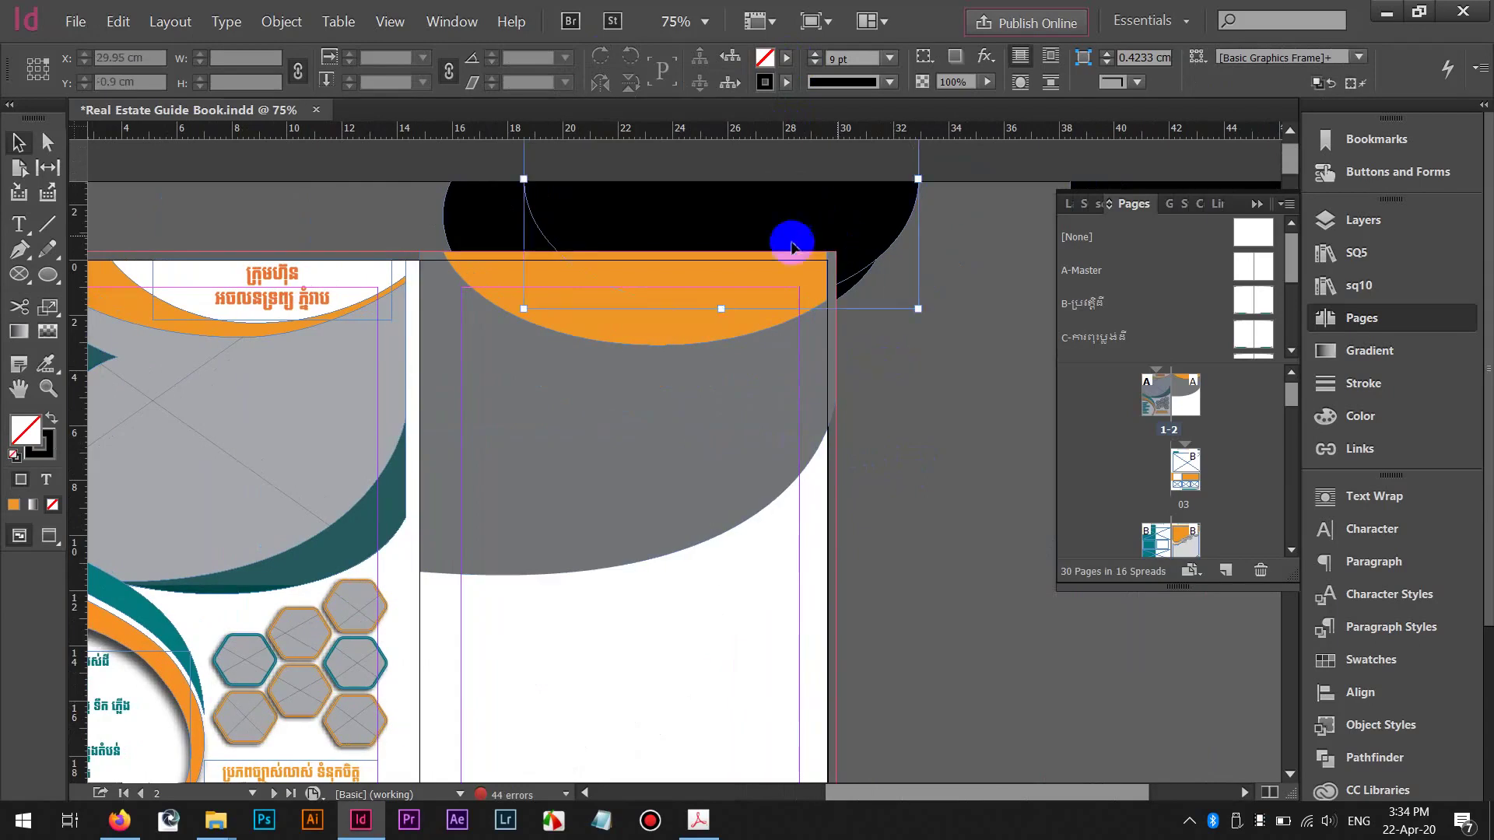
shift+click(491, 277)
drag(615, 233, 618, 387)
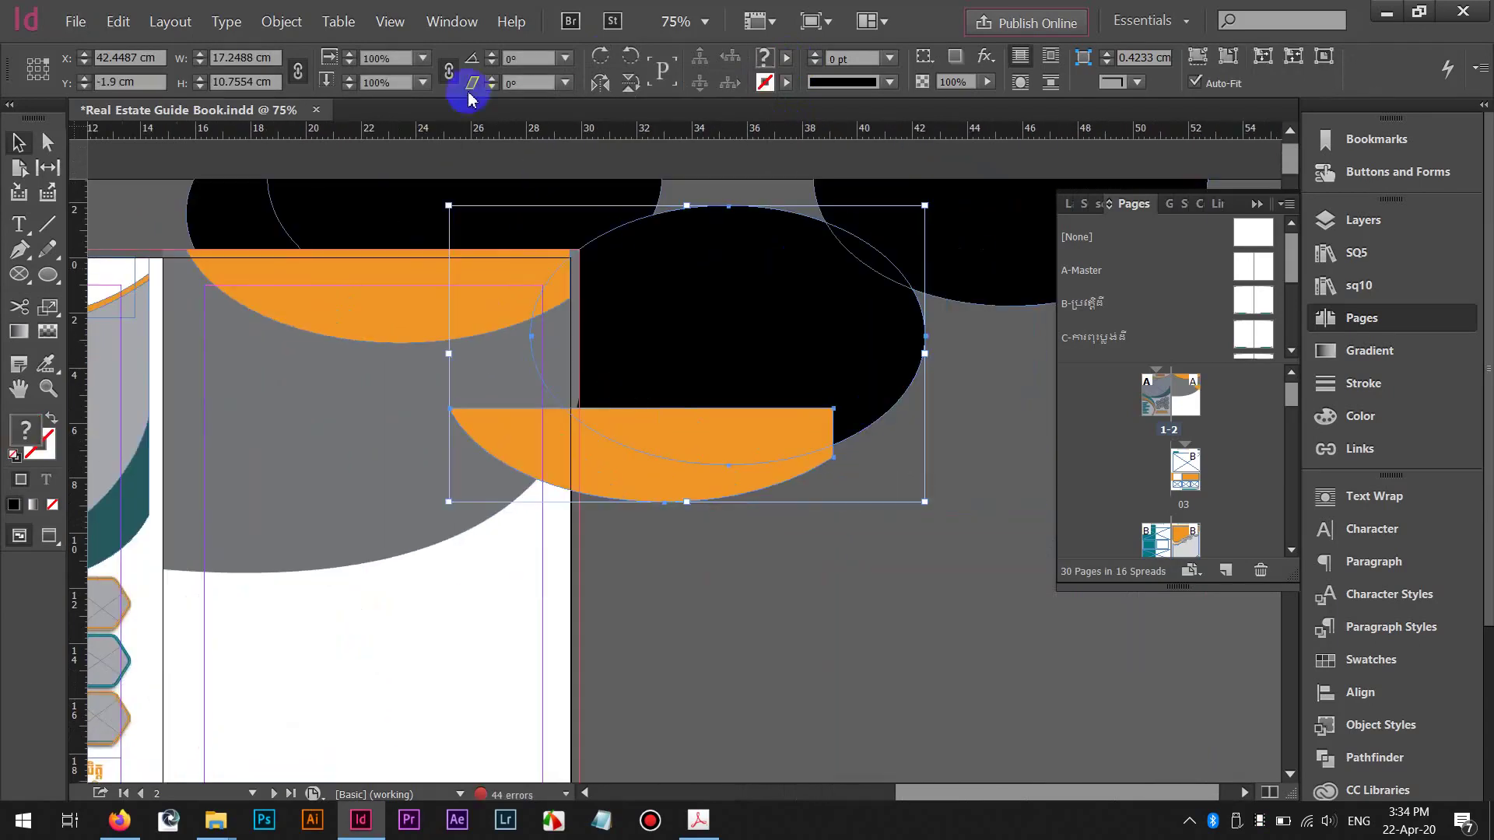
Intersect the copied smaller ellipse with the orange segment copy using Pathfinder, and move the result onto the page's orange segment at about X 29.6 cm, Y -0.3 cm
click(281, 21)
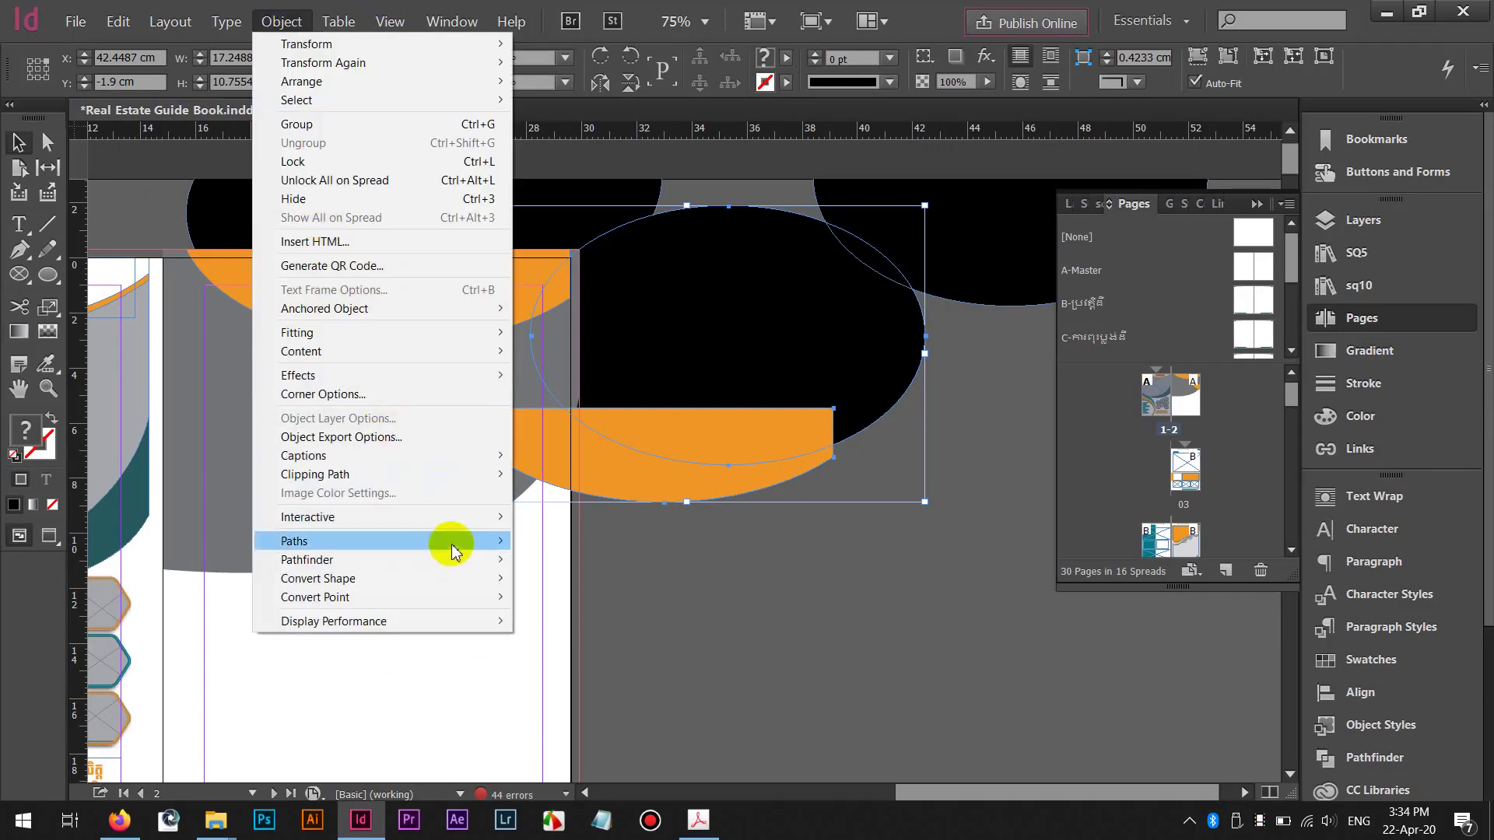
mouse_move(451, 560)
click(559, 597)
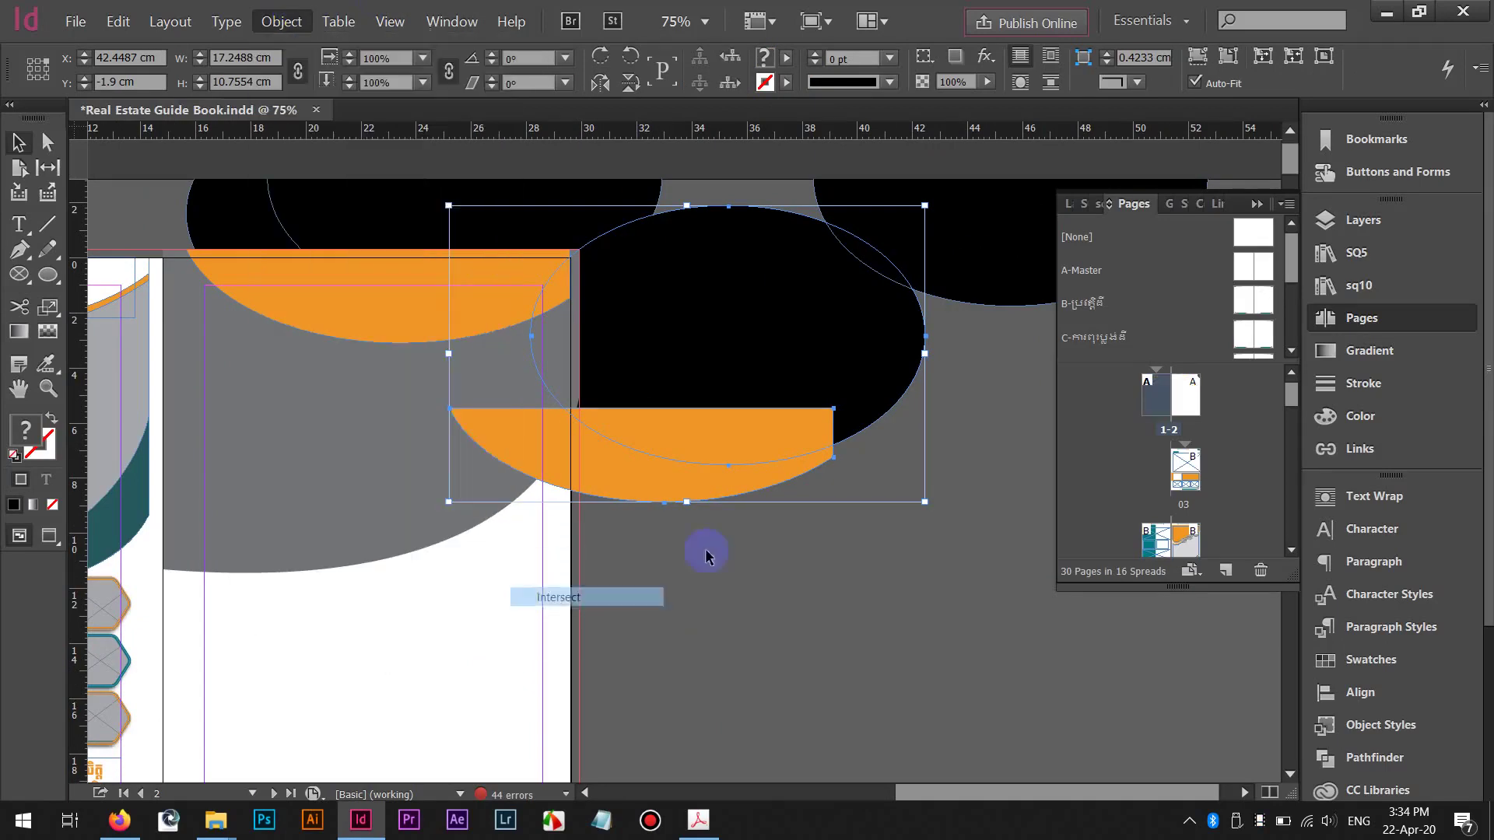
drag(727, 443, 467, 283)
Delete the three leftover black ellipses above and beside the page
click(371, 244)
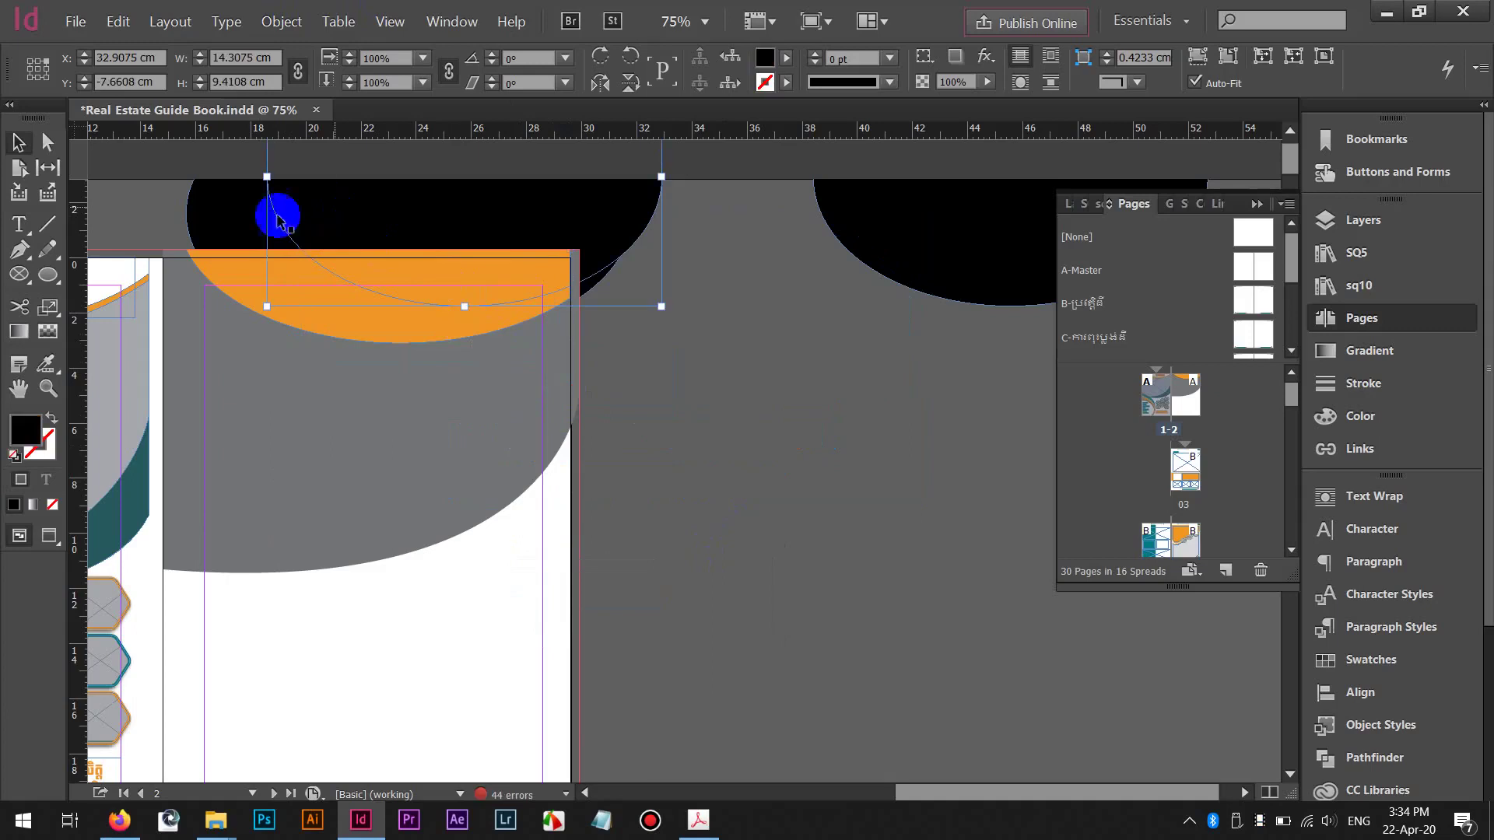
key(Delete)
click(213, 219)
key(Delete)
click(951, 225)
key(Delete)
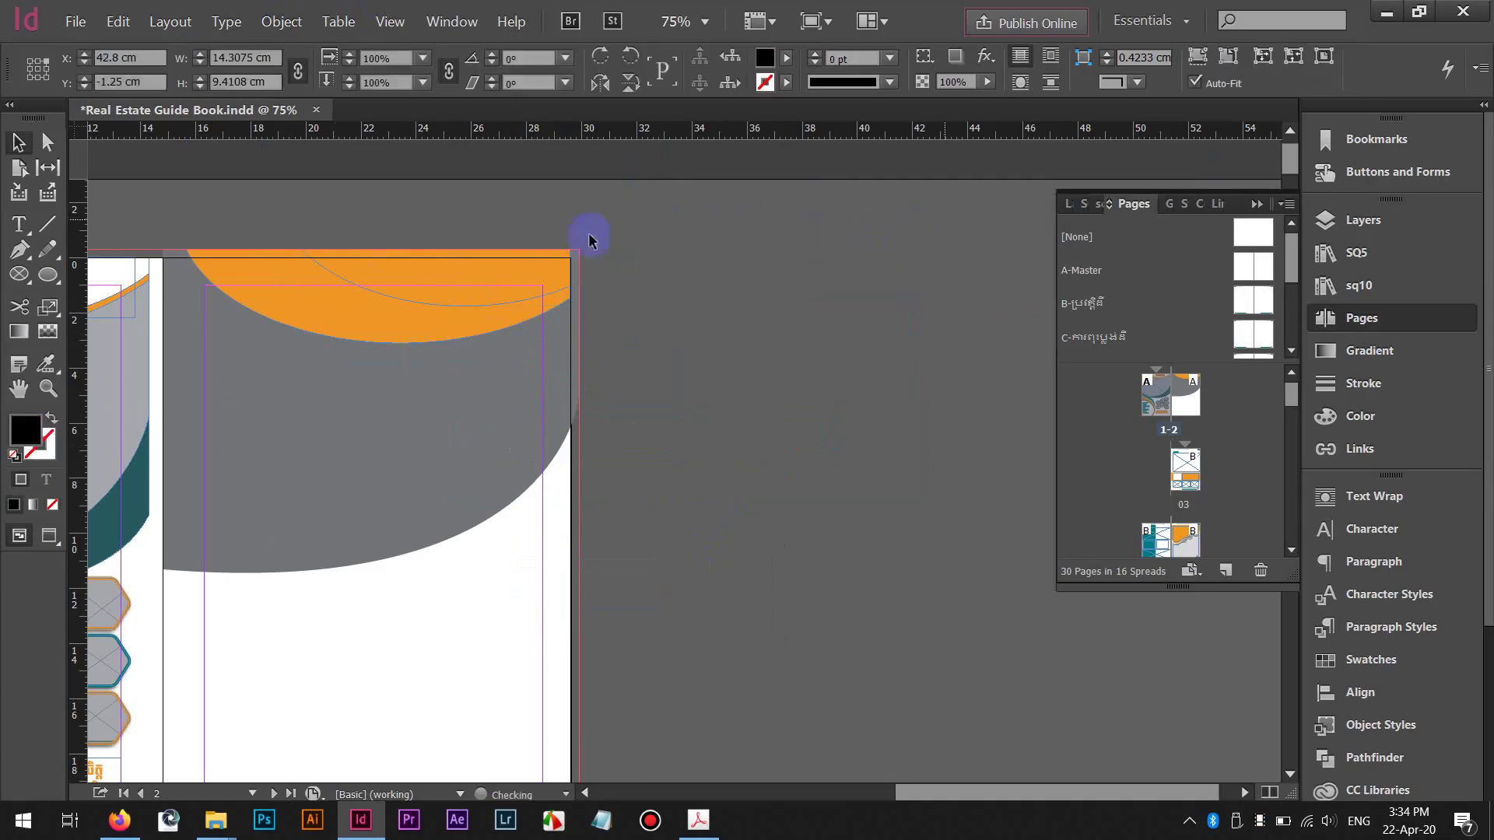
Select both orange segments together and stretch their outer side to the bleed edge at X 29.9 cm
drag(573, 316, 766, 315)
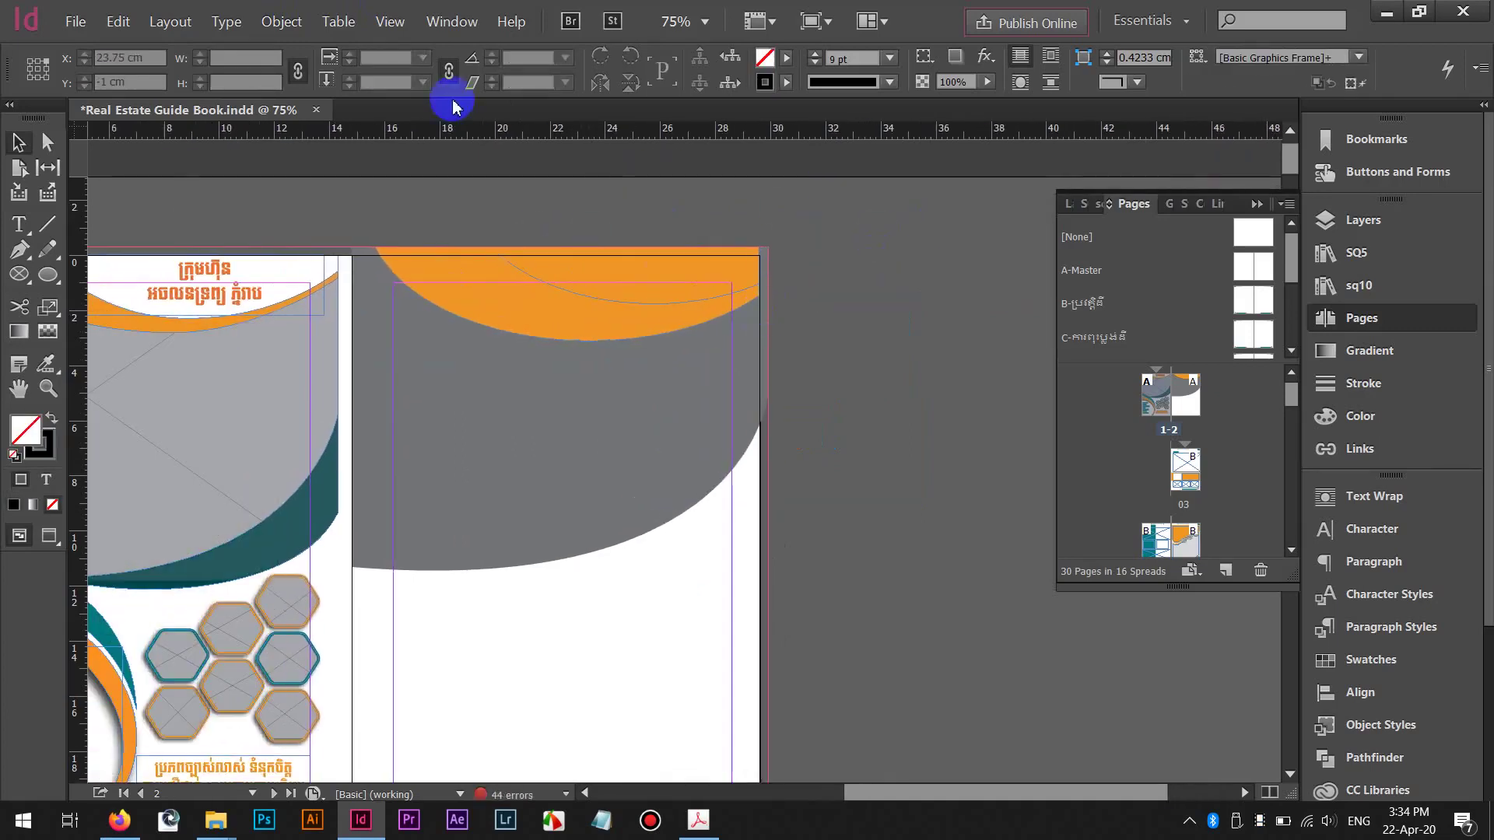
click(744, 259)
click(434, 283)
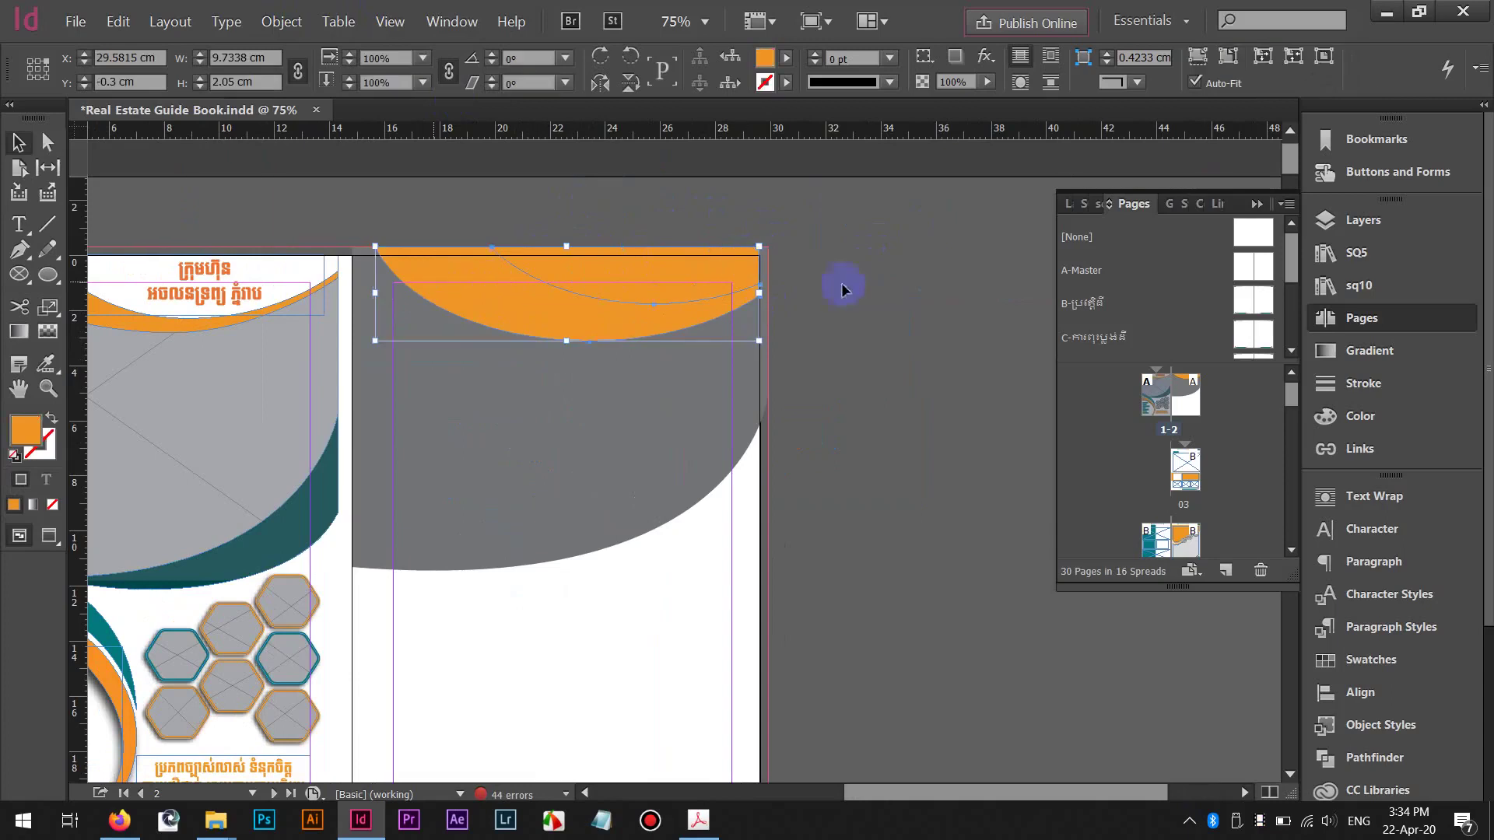
mouse_move(760, 291)
mouse_down()
mouse_move(817, 287)
mouse_move(784, 294)
mouse_up()
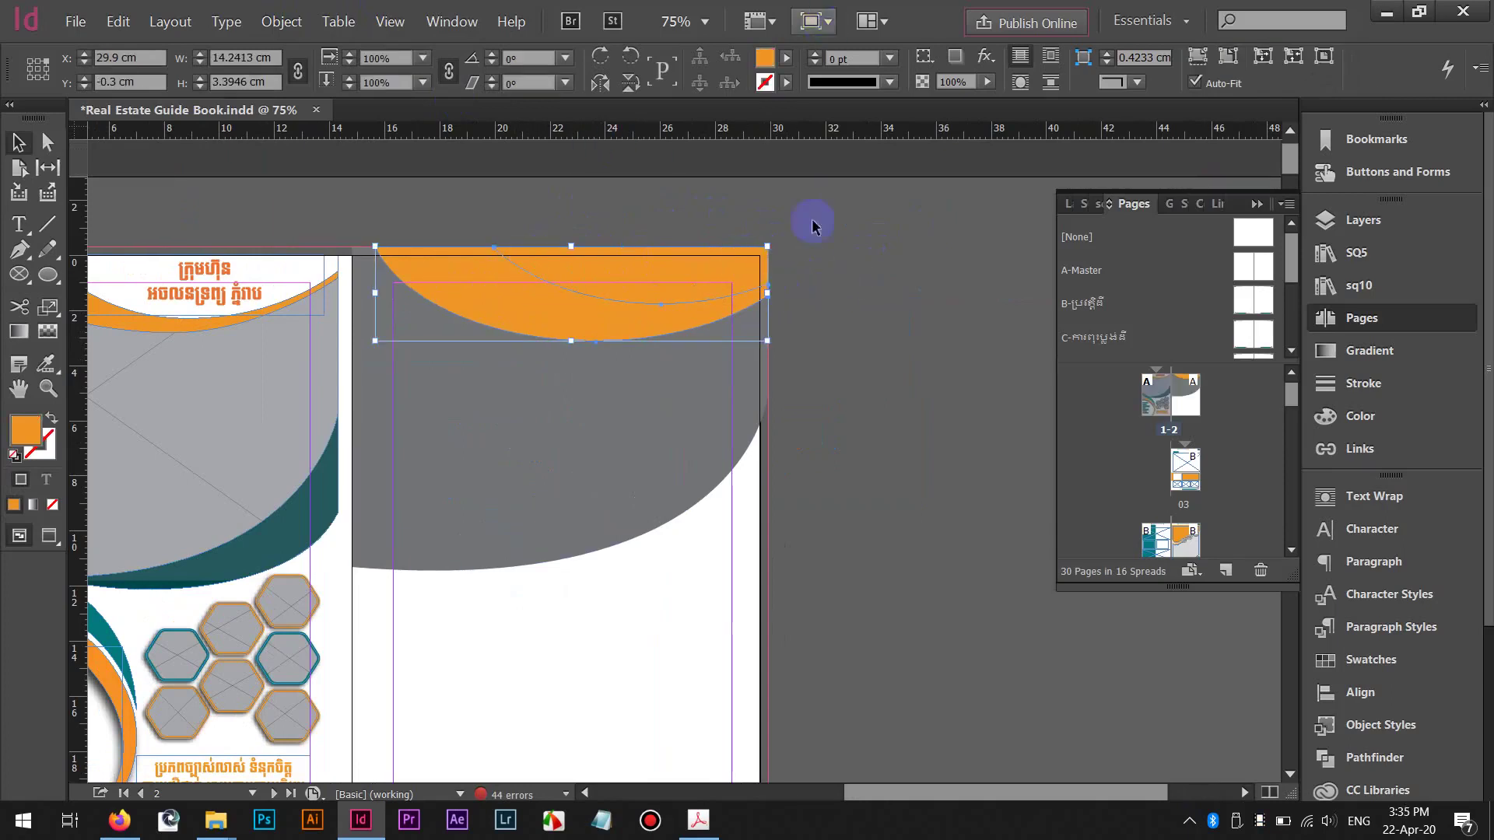
Fill the smaller inner segment at the top of the page with white
click(617, 267)
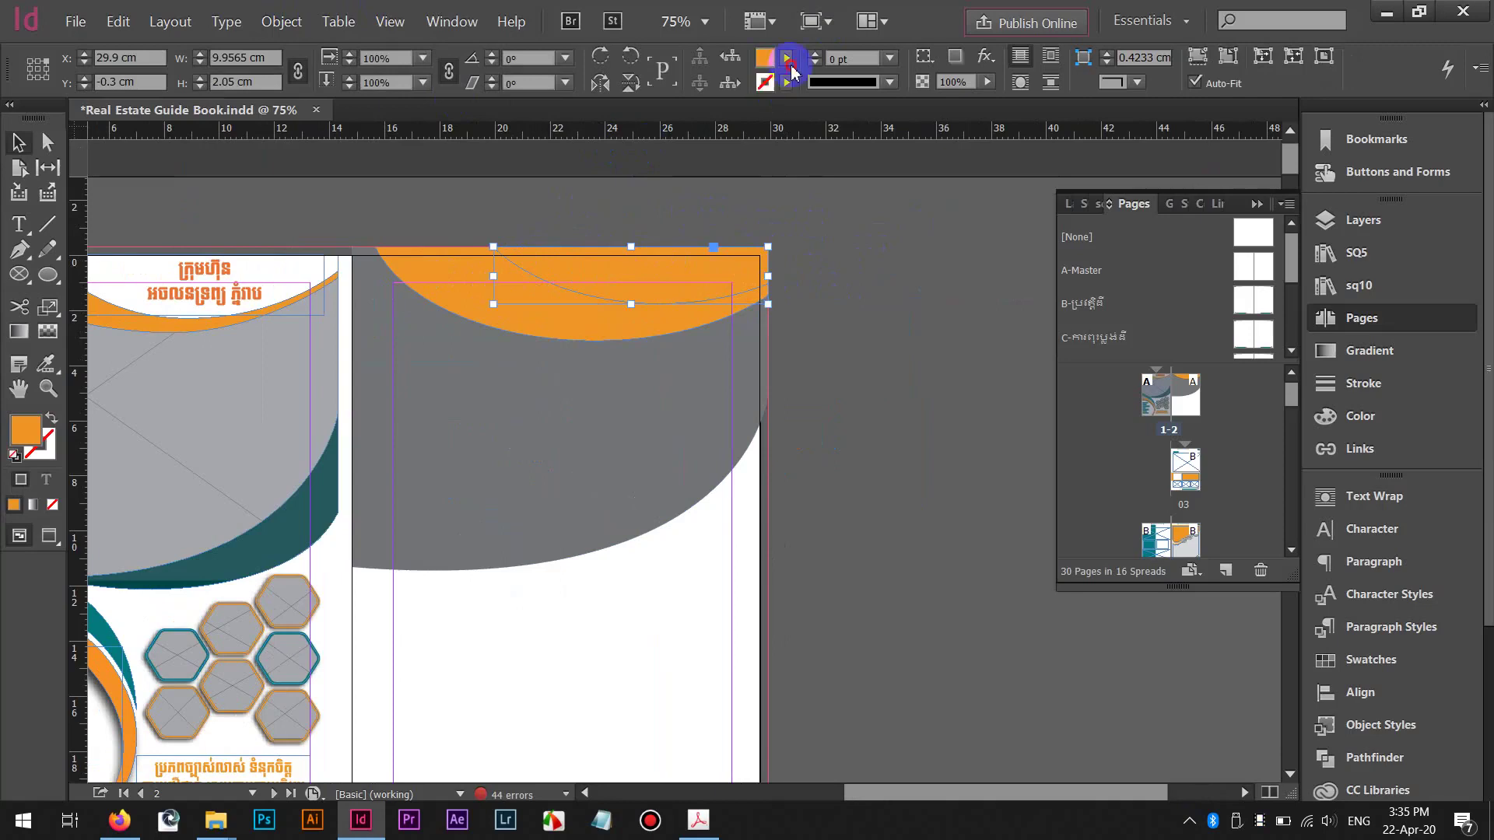
click(767, 57)
drag(787, 274, 787, 109)
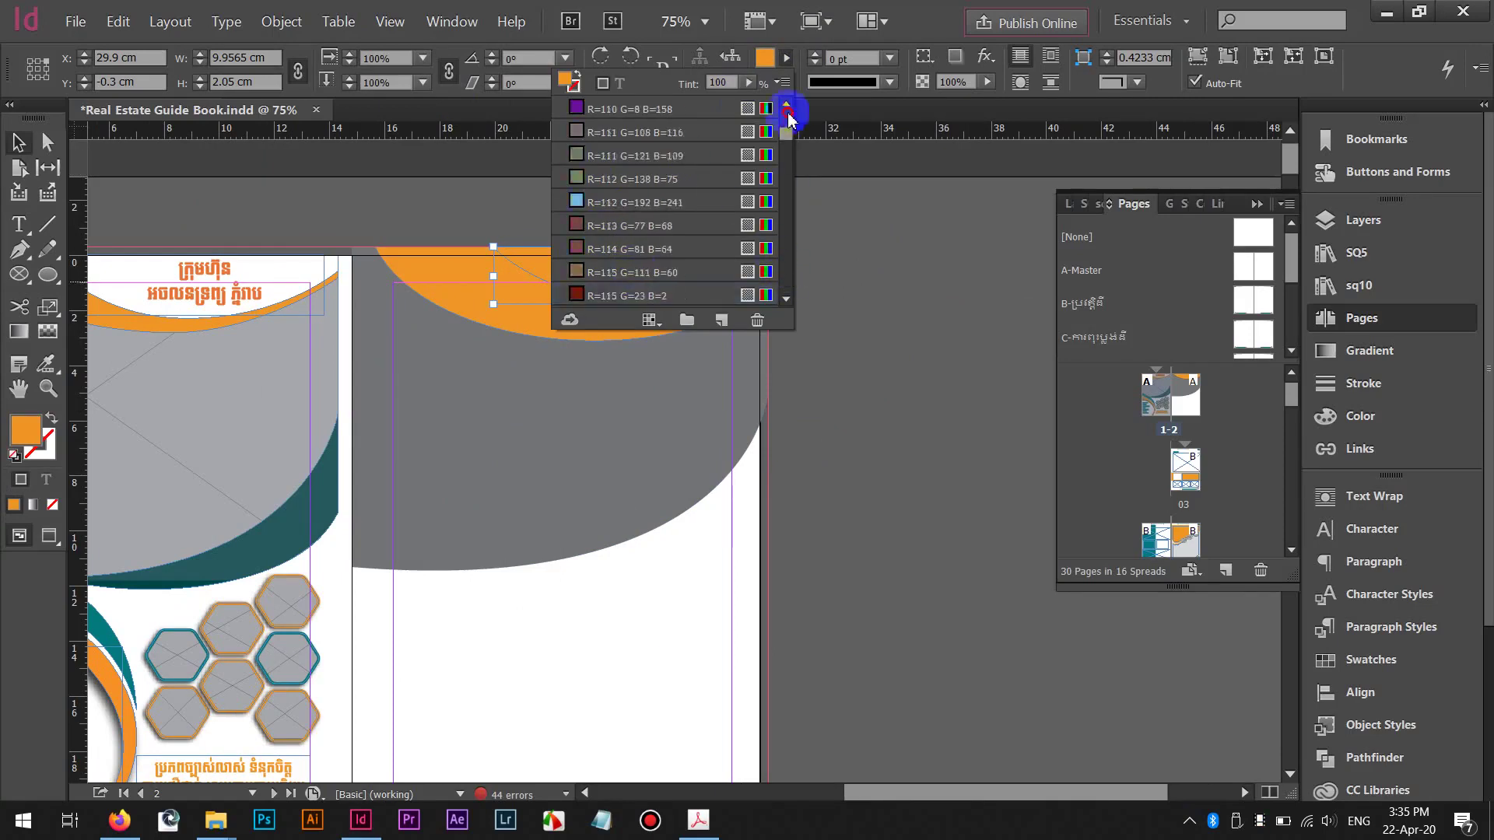
click(629, 193)
click(830, 390)
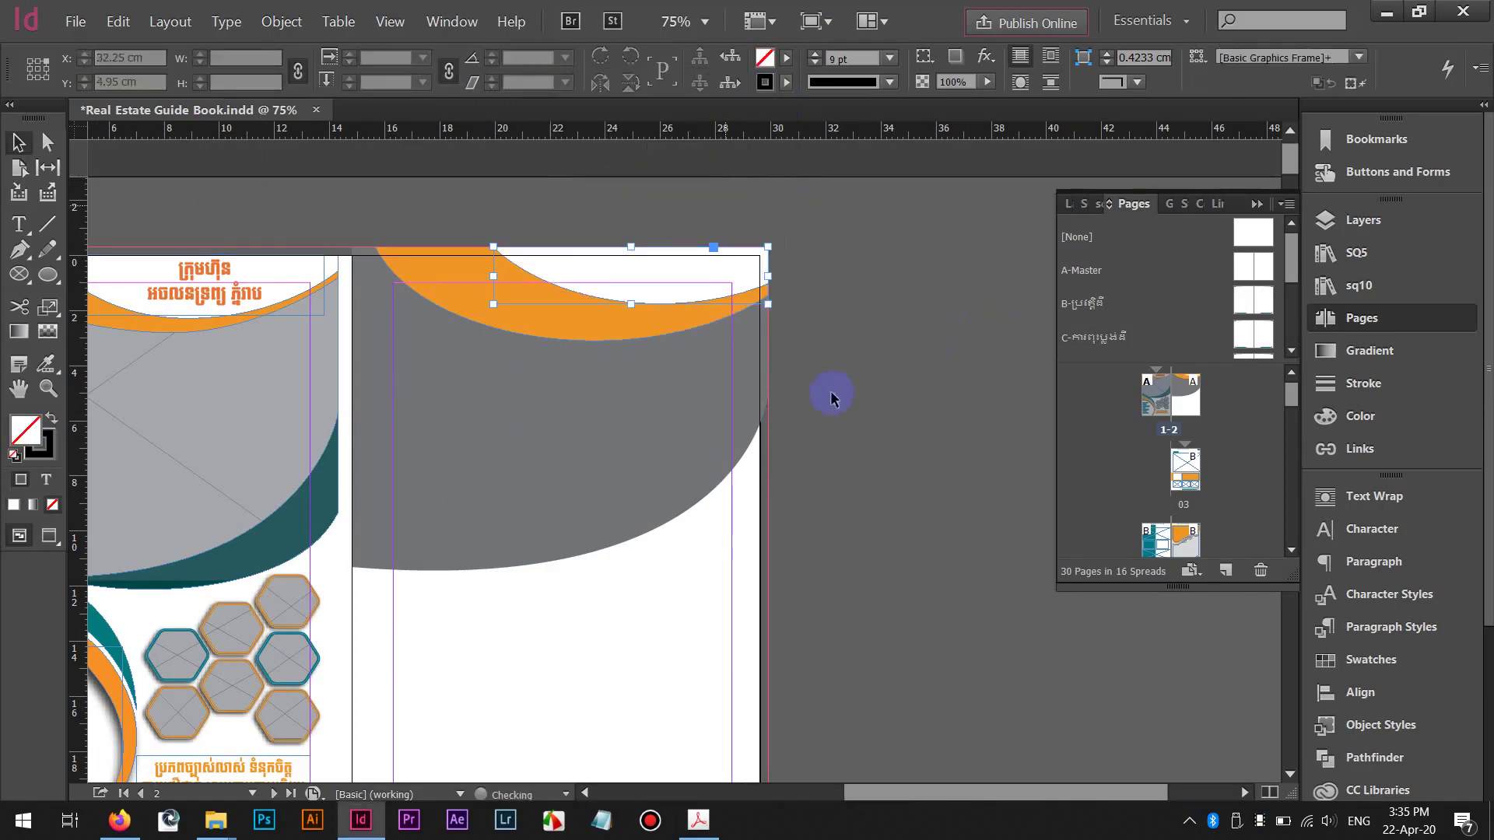
Draw a Pen curve from the spine at X 14.85 cm, Y -0.3 cm to a sharp tip at about X 19.9 cm, Y 4.3 cm
key(ctrl+minus)
drag(665, 382, 776, 380)
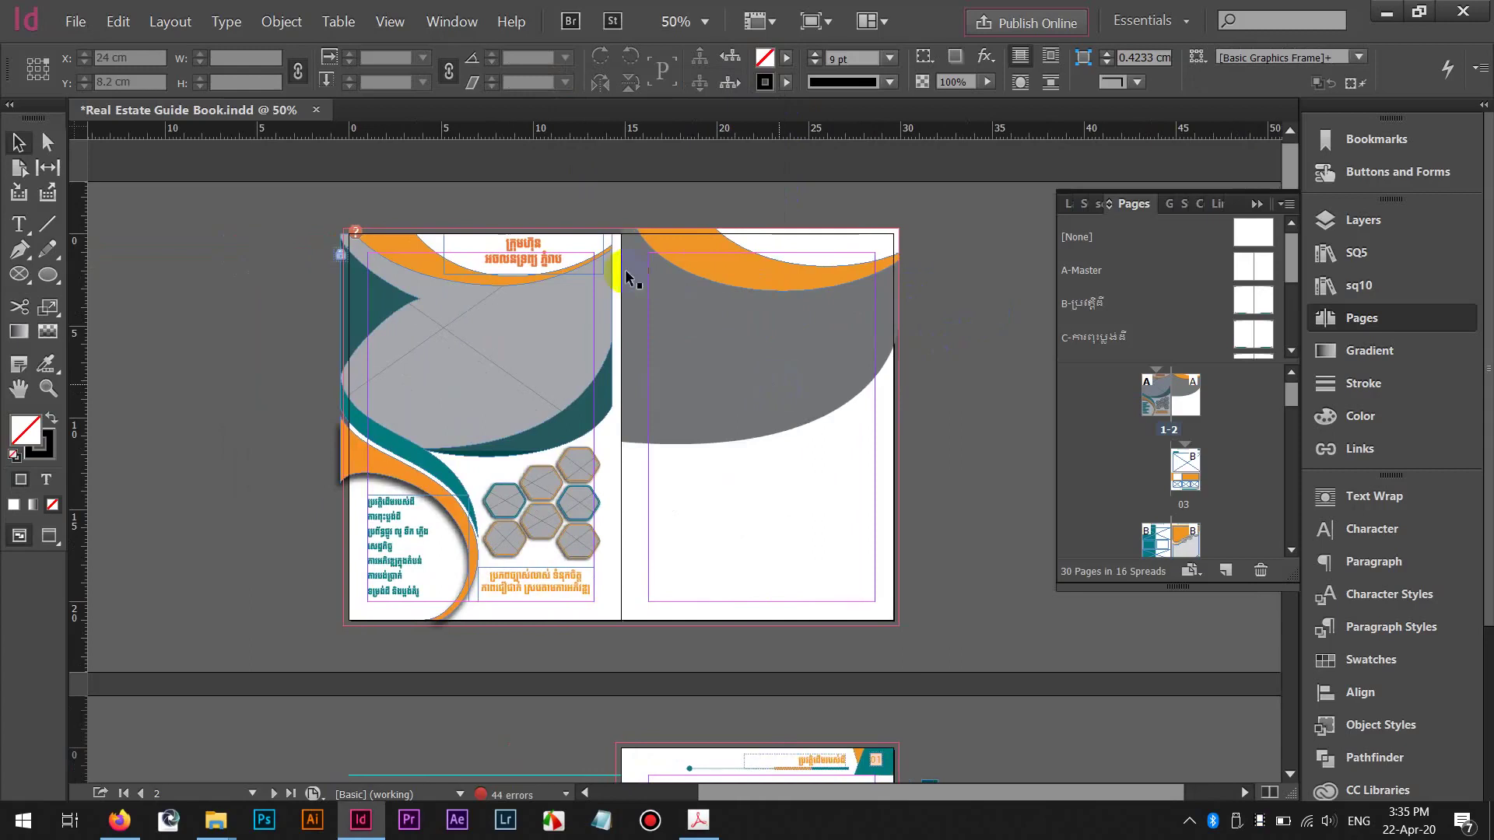
click(741, 281)
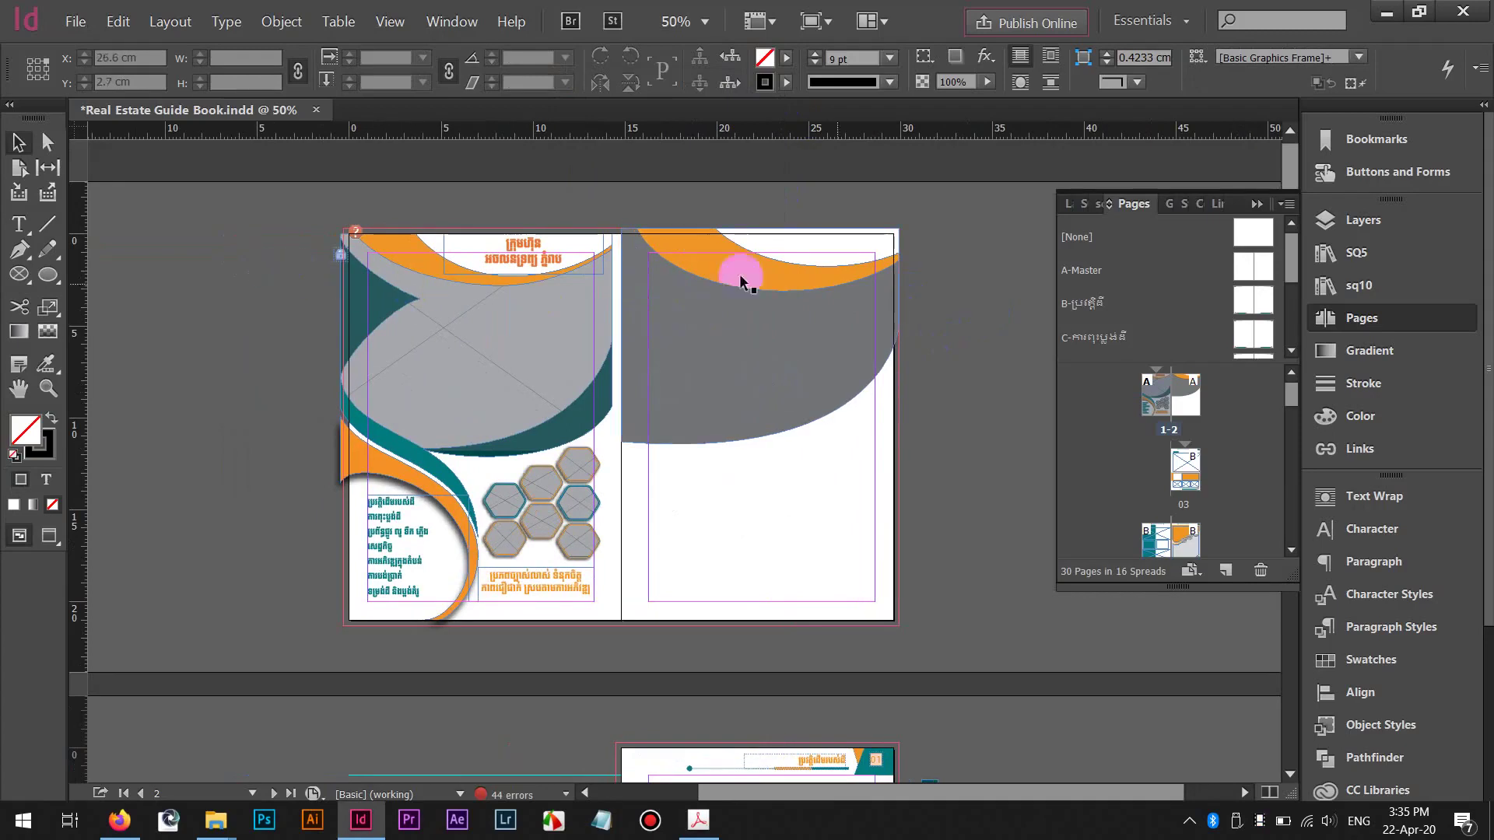
key(ctrl+equal)
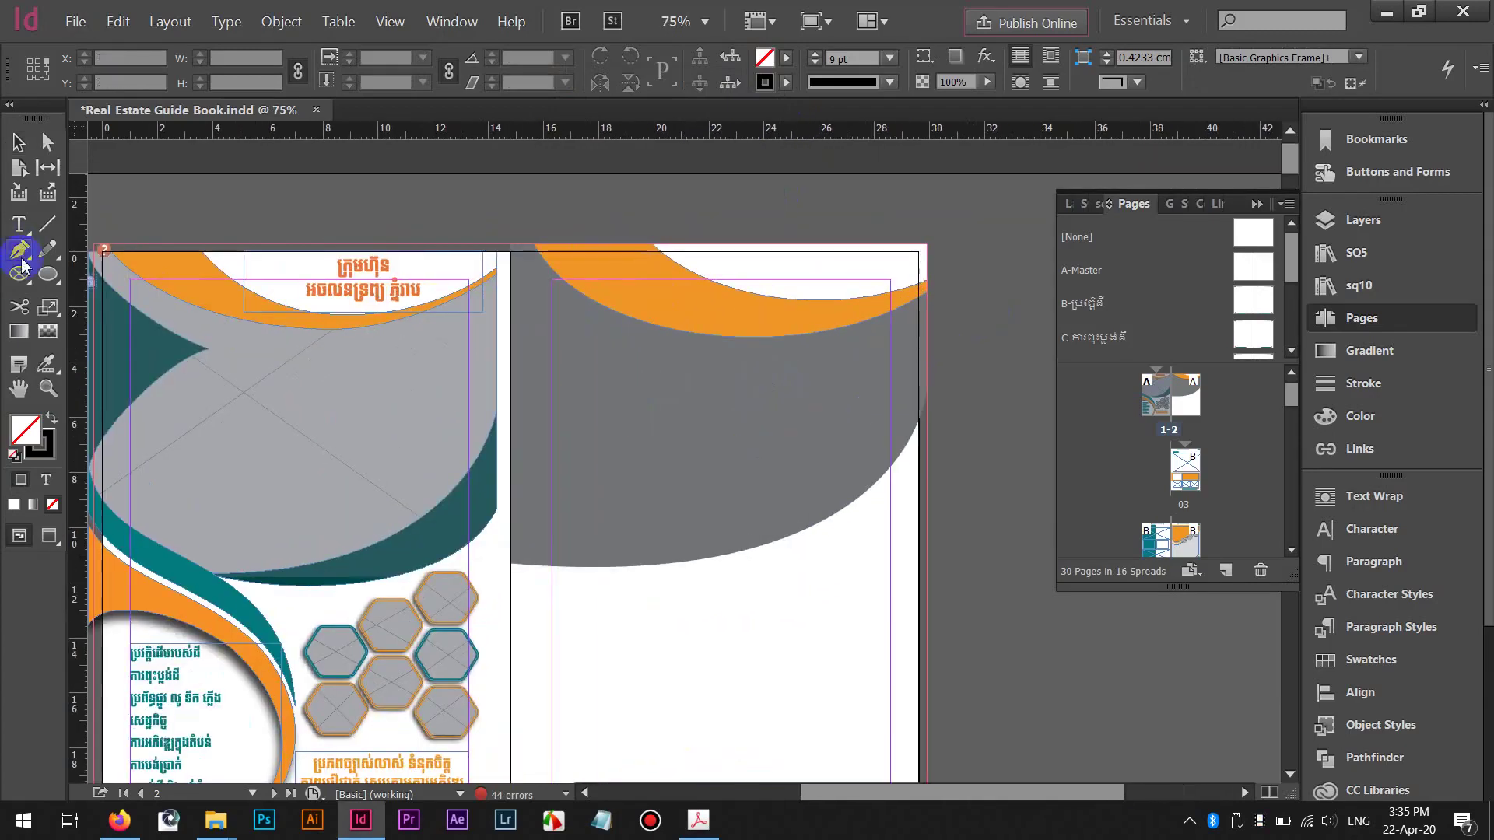
click(511, 249)
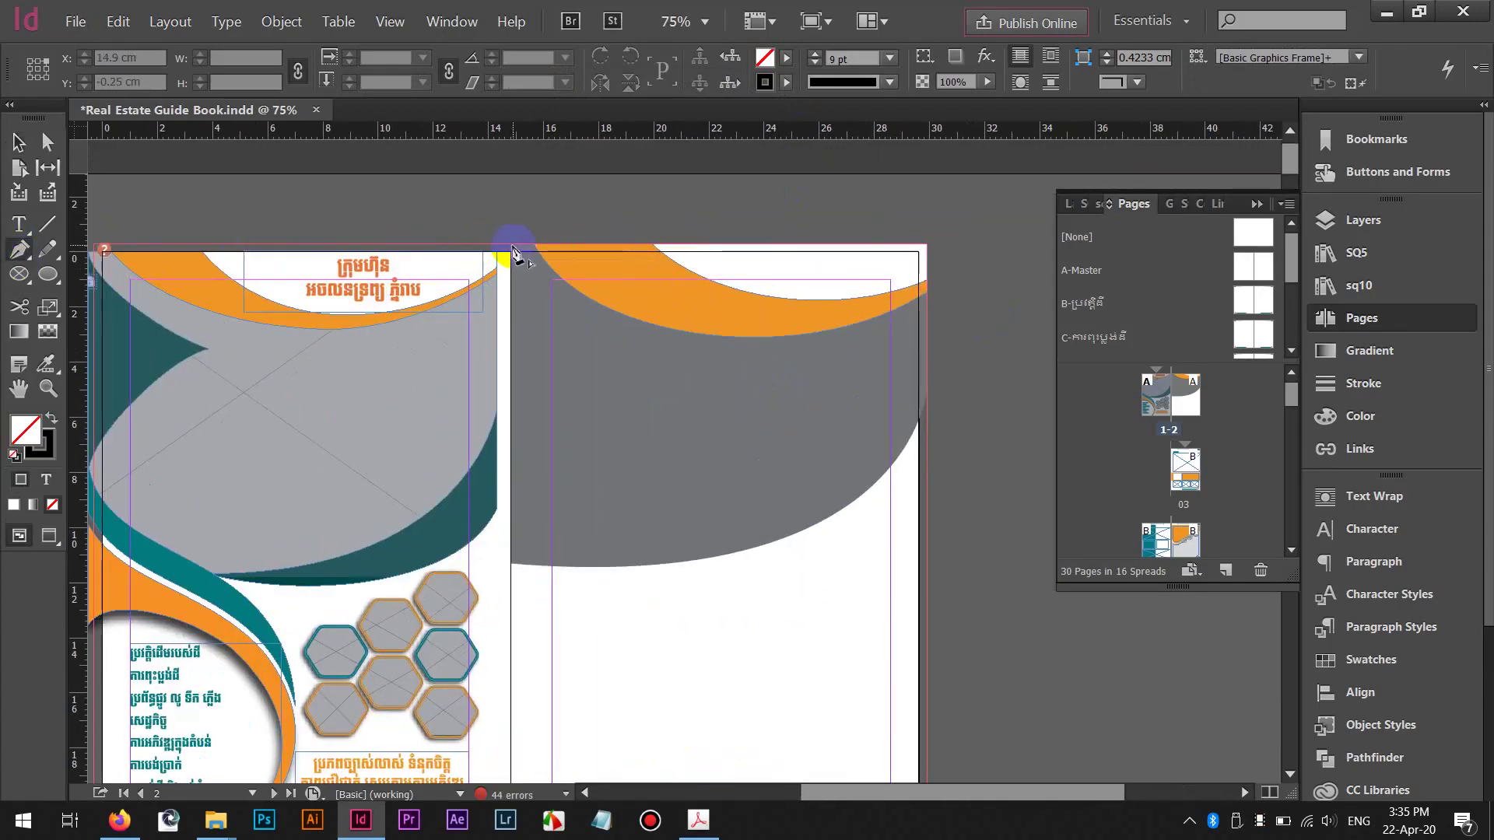
click(512, 249)
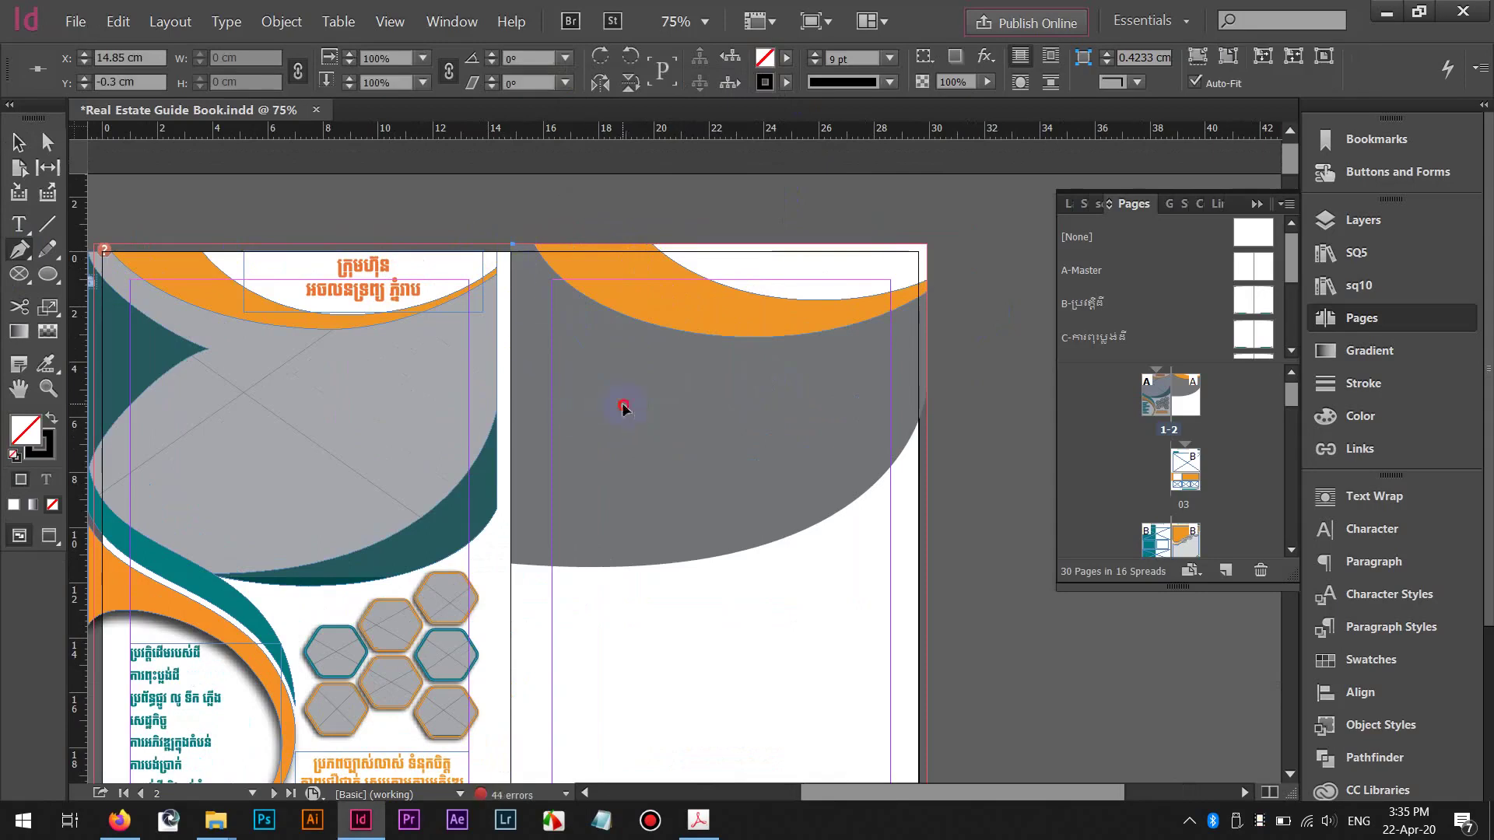
drag(624, 407, 744, 434)
drag(652, 372, 763, 385)
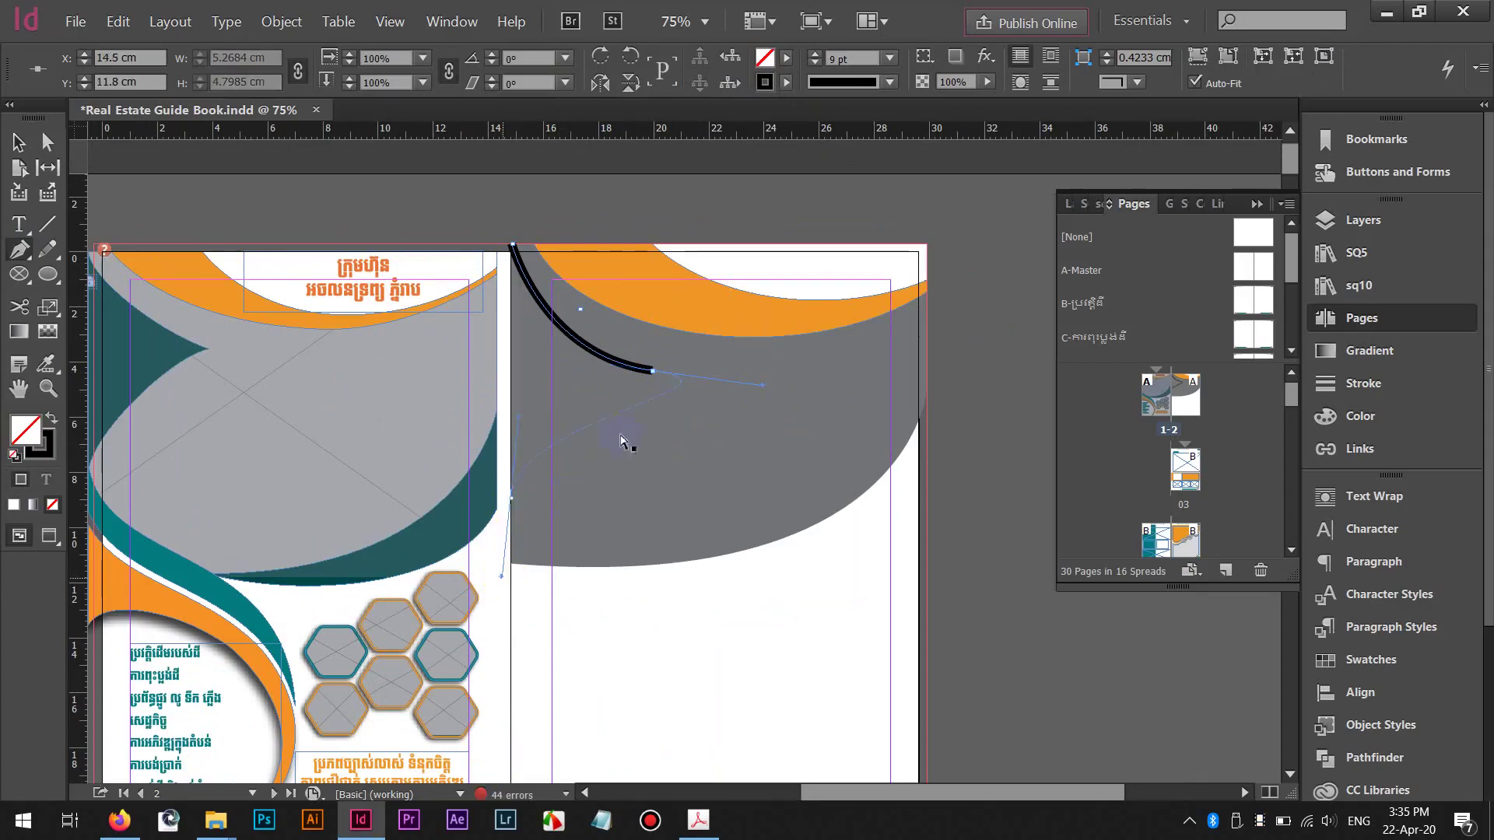
click(653, 372)
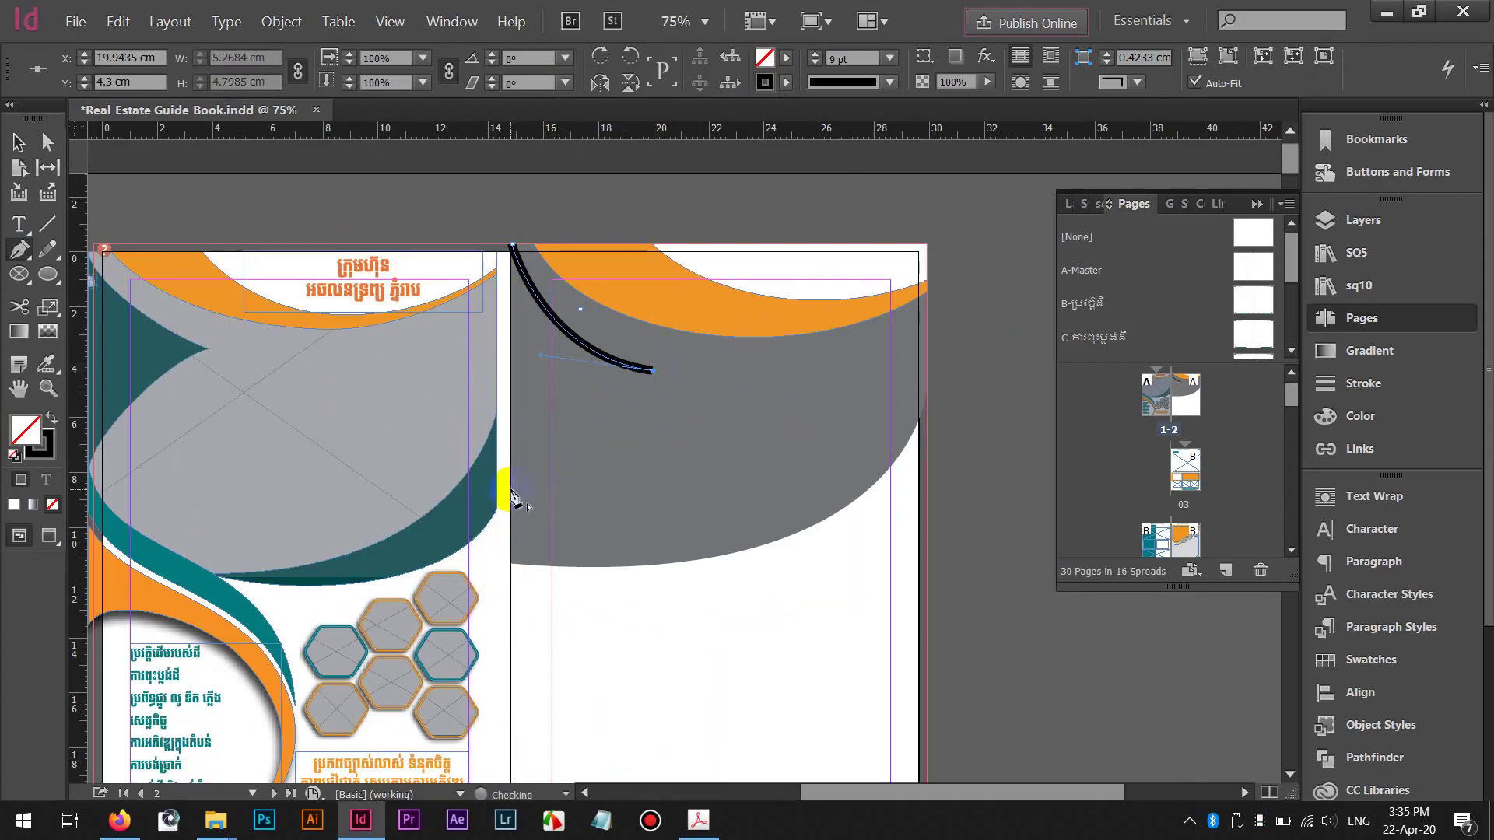
drag(511, 490, 507, 606)
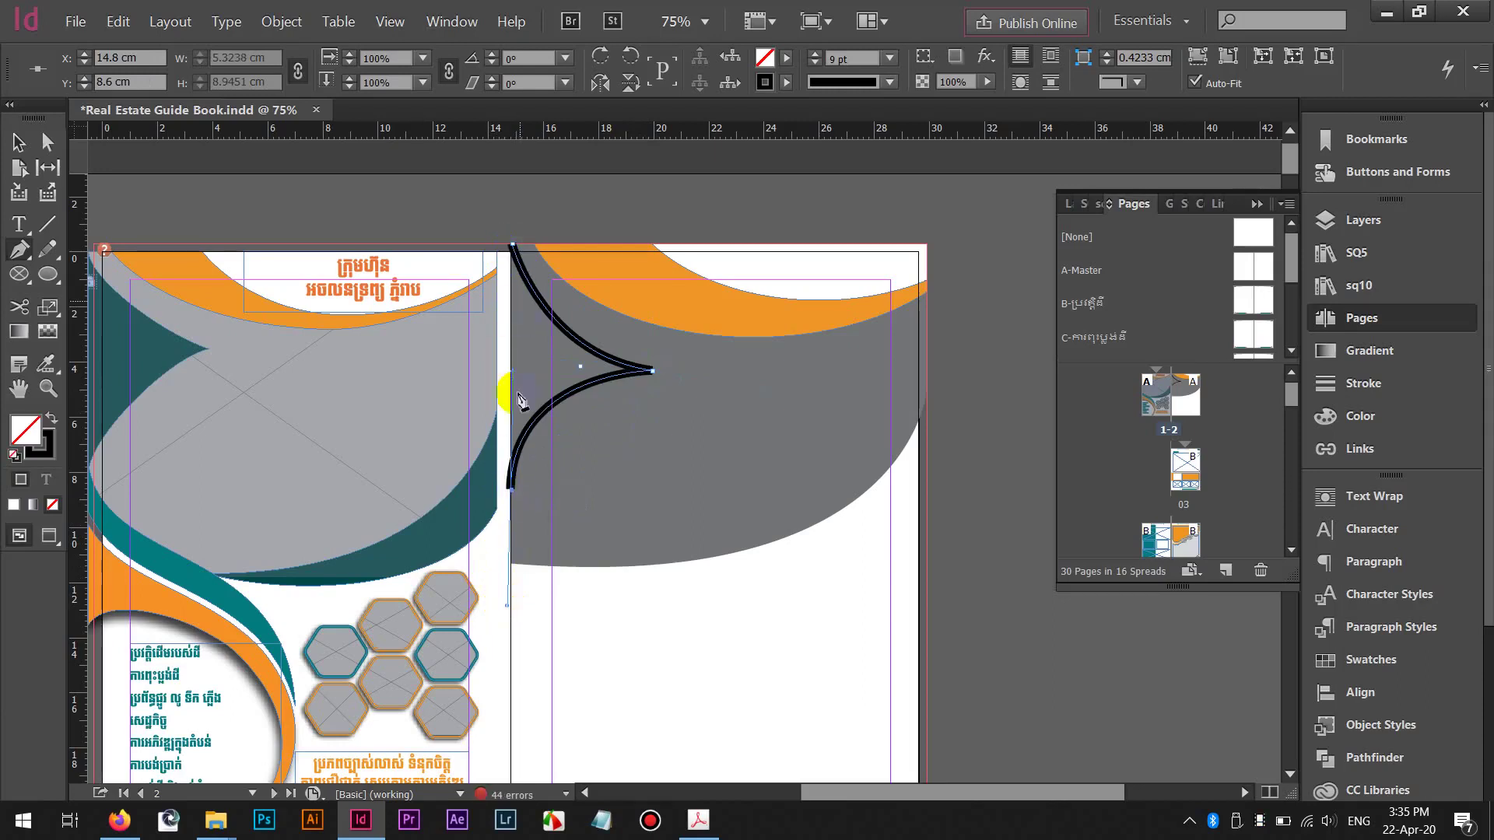
click(516, 248)
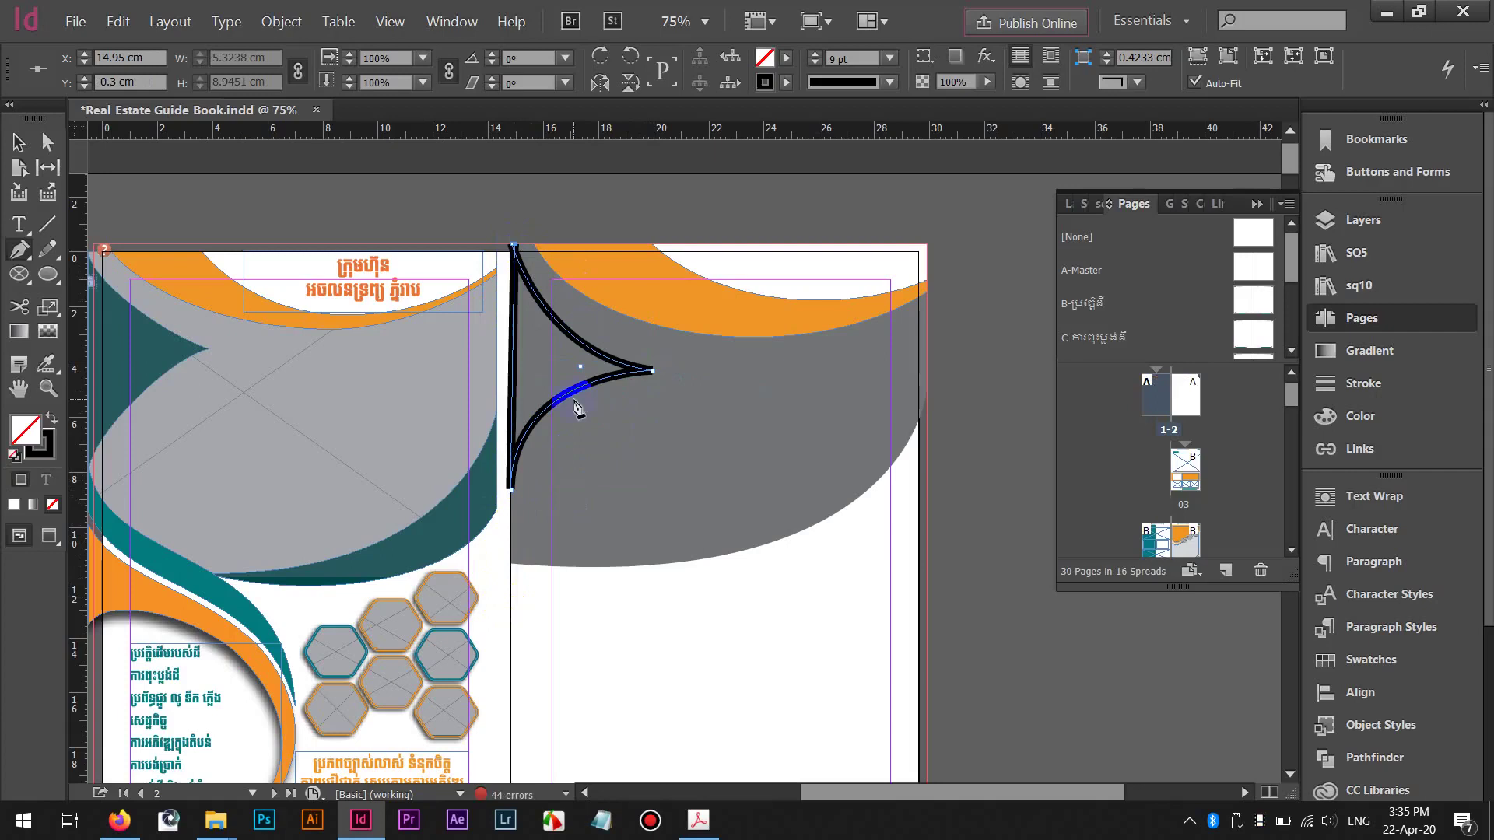
key(ctrl+z)
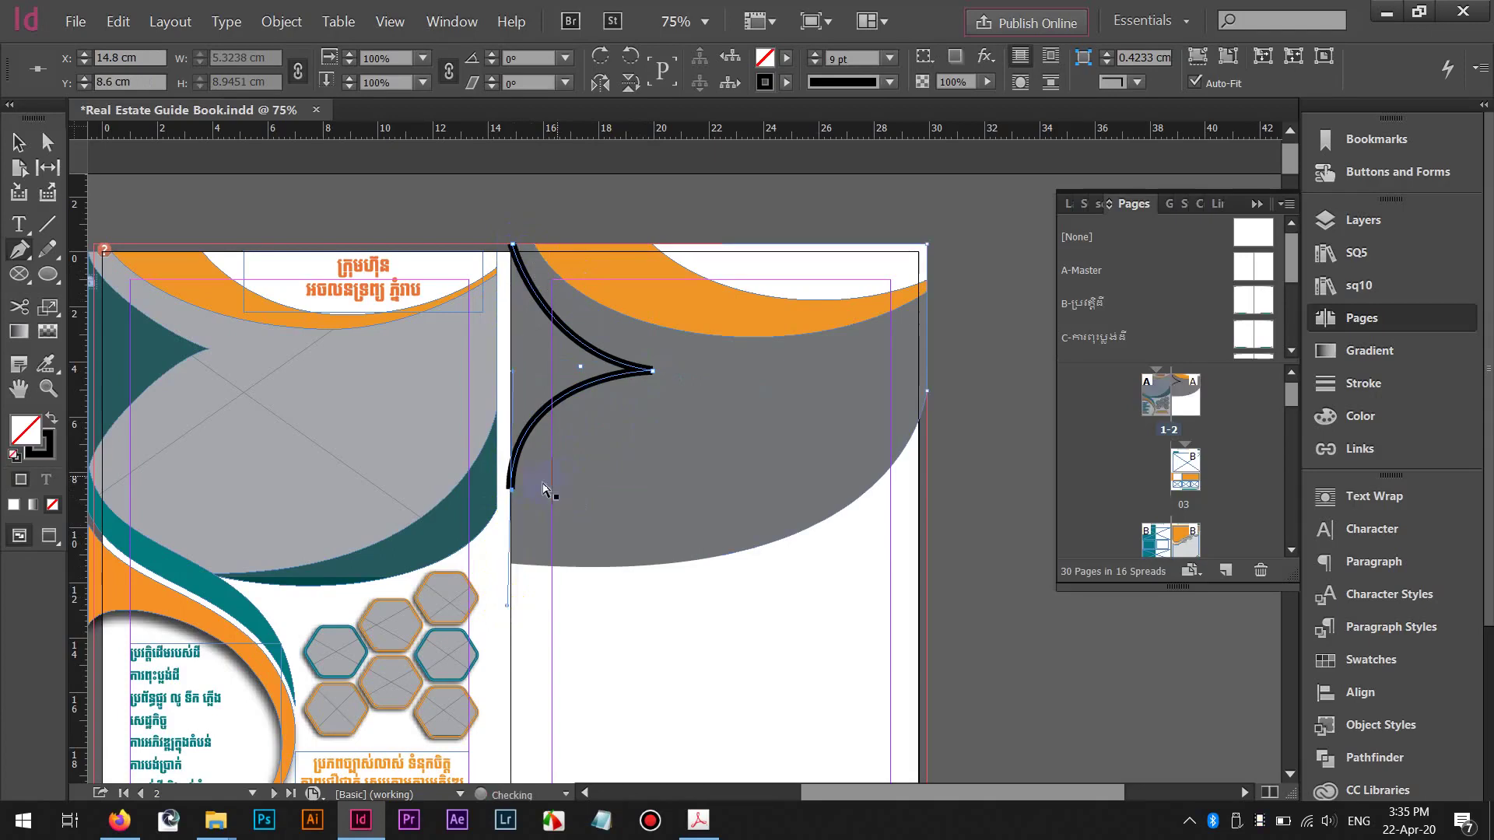
key(ctrl+z)
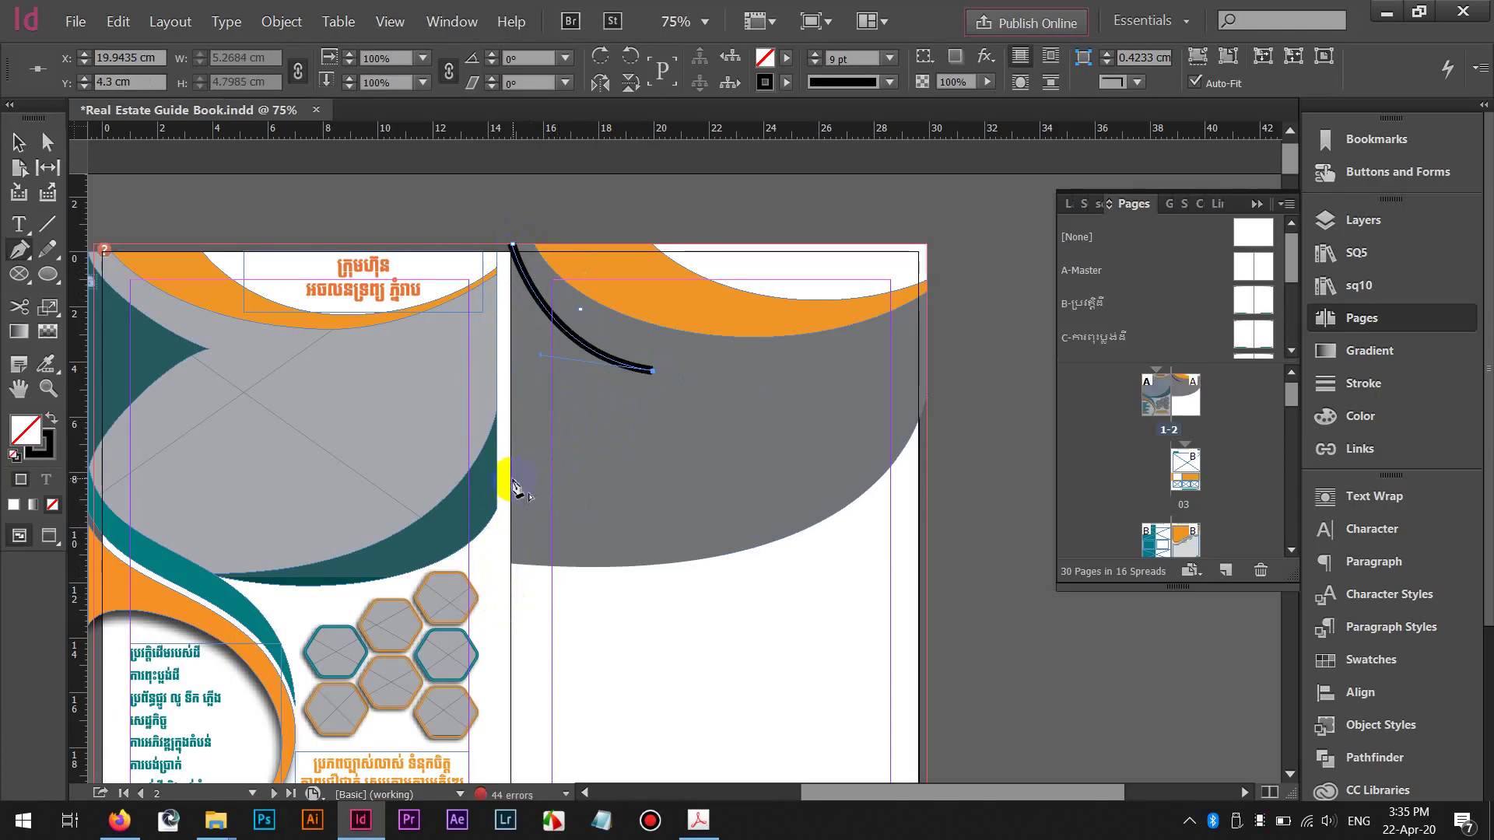
Curve the Pen path back to the spine at X 14.8 cm, Y 8.2 cm and close it at its starting point
mouse_move(512, 479)
mouse_down()
mouse_move(512, 595)
mouse_move(523, 486)
mouse_up()
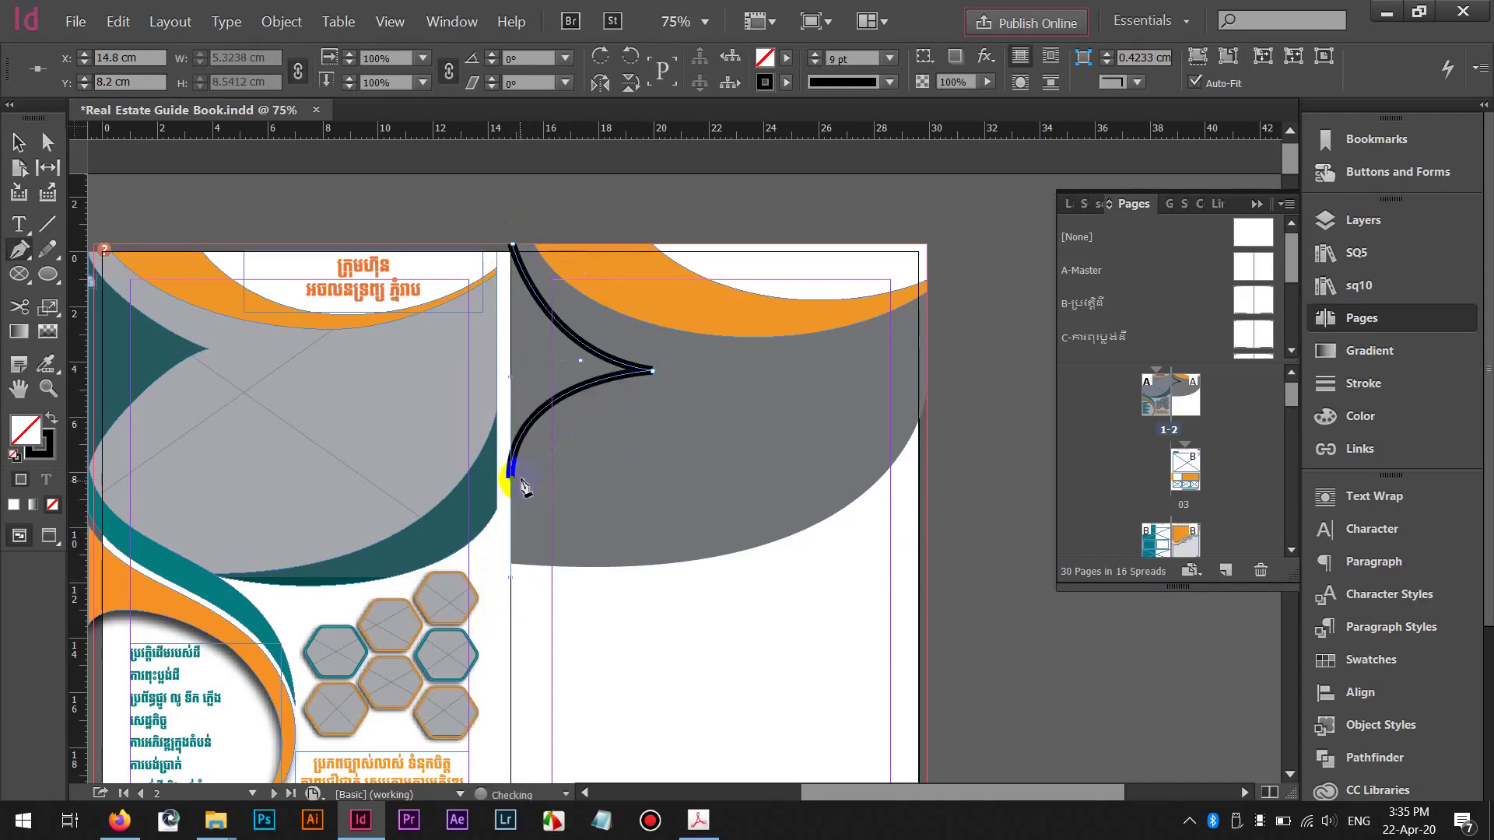
click(512, 247)
key(v)
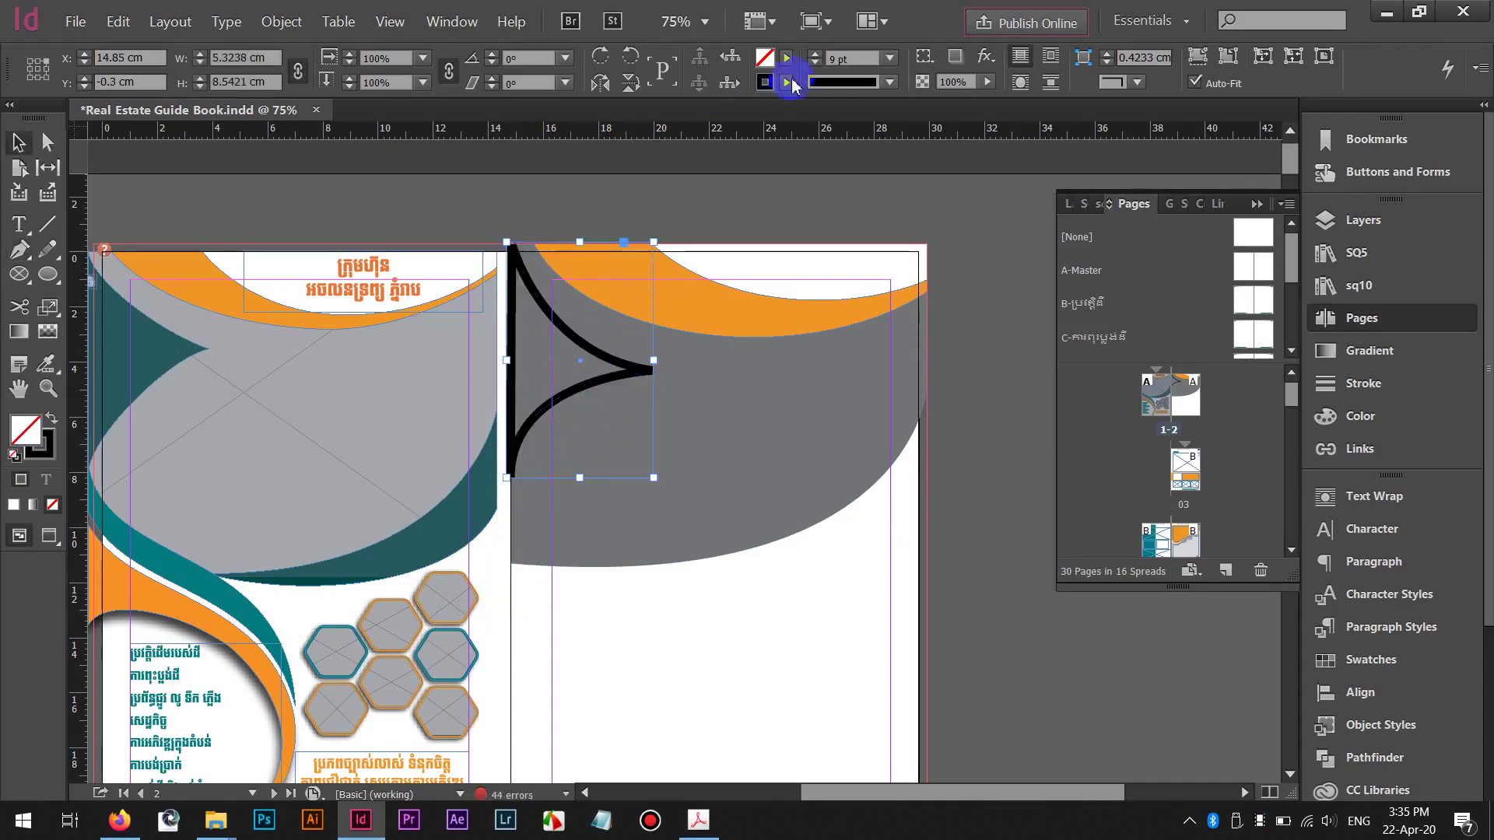
Set the closed pointed shape's stroke weight to 0 pt
click(818, 66)
click(819, 65)
click(819, 66)
click(819, 65)
click(818, 65)
click(819, 65)
click(818, 65)
click(818, 66)
click(819, 65)
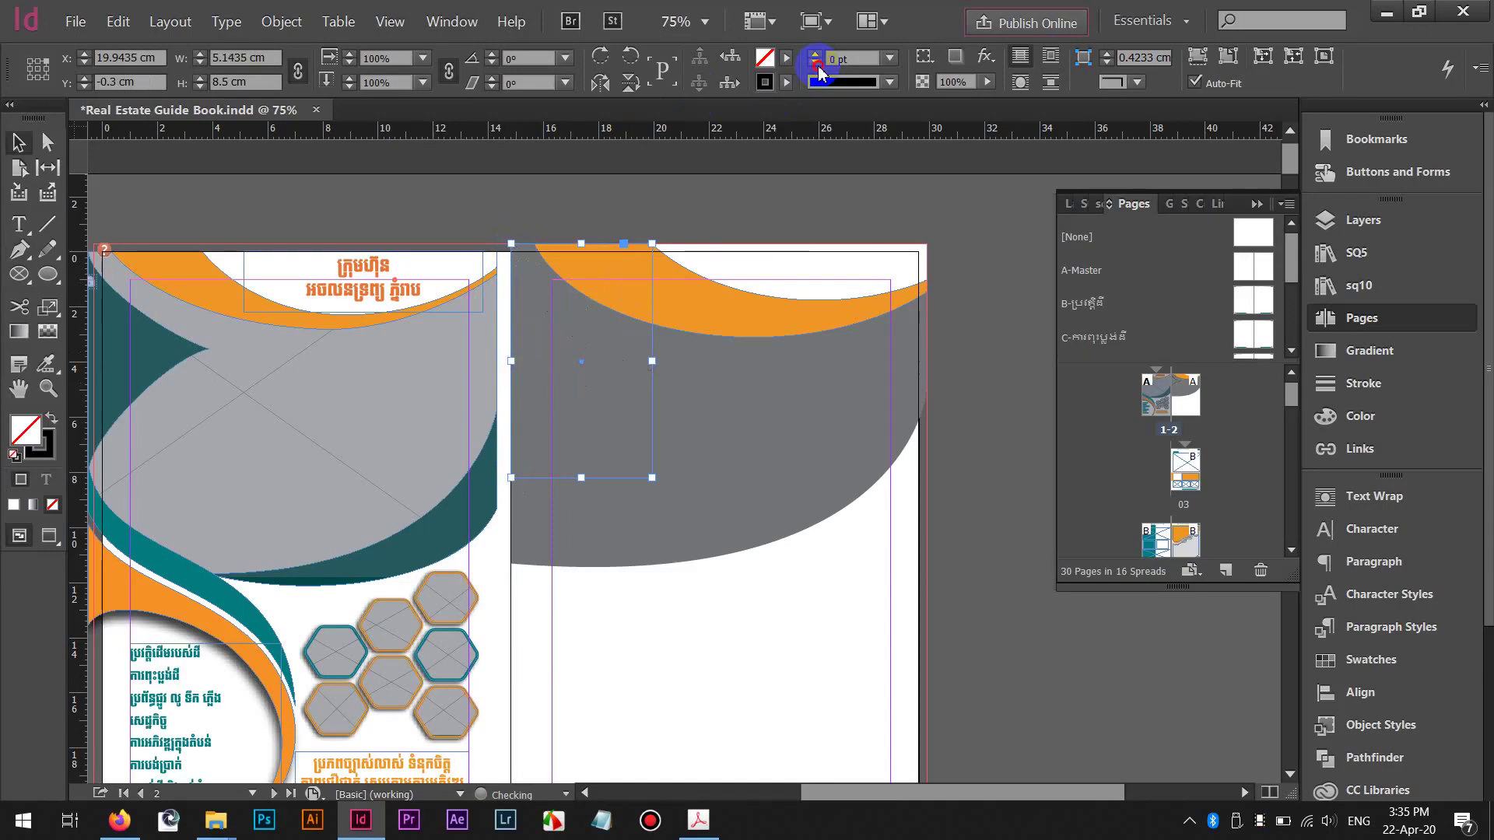
Fill the pointed shape with the dark teal swatch L=28 a=-29 b=-11
click(787, 58)
drag(790, 132, 783, 301)
click(635, 272)
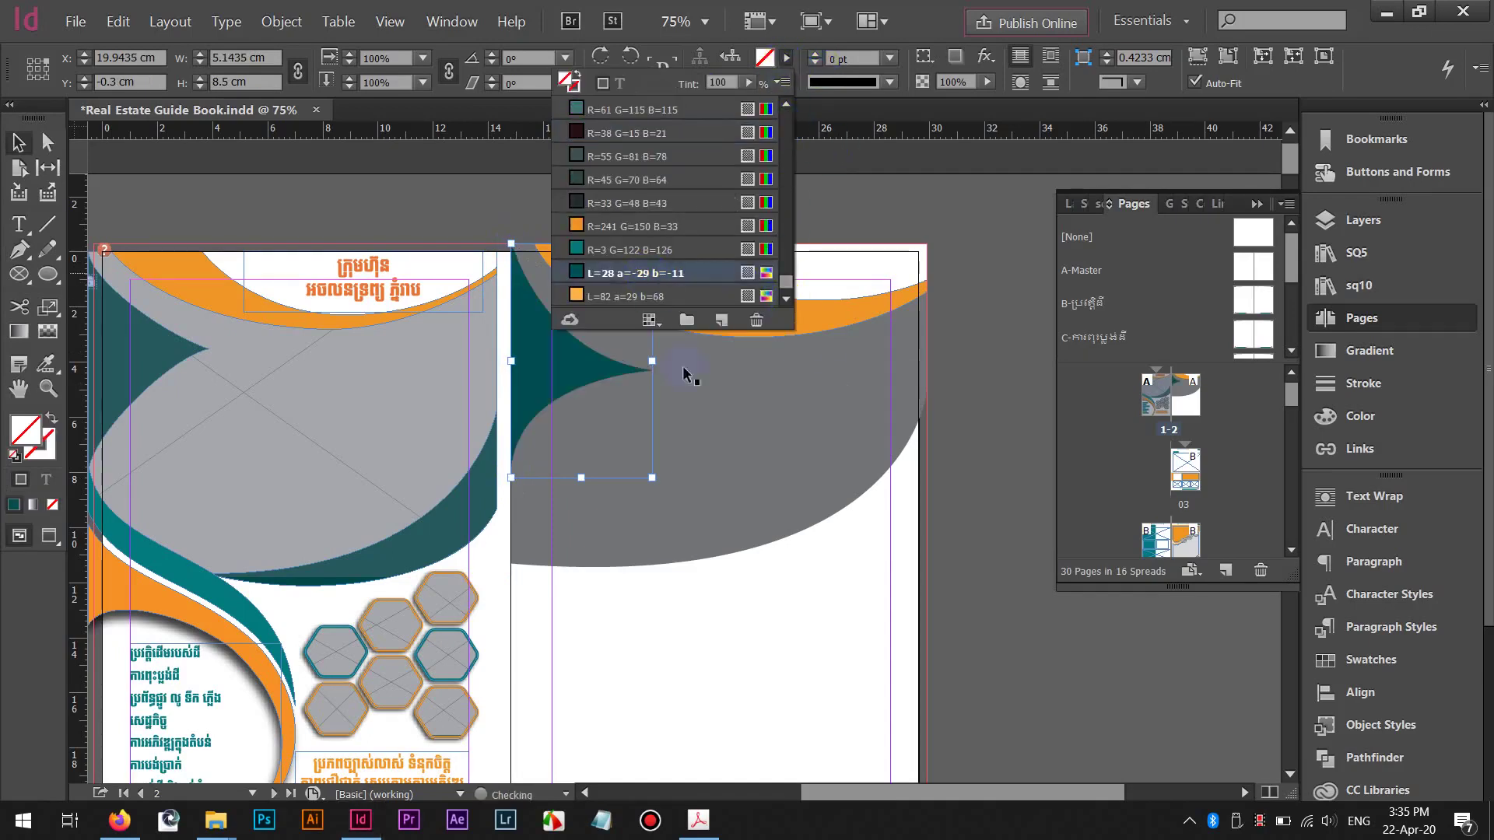
click(983, 318)
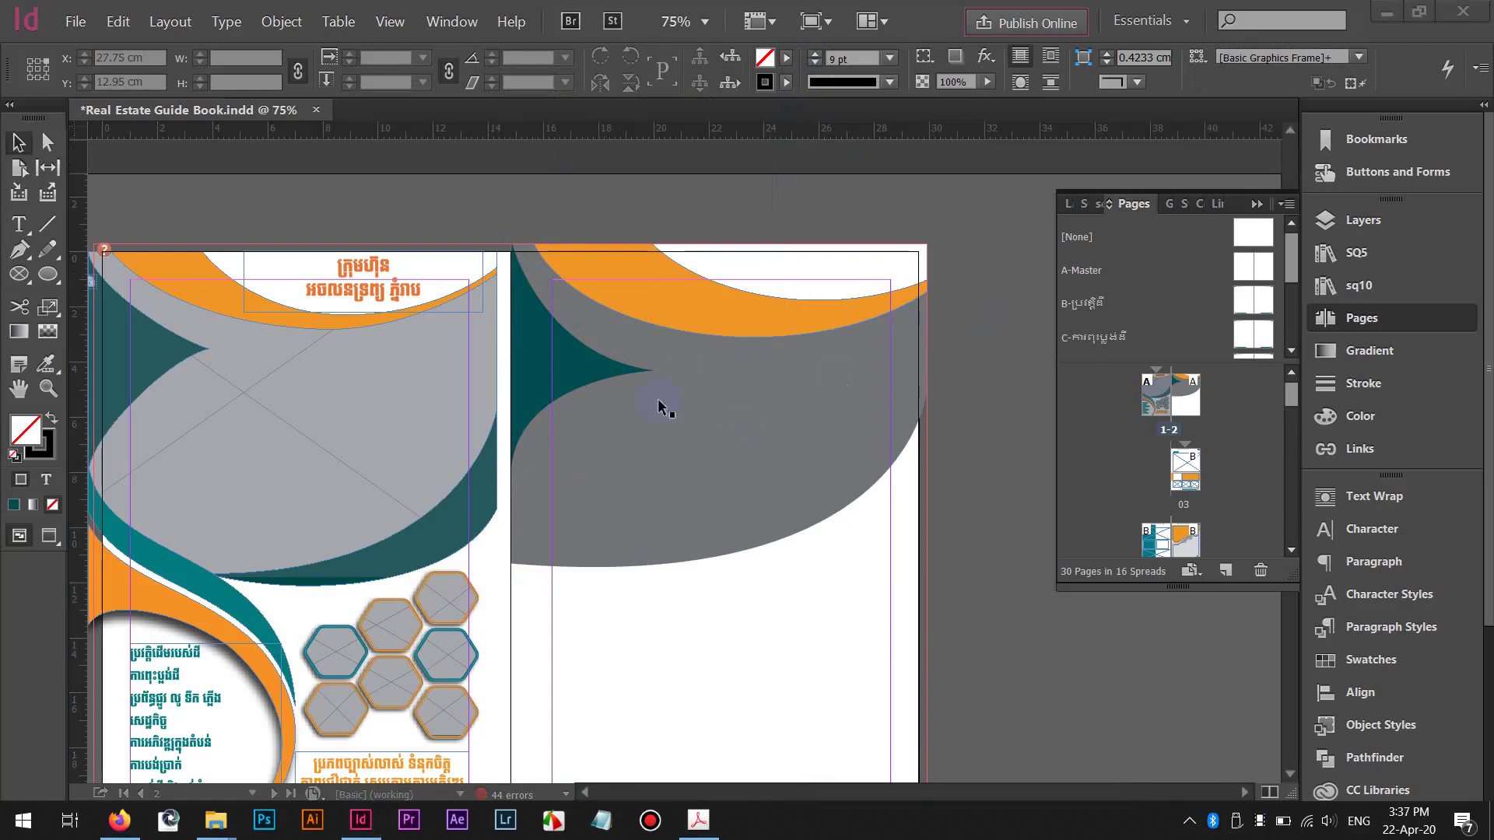
Draw a Pen curve from the spine at X 14.8 cm, Y 8.2 cm through X 17 cm, Y 10.5 cm to X 21.5 cm, Y 16 cm
scroll(638, 416, down, 1)
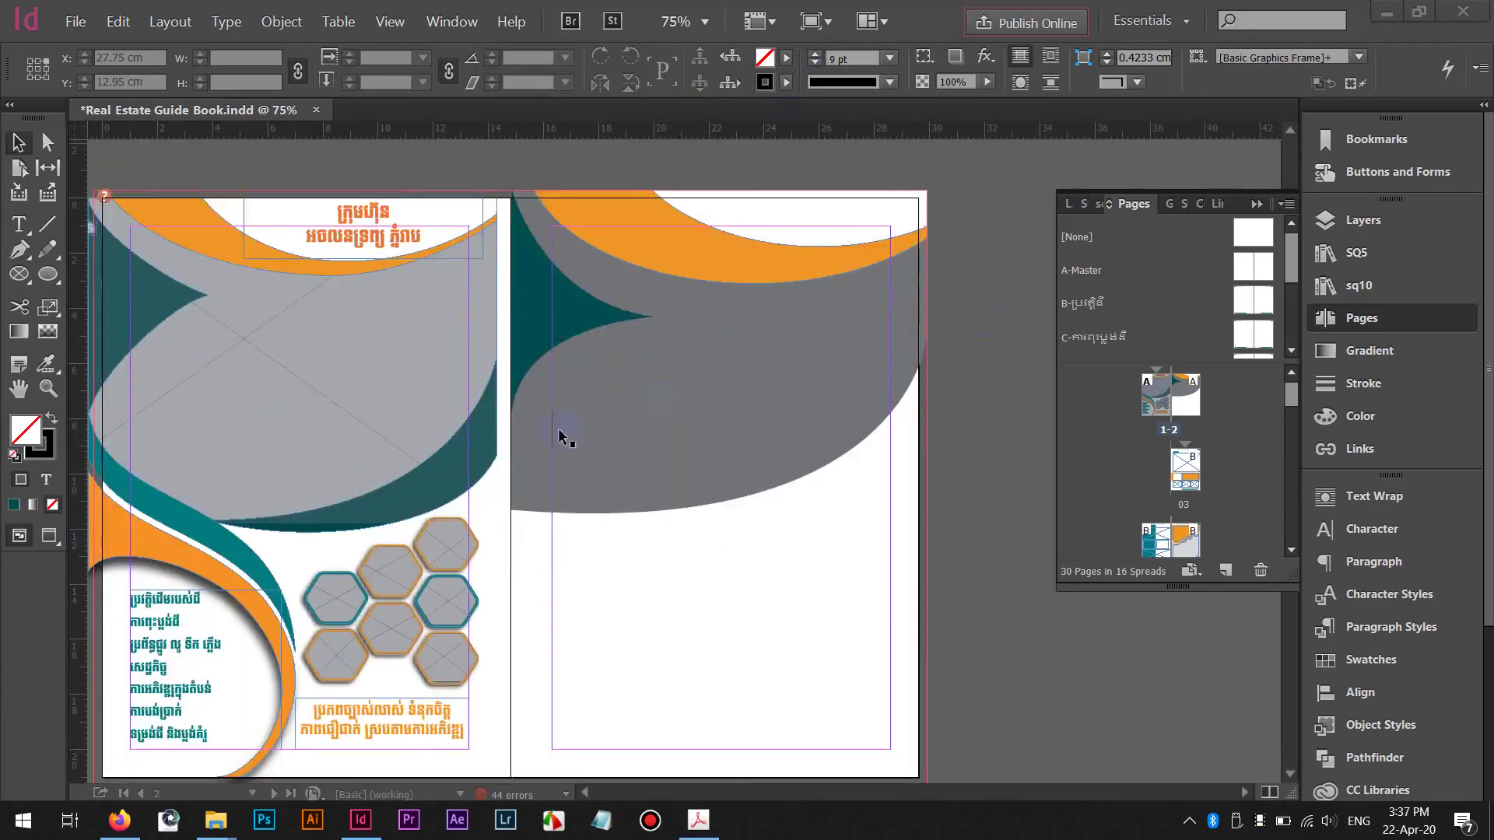
drag(547, 412, 556, 352)
click(19, 249)
key(ctrl+minus)
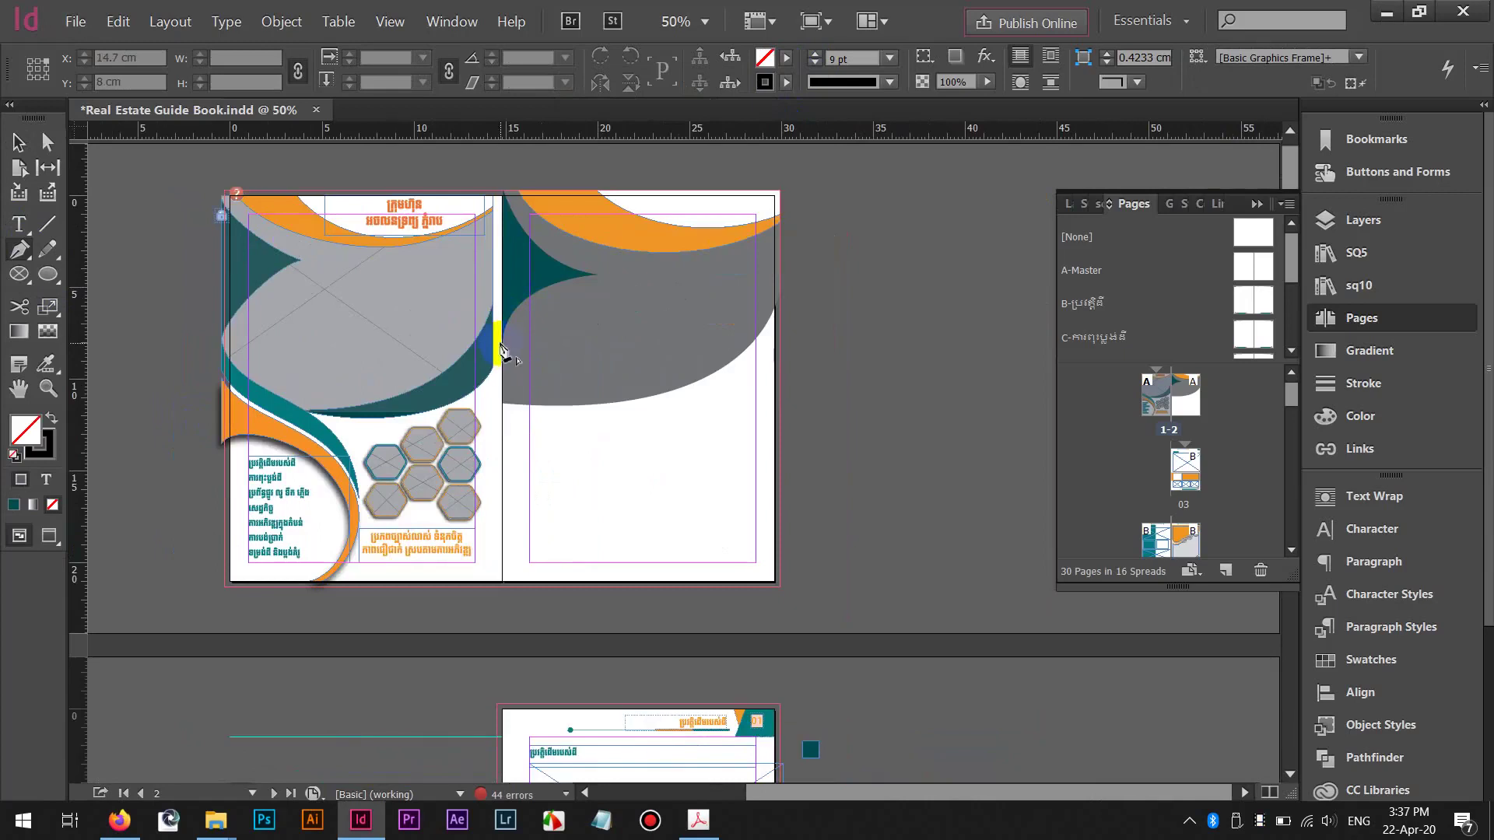
click(503, 346)
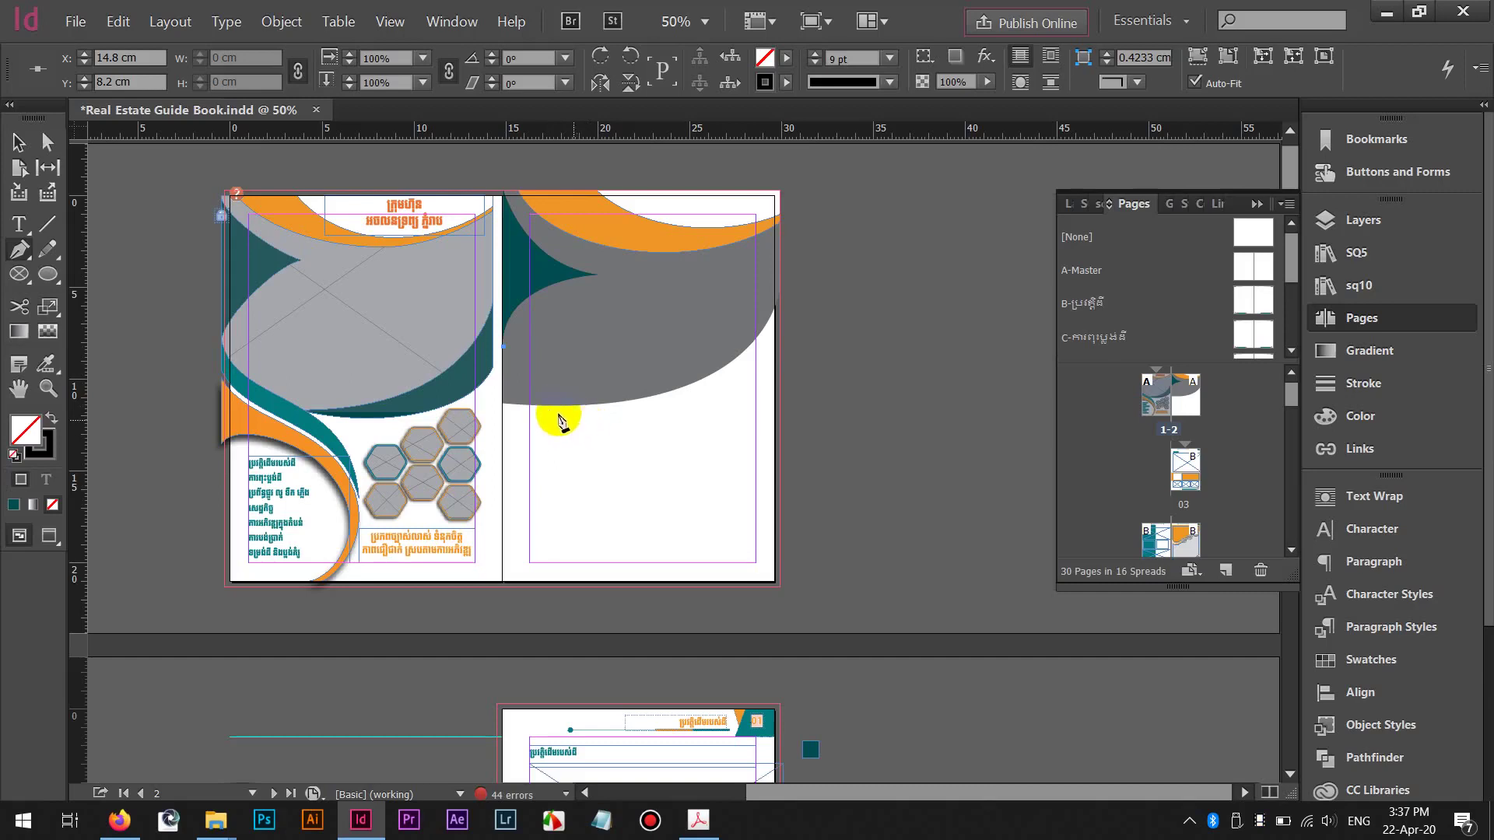
drag(543, 393, 590, 407)
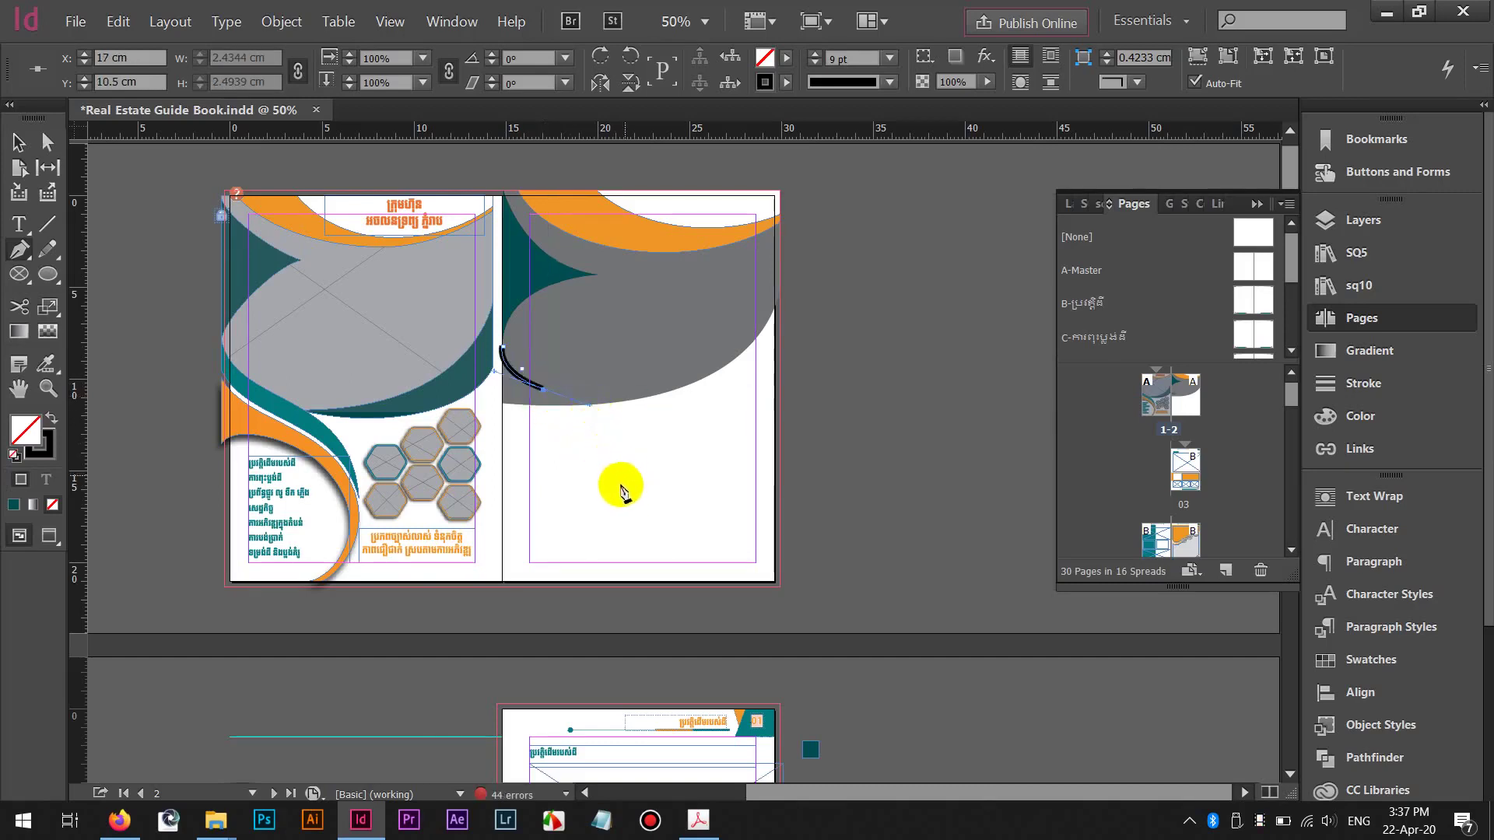
drag(627, 492, 628, 502)
Adjust the direction handle at the curve's middle anchor and close the path at its starting point with a curved segment
drag(502, 349, 502, 366)
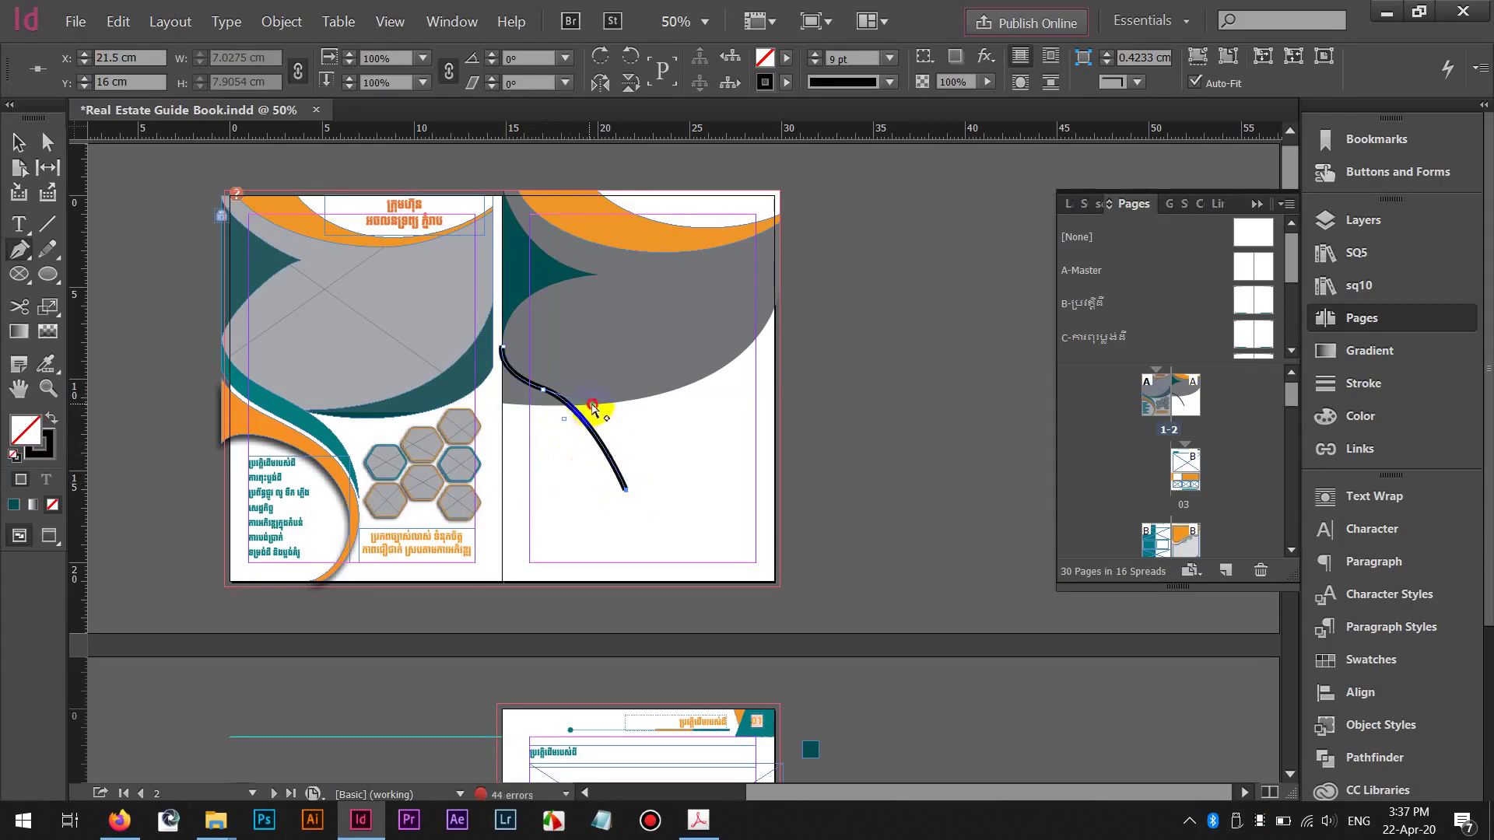
drag(605, 405, 603, 405)
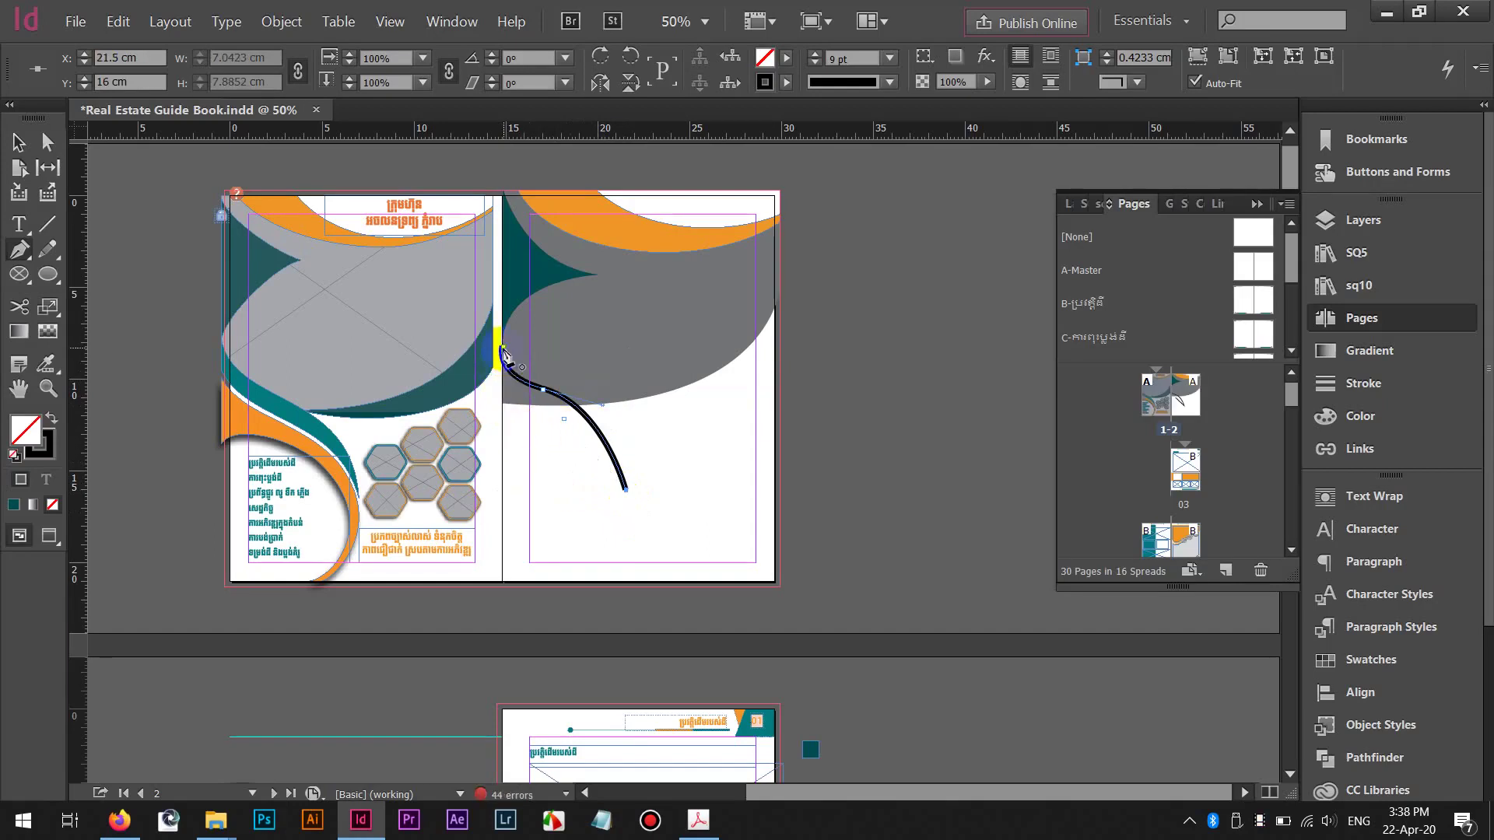
drag(503, 350, 521, 397)
Try nudging the closed path's starting anchor downward
ctrl+click(536, 394)
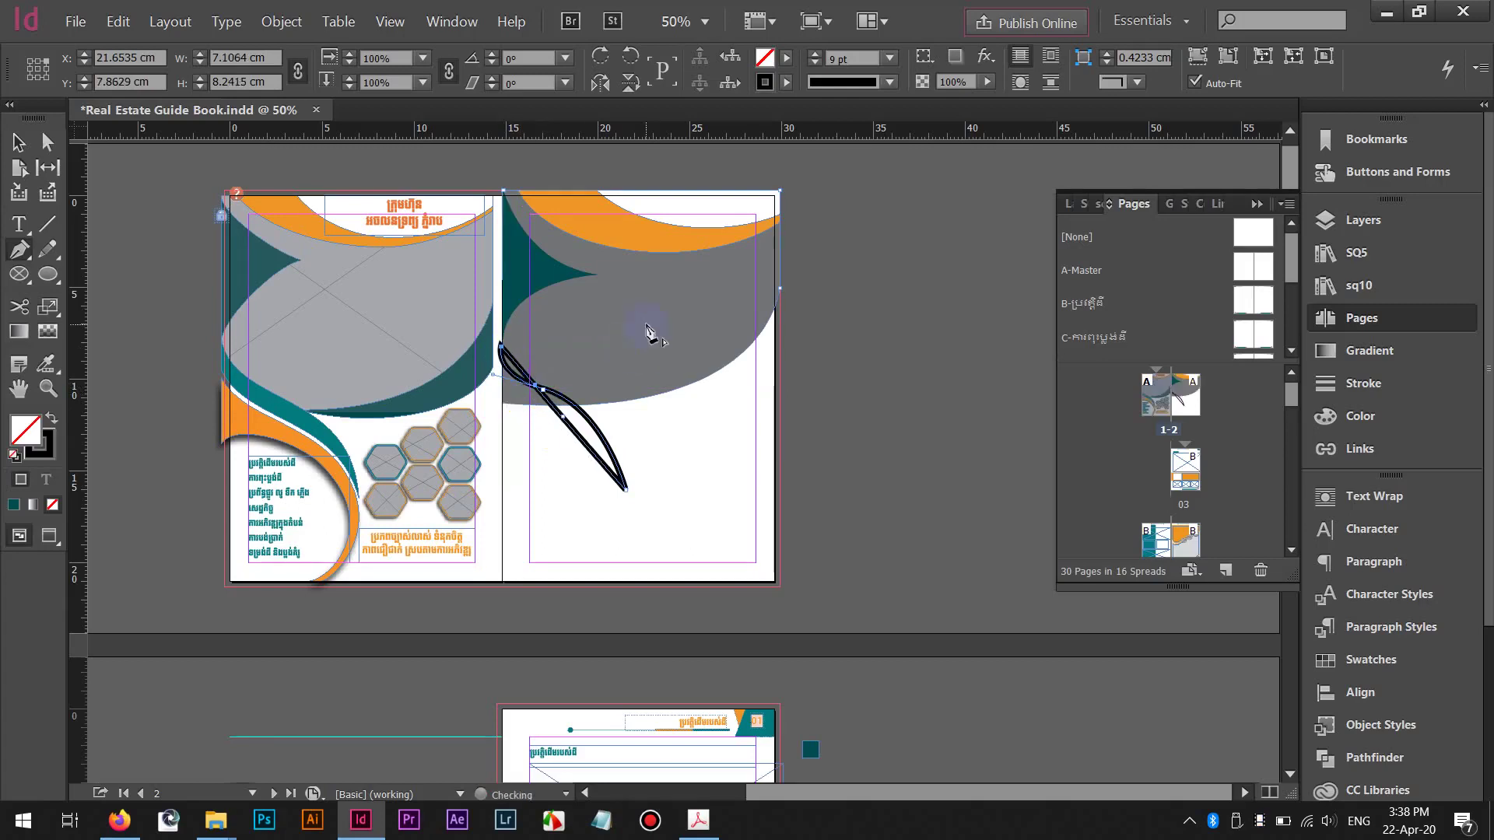
key(Down)
key(Down)
key(Down)
key(Down)
key(Down)
key(Down)
key(Down)
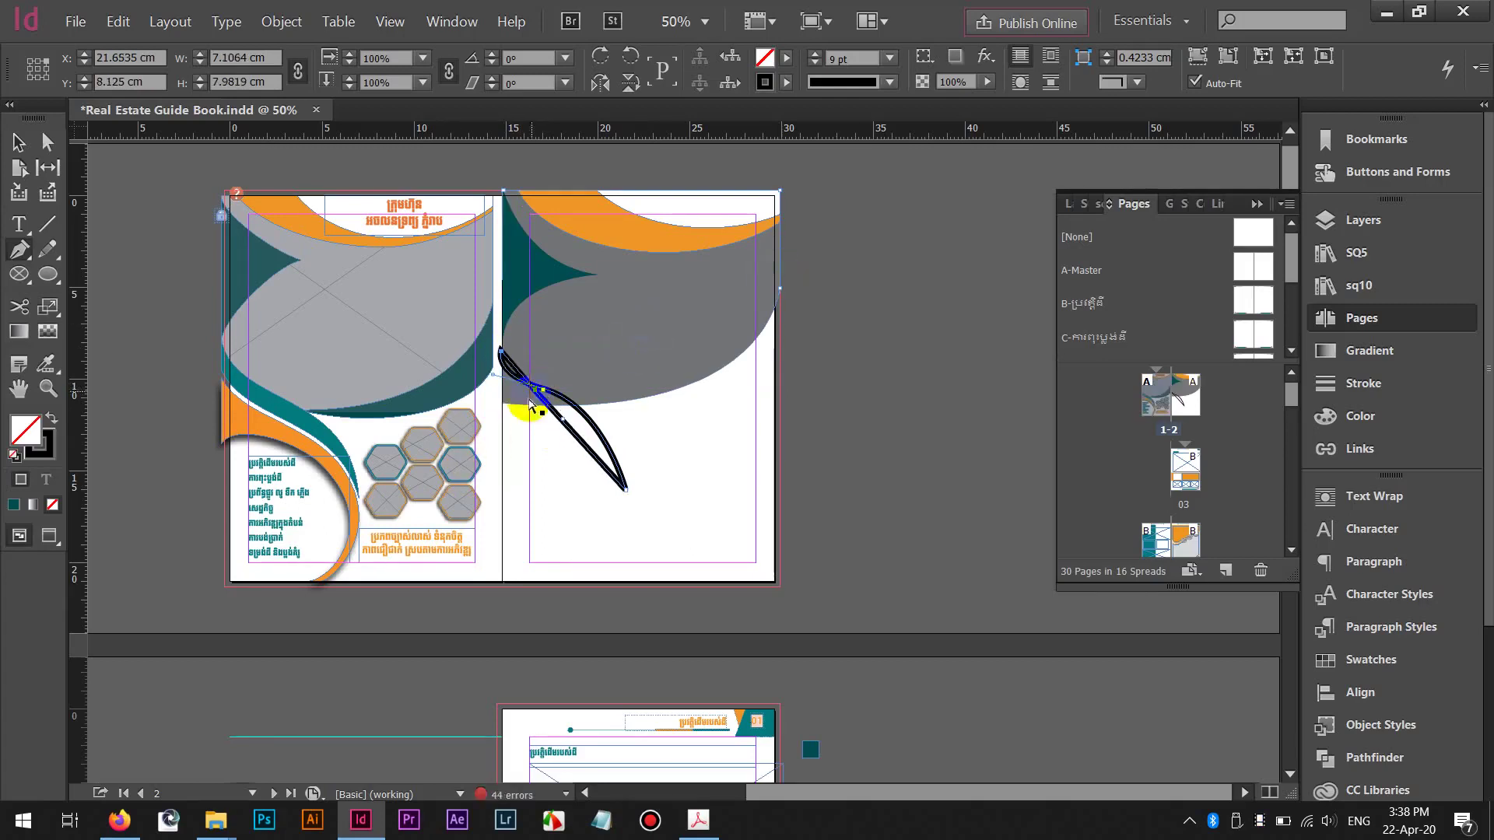
ctrl+click(573, 476)
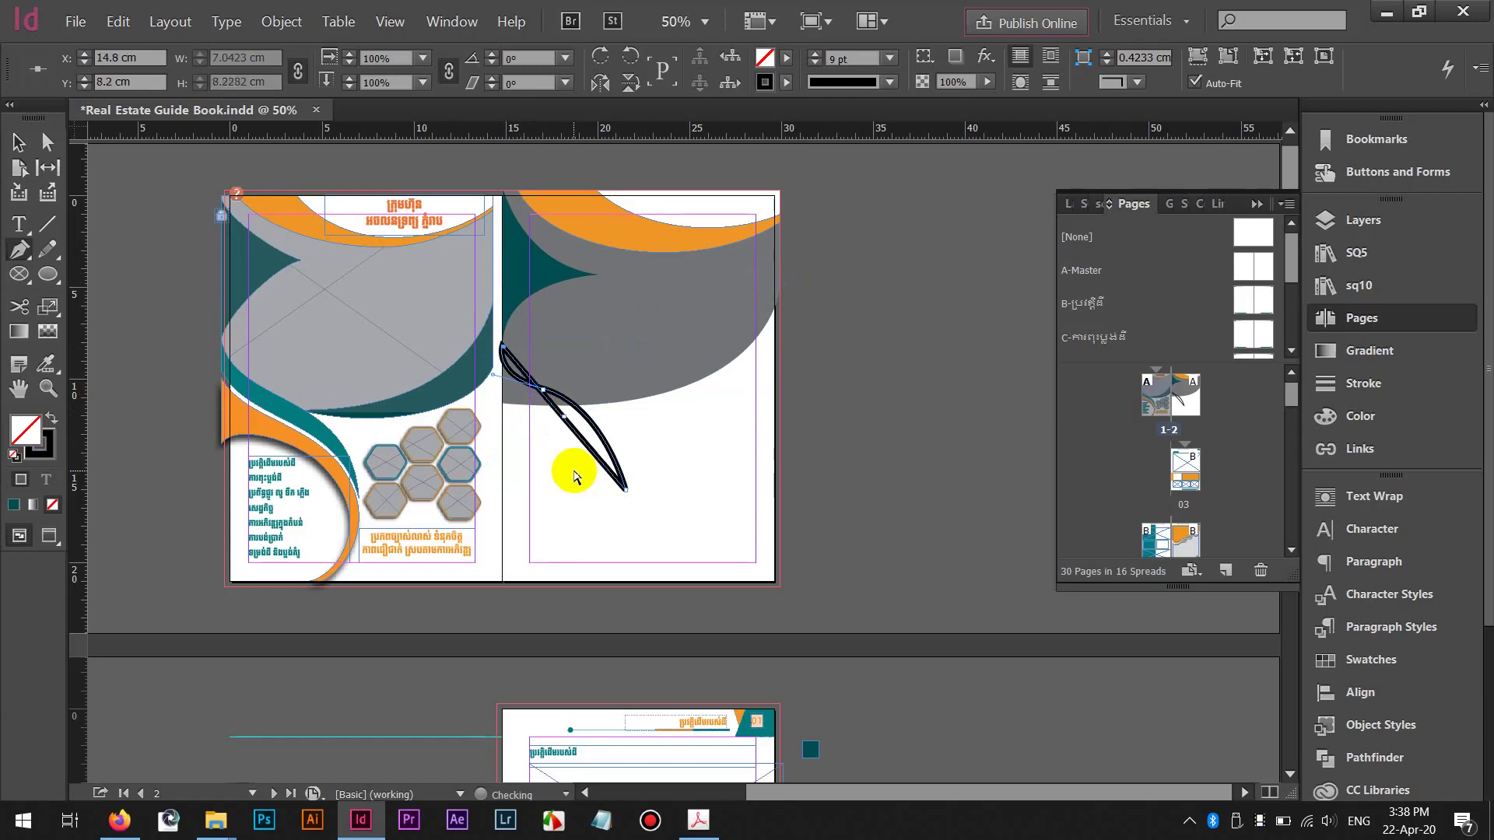
Redraw the path's return curve through an anchor at X 17.8 cm, Y 12.1 cm and close it at the starting point on the spine
drag(573, 476, 571, 461)
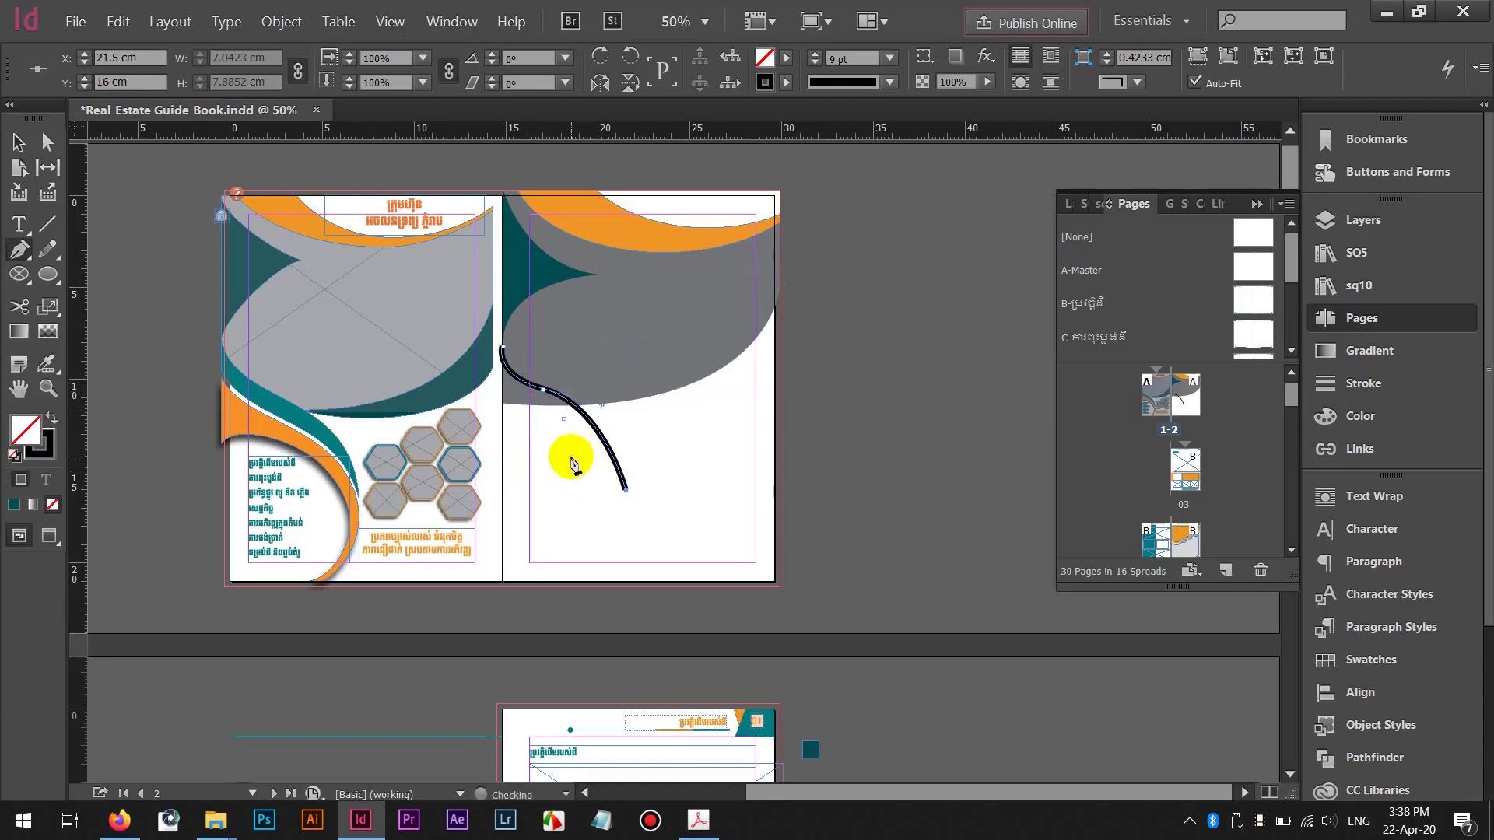
click(504, 387)
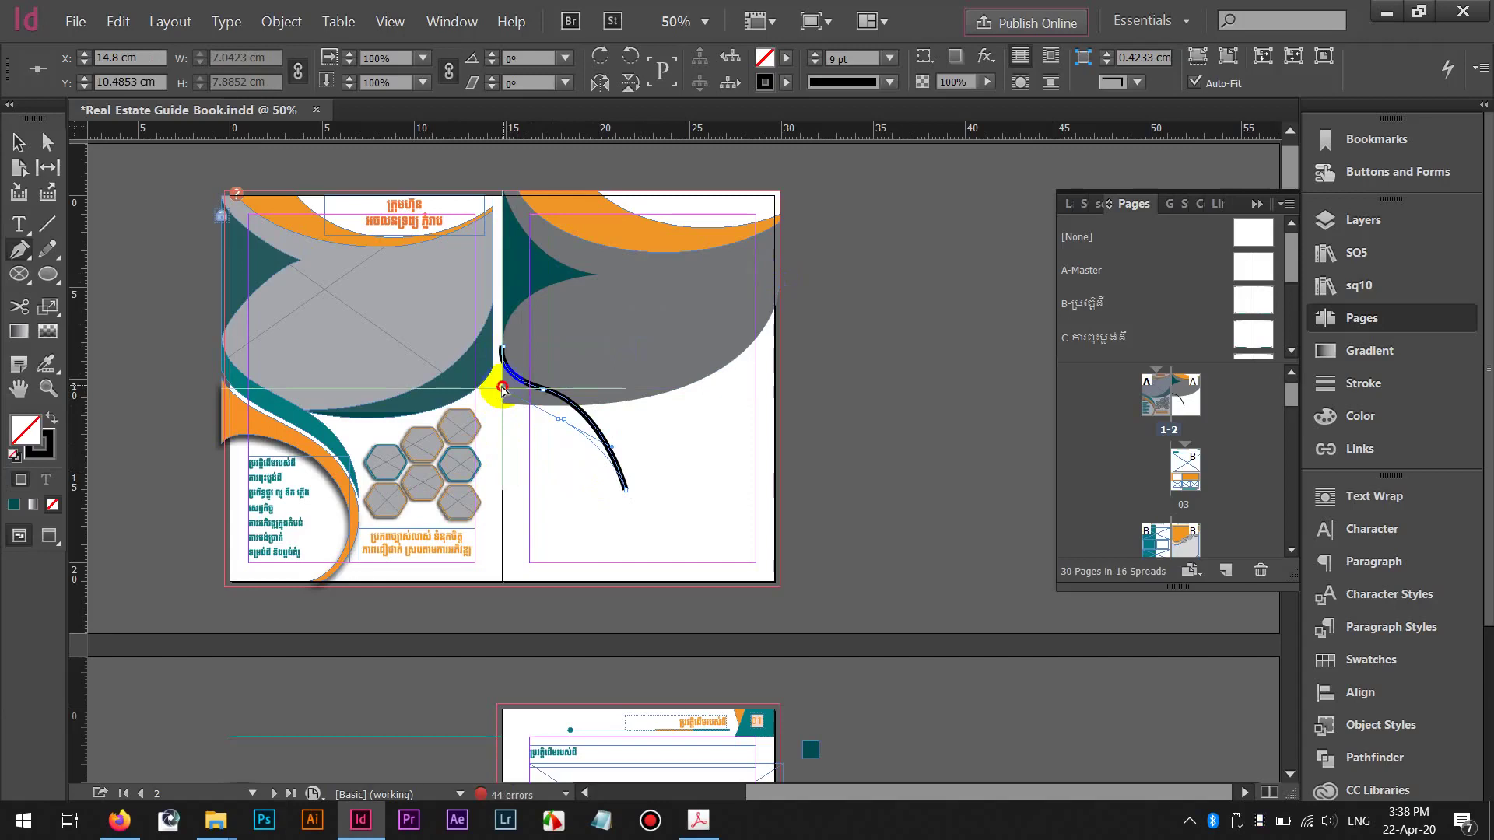
drag(503, 389, 503, 388)
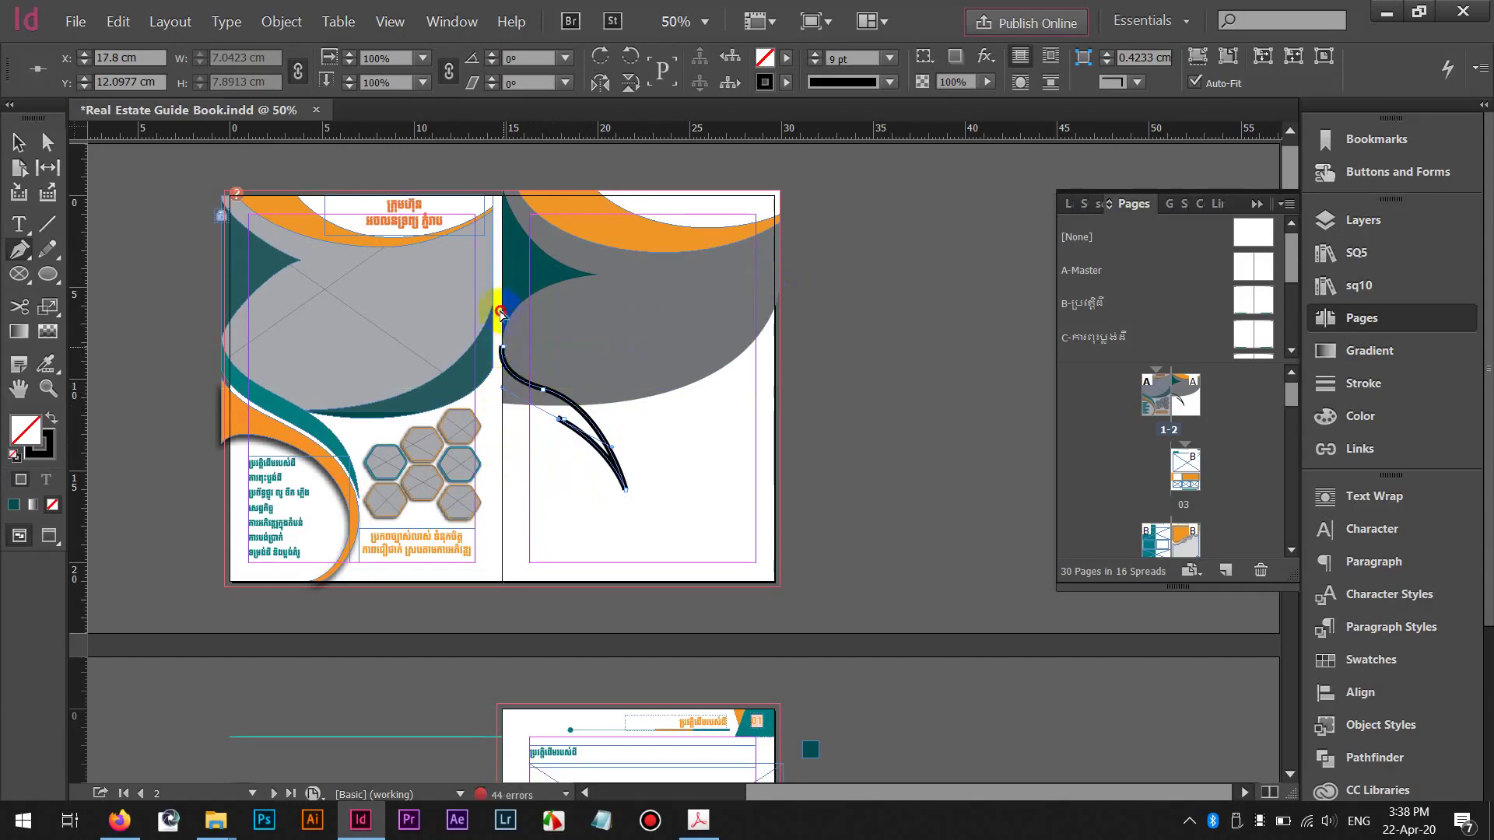
drag(501, 313, 502, 412)
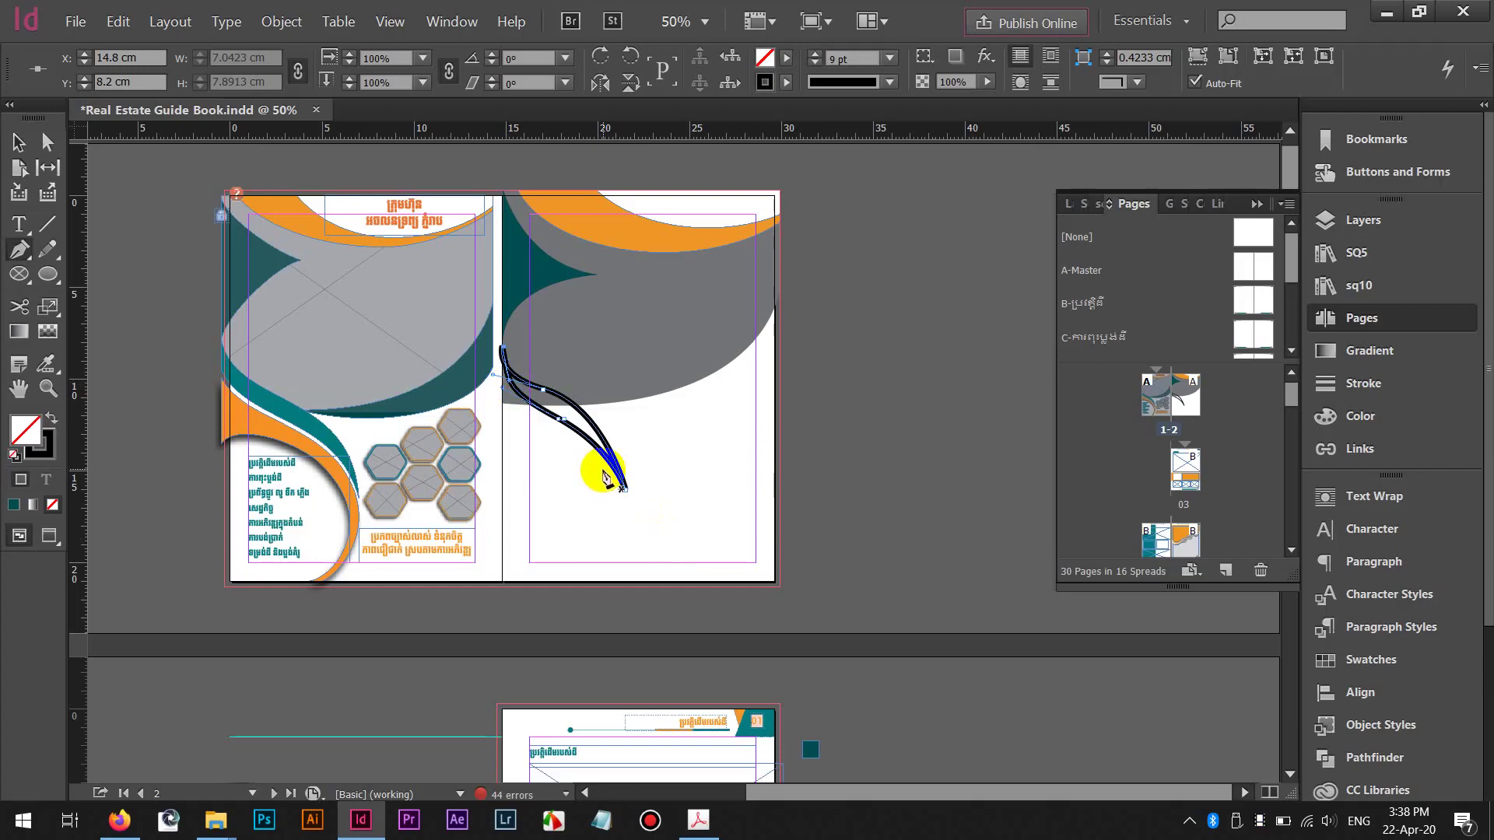
Set the closed curve's stroke to 0 pt and fill it with the teal swatch R=3 G=122 B=126
key(v)
click(617, 468)
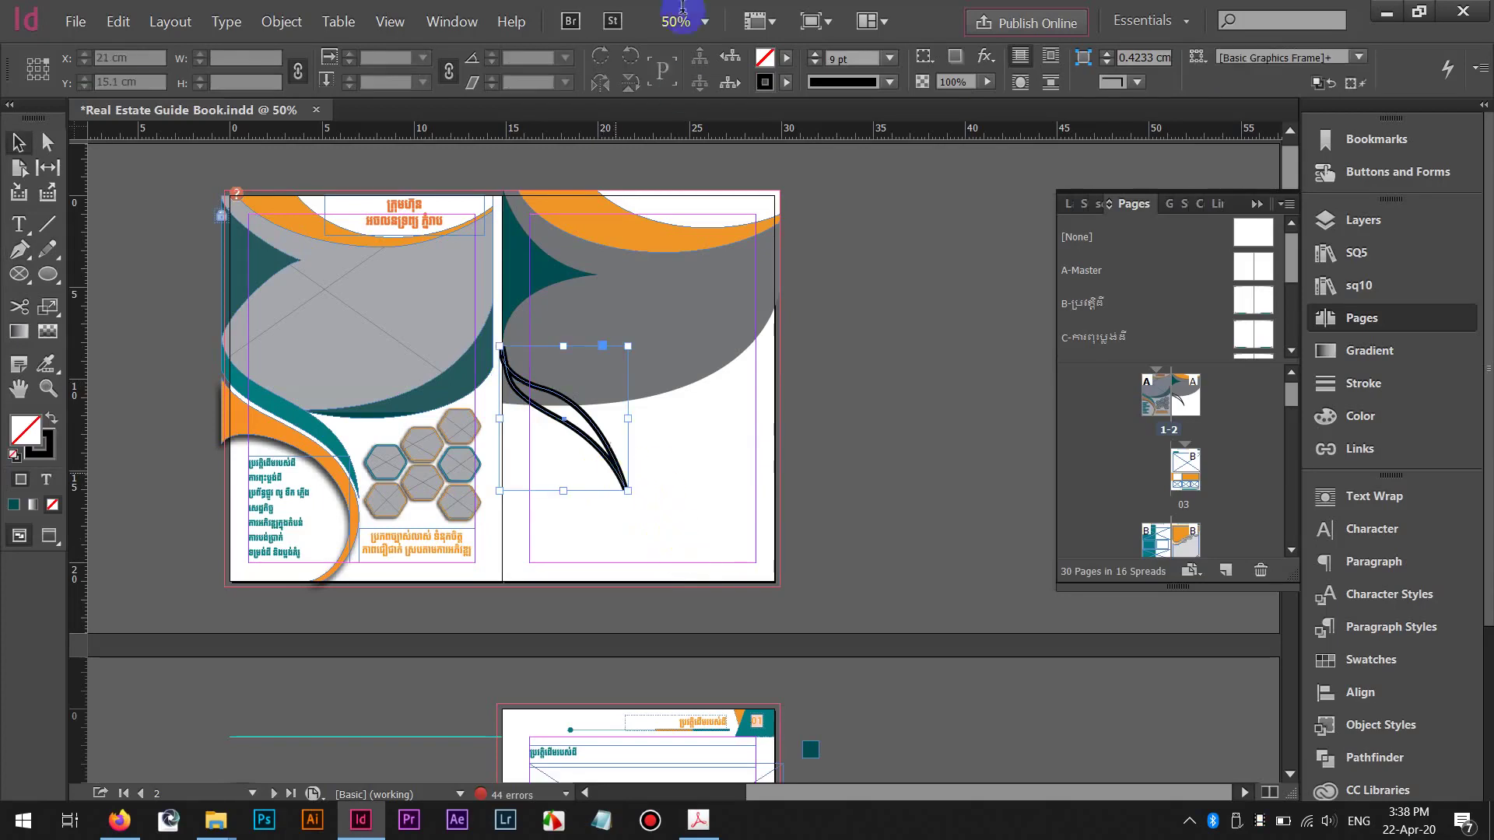
click(818, 63)
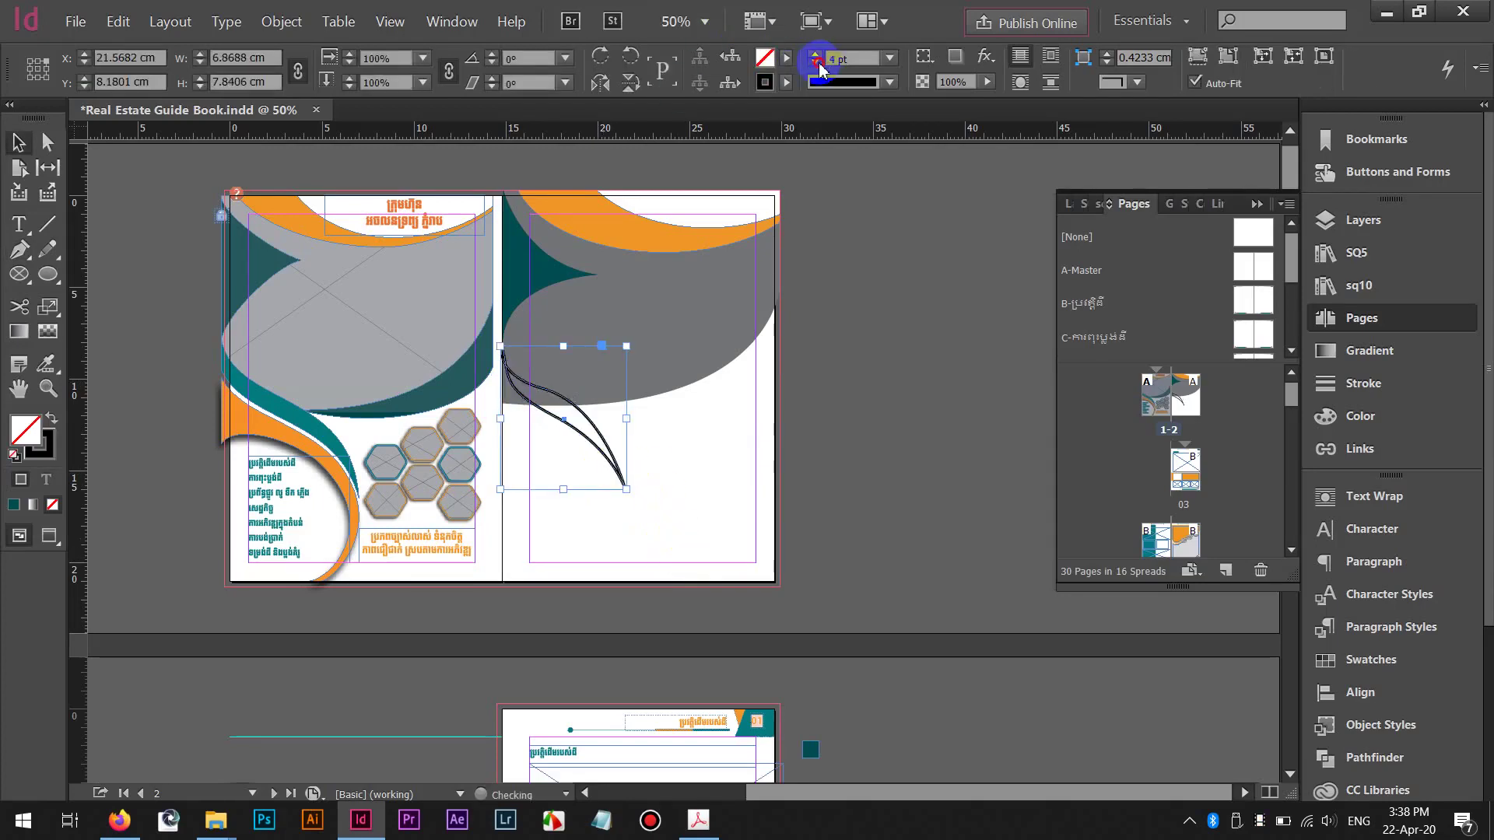
click(786, 58)
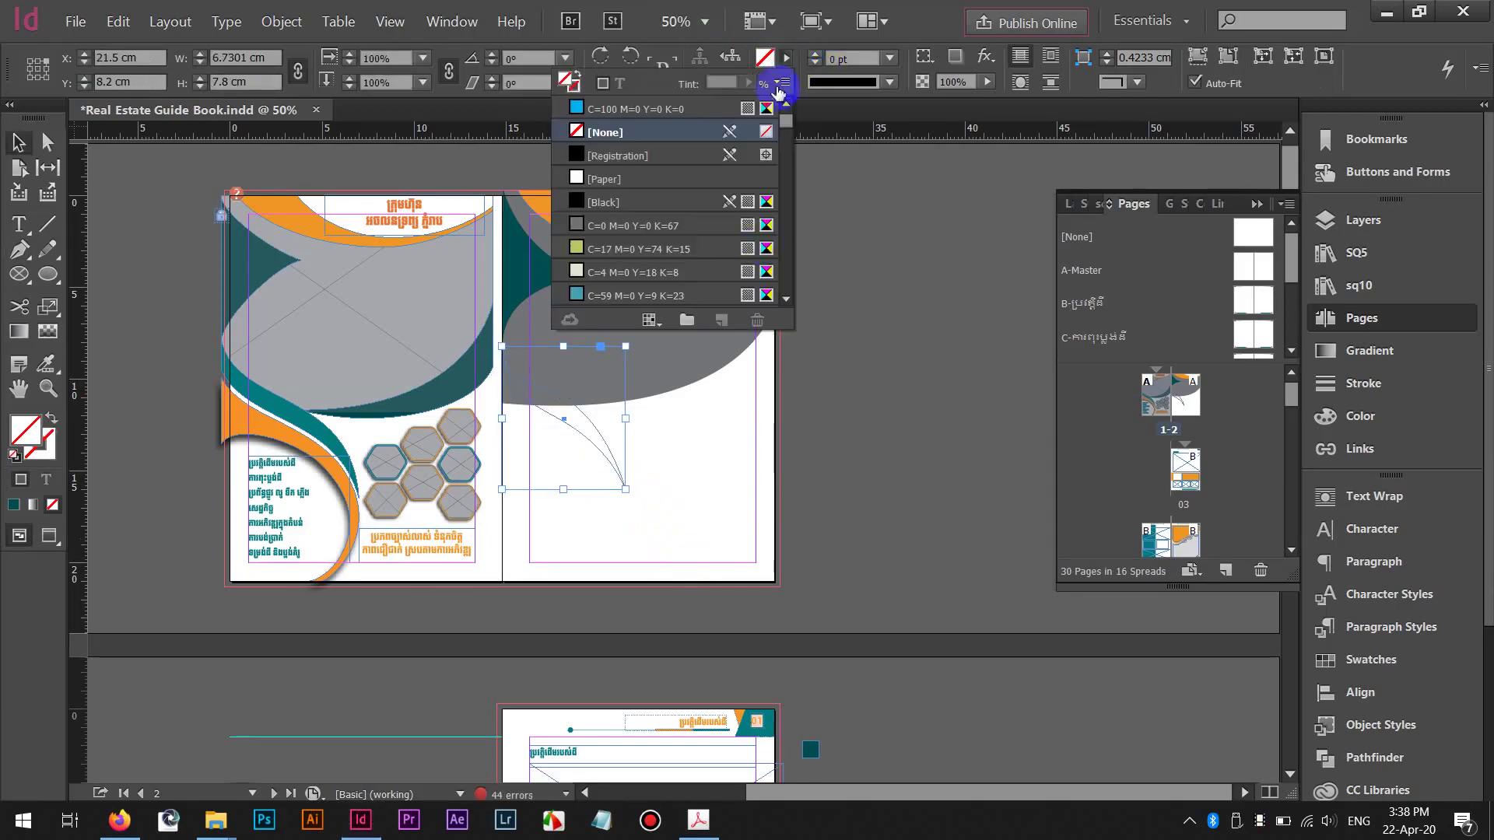
drag(789, 127, 784, 289)
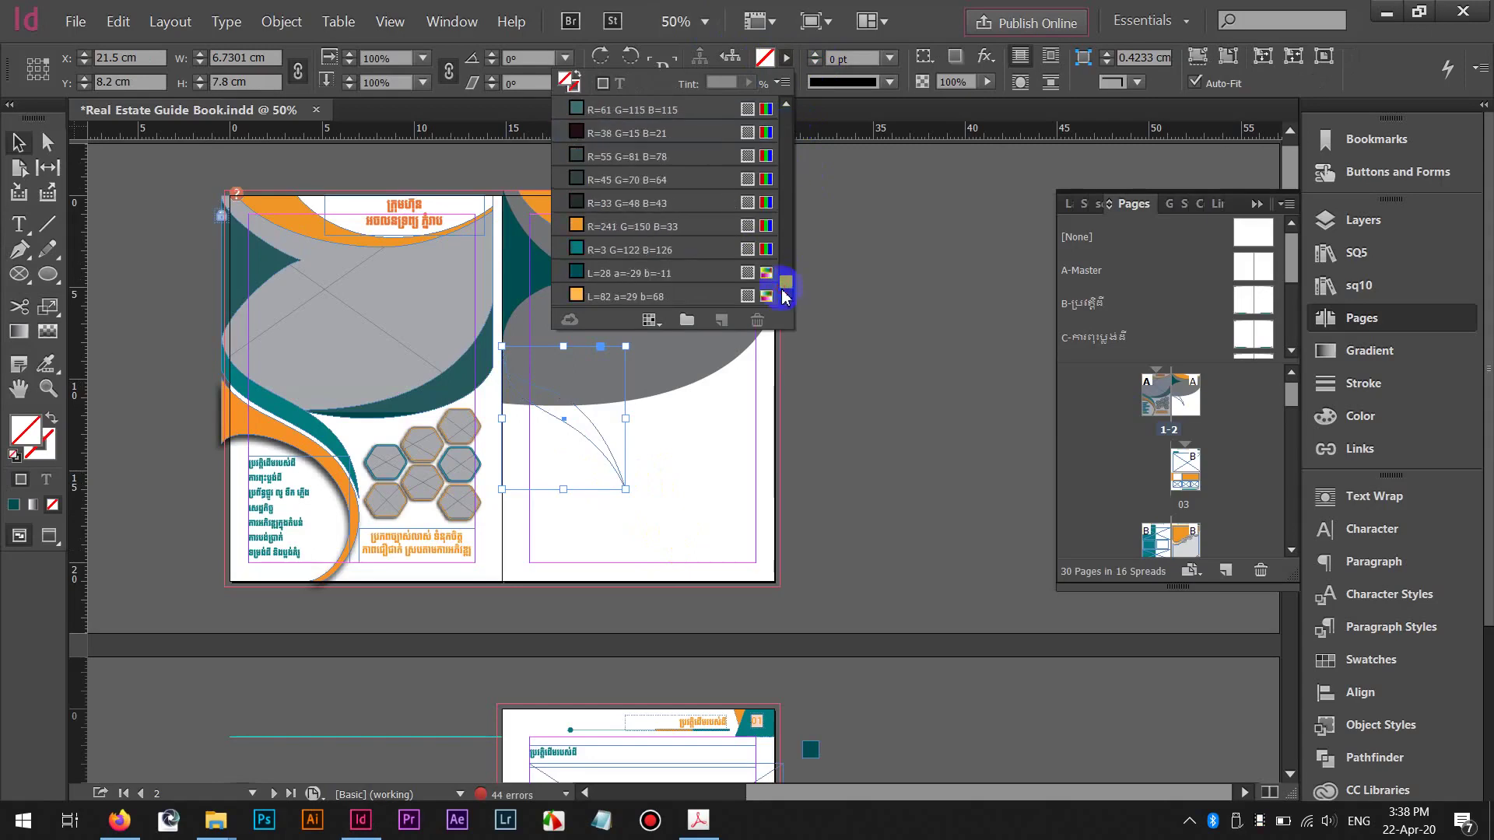
click(654, 250)
click(653, 453)
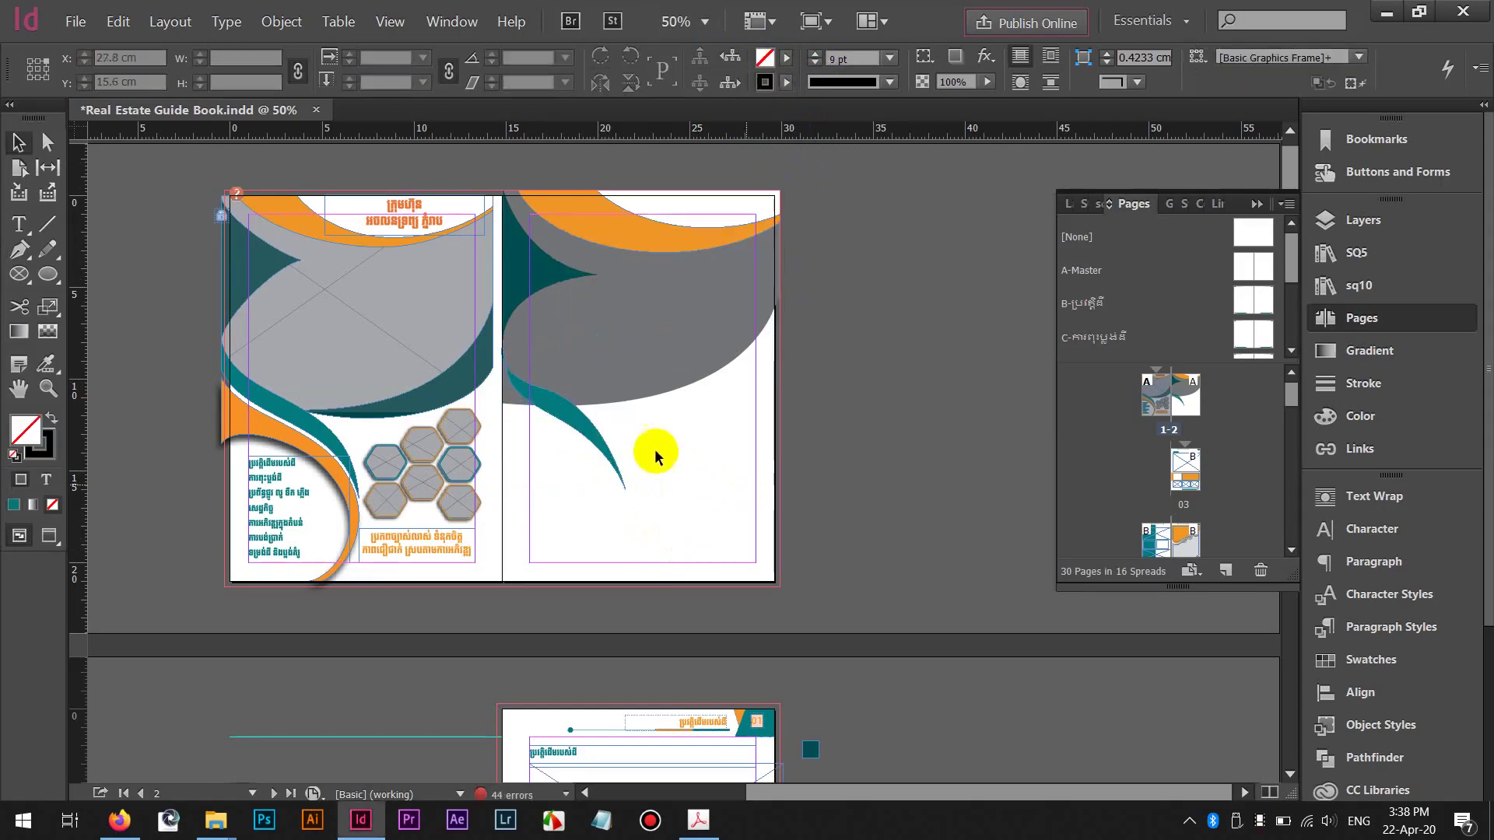
Widen the teal curve away from the spine to about 9.08 cm, keeping its height
click(580, 428)
key(ctrl+equal)
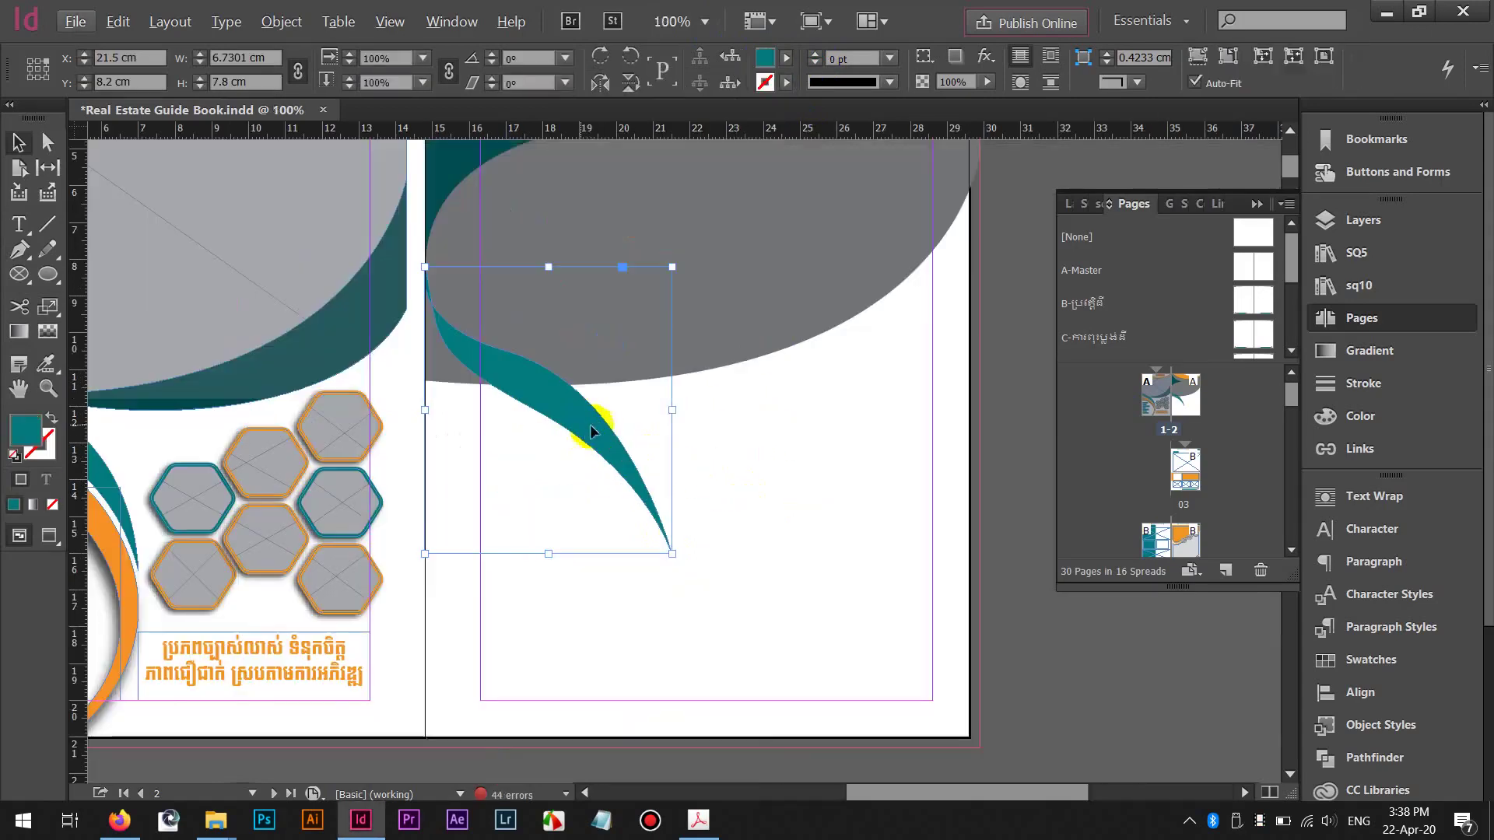
drag(589, 438, 851, 410)
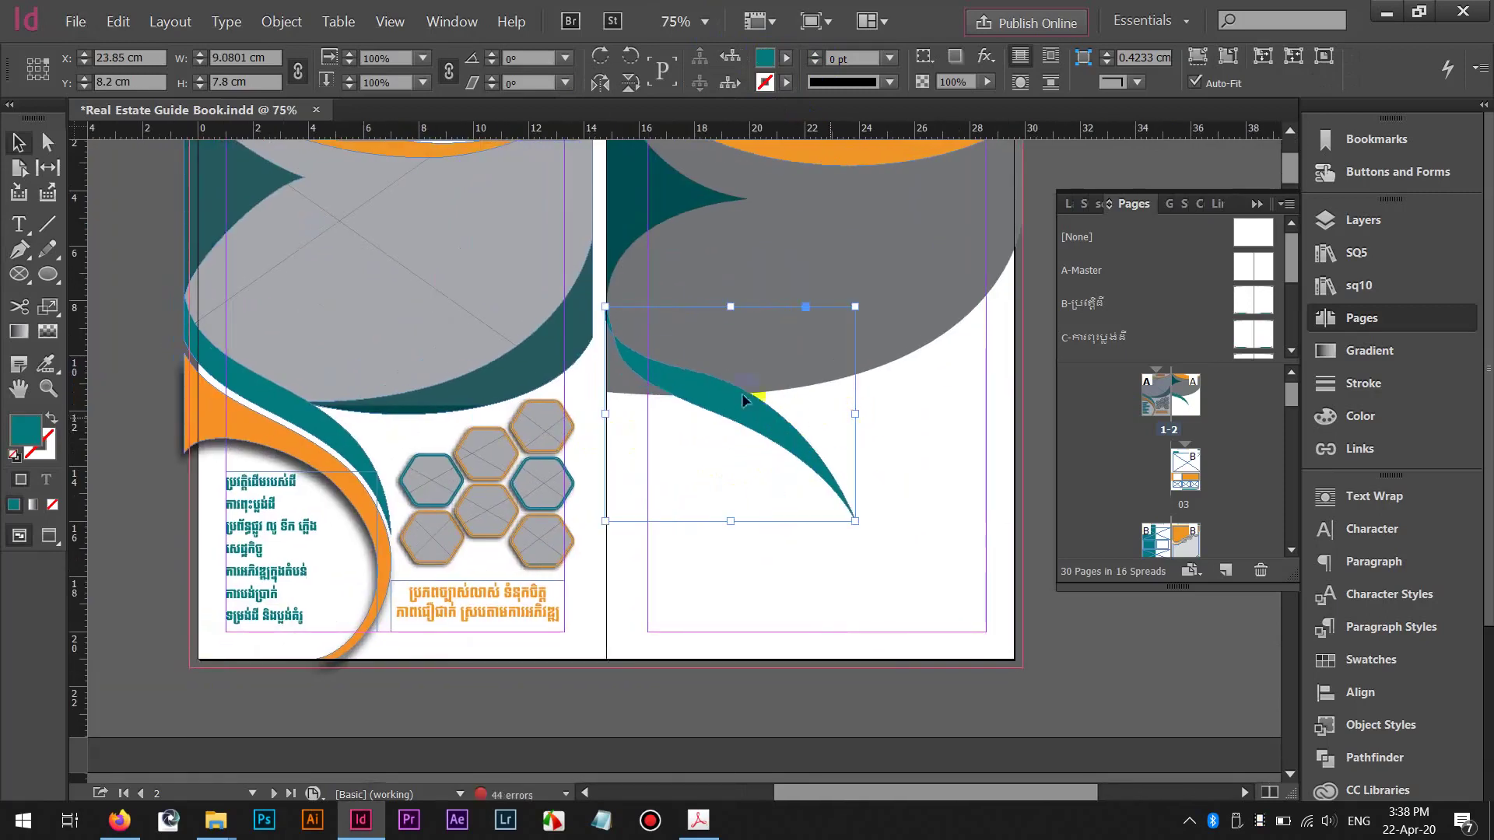
Adjust the direction handle of the teal curve's upper middle anchor so the upper edge runs more directly from the spine
alt+scroll(591, 312, up, 2)
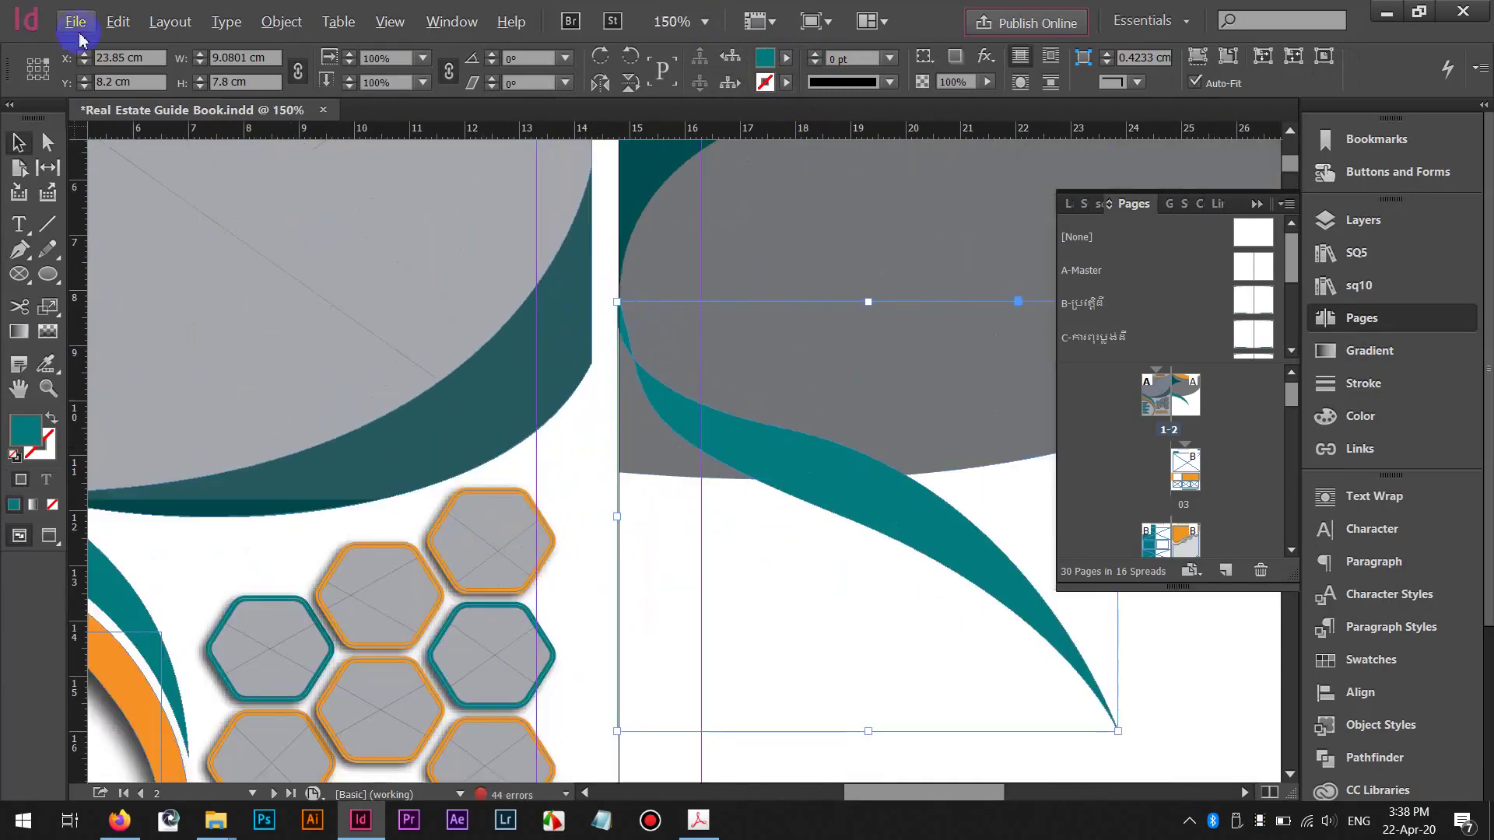
click(47, 143)
click(623, 315)
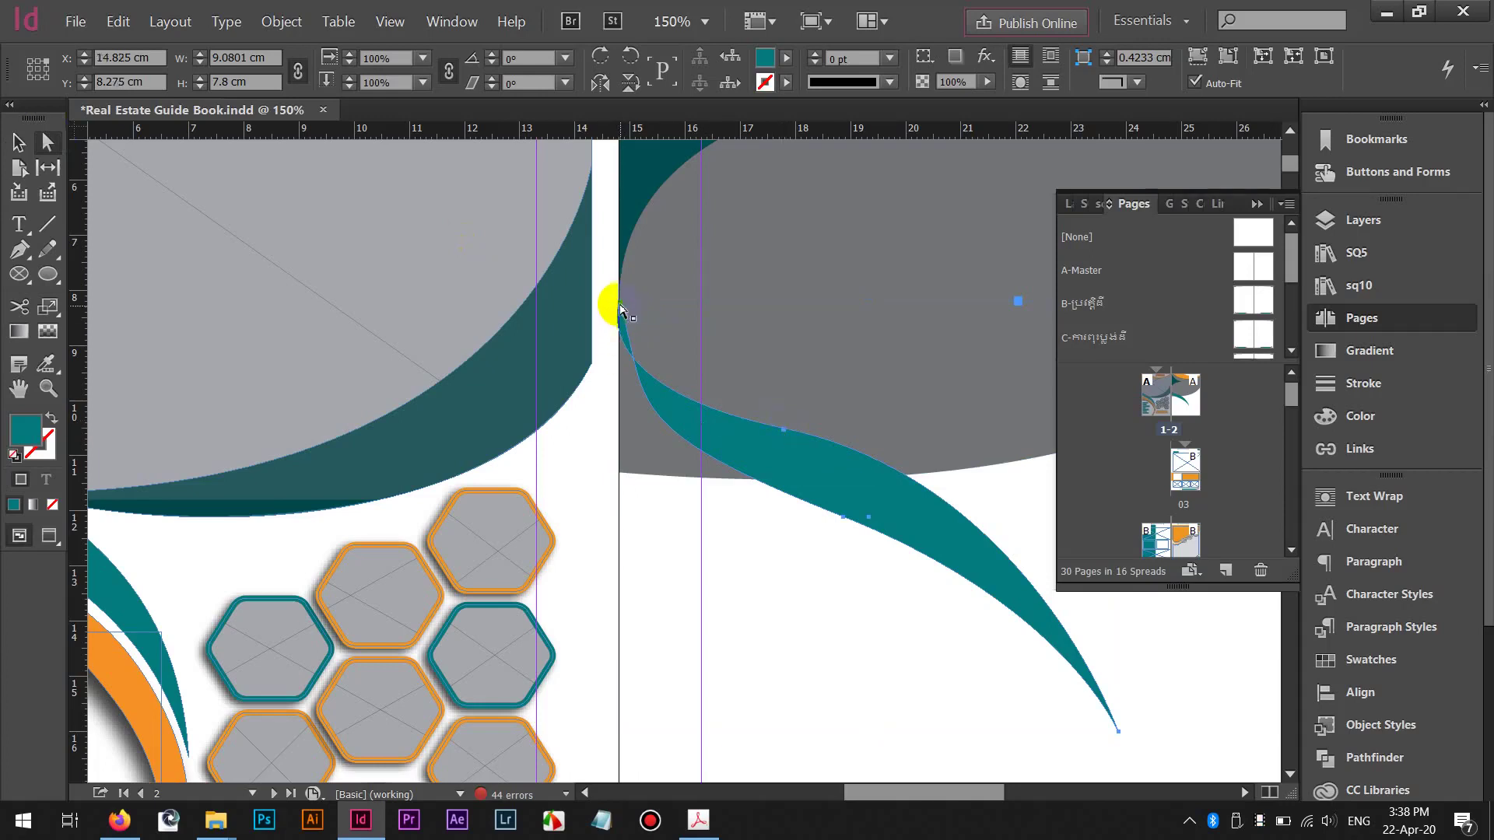
shift+click(640, 358)
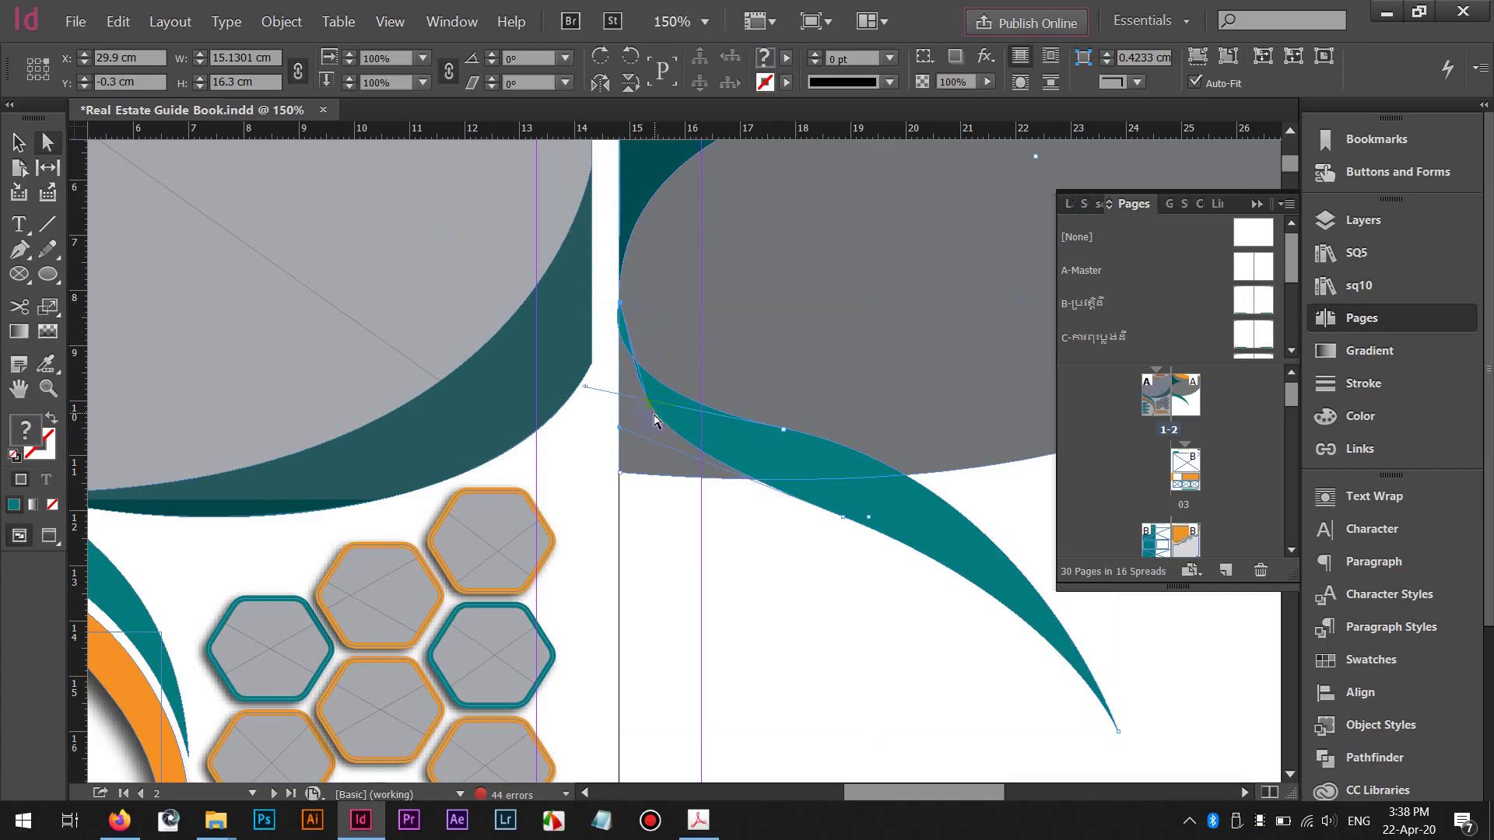
click(611, 285)
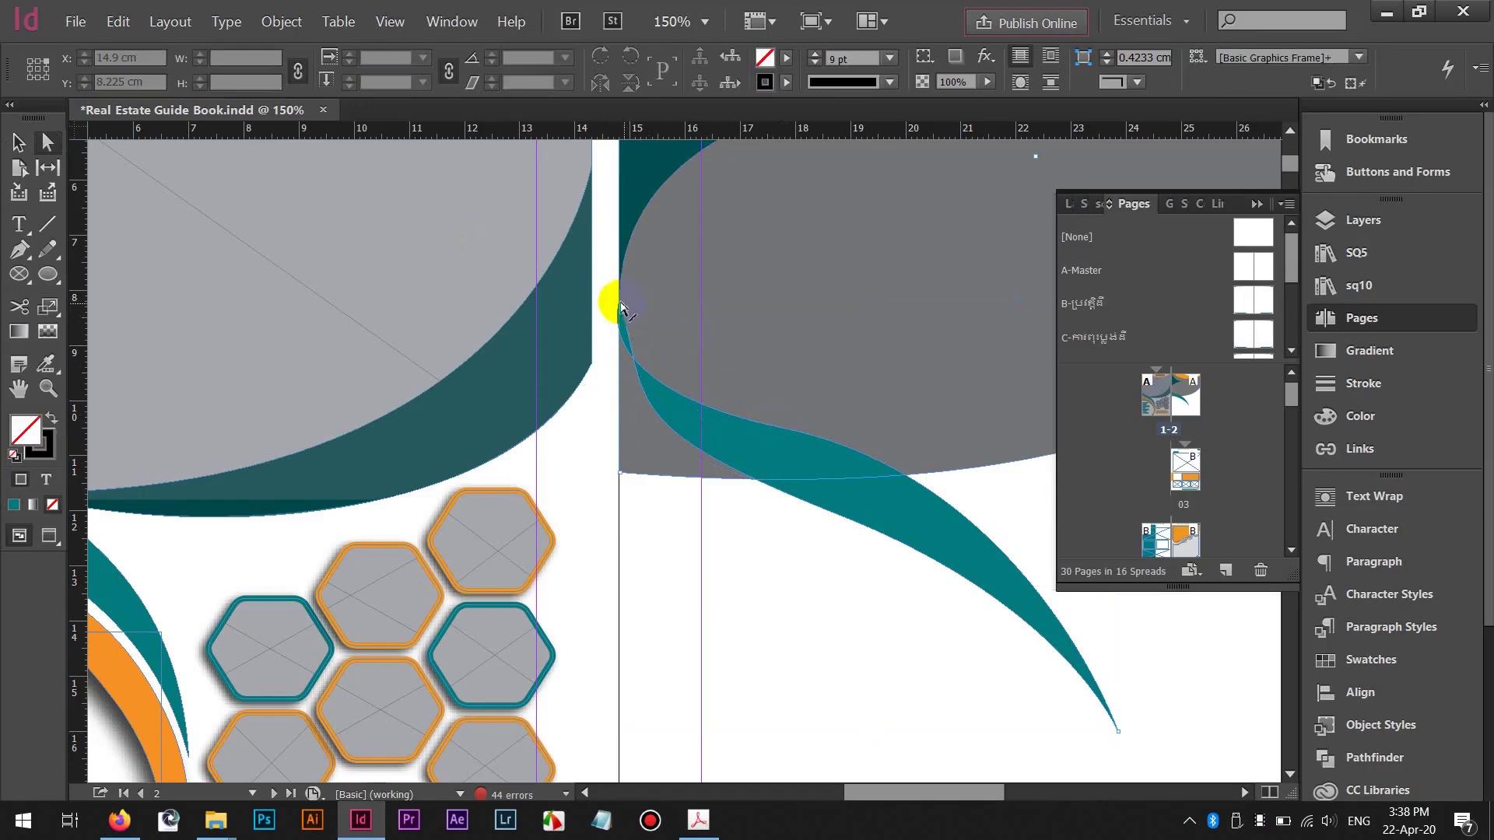
click(621, 302)
click(778, 444)
click(784, 431)
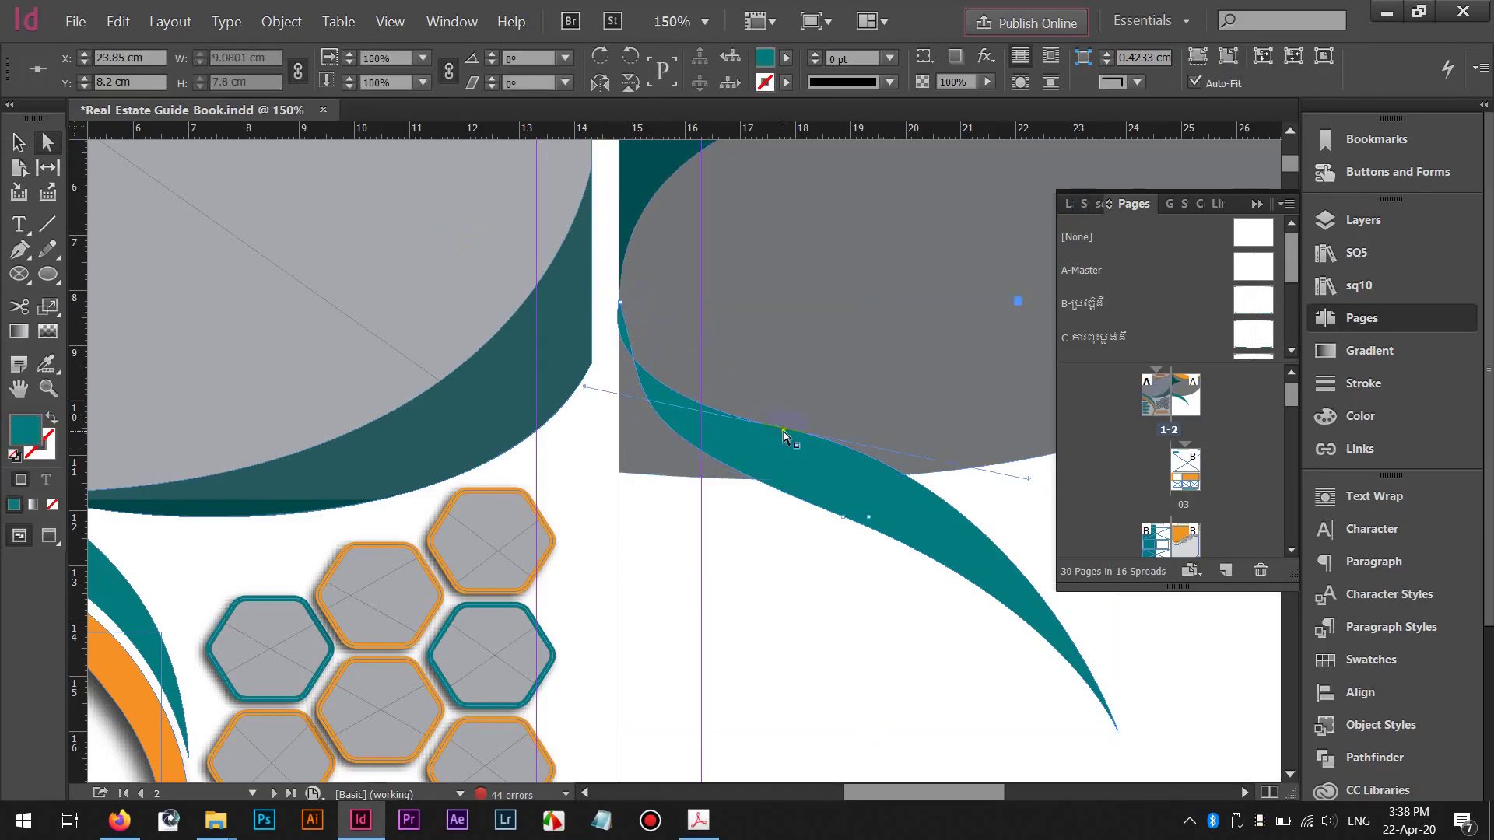
drag(585, 391, 631, 364)
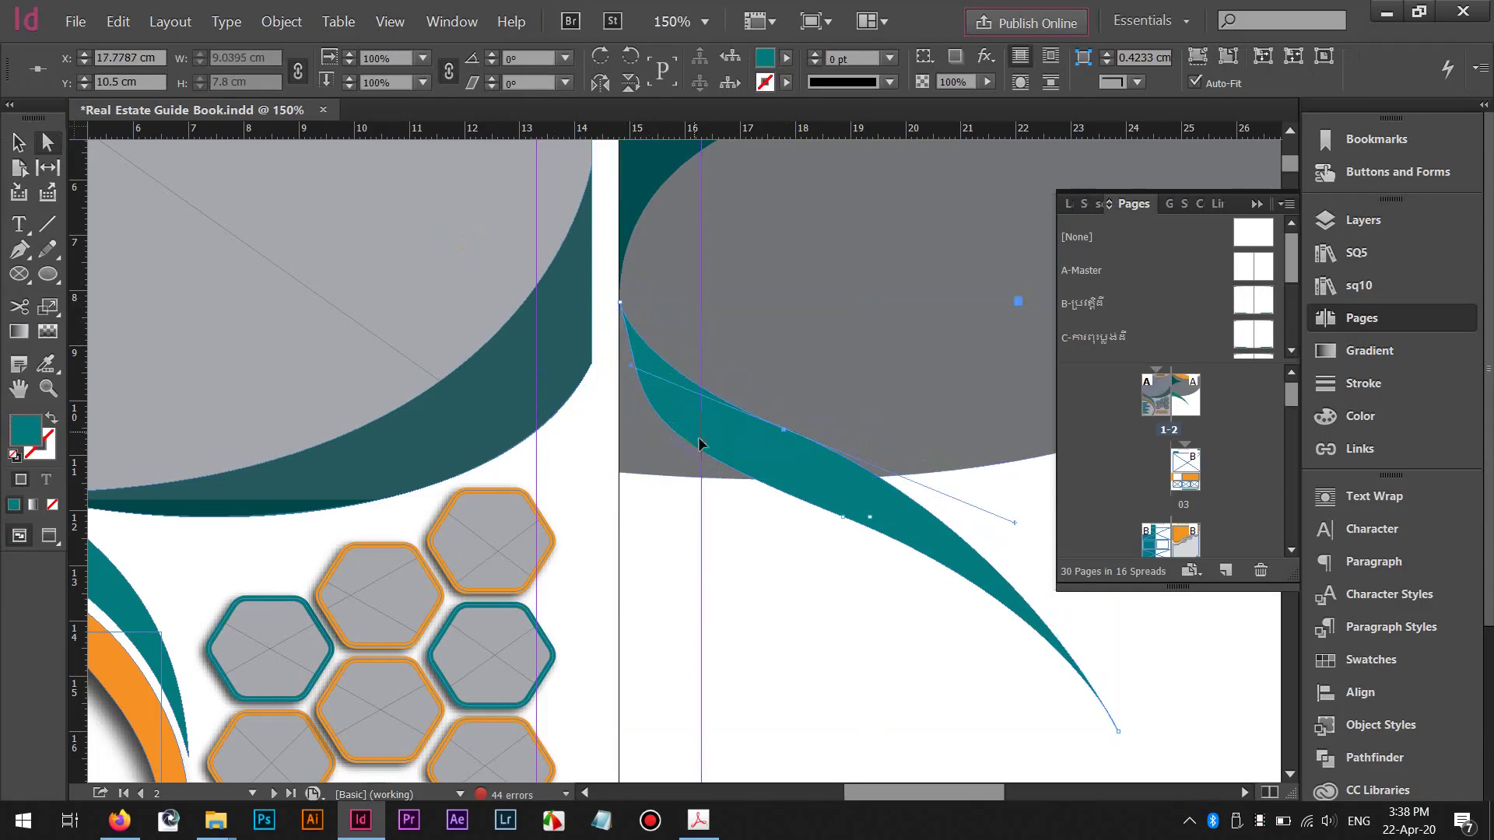
Reshape the teal curve's lower edge near the spine by adjusting the lower middle anchor's direction handles
click(844, 519)
drag(624, 434, 549, 376)
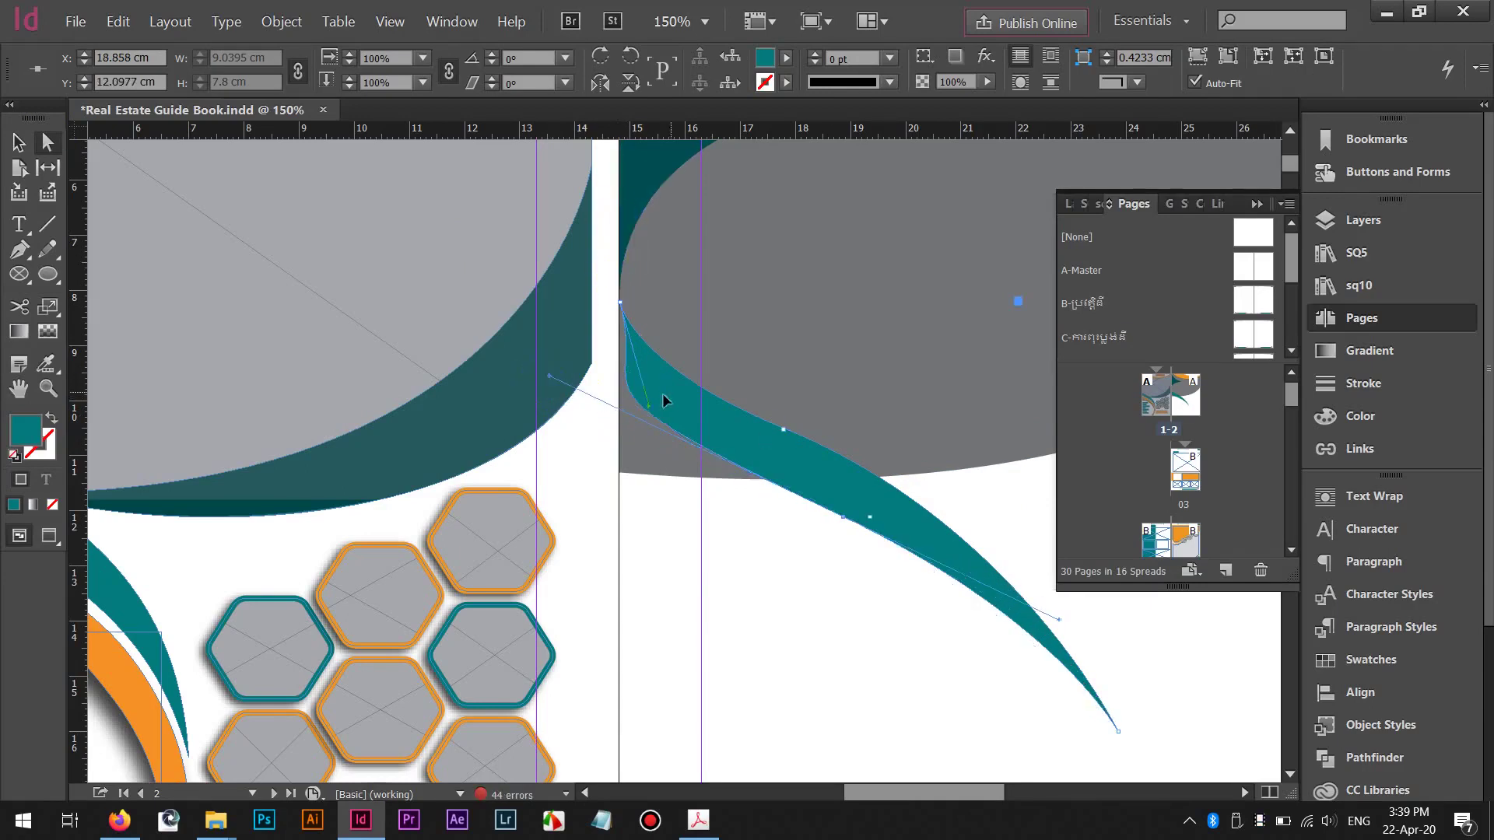
drag(652, 412, 598, 428)
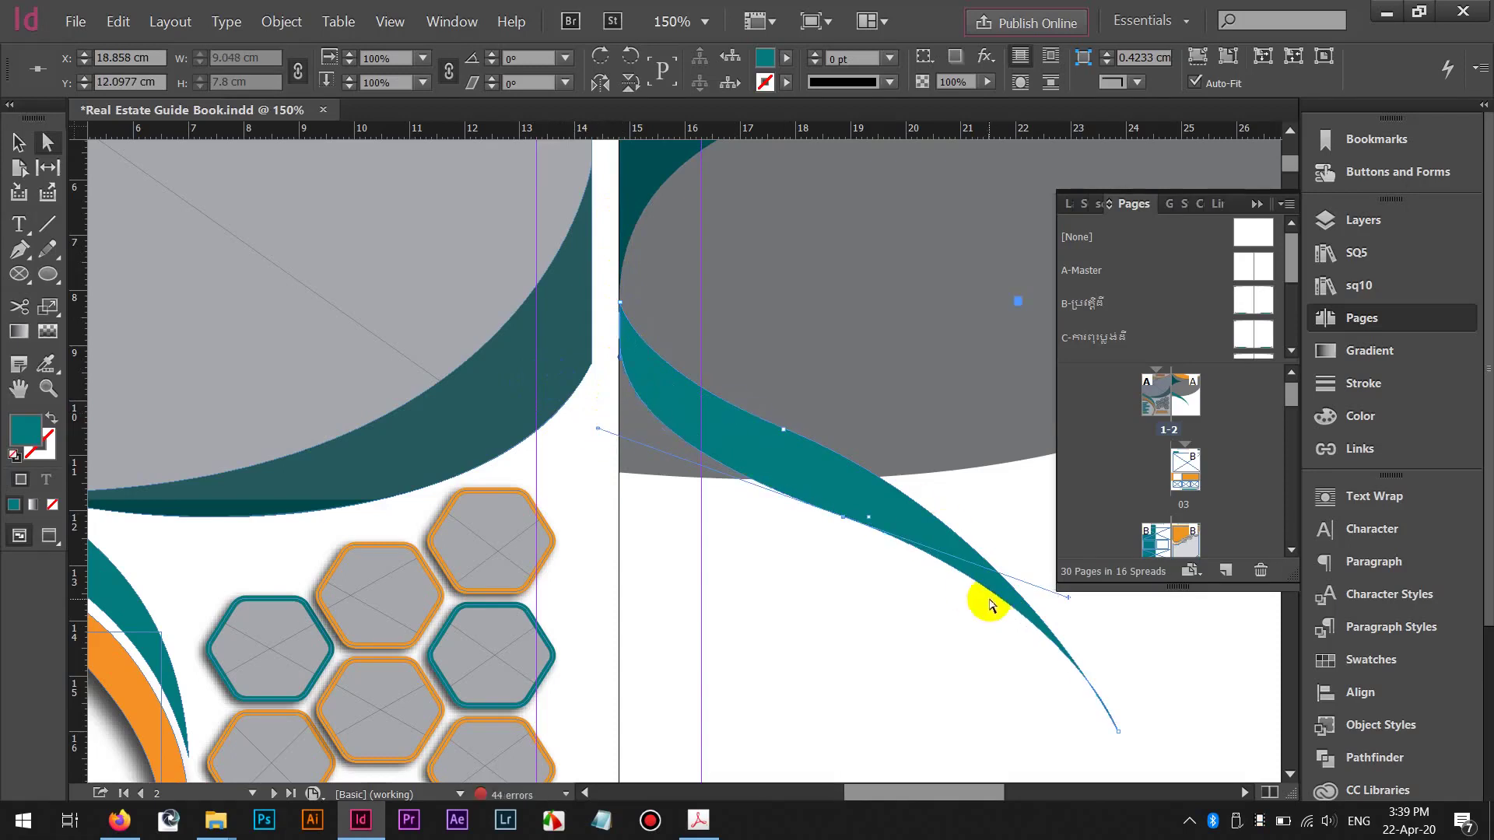
Move the teal curve's pointed tip anchor to about X 22.95 cm, Y 15.75 cm
key(ctrl+minus)
key(ctrl+minus)
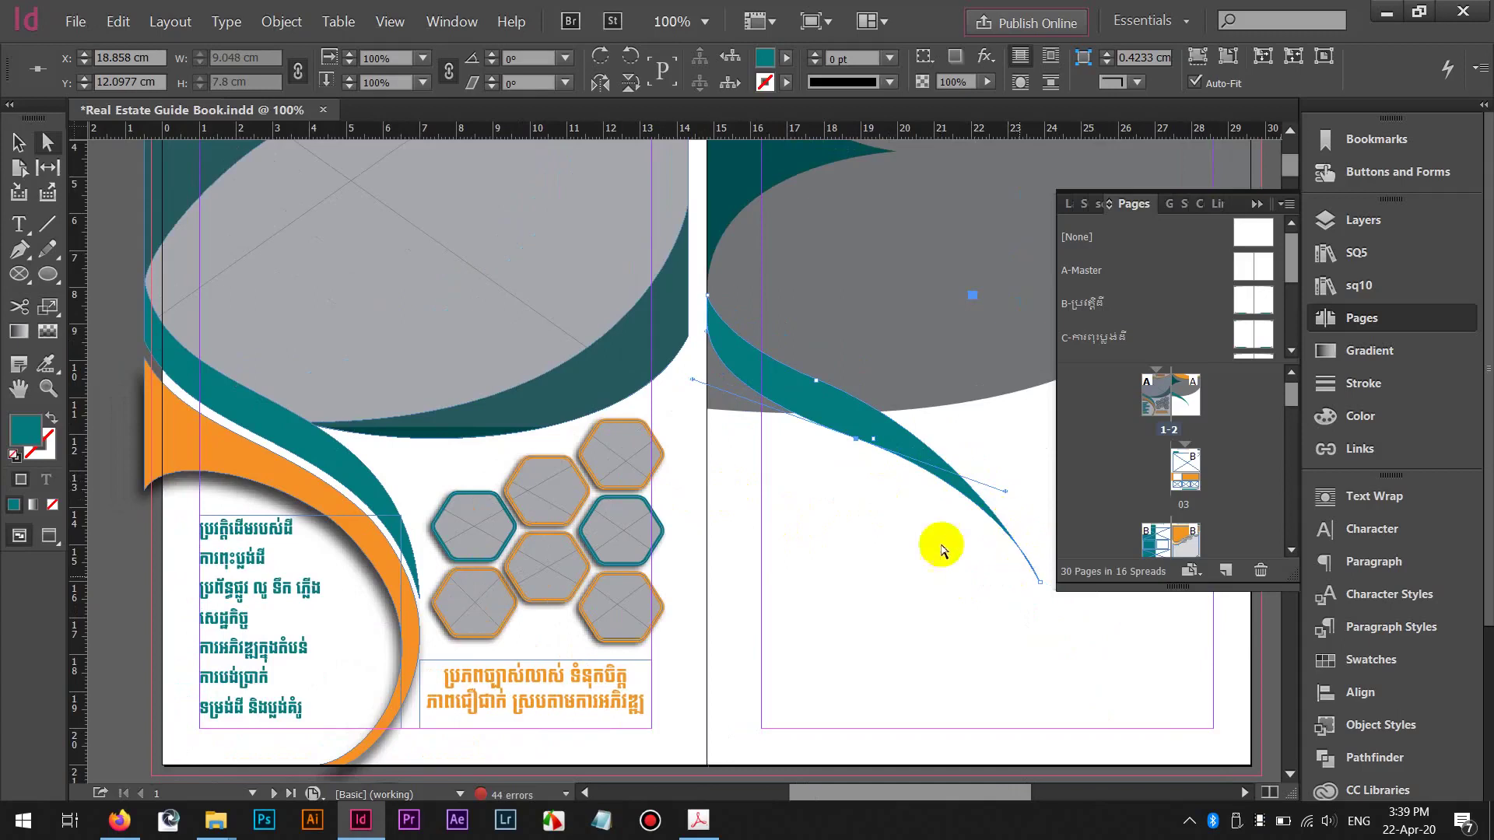
drag(942, 549, 783, 500)
drag(888, 544, 855, 534)
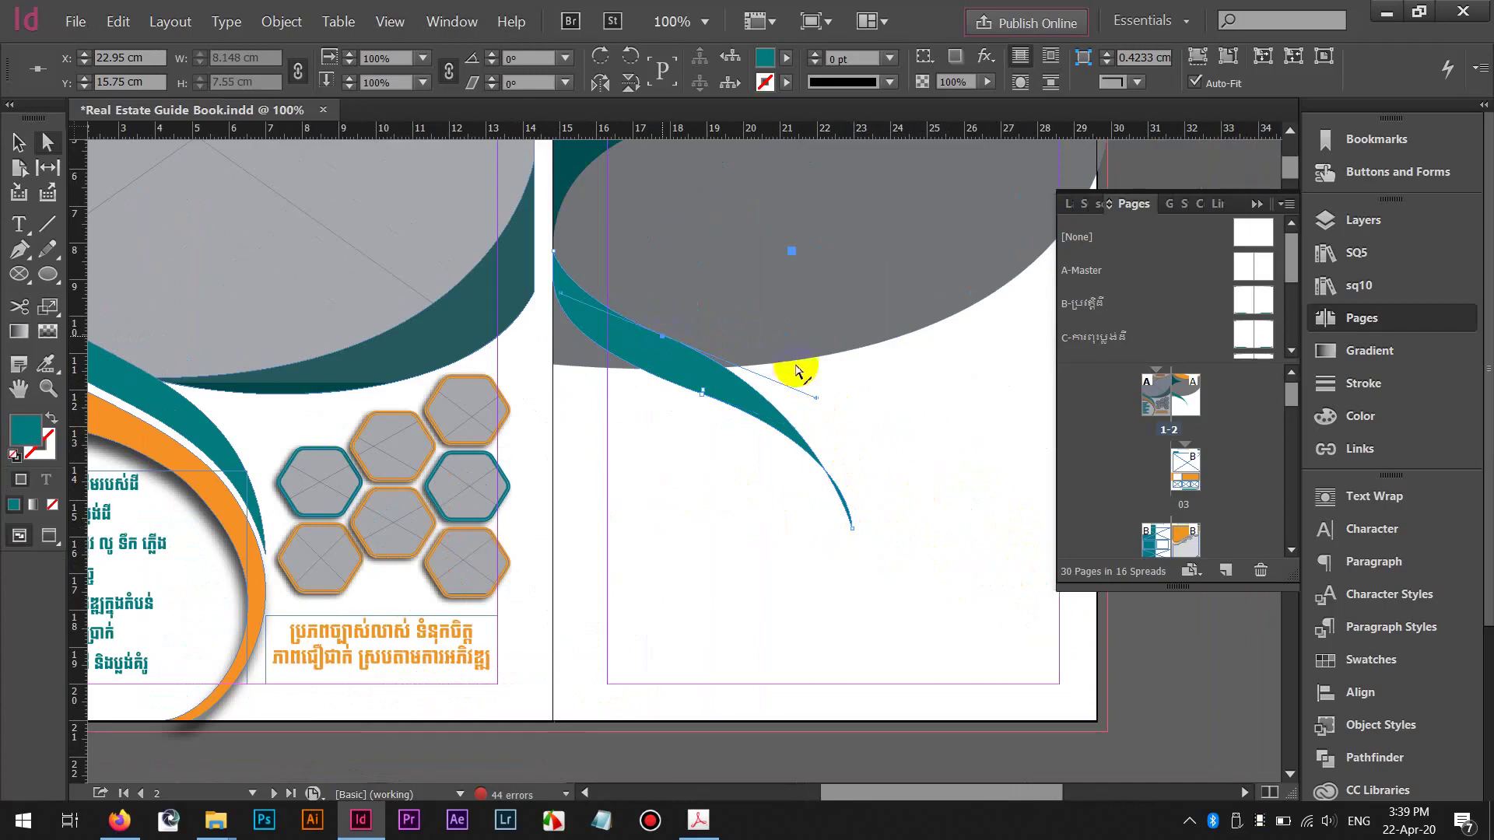
Adjust the tip-side direction handles of the teal curve's upper and lower middle anchors to refine its taper
click(817, 398)
drag(817, 397, 846, 399)
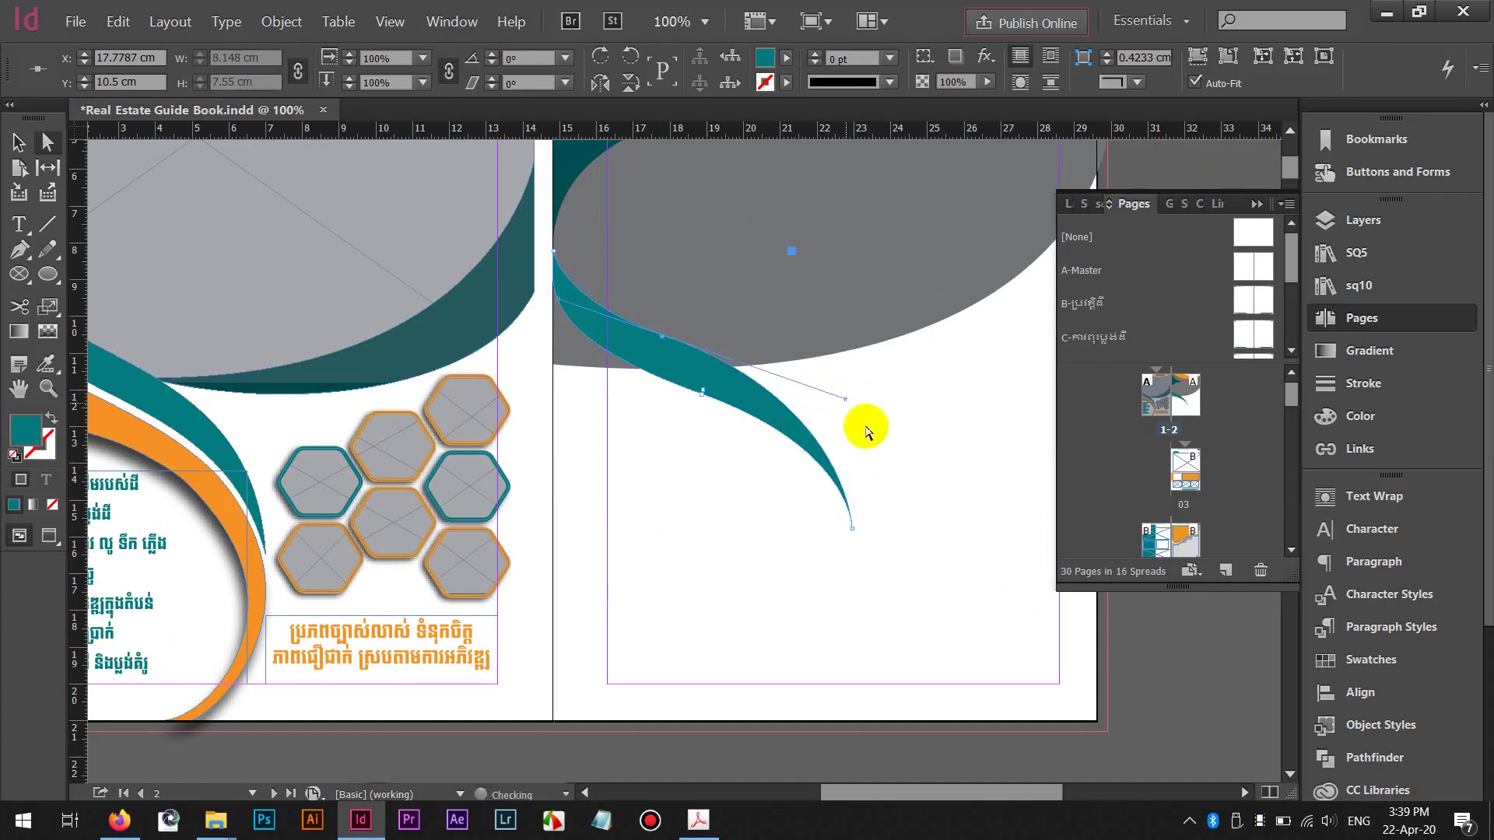
click(703, 395)
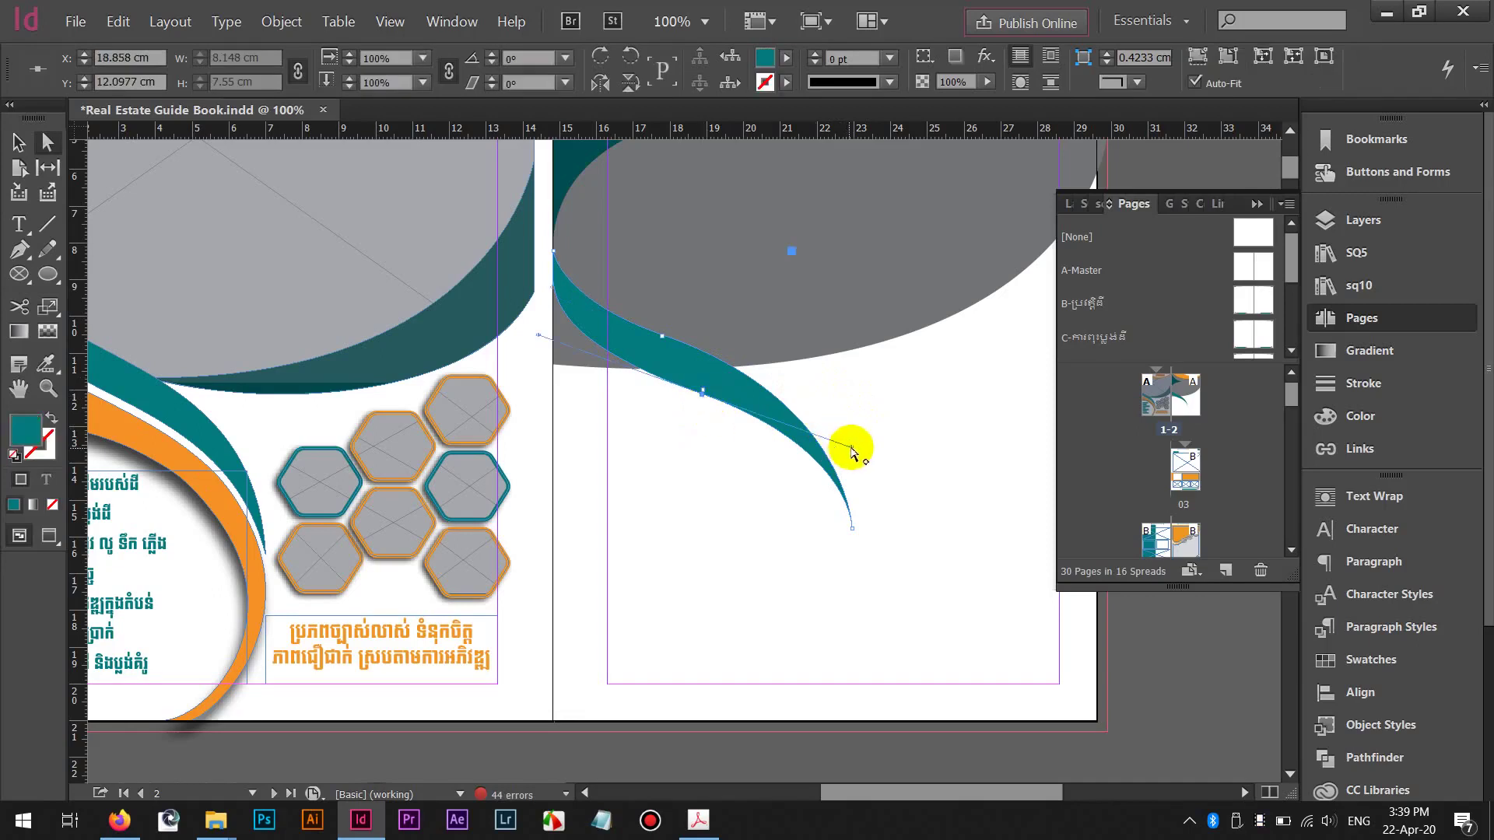
drag(851, 448, 824, 433)
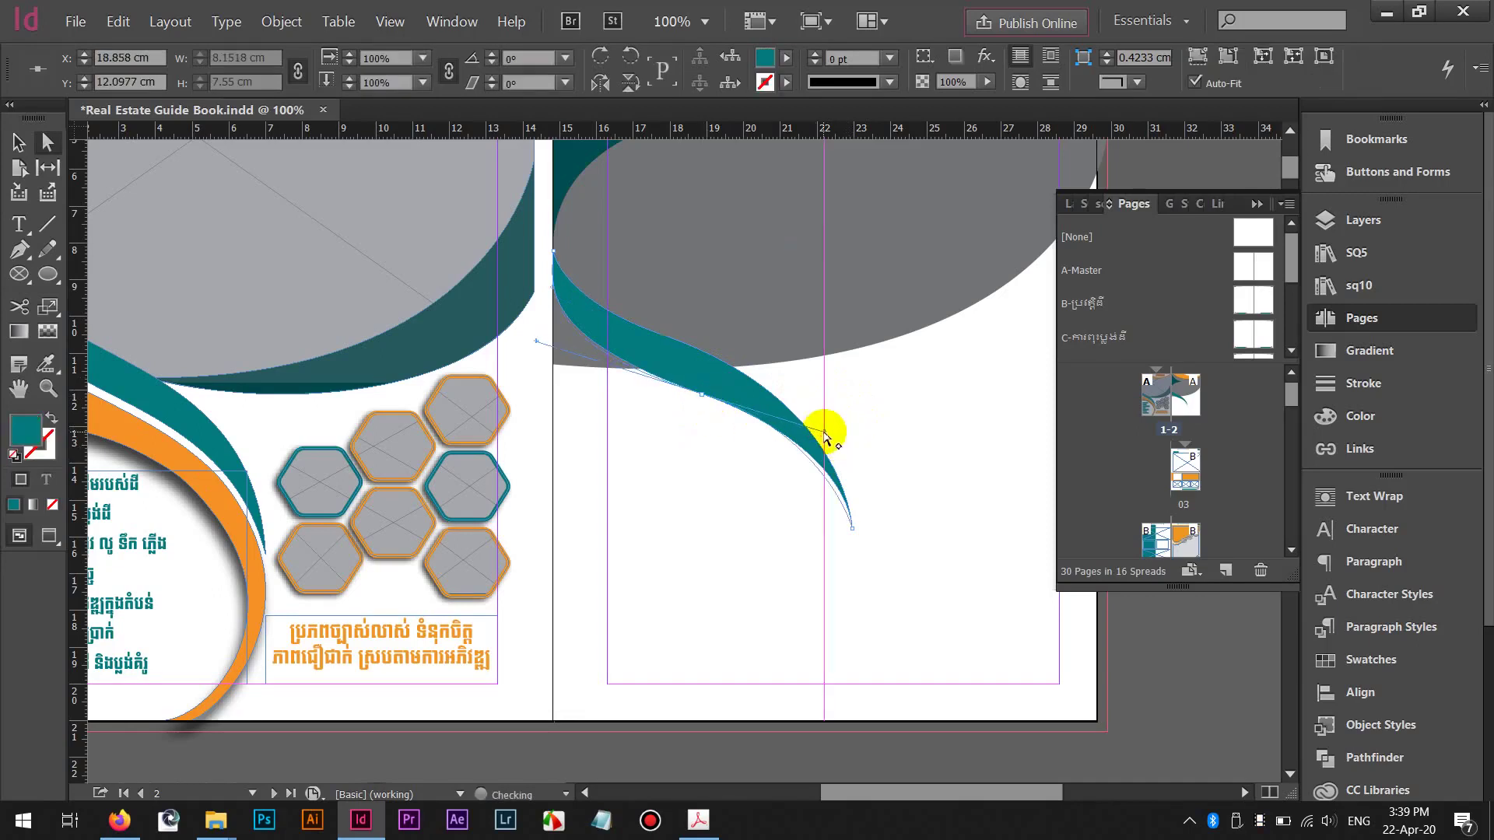
click(890, 434)
key(ctrl+minus)
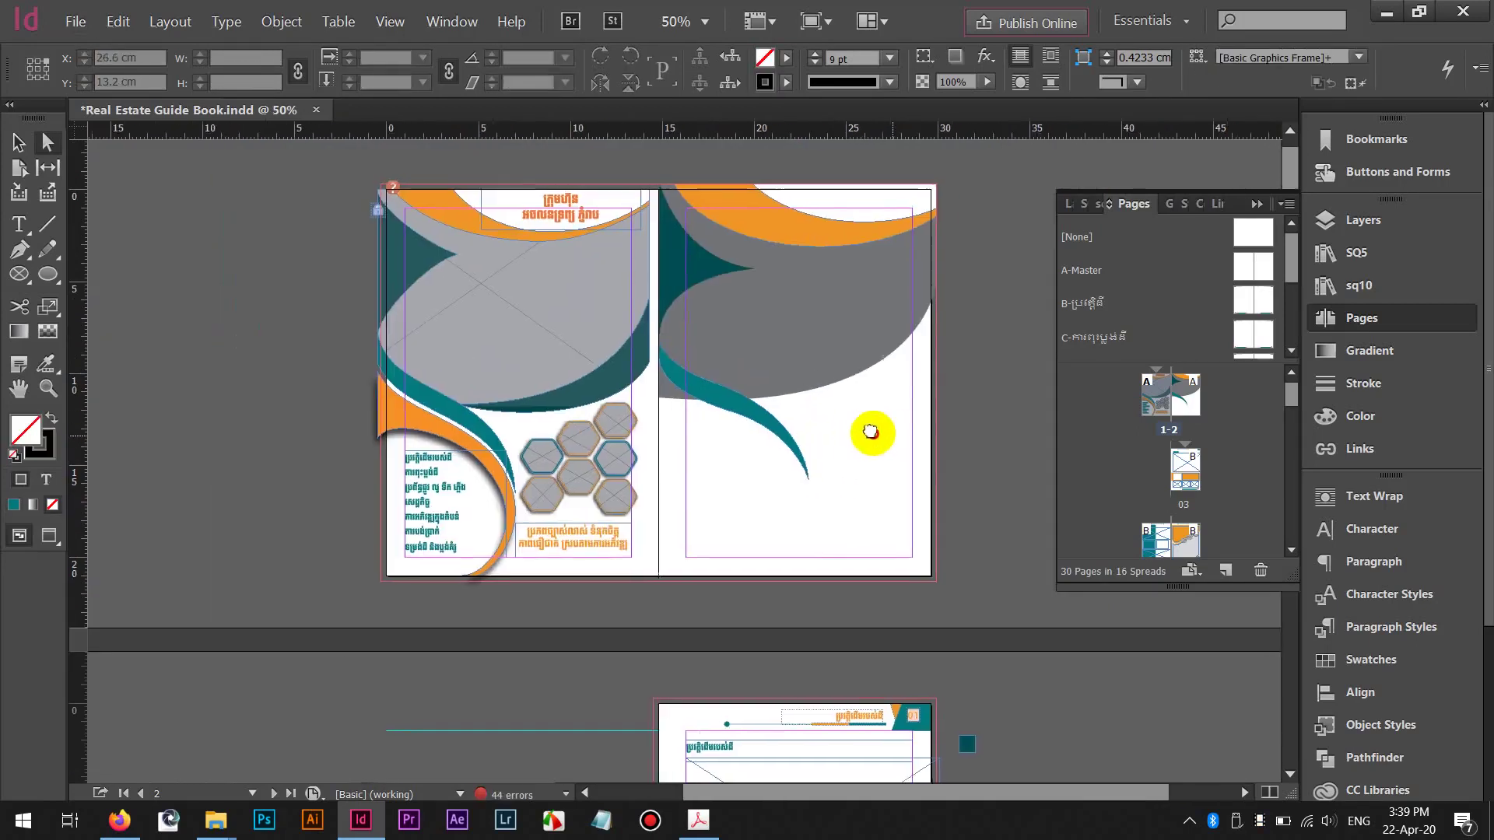
drag(871, 432, 869, 431)
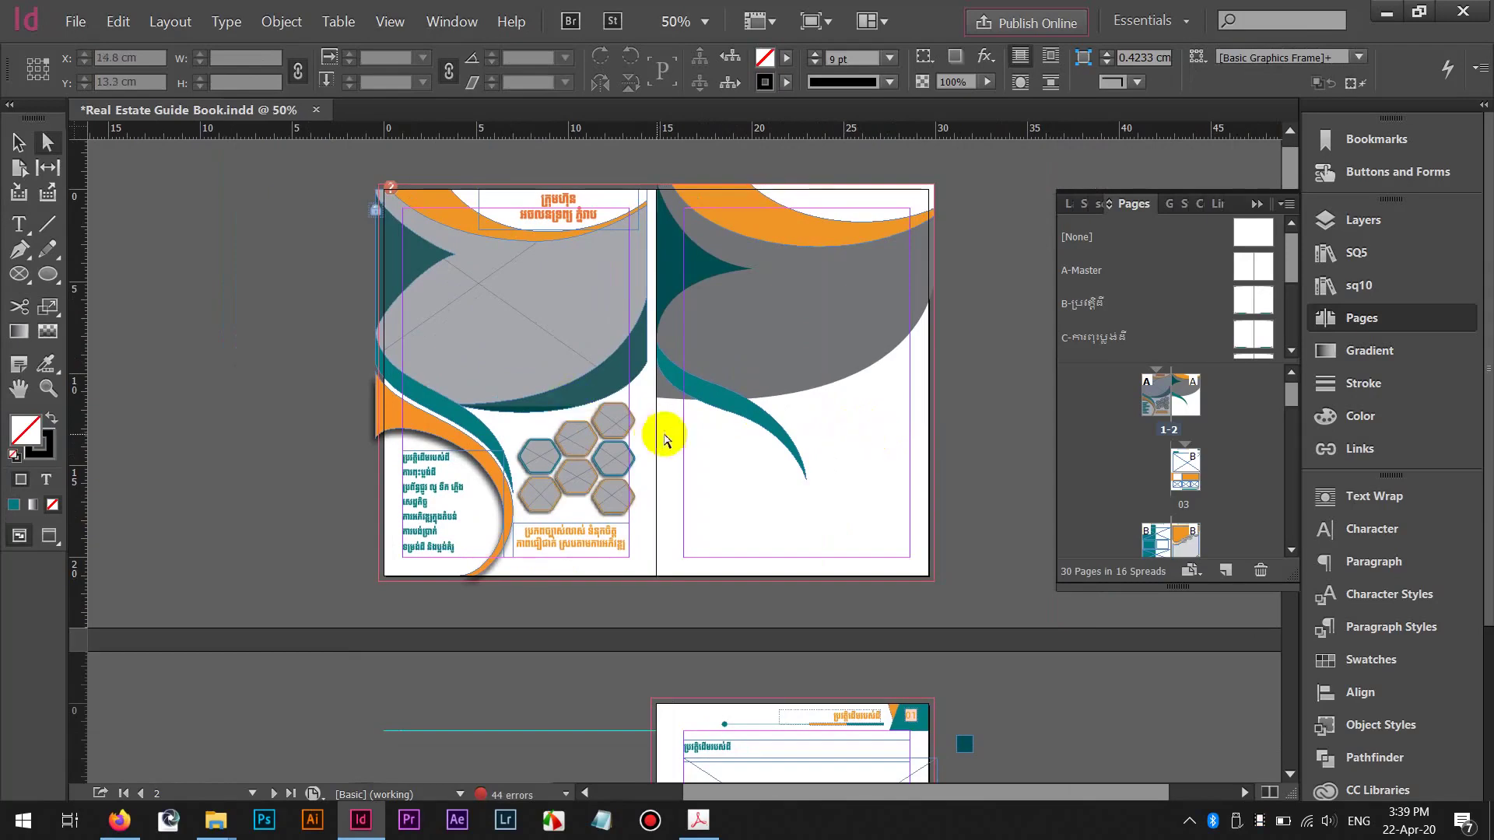
click(753, 444)
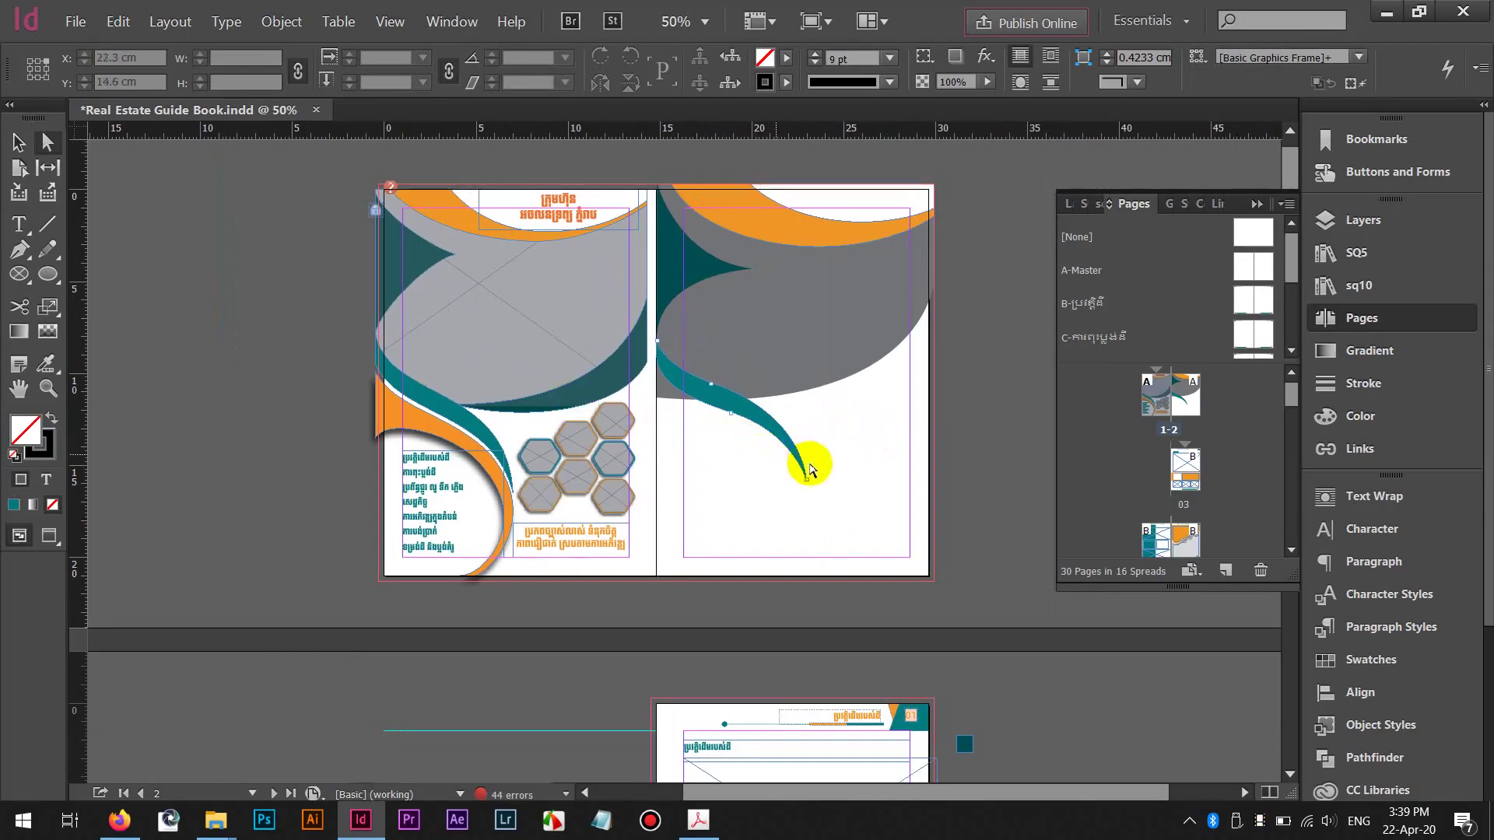
click(743, 404)
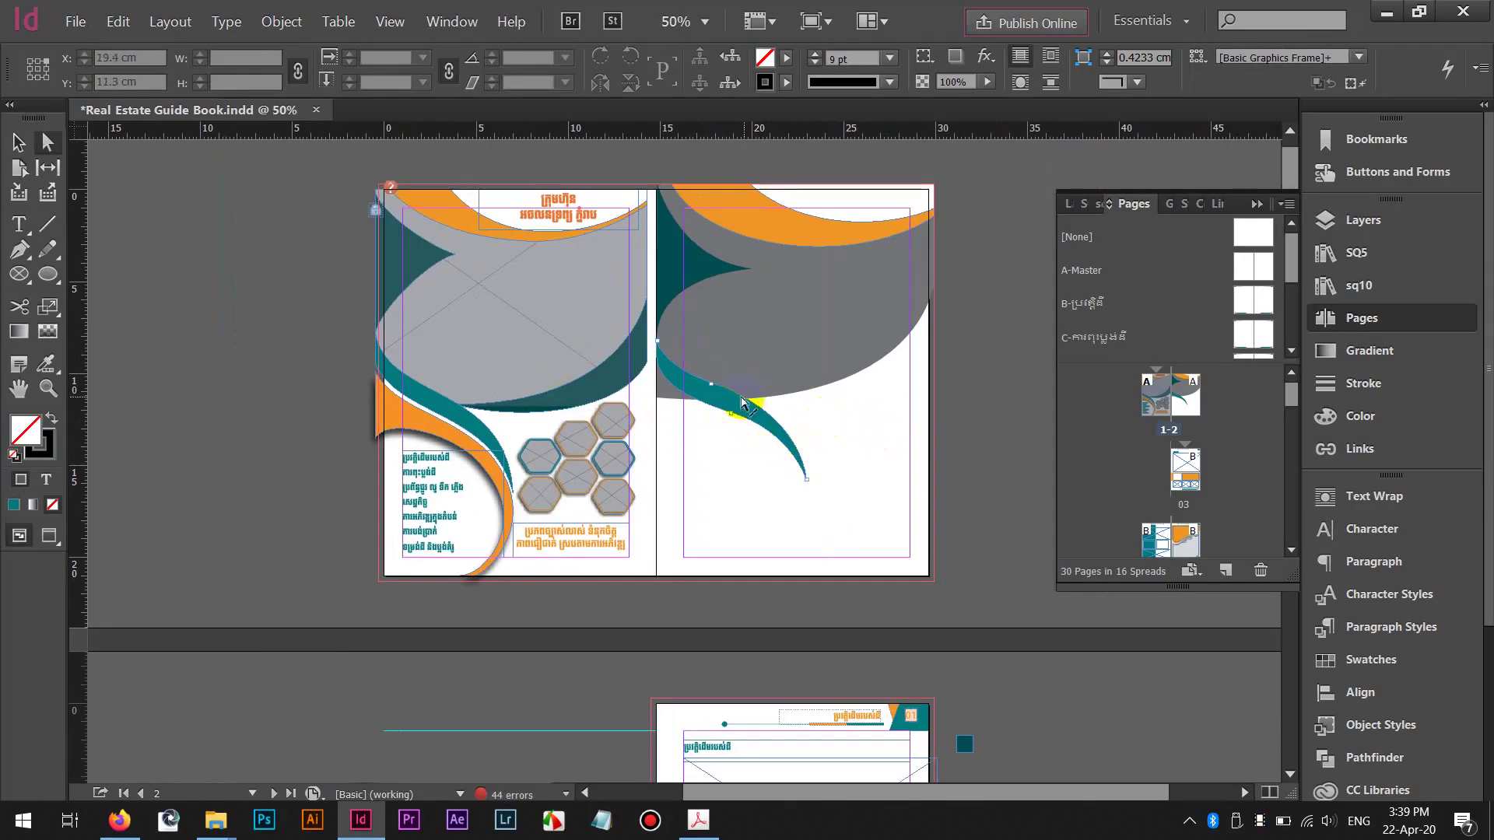
click(310, 243)
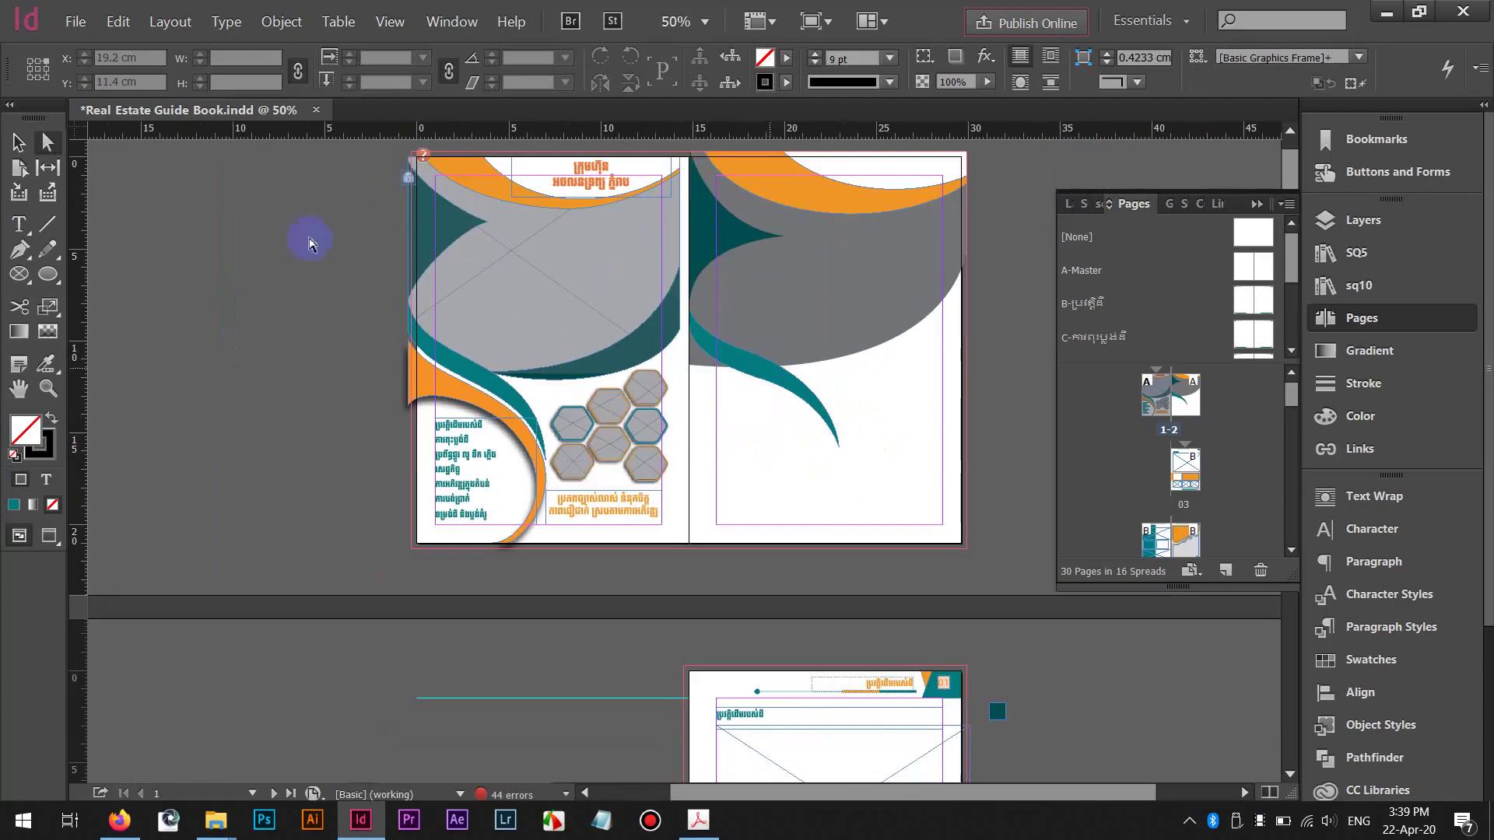
Draw a rectangle about 8.15 by 12 cm from the spine to the teal curve's tip, reaching the page's bottom edge
click(47, 276)
drag(71, 286, 117, 273)
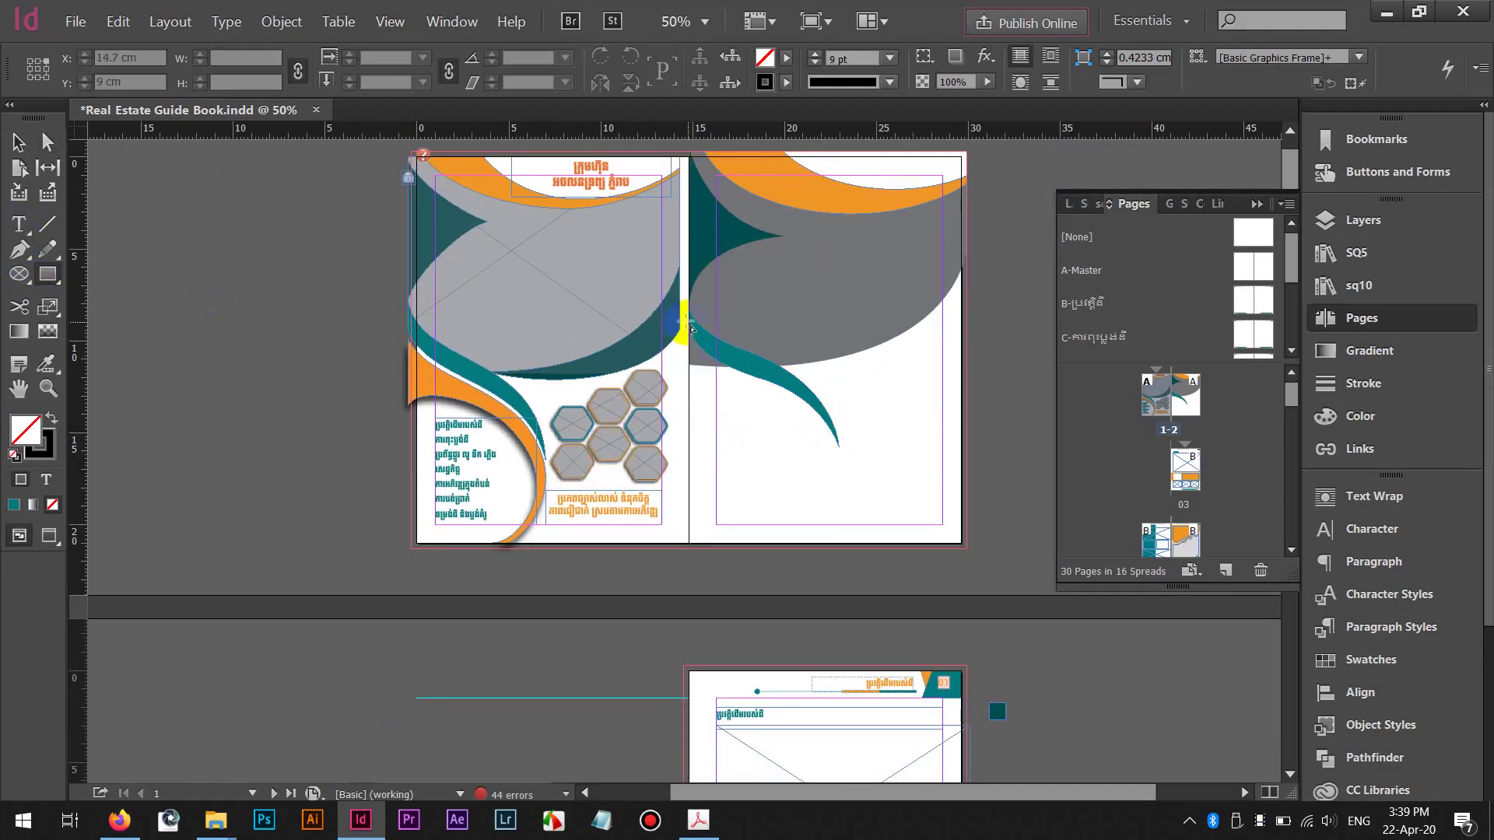
drag(689, 322, 837, 542)
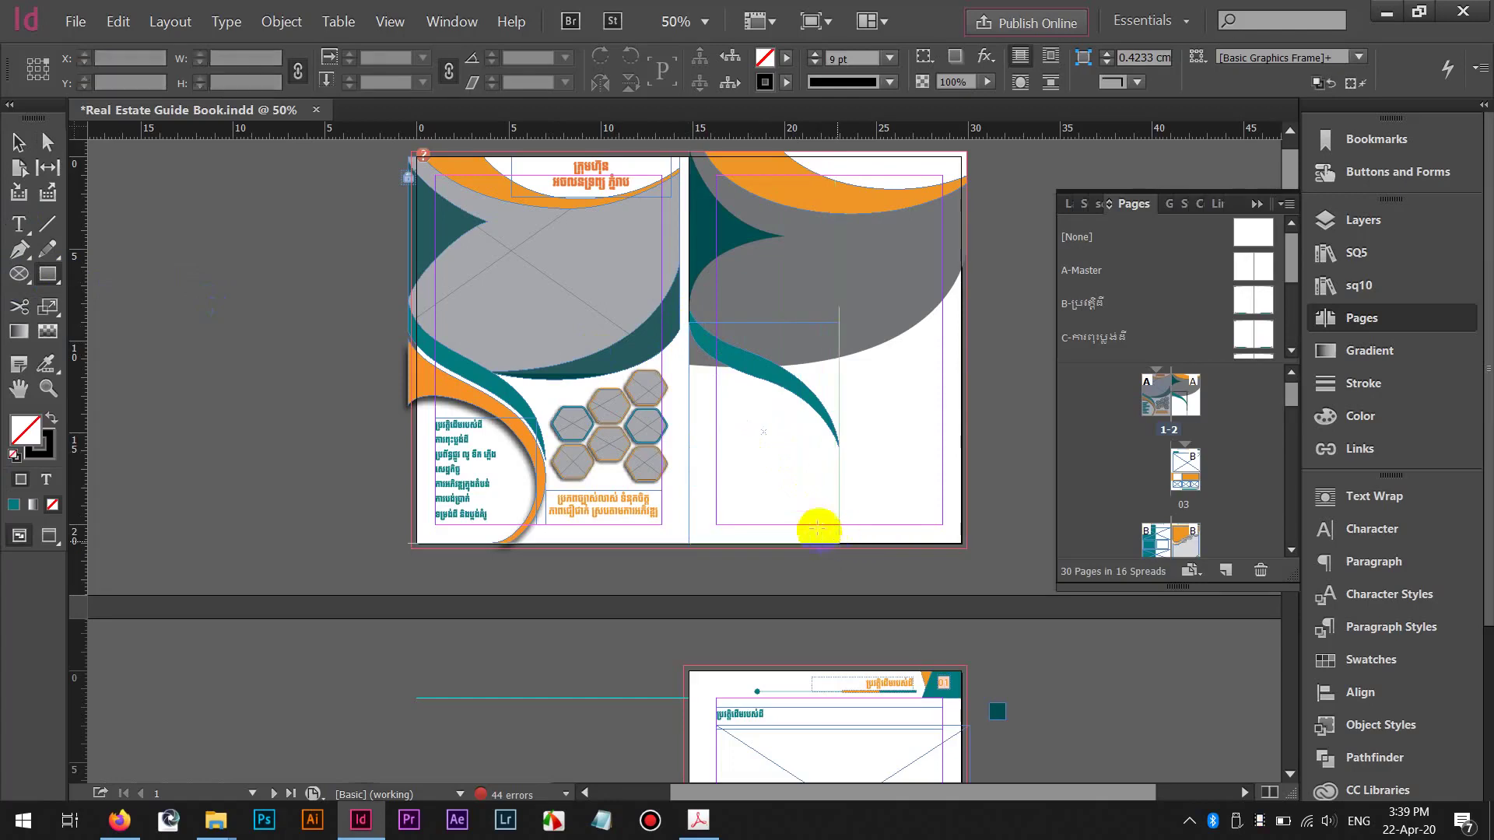
Select the teal curve and the rectangle together and place a copy of both about 10 cm to the right
key(v)
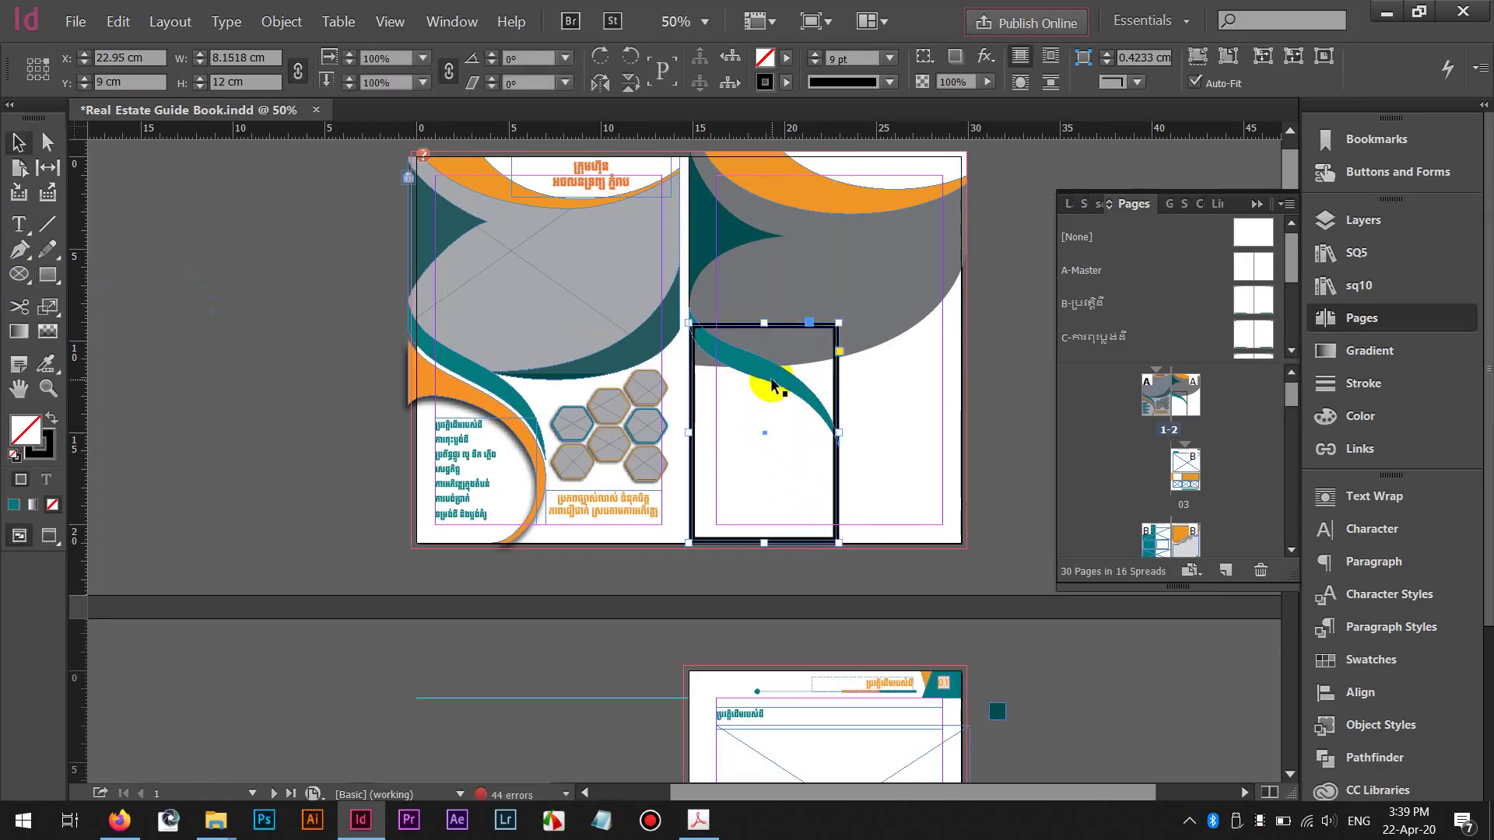
click(771, 383)
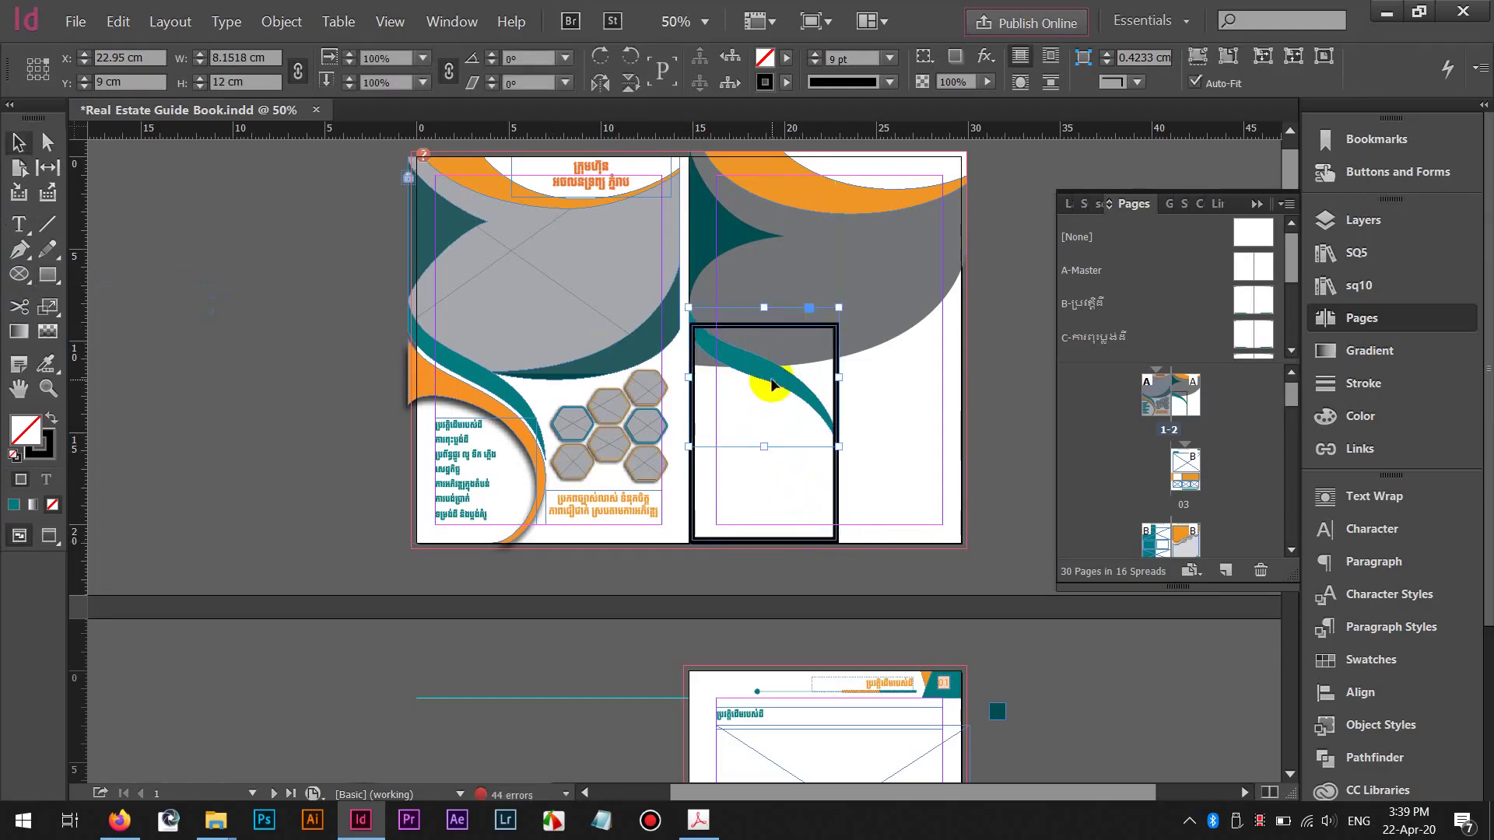
shift+click(694, 530)
drag(760, 378, 905, 398)
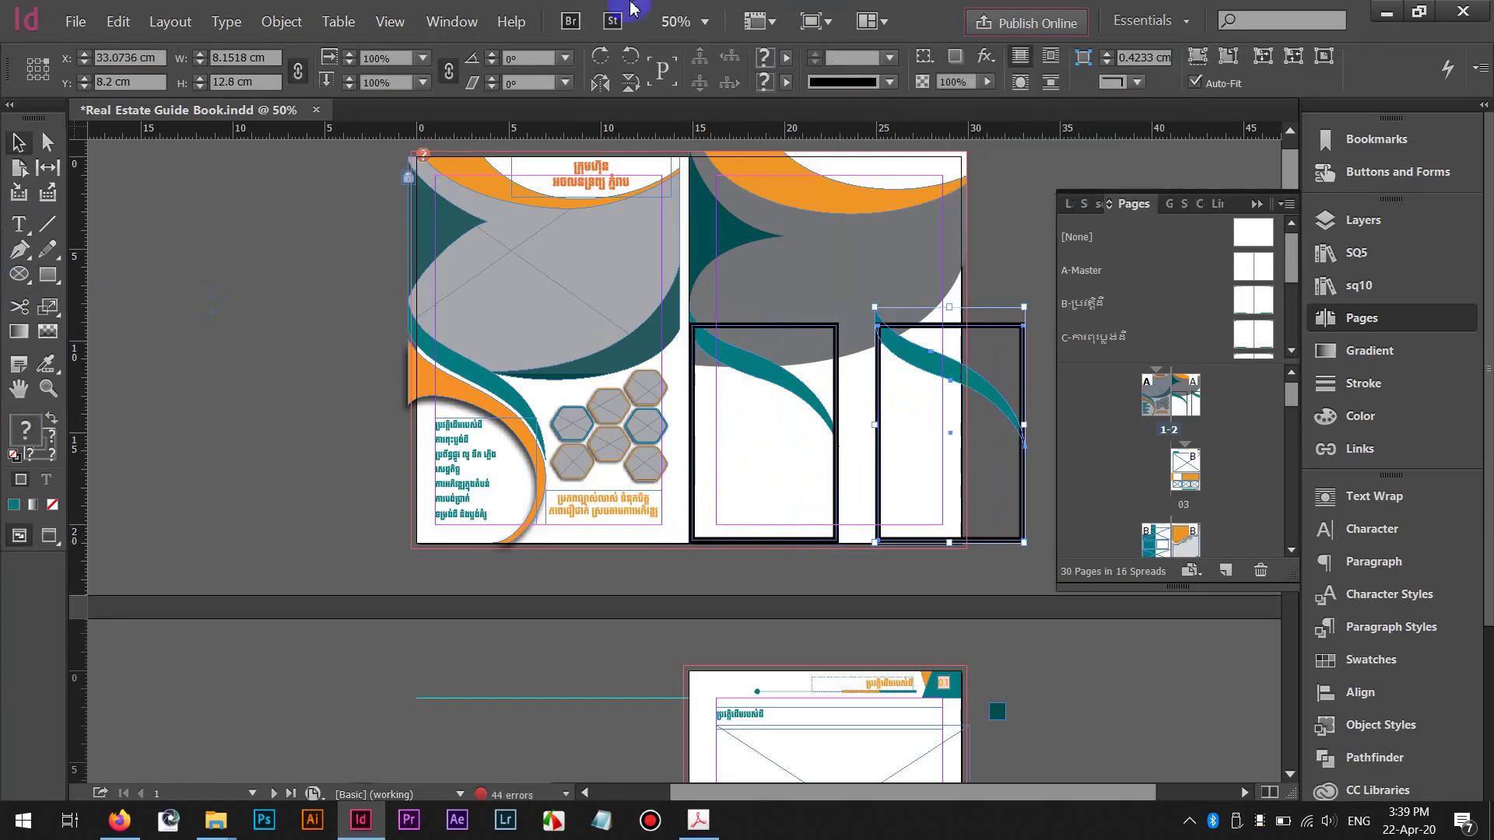
Cut the copied teal curve out of the copied rectangle with the Pathfinder's Minus Back operation
click(282, 21)
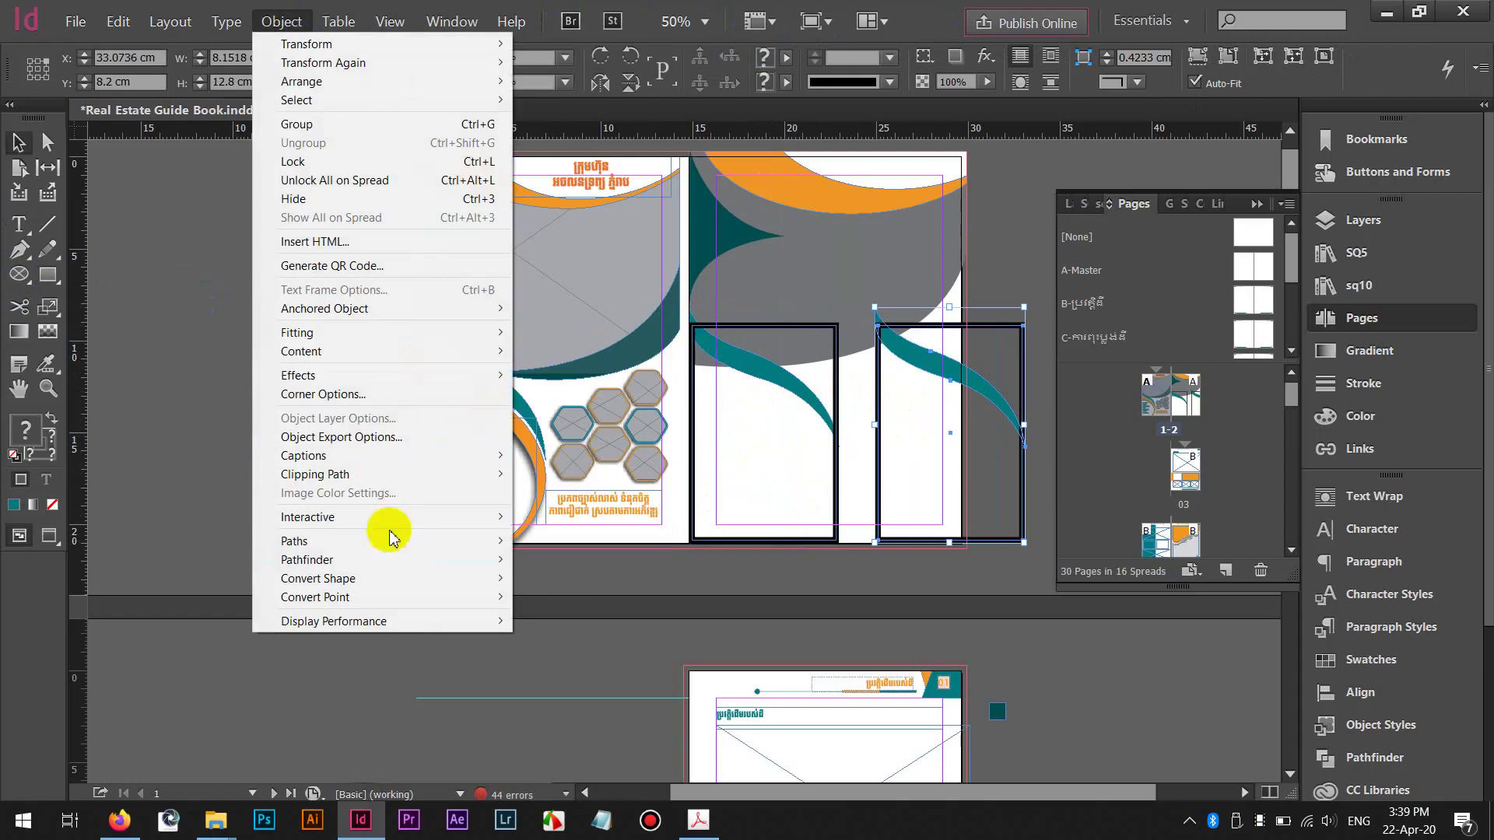
mouse_move(467, 560)
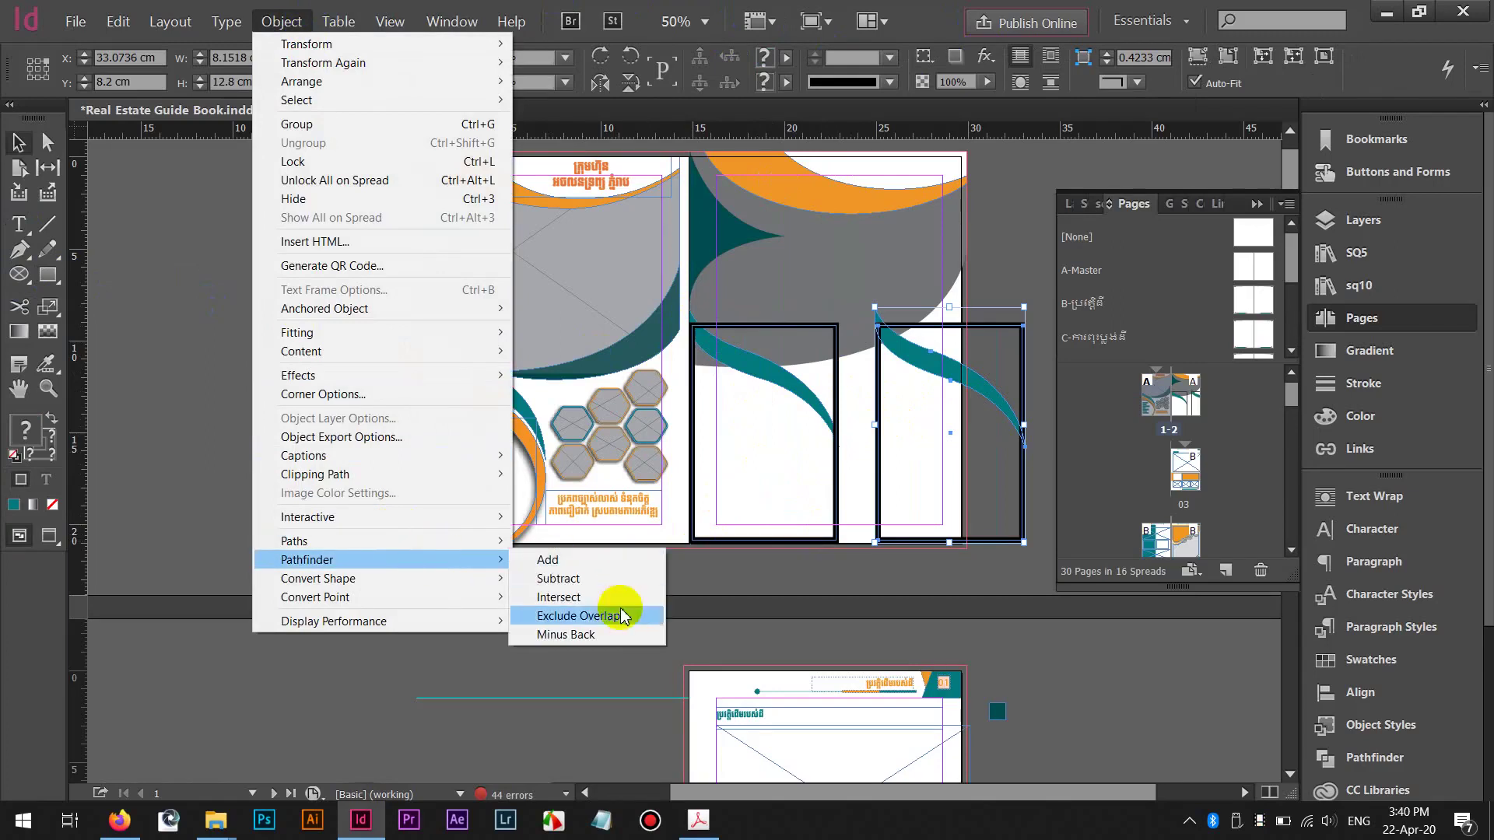
click(612, 634)
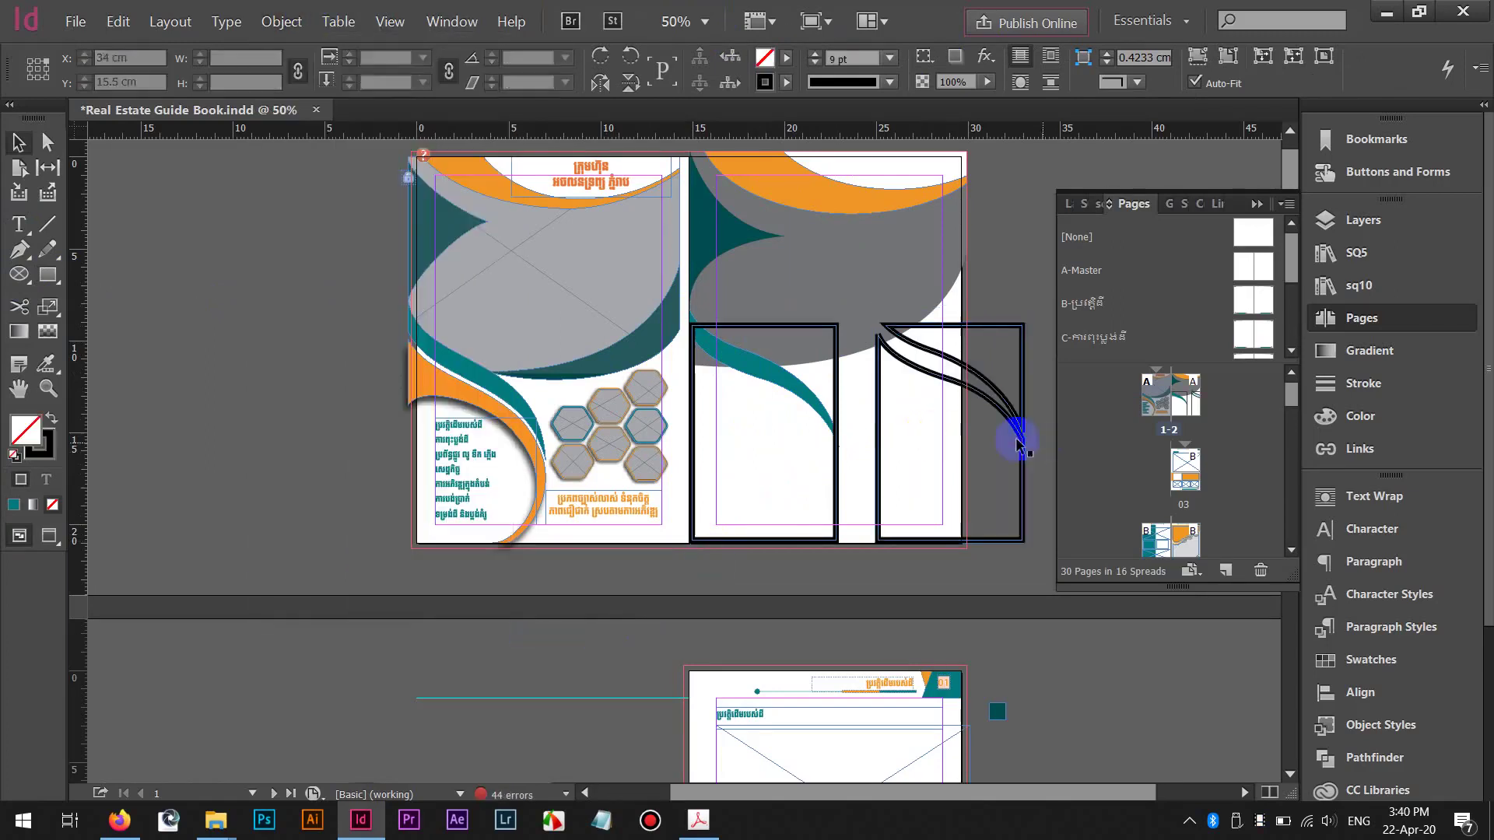
click(1018, 444)
right_click(1021, 442)
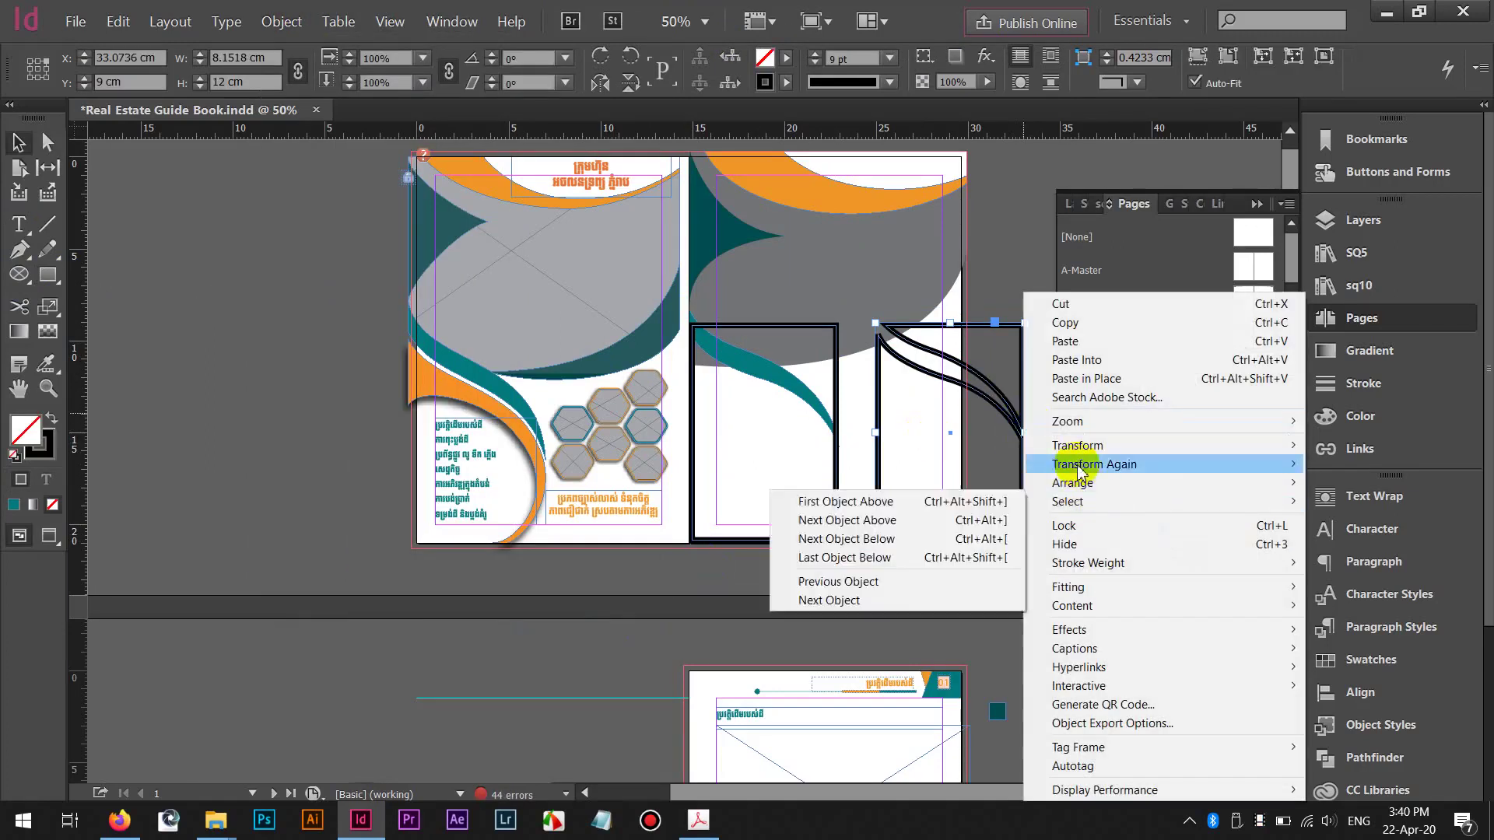
click(979, 397)
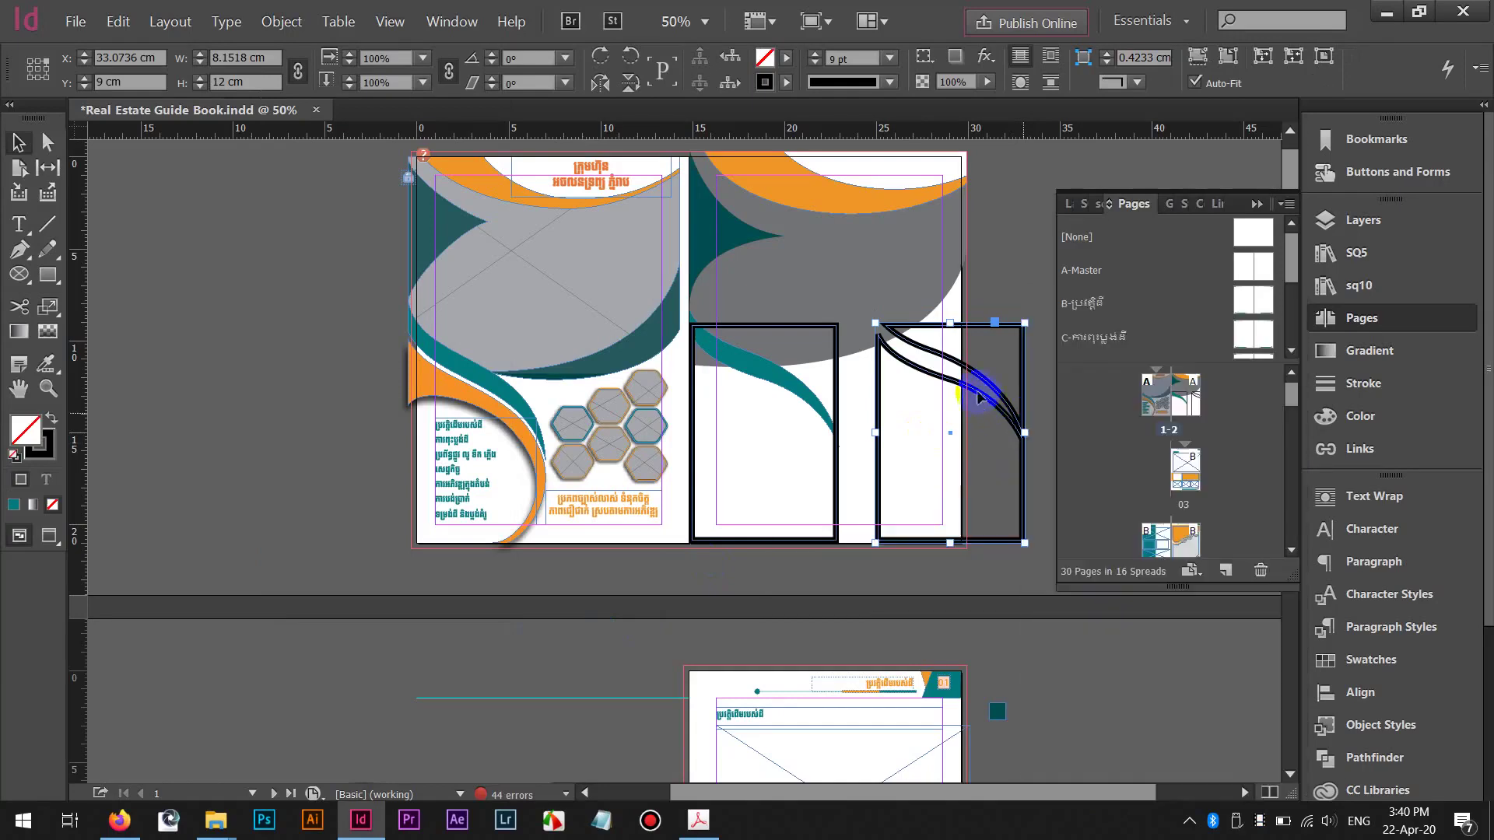
click(1032, 363)
right_click(1024, 360)
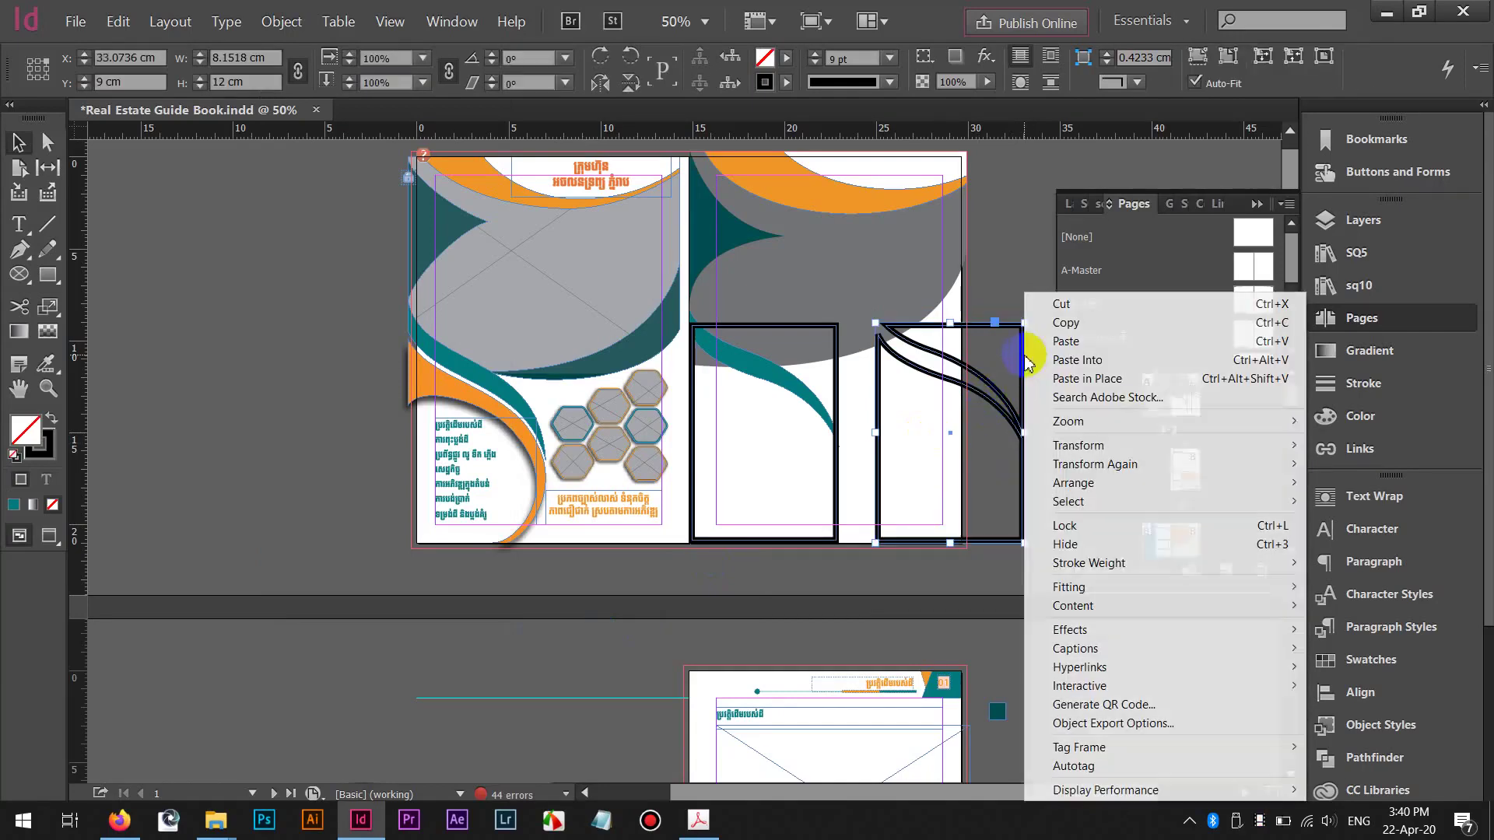
click(285, 21)
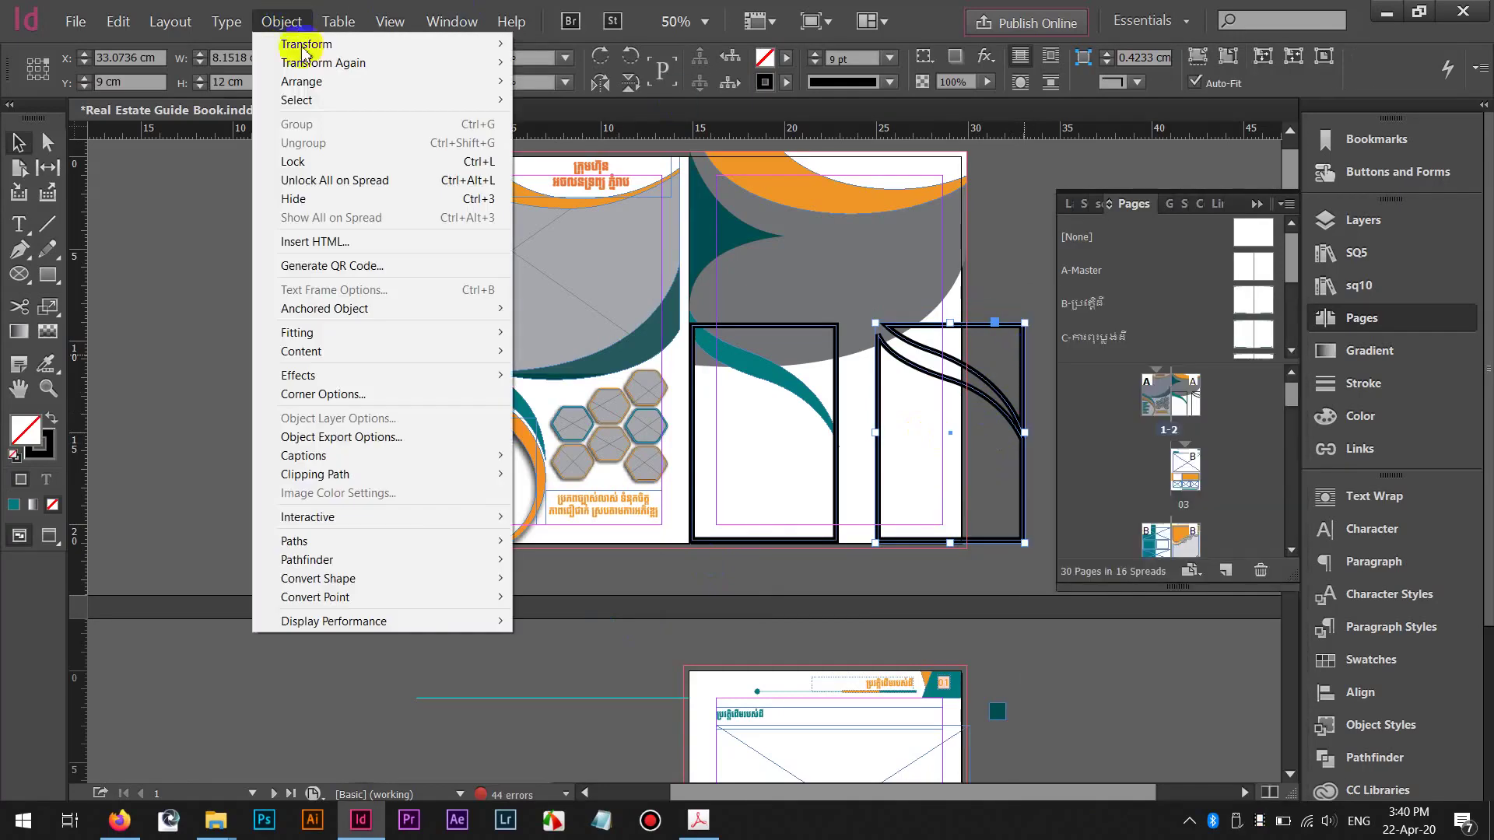
click(355, 187)
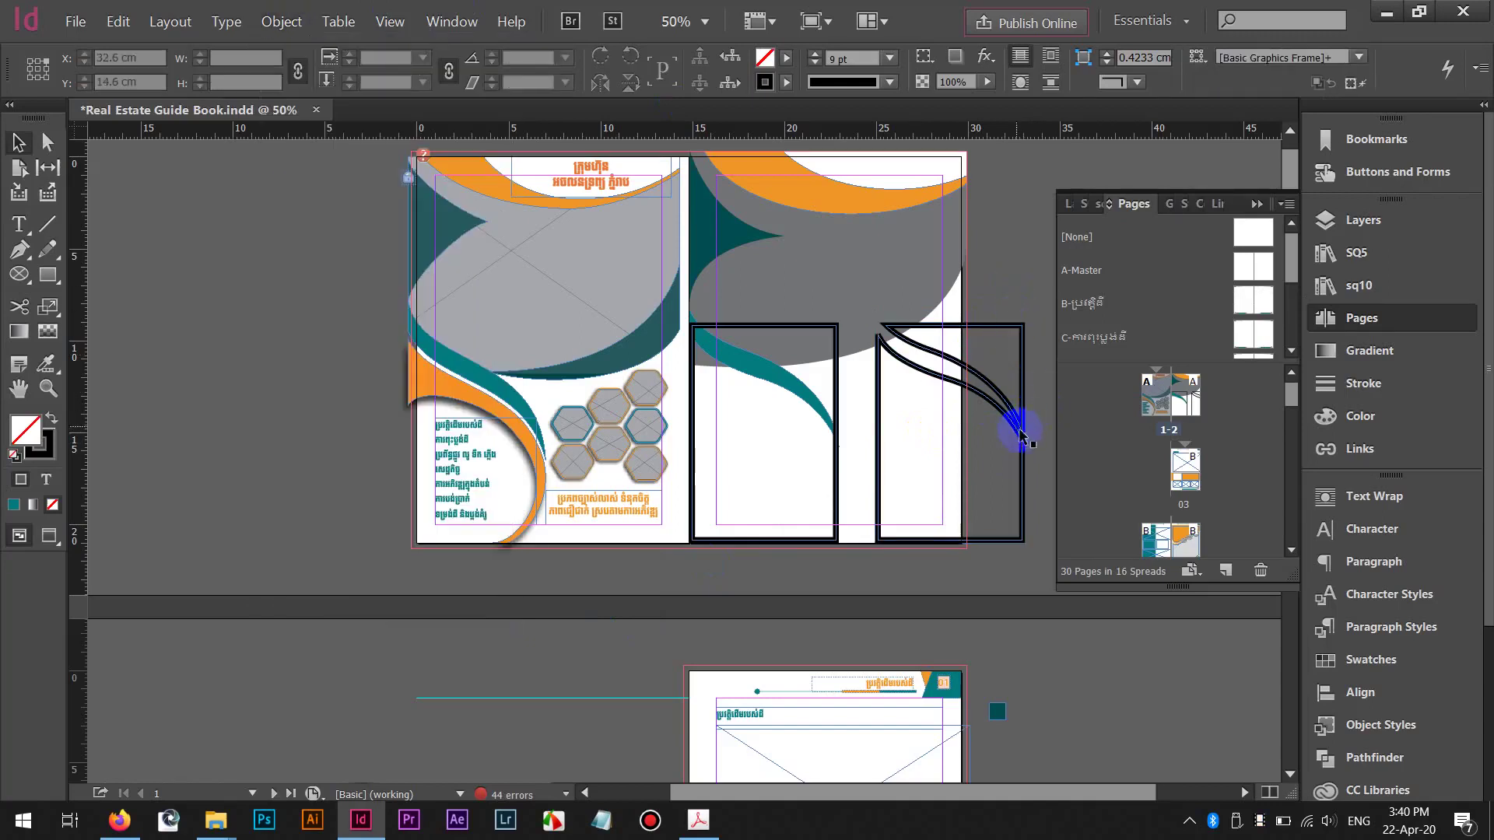
Delete the tip anchor of the upper leftover piece in the cut rectangle copy
drag(1020, 434, 831, 451)
scroll(1012, 432, up, 2)
click(918, 384)
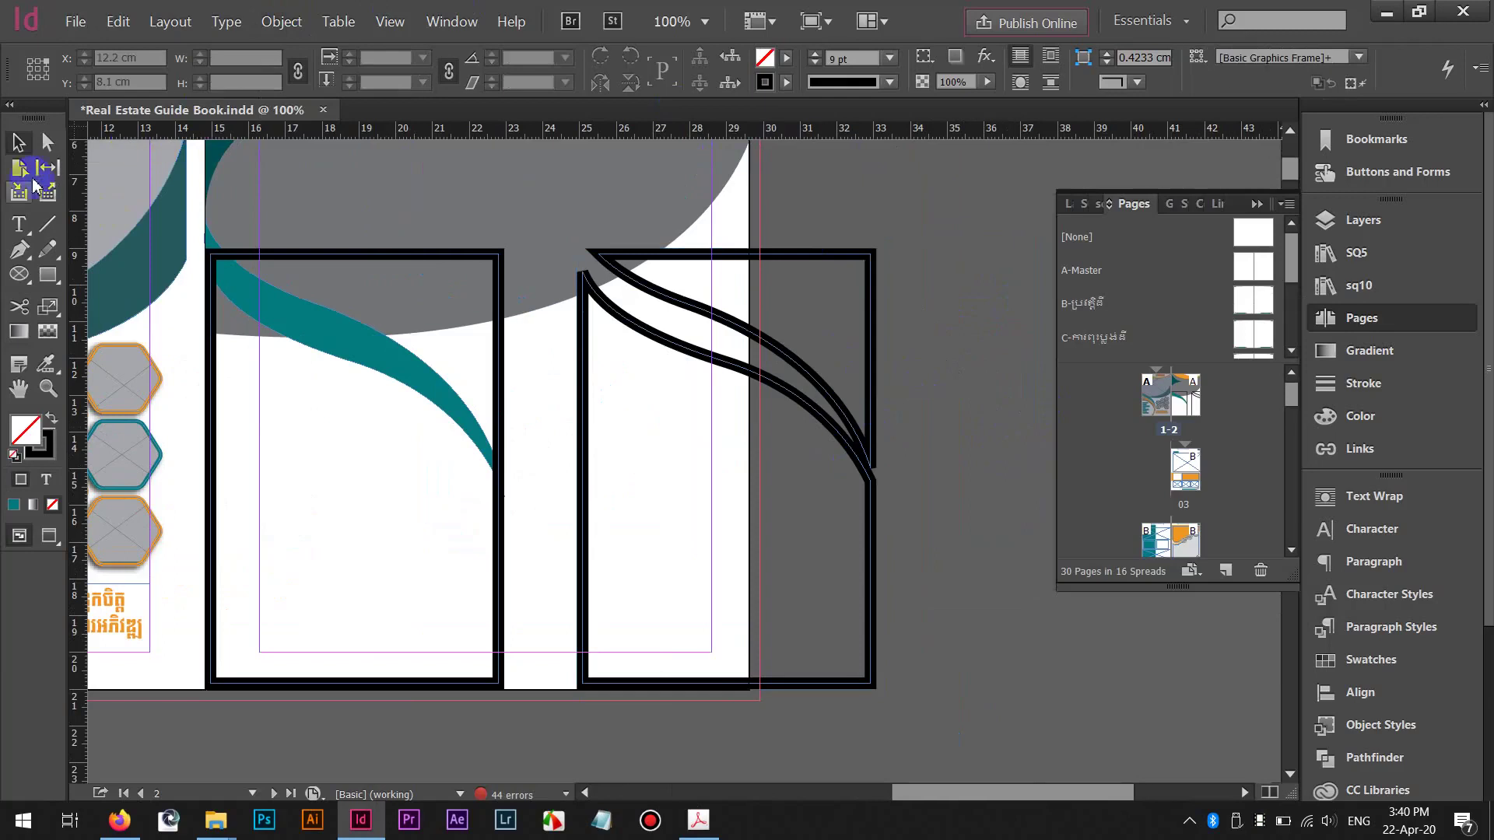
click(48, 142)
click(872, 470)
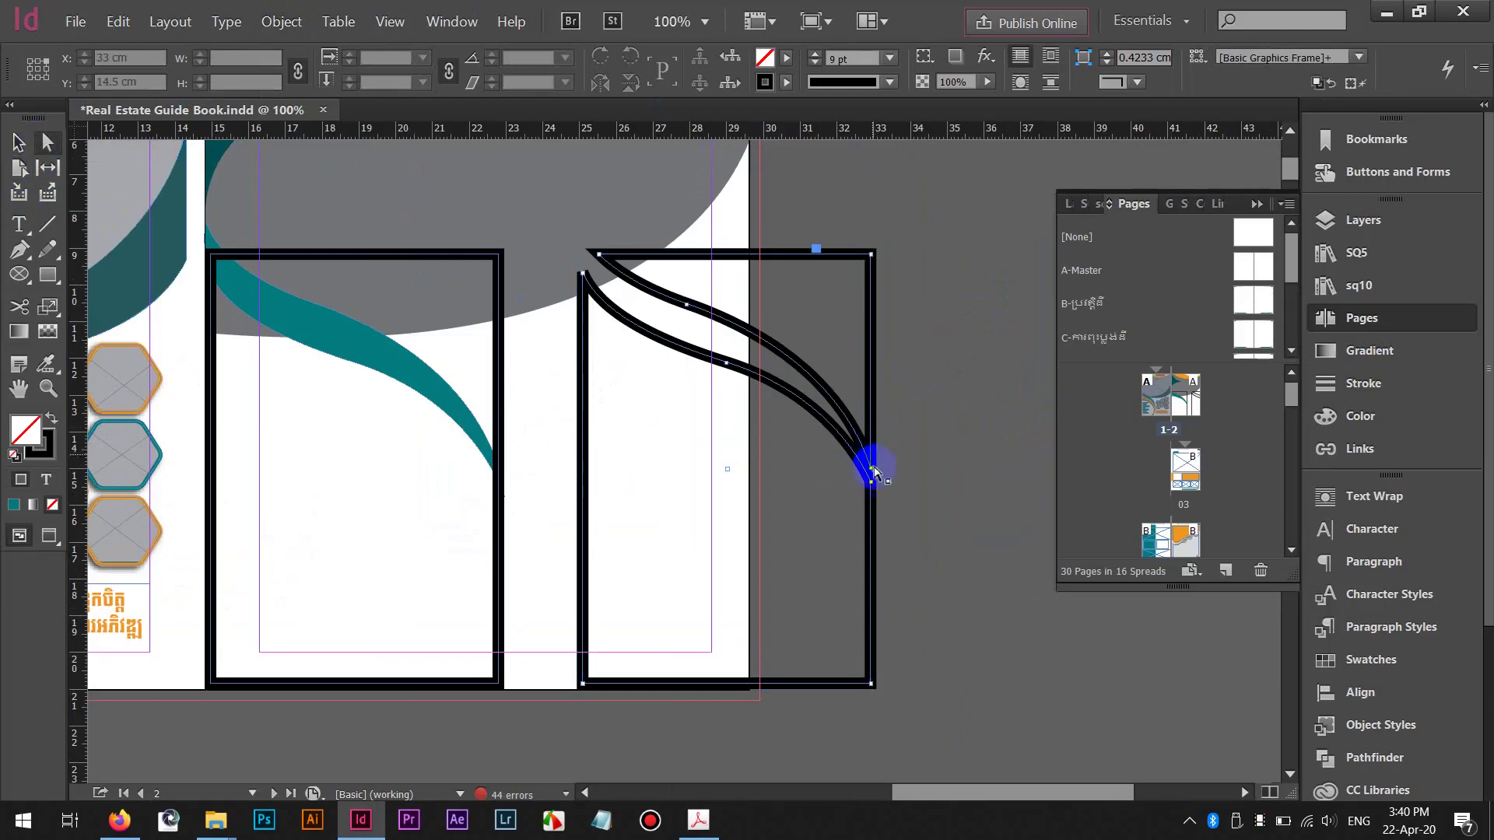
click(871, 471)
click(871, 470)
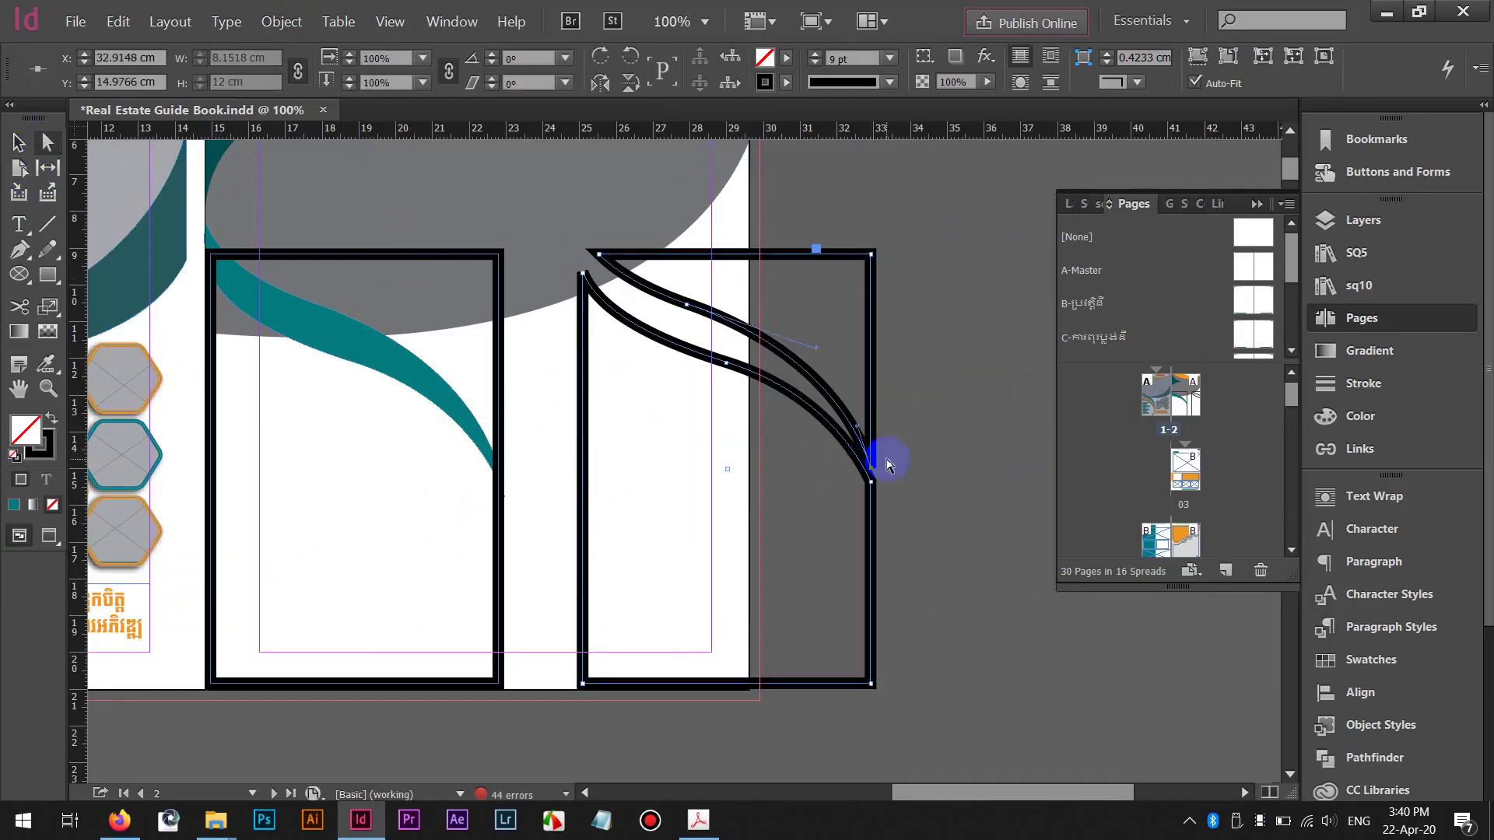
key(Delete)
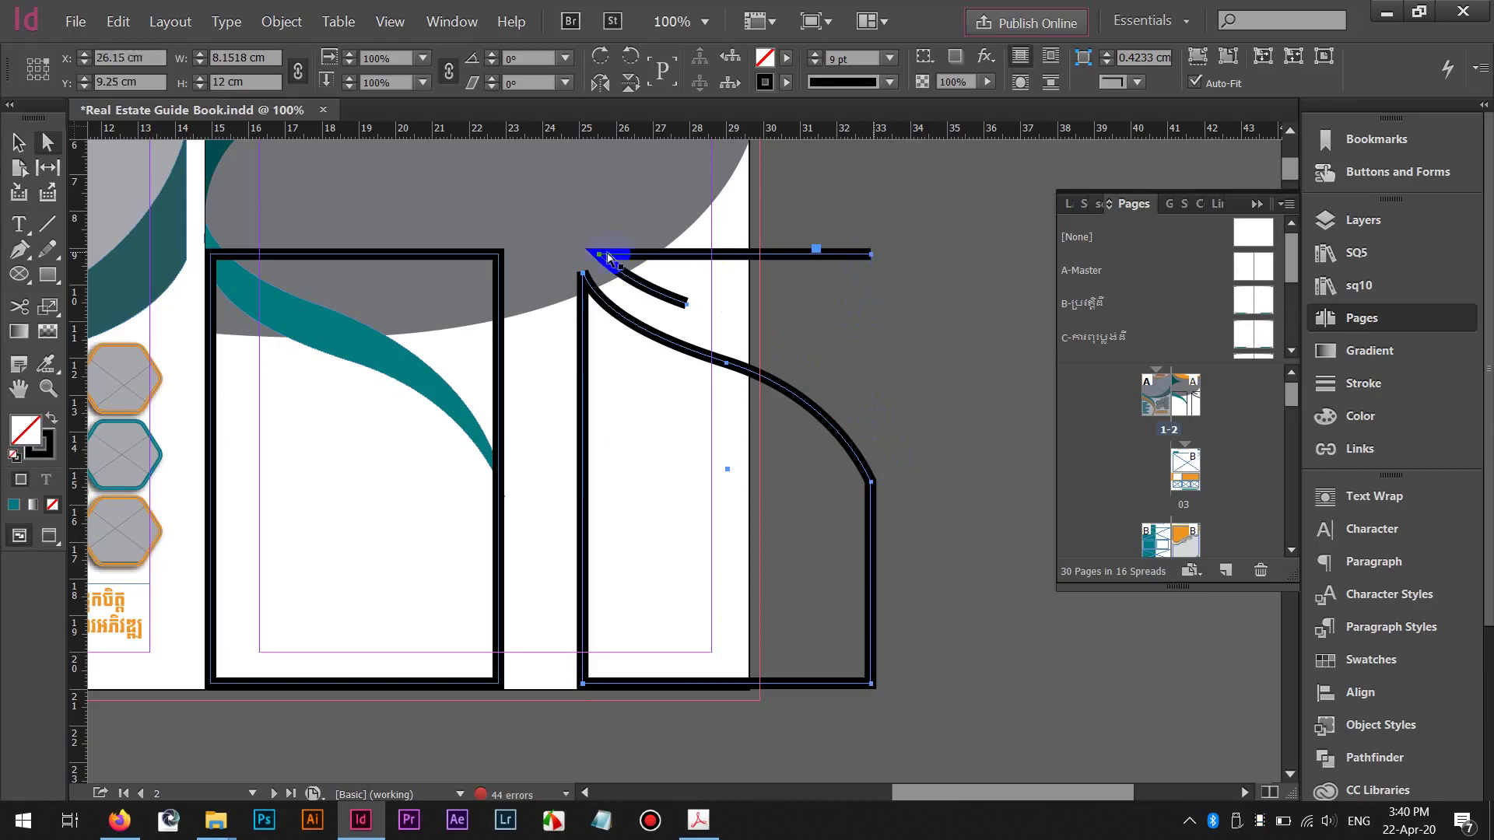
Delete the remaining segments of the upper leftover piece, keeping only the lower curved shape
key(Delete)
key(ctrl+z)
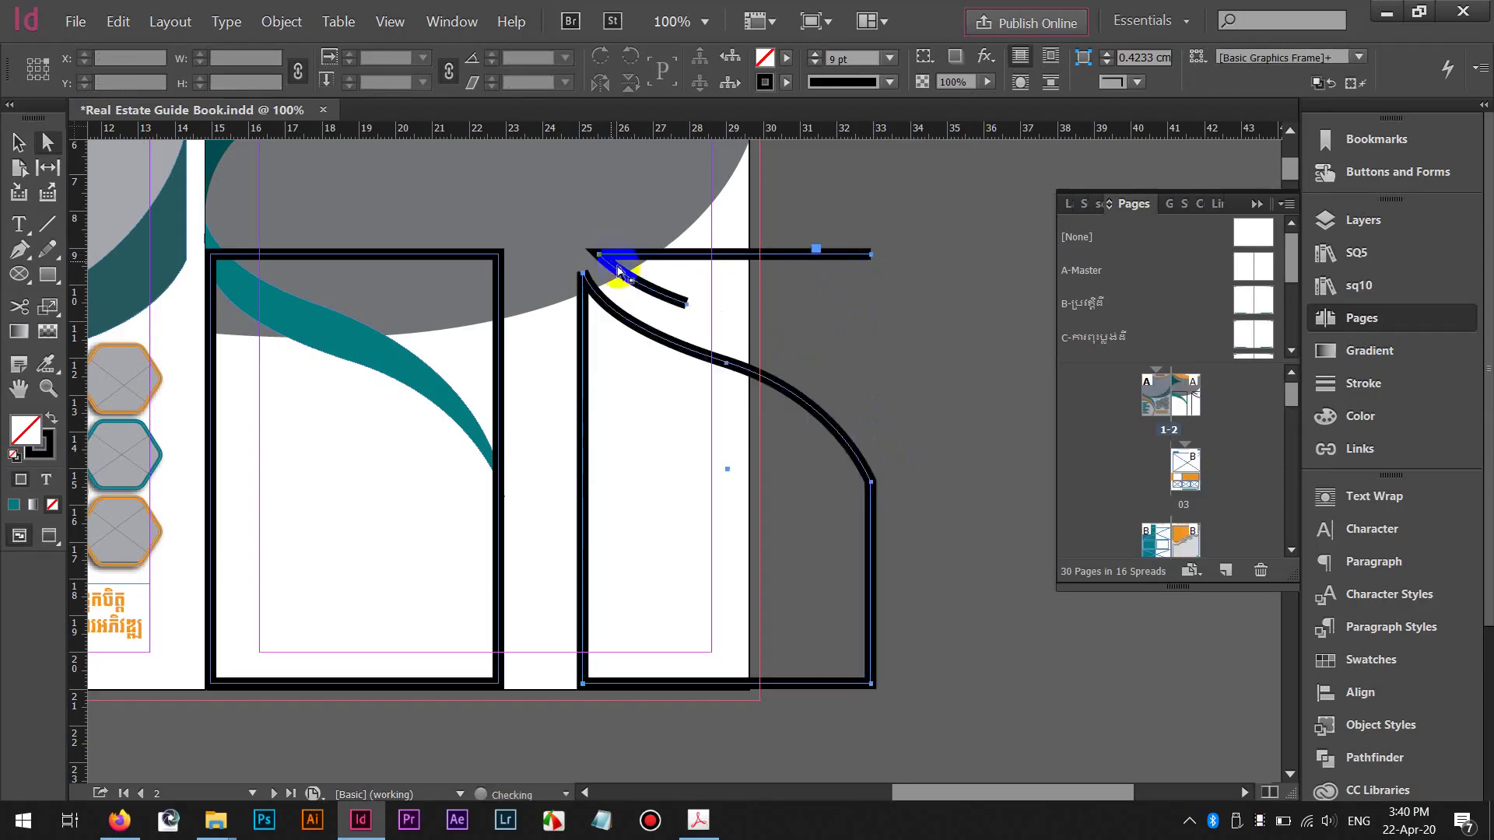
click(601, 257)
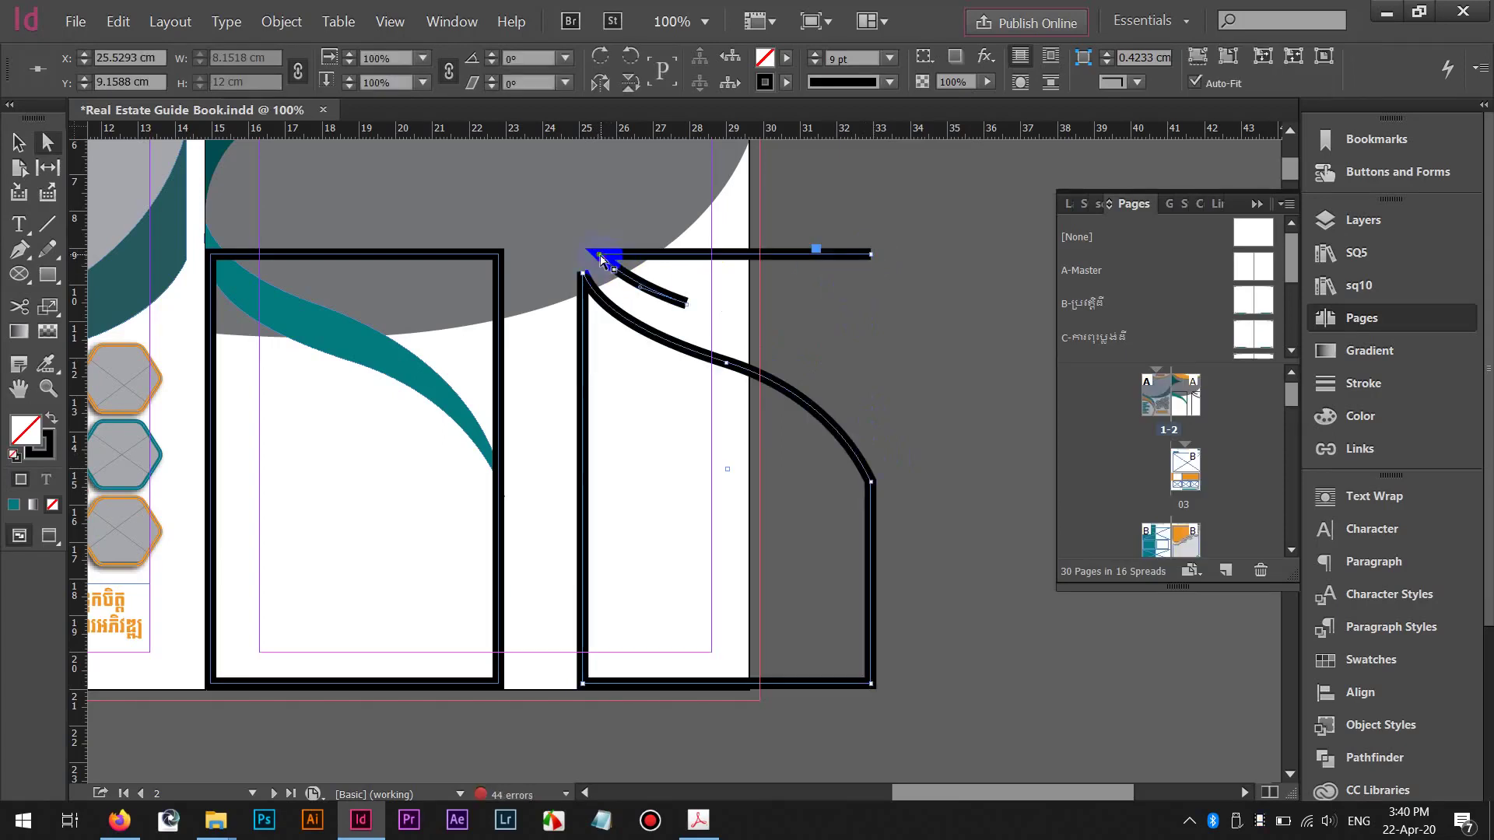
drag(601, 257, 871, 263)
drag(780, 243, 906, 304)
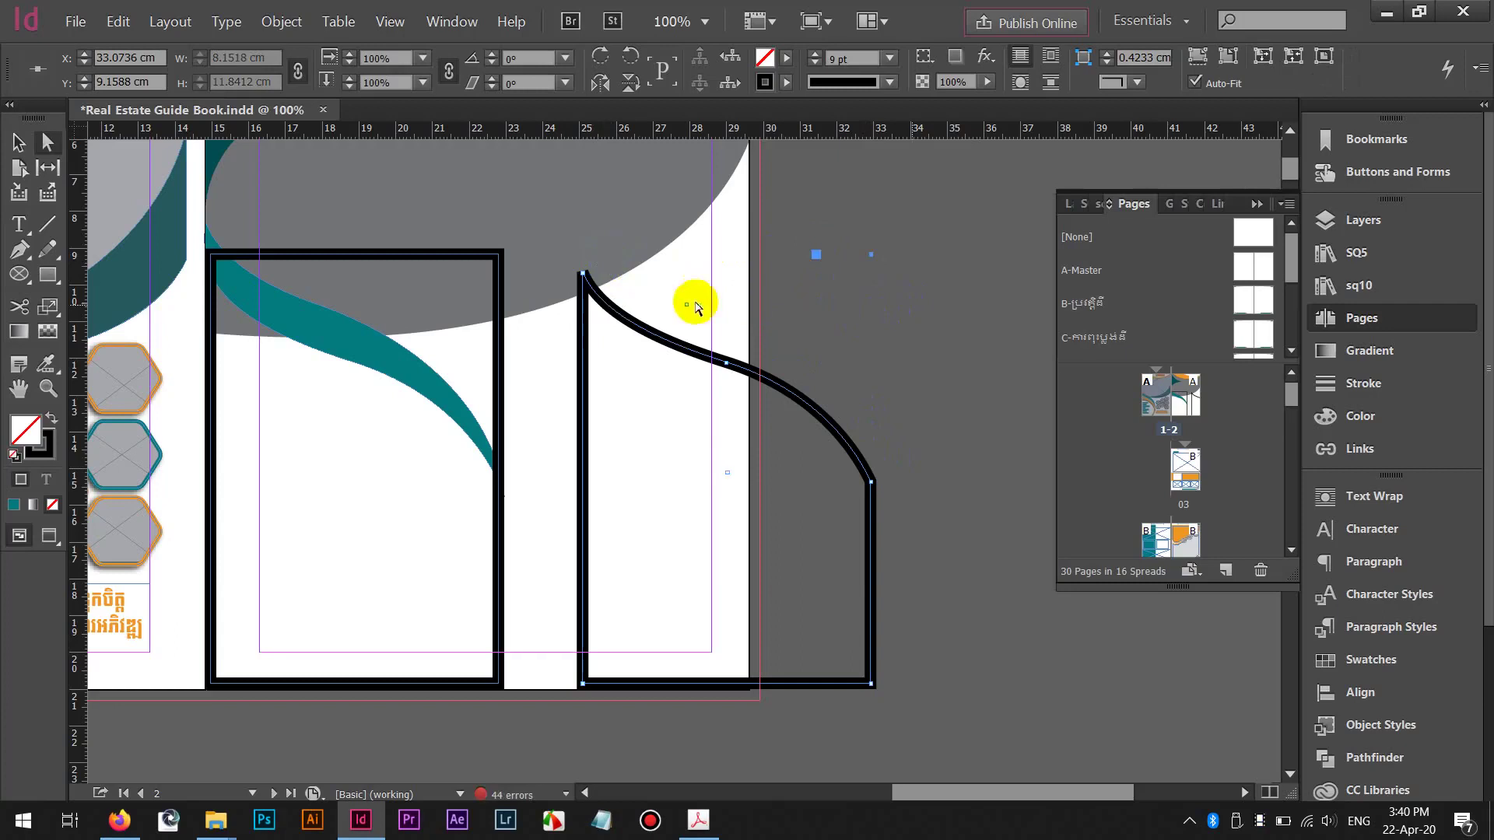
key(Delete)
click(787, 254)
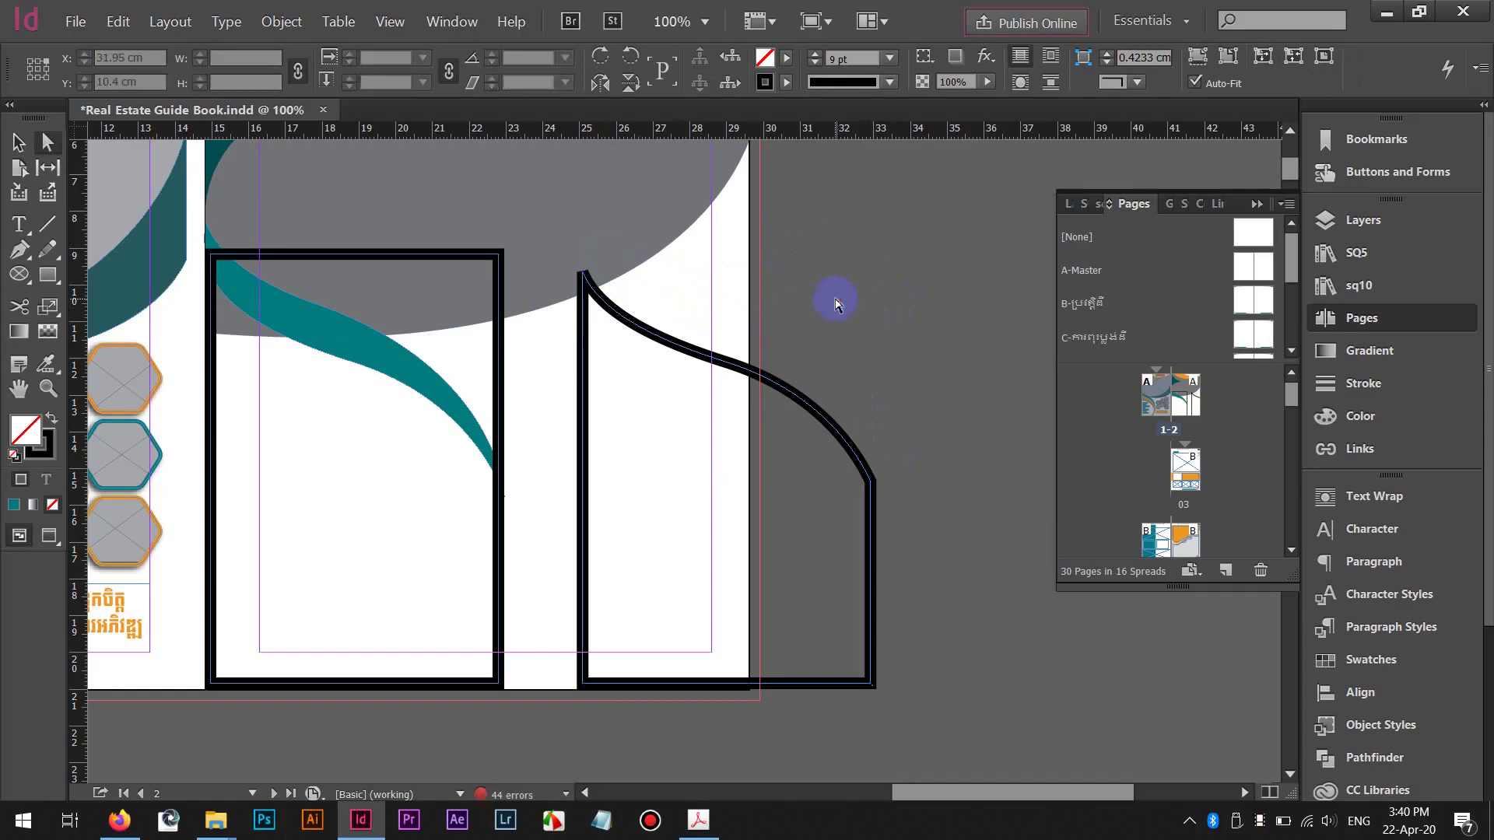
Remove the stroke from the curved shape and fill it with the orange swatch R=241 G=150 B=33
click(735, 373)
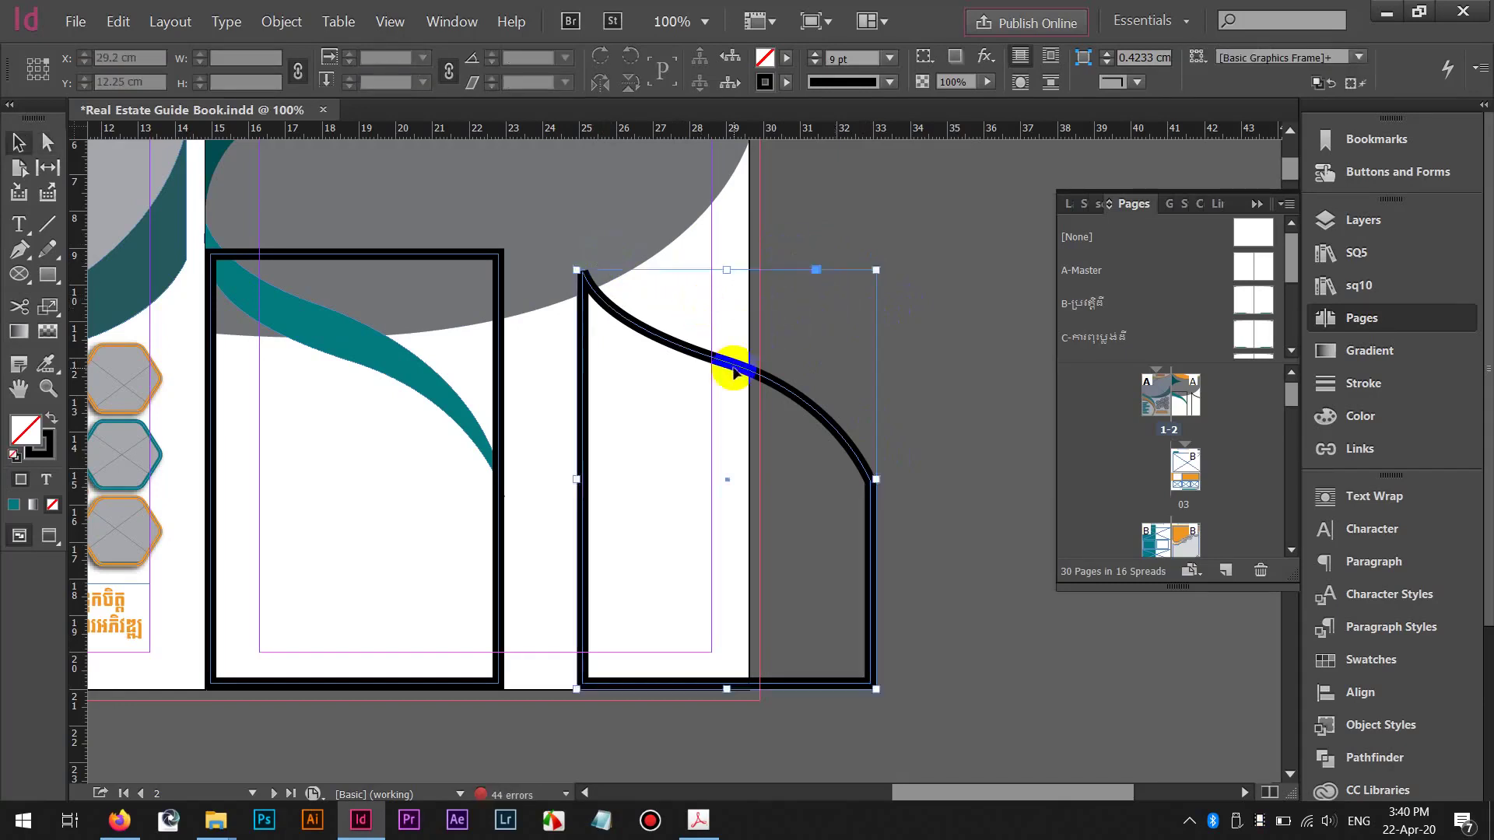
click(815, 67)
click(786, 57)
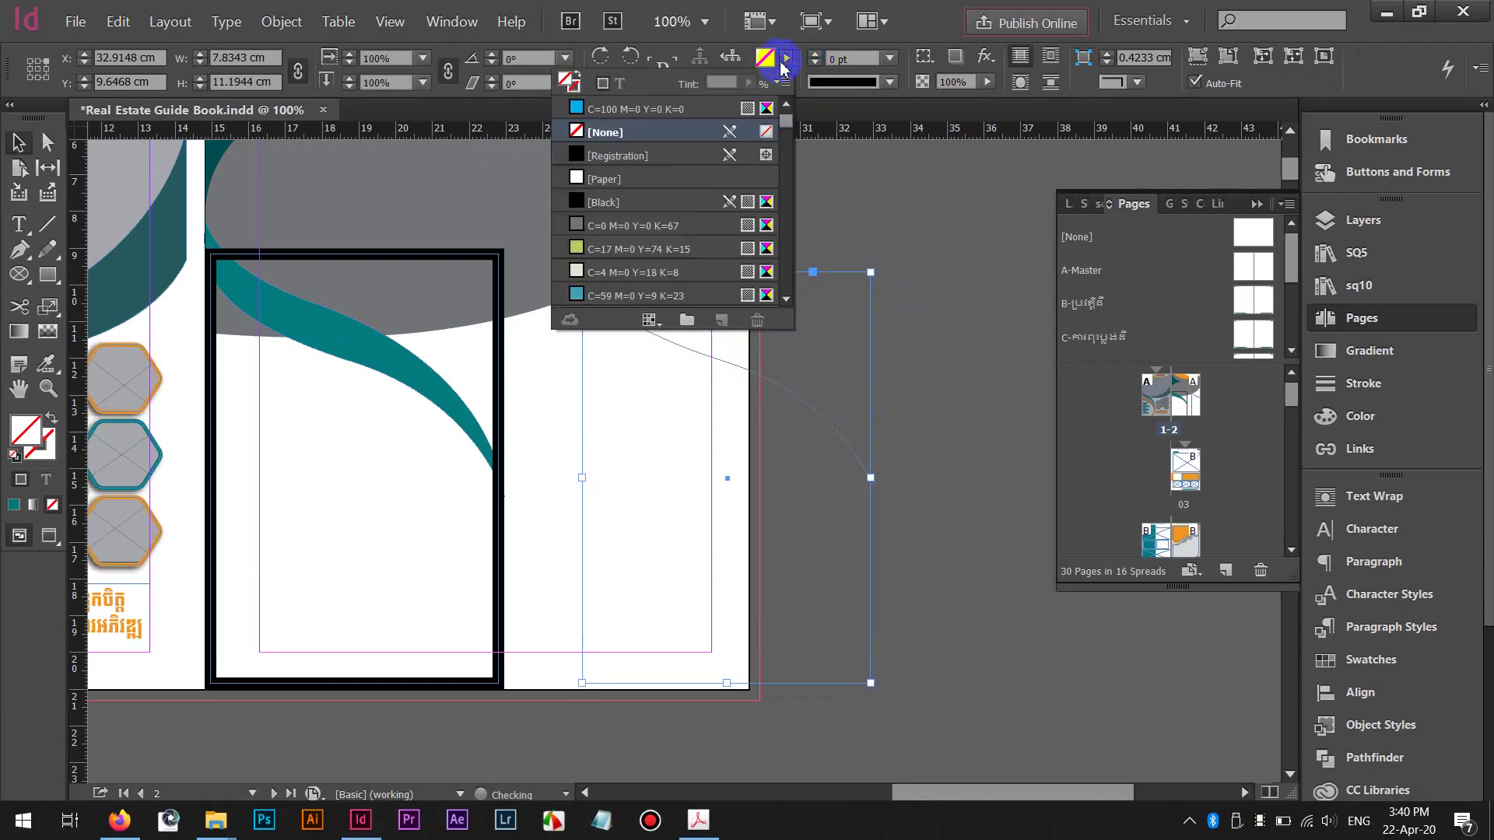
drag(797, 137, 786, 304)
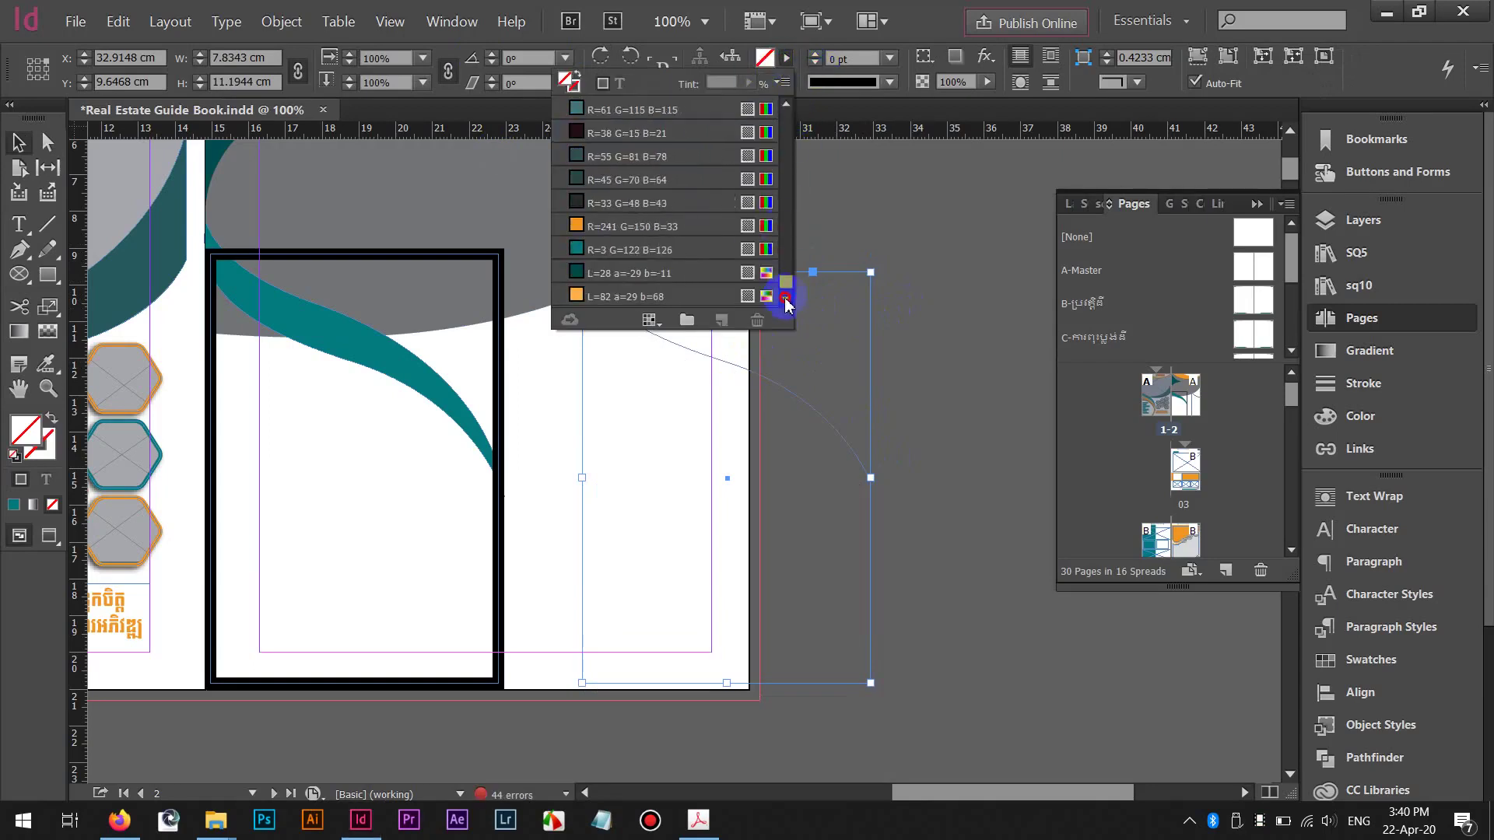
click(640, 227)
click(914, 288)
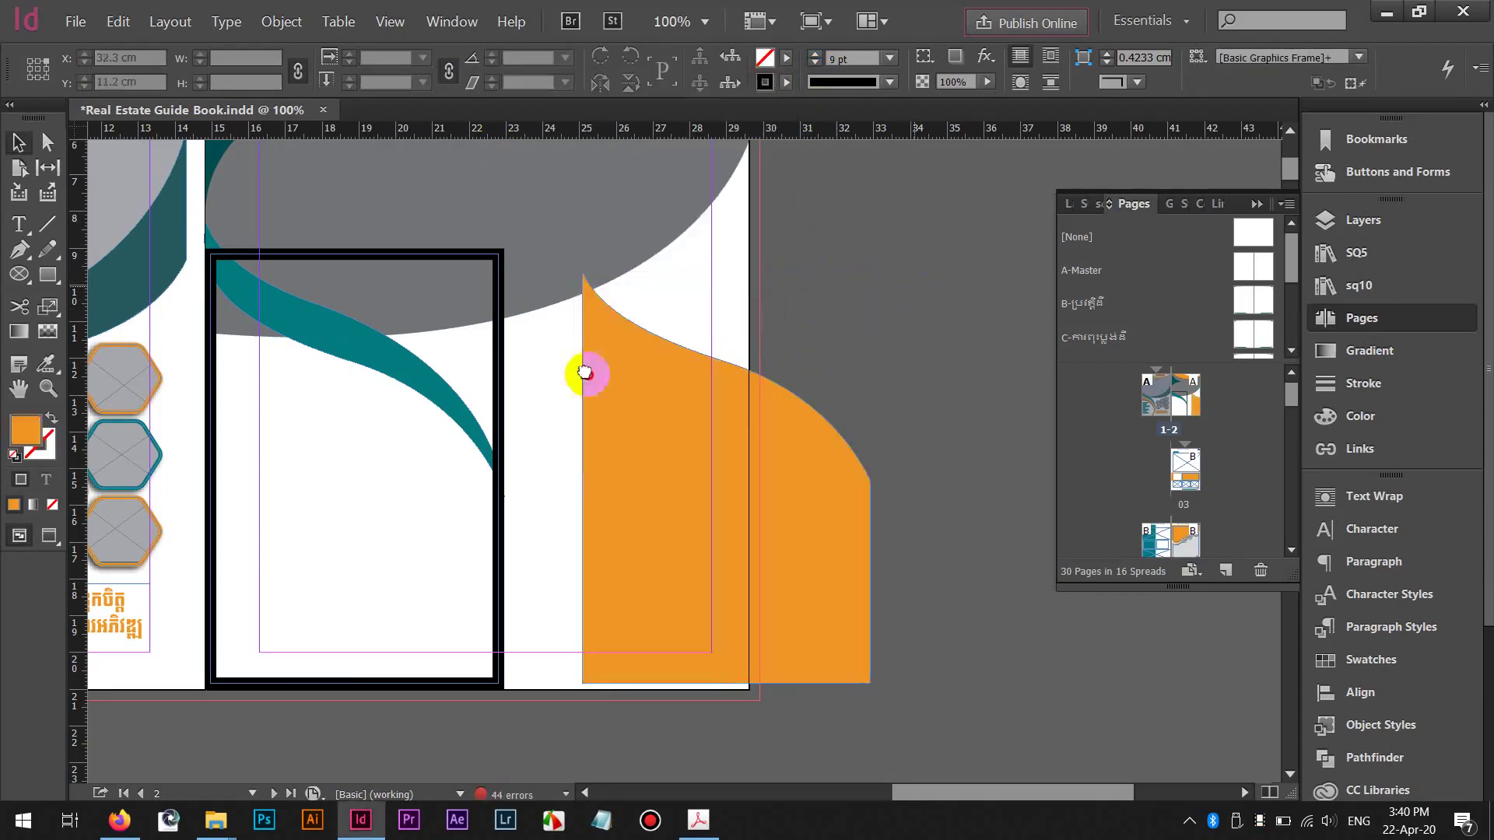
Move the orange shape against the spine just below the original teal curve and delete the black-outlined rectangle
drag(587, 374, 736, 371)
drag(838, 422, 521, 438)
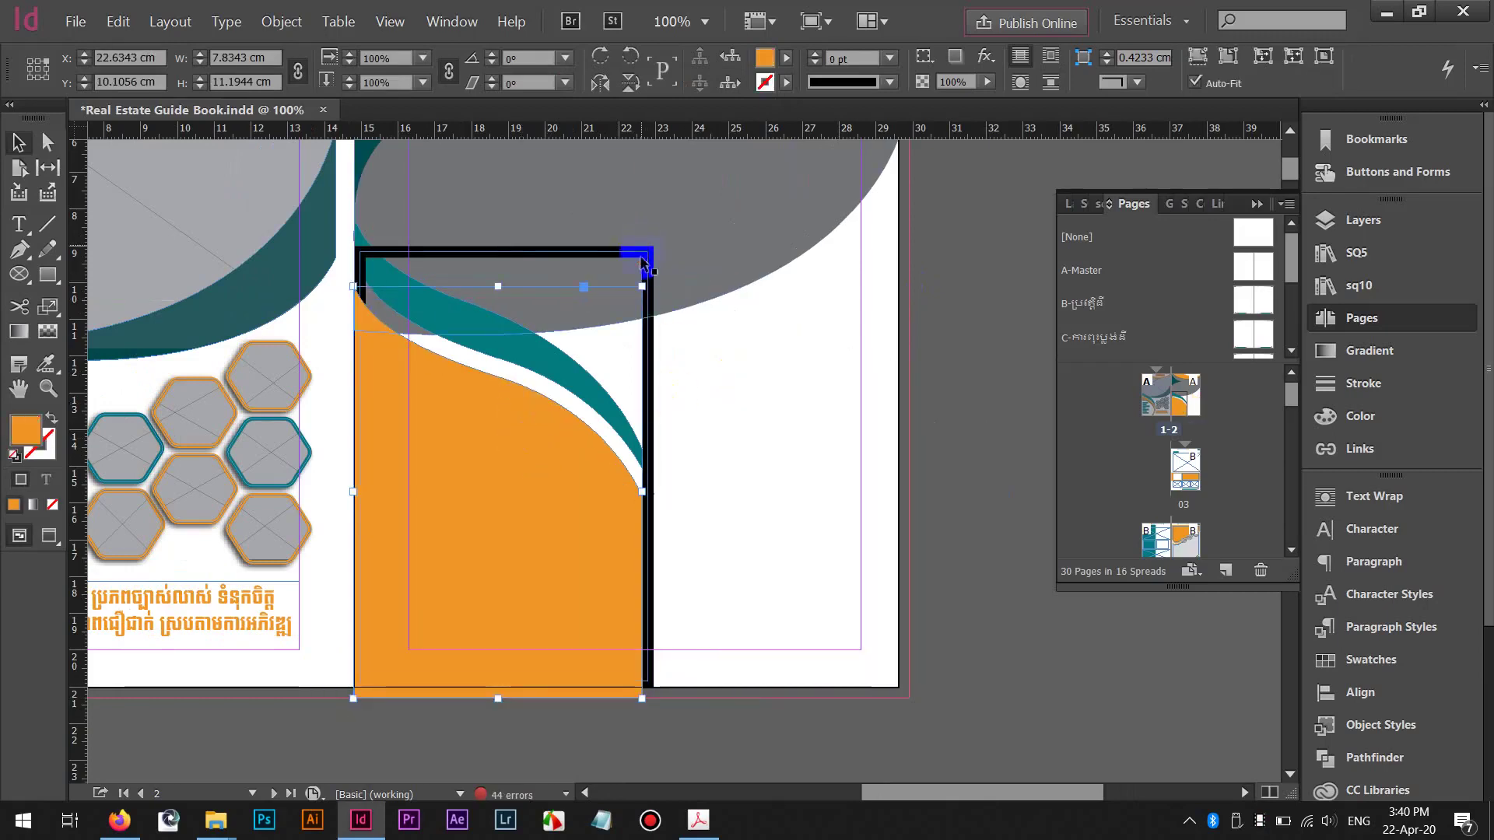
drag(642, 259, 986, 282)
key(Delete)
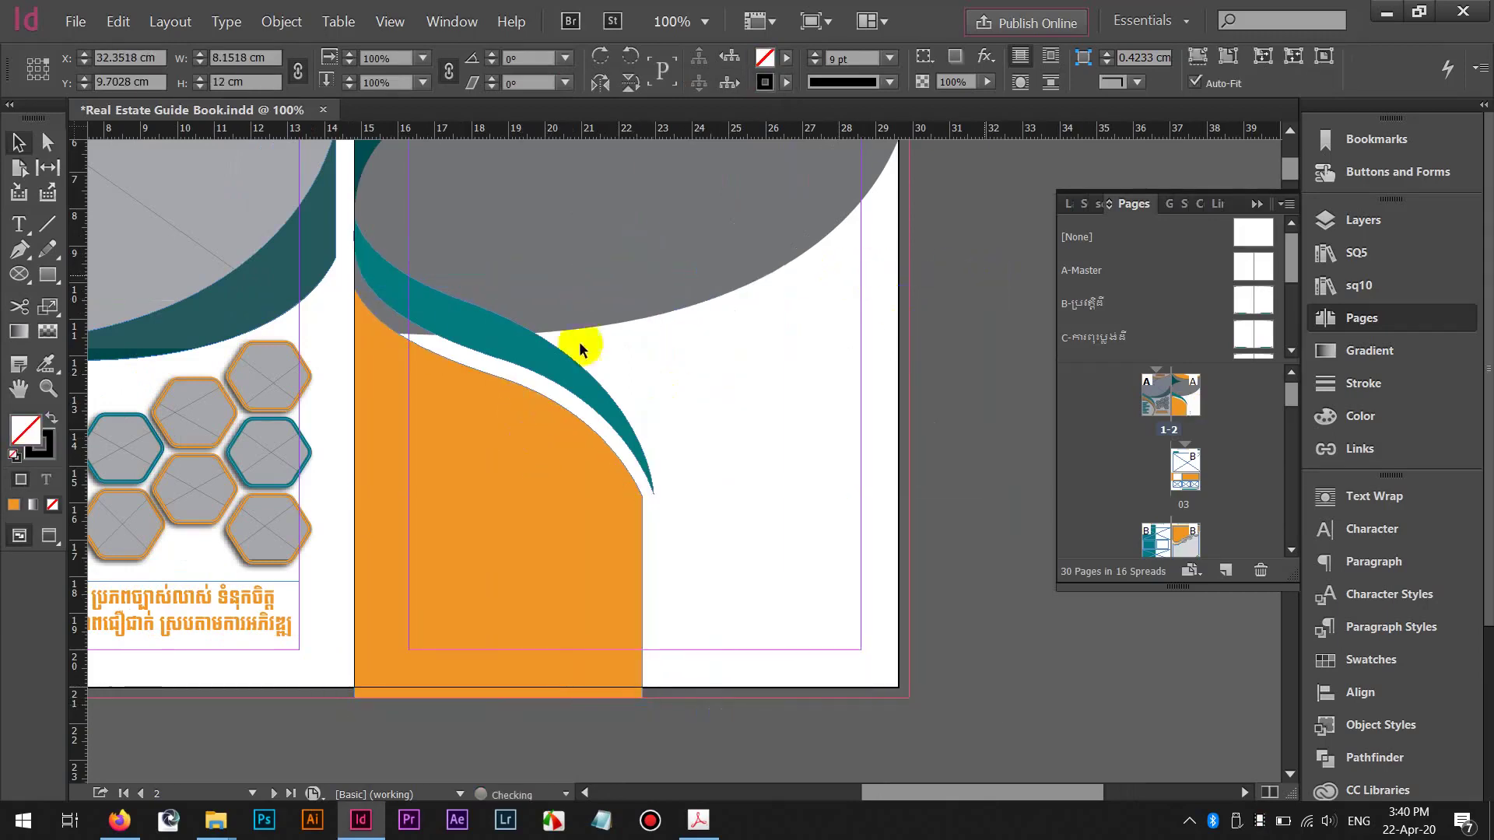
Draw an ellipse frame about 7.74 by 9.25 cm over the orange shape, extending past its right side and the page's bottom edge
drag(594, 524, 828, 477)
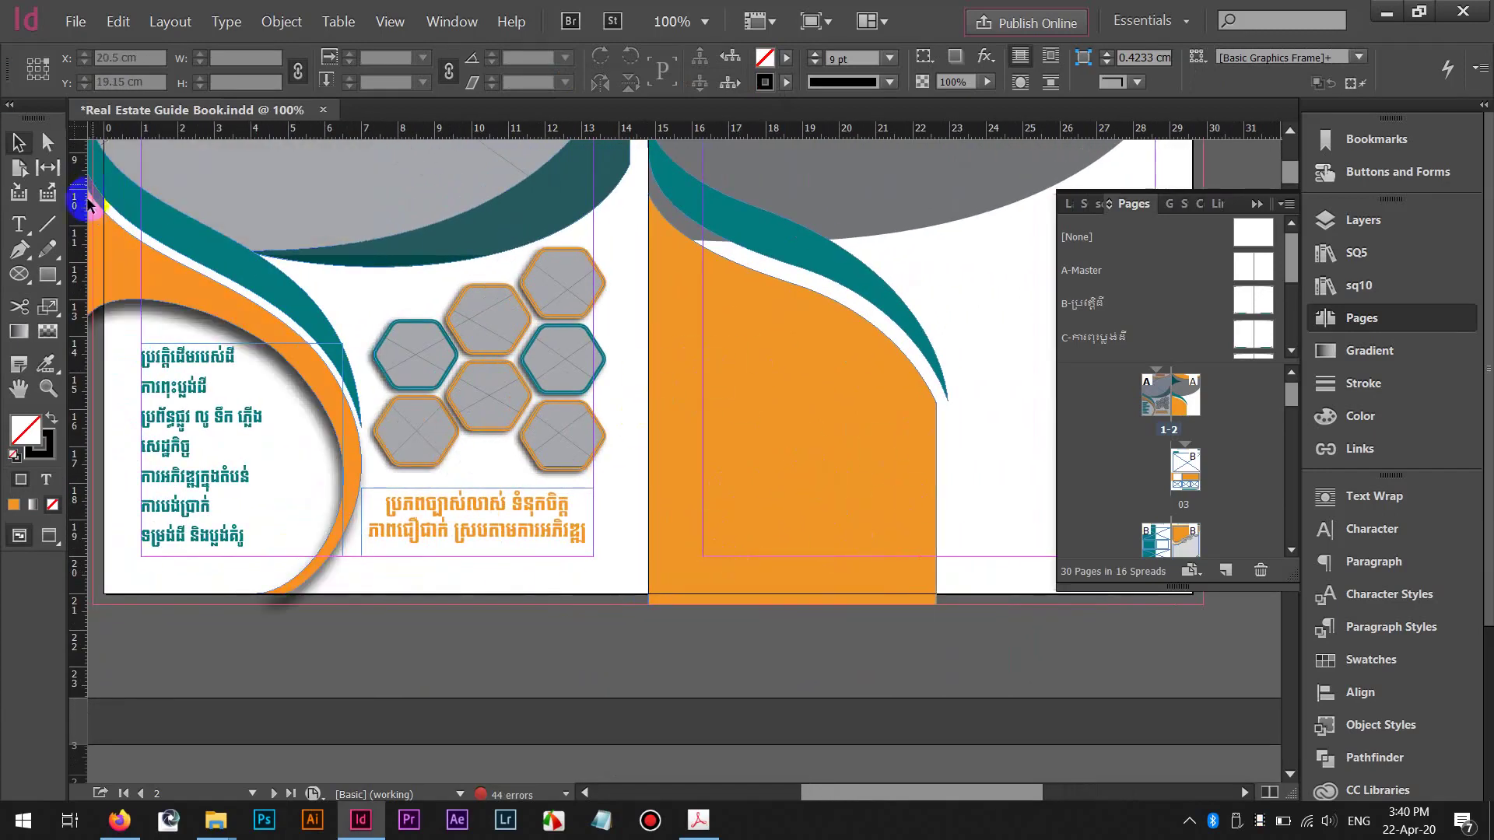
click(27, 275)
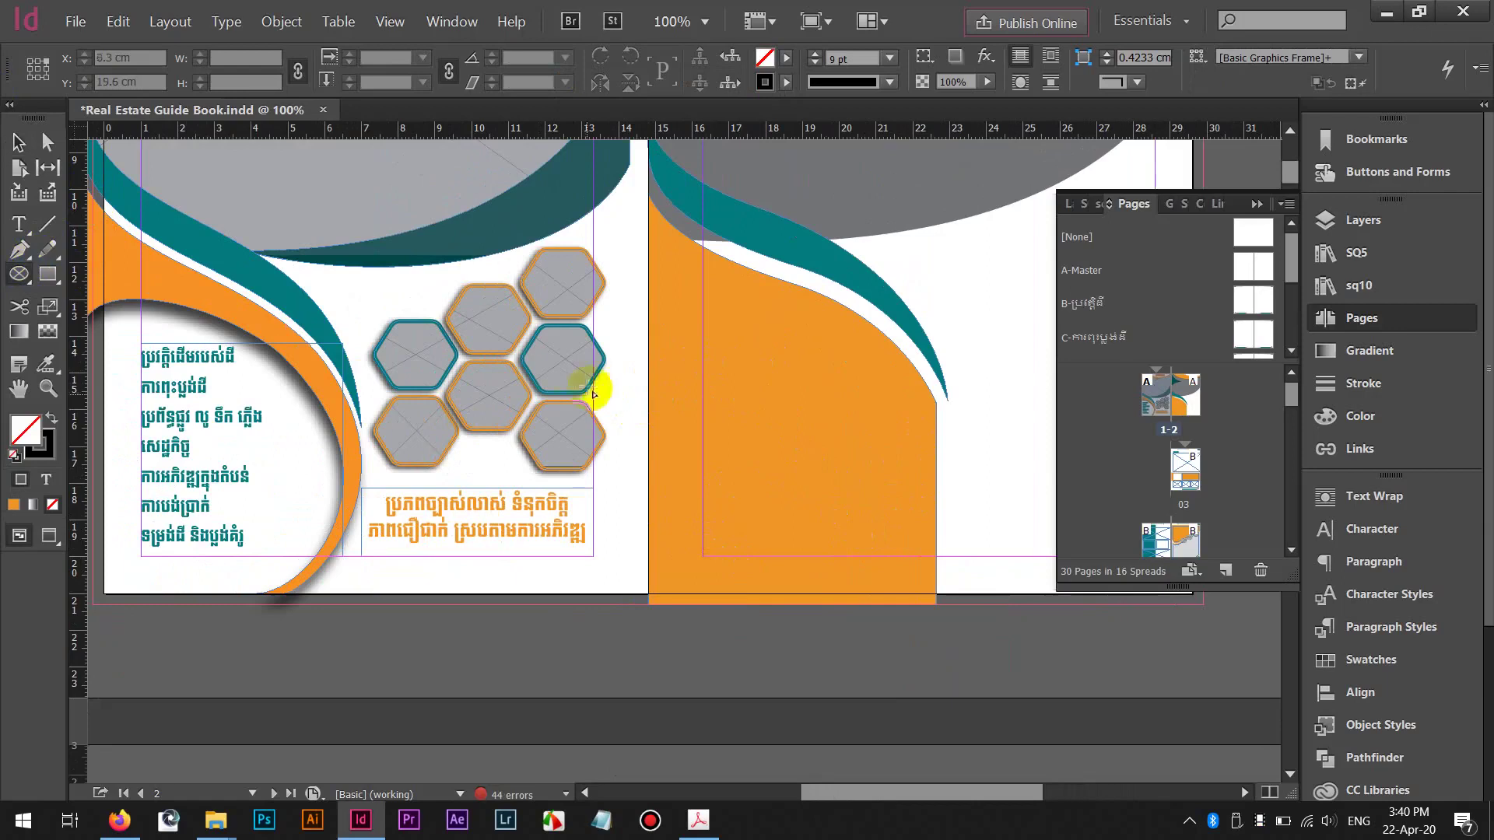
drag(670, 314, 951, 654)
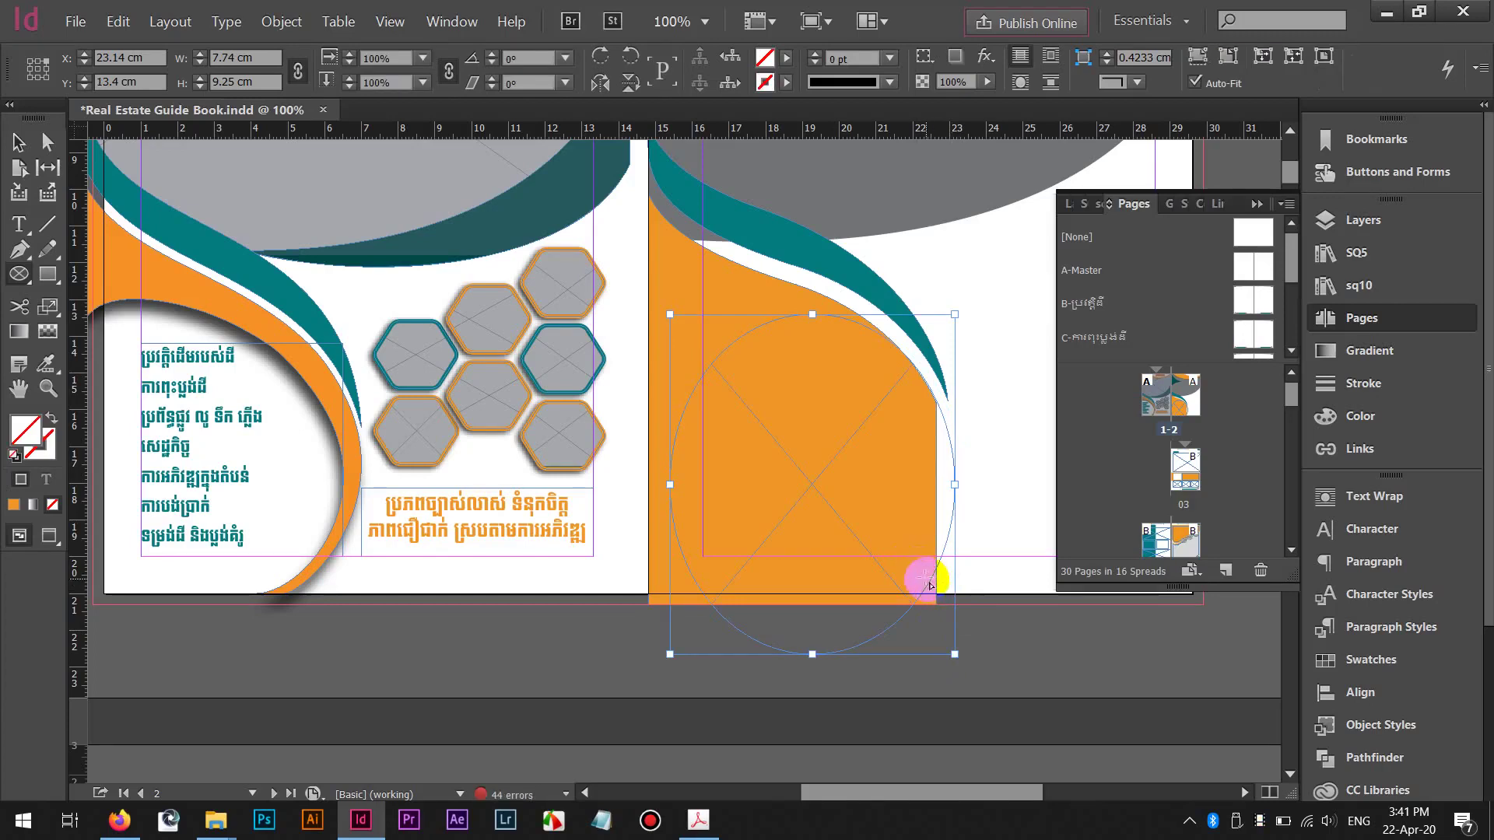
Try to merge the ellipse frame with the orange shape using the Pathfinder's Add operation
key(v)
shift+click(861, 574)
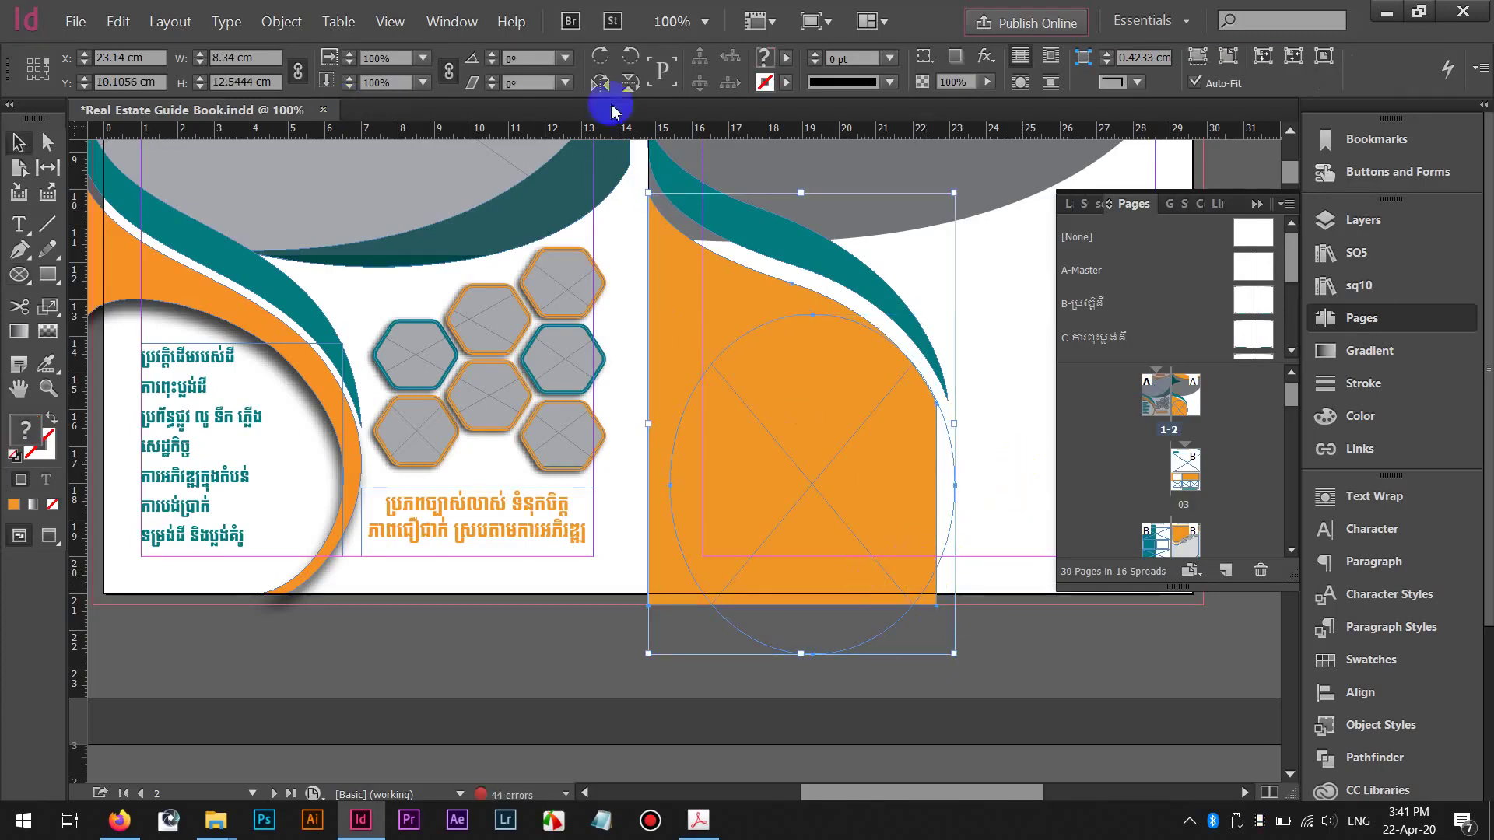
click(281, 21)
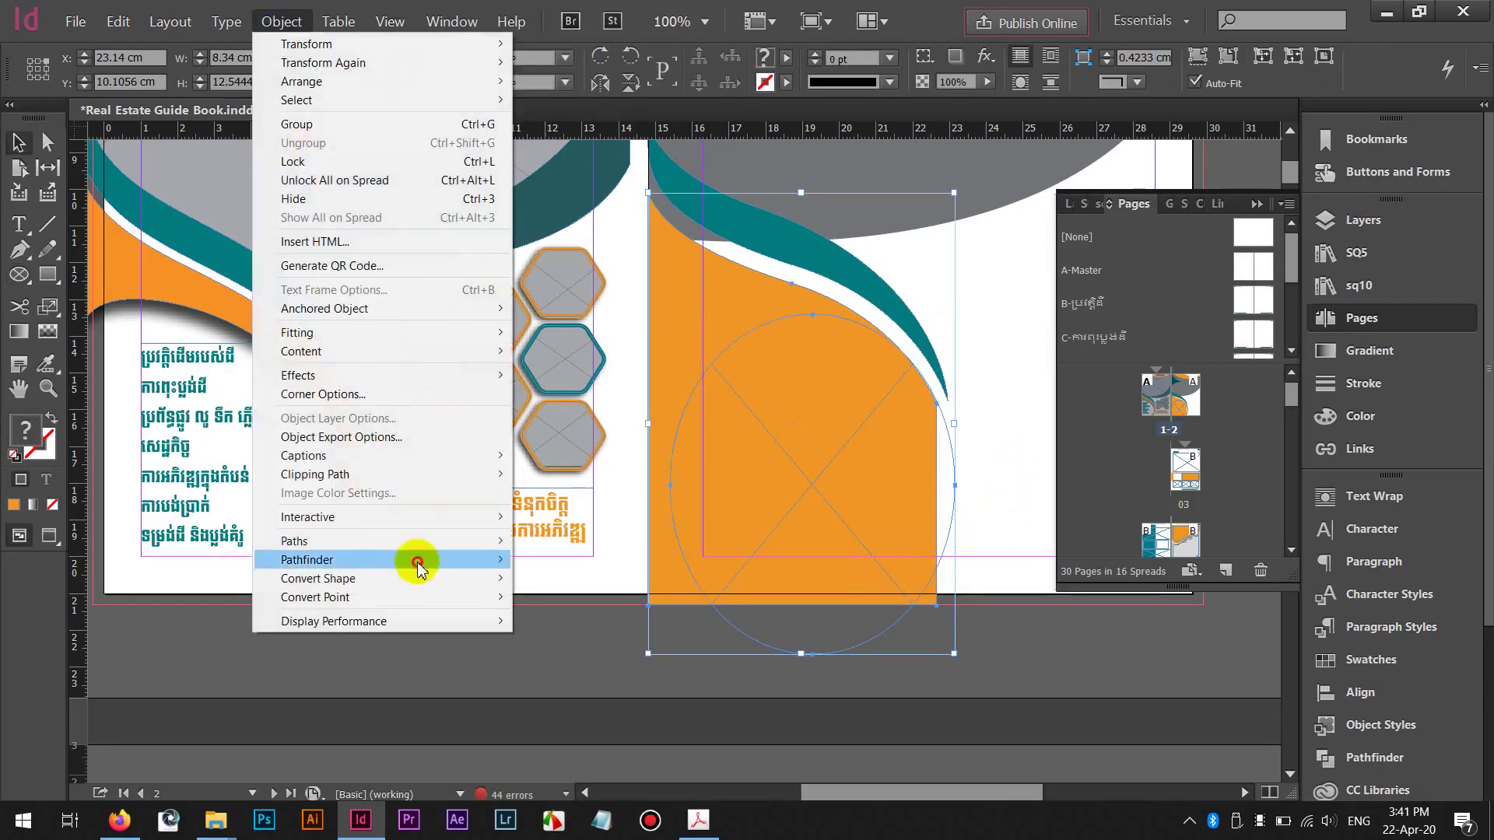
mouse_move(418, 562)
click(609, 565)
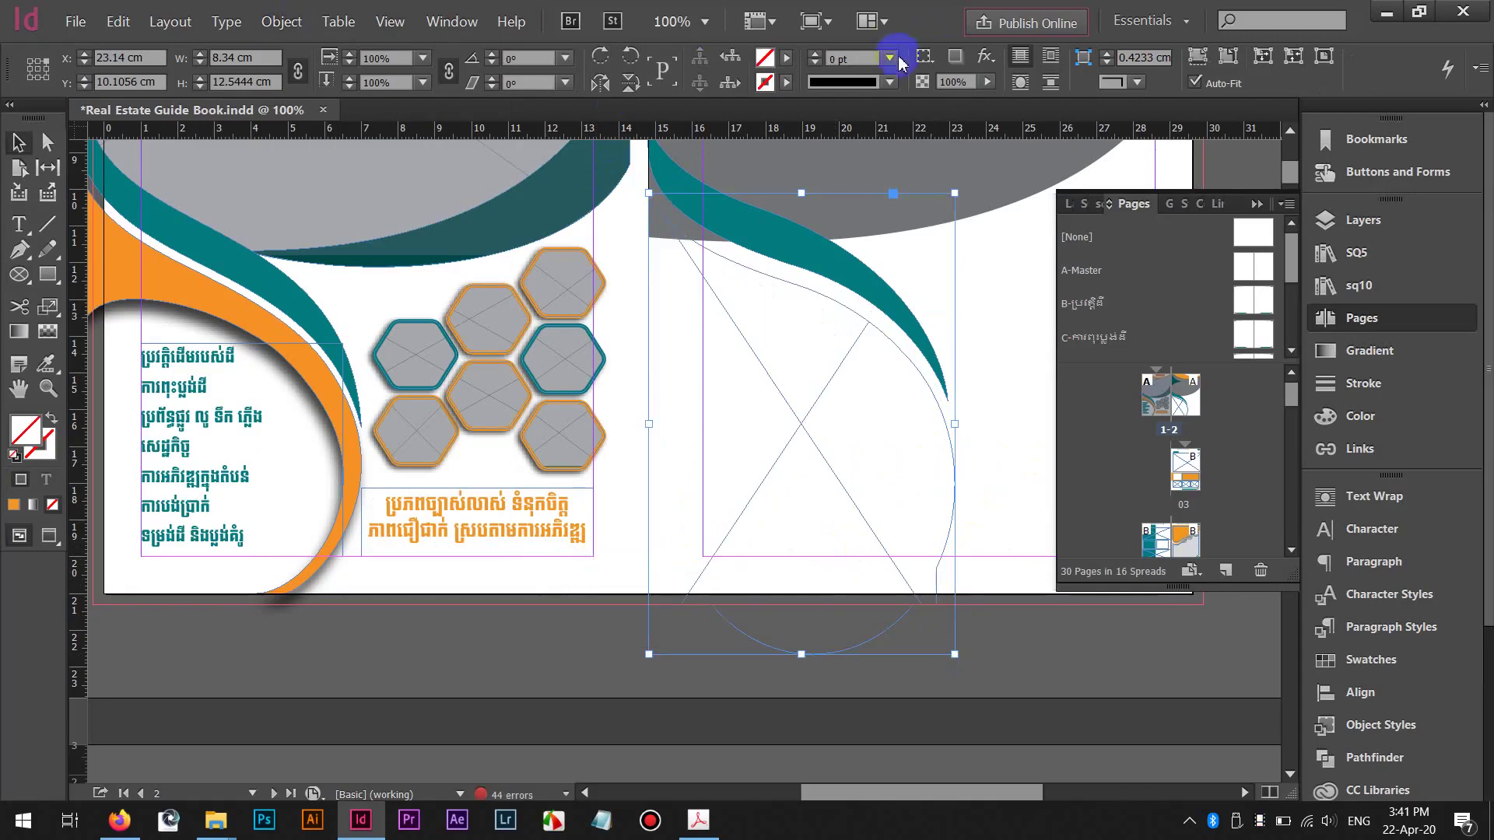
Fill the merged shape with the orange swatch R=241 G=150 B=33
click(787, 58)
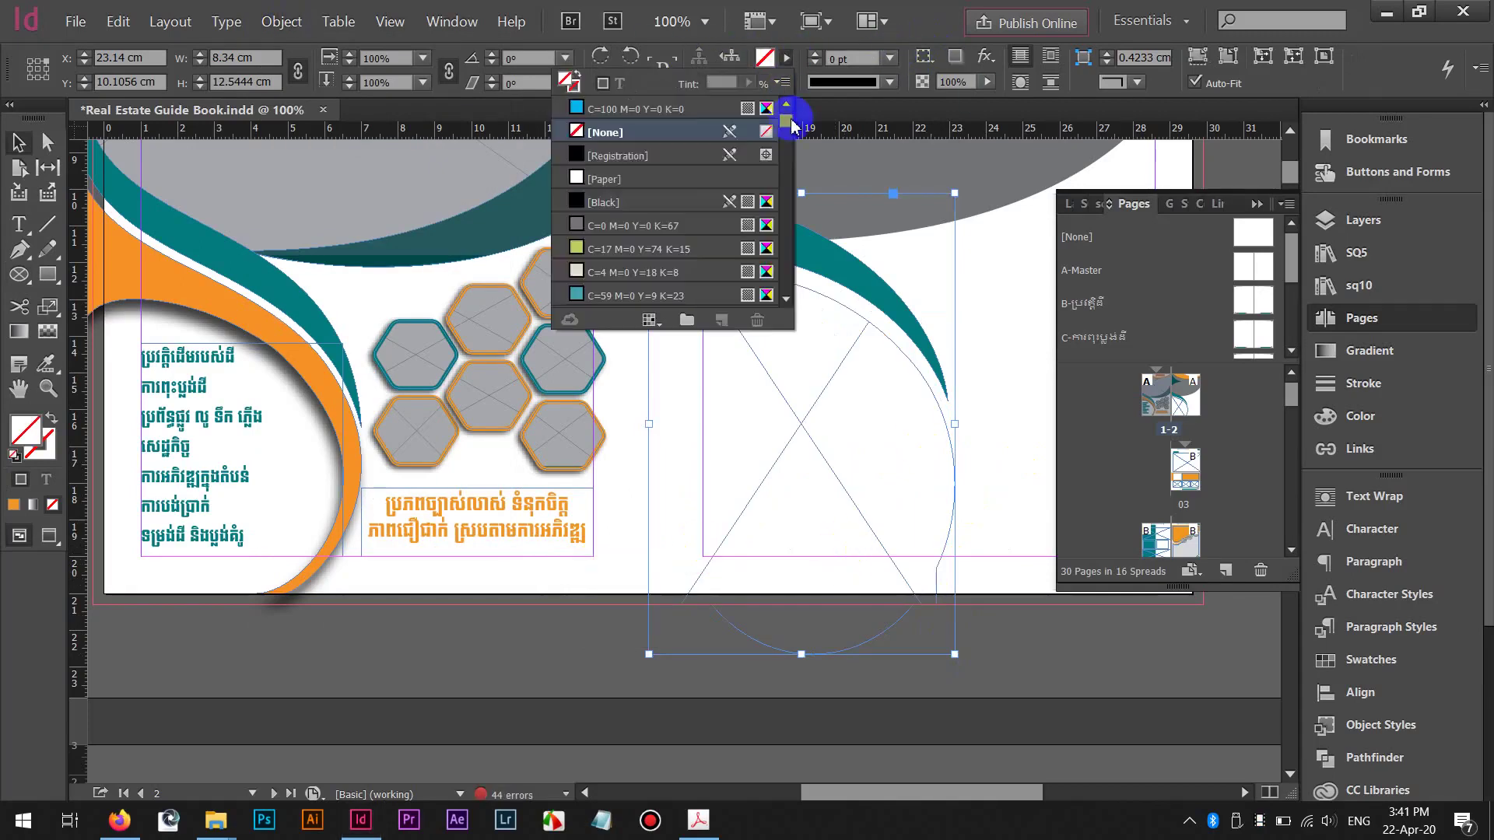
drag(788, 110, 790, 302)
click(673, 227)
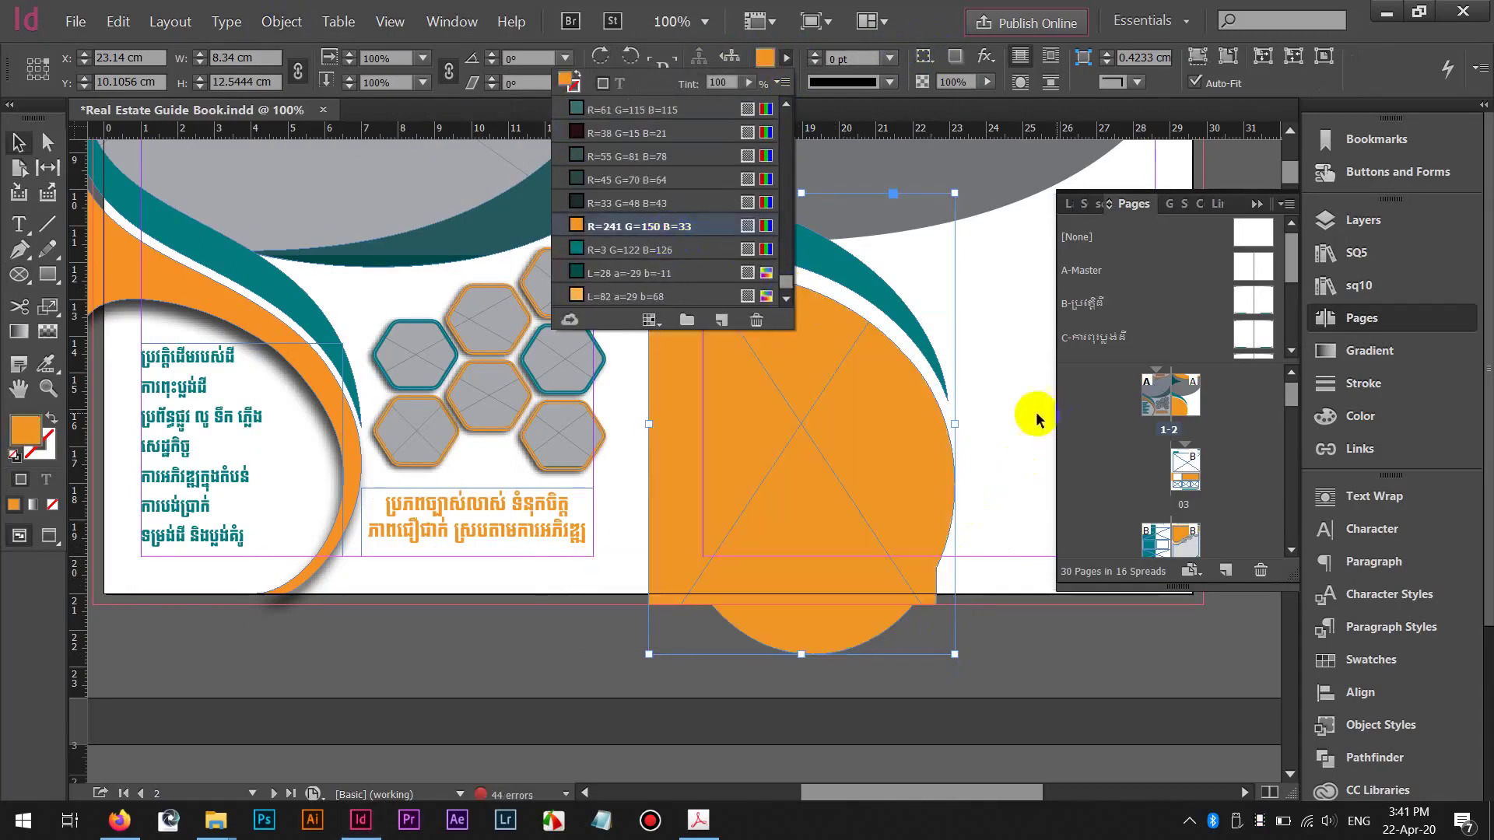
click(1003, 417)
drag(976, 514, 962, 506)
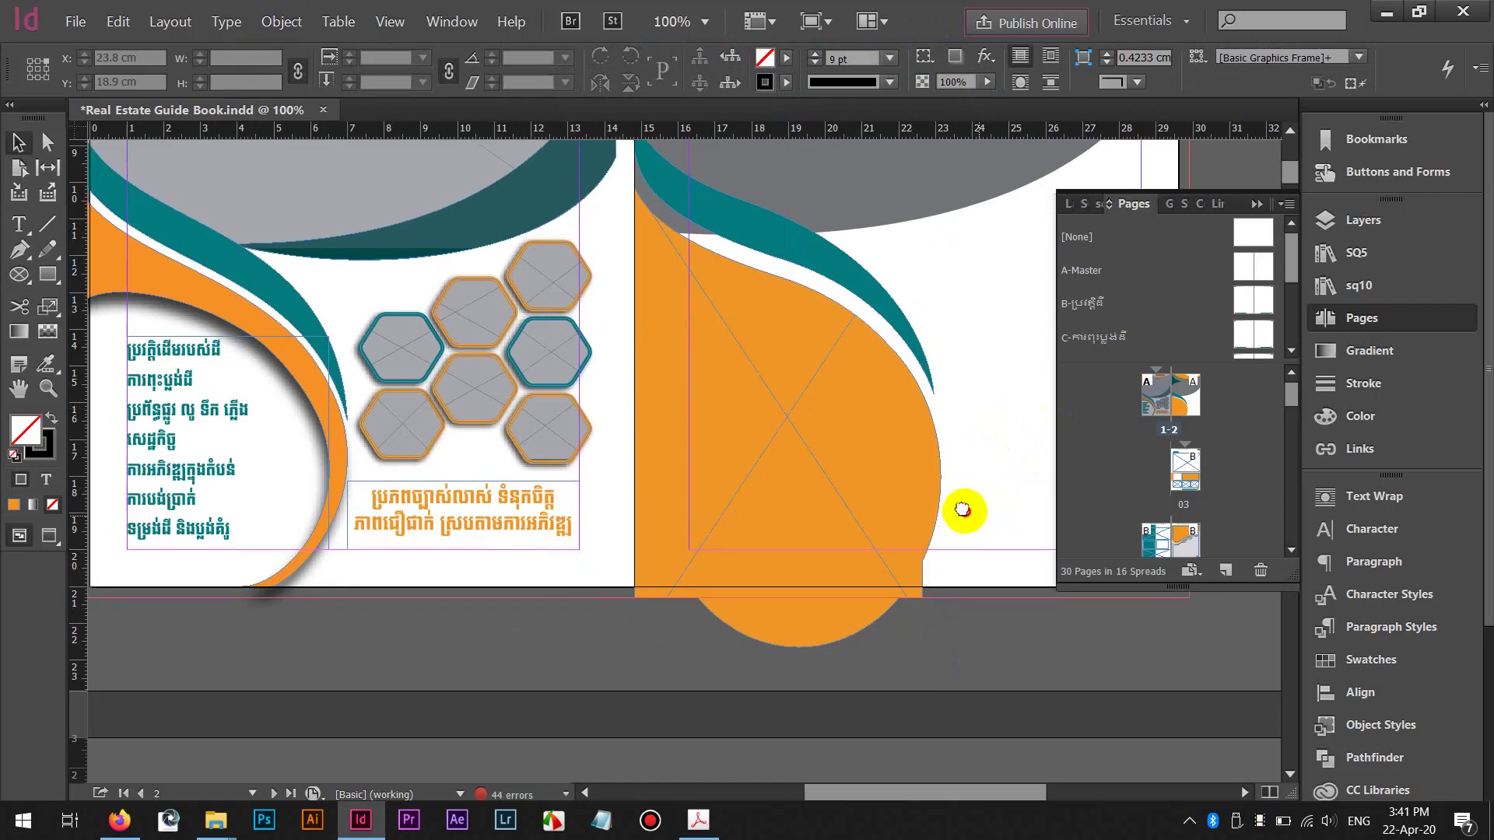
Undo the merged shape's orange fill and the Pathfinder Add operation
key(ctrl+z)
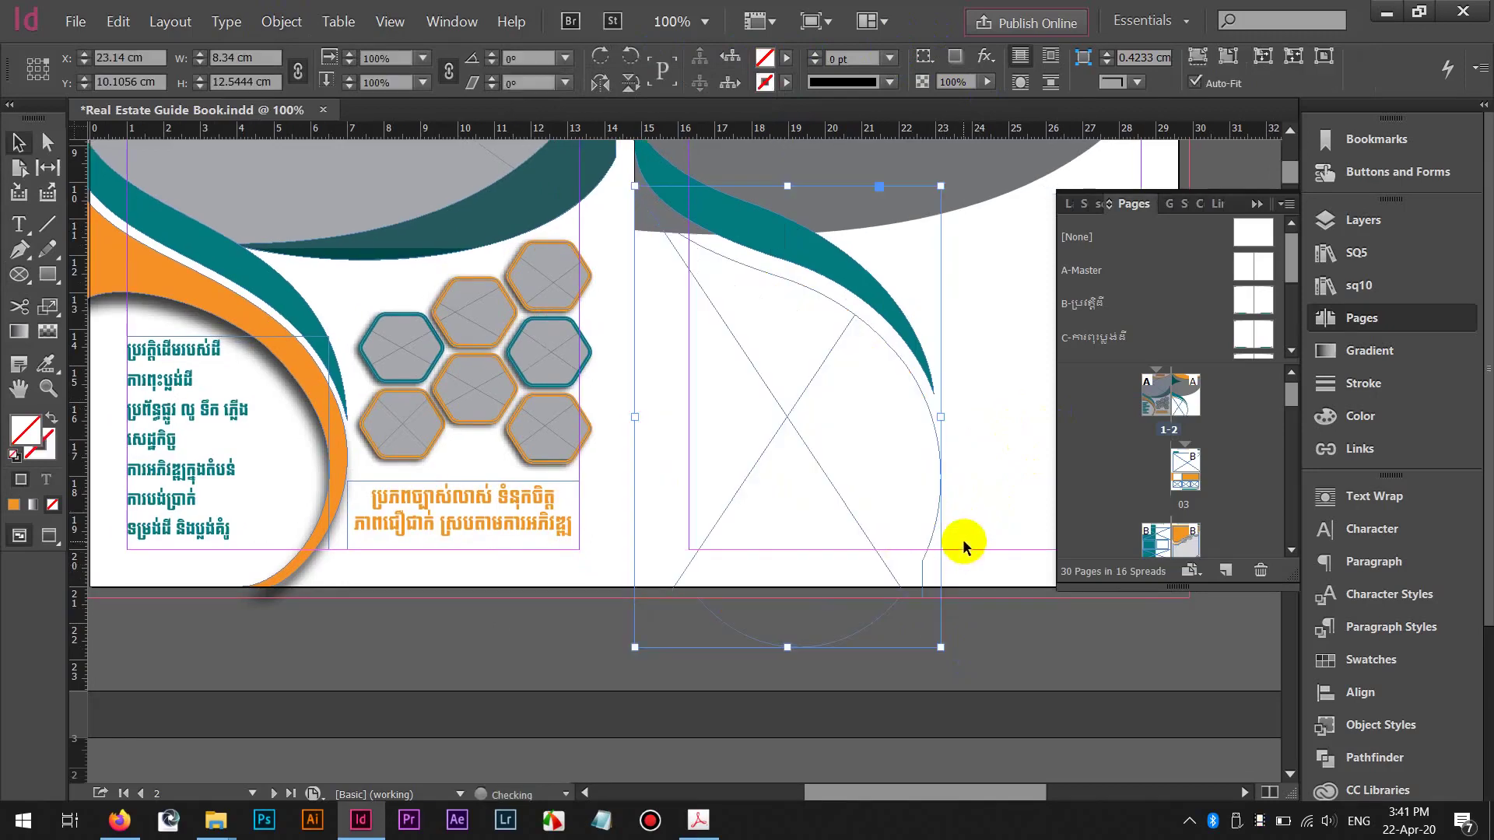
key(ctrl+z)
Stretch the ellipse frame downward to a height of about 10.23 cm
click(966, 493)
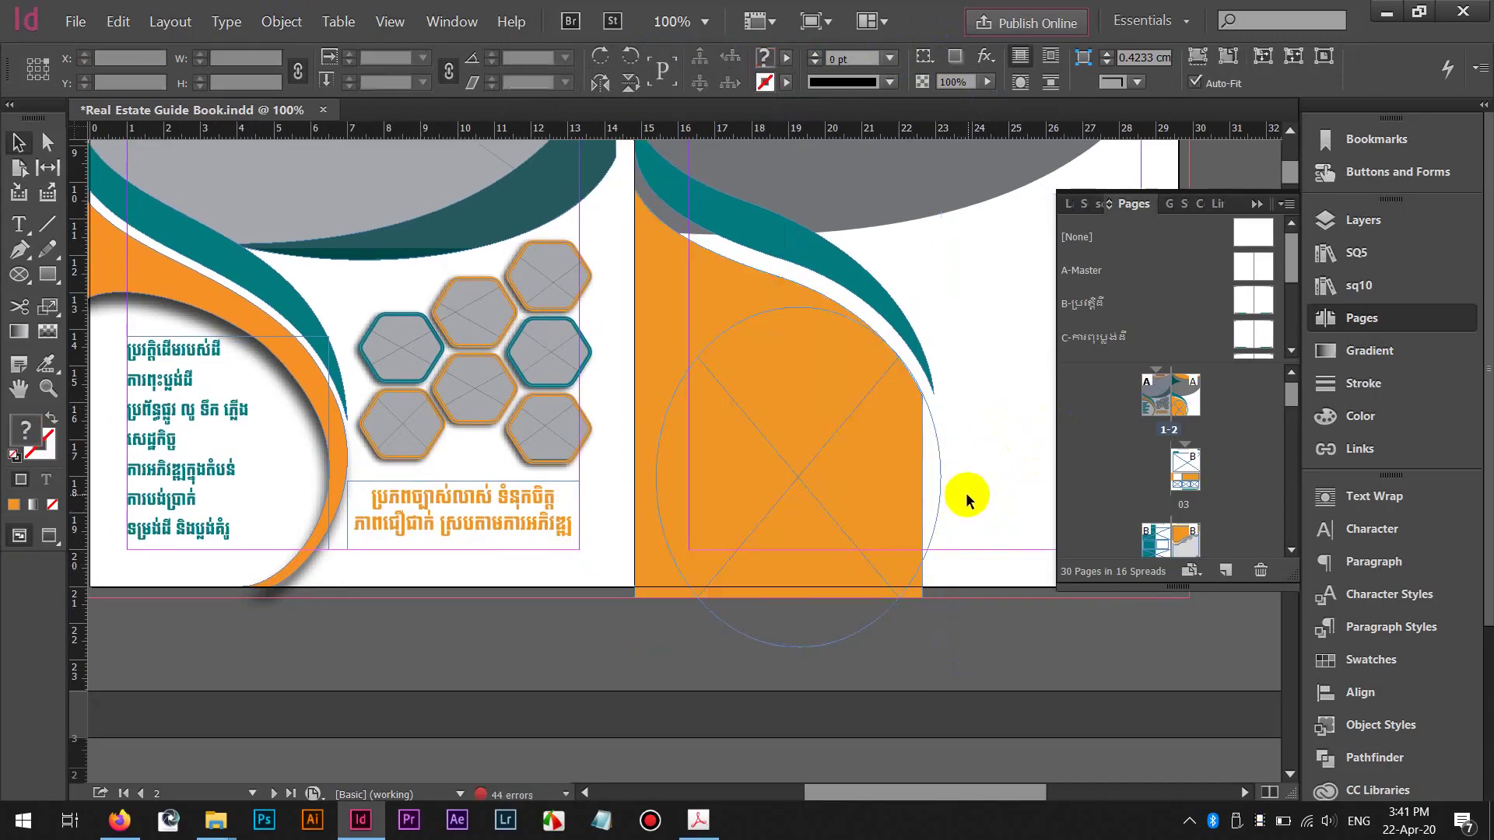
click(856, 614)
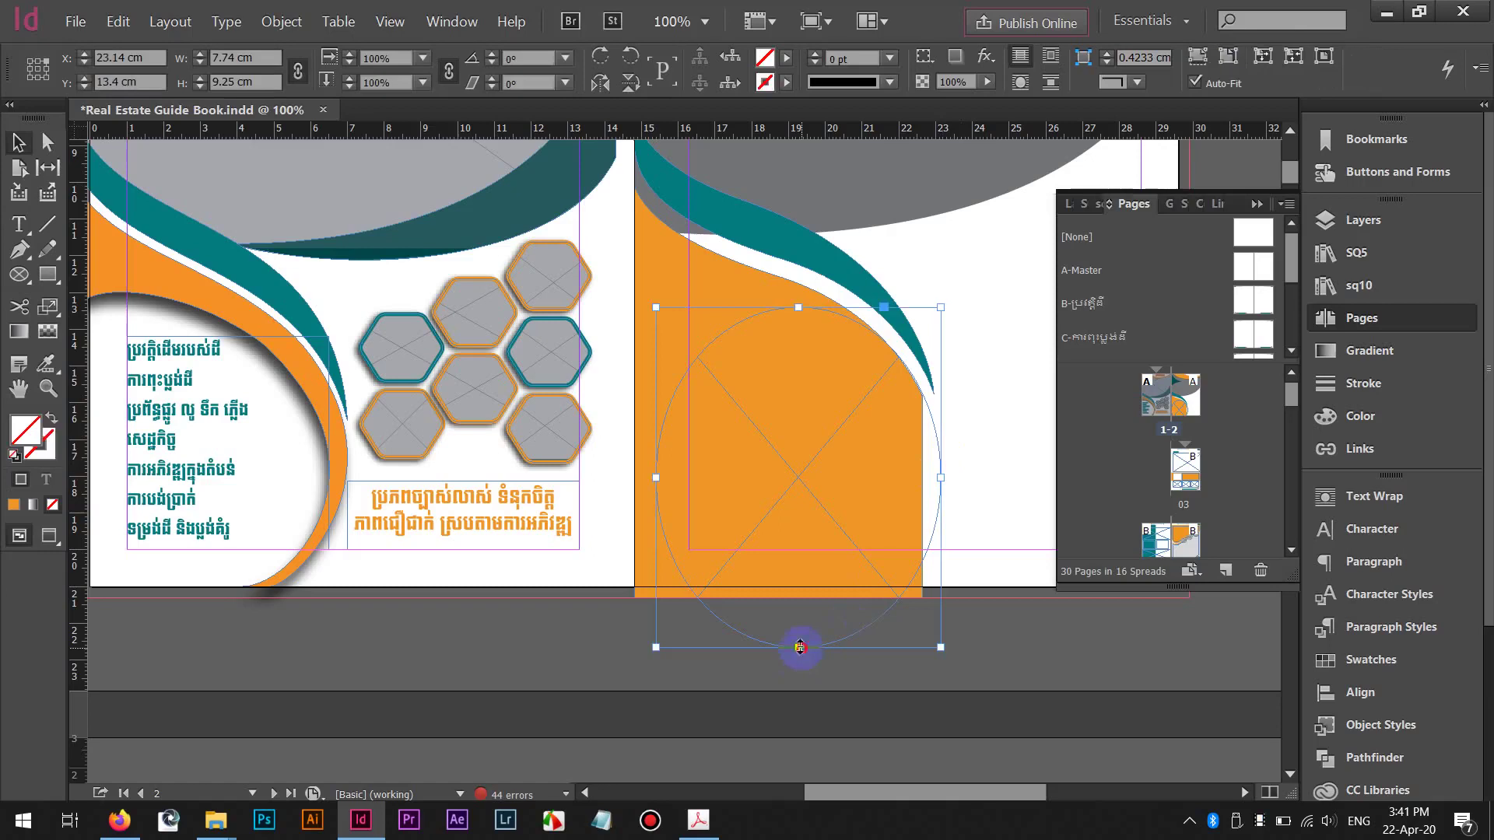
drag(800, 648, 800, 684)
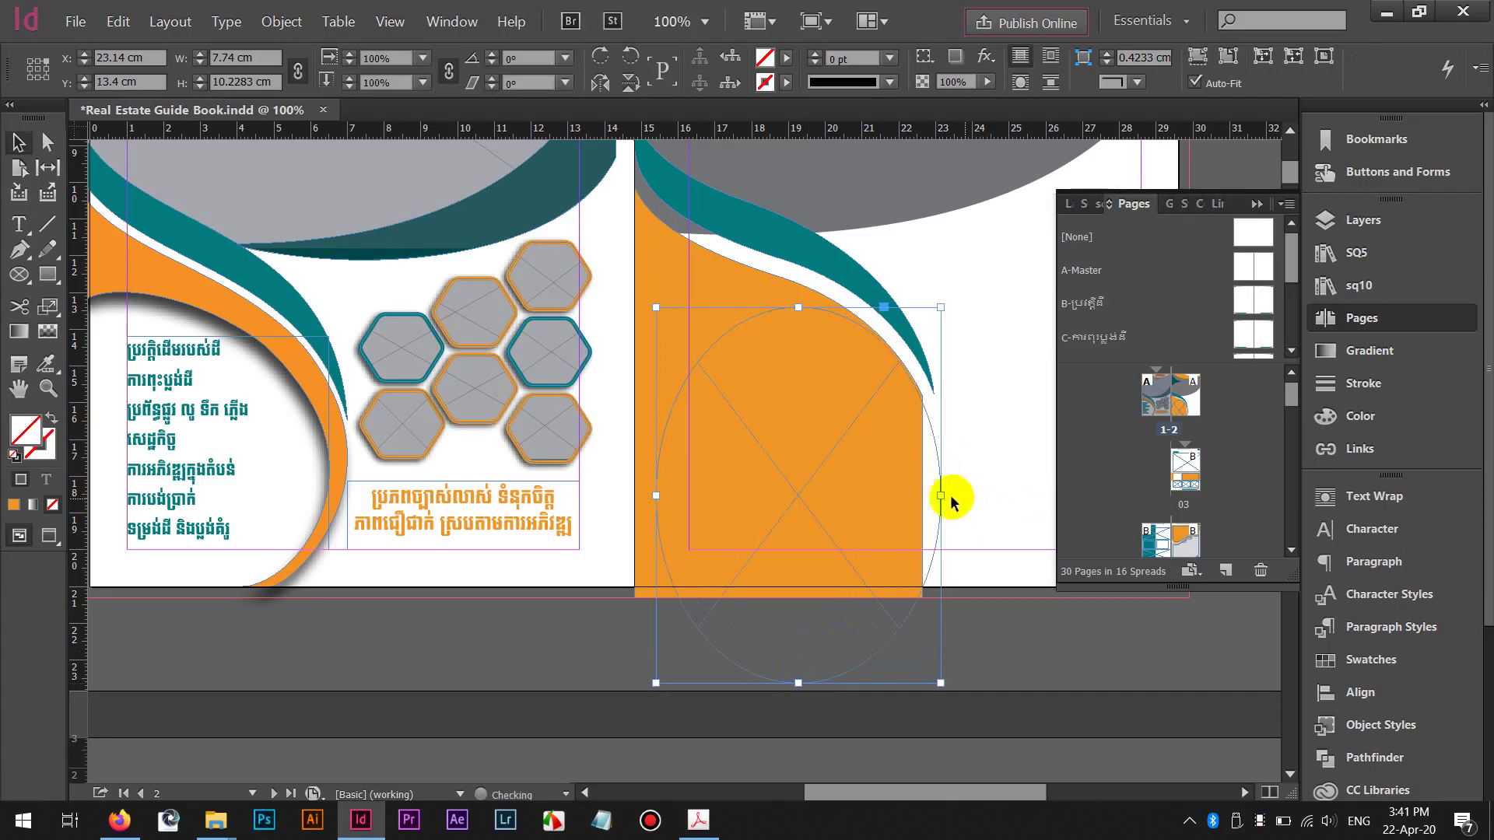
Widen the ellipse frame to about 8.57 cm and nudge it to X 23.295 cm, Y 13.425 cm, following the orange shape's curved edge
drag(940, 498, 971, 497)
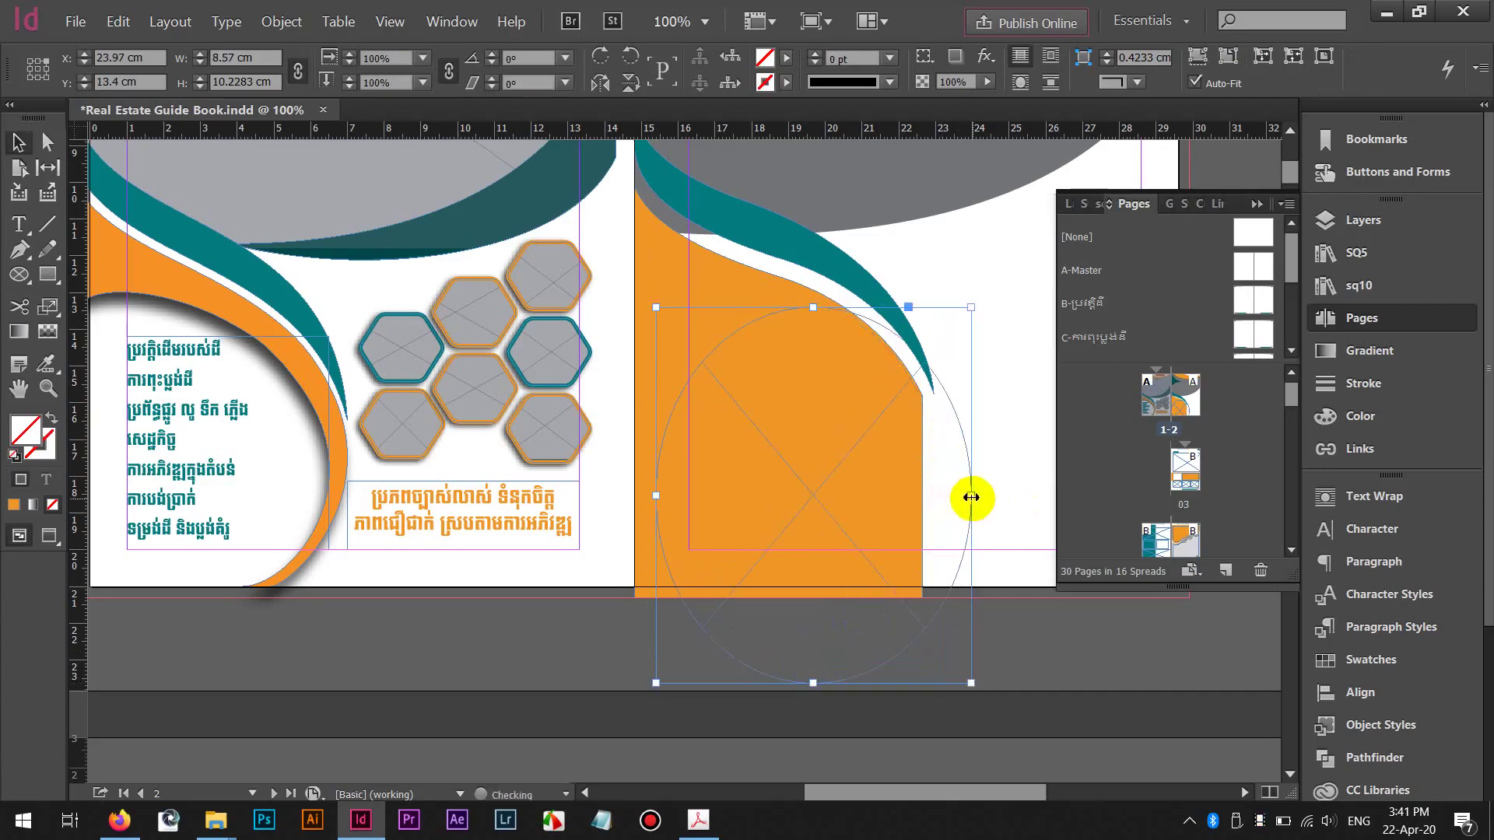
key(Left)
key(Left)
key(Left)
key(shift+Left)
key(shift+Left)
key(shift+Left)
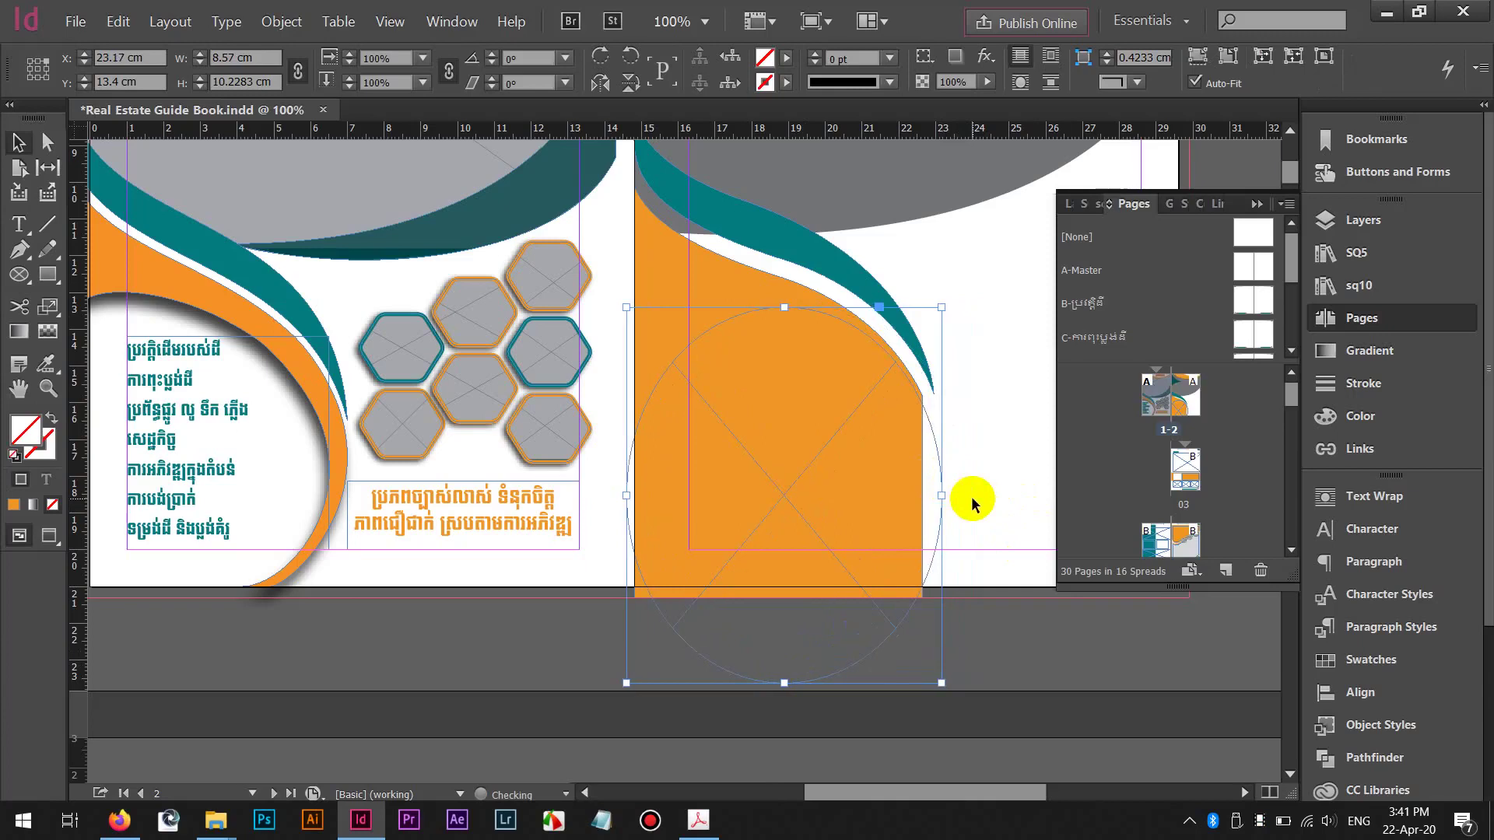
key(Right)
key(Right)
key(Right)
key(Right)
key(Right)
key(Right)
key(Right)
key(Right)
key(Right)
key(Right)
key(Right)
key(Left)
key(Left)
key(Left)
key(Left)
key(Left)
key(Left)
key(Left)
key(Left)
key(Left)
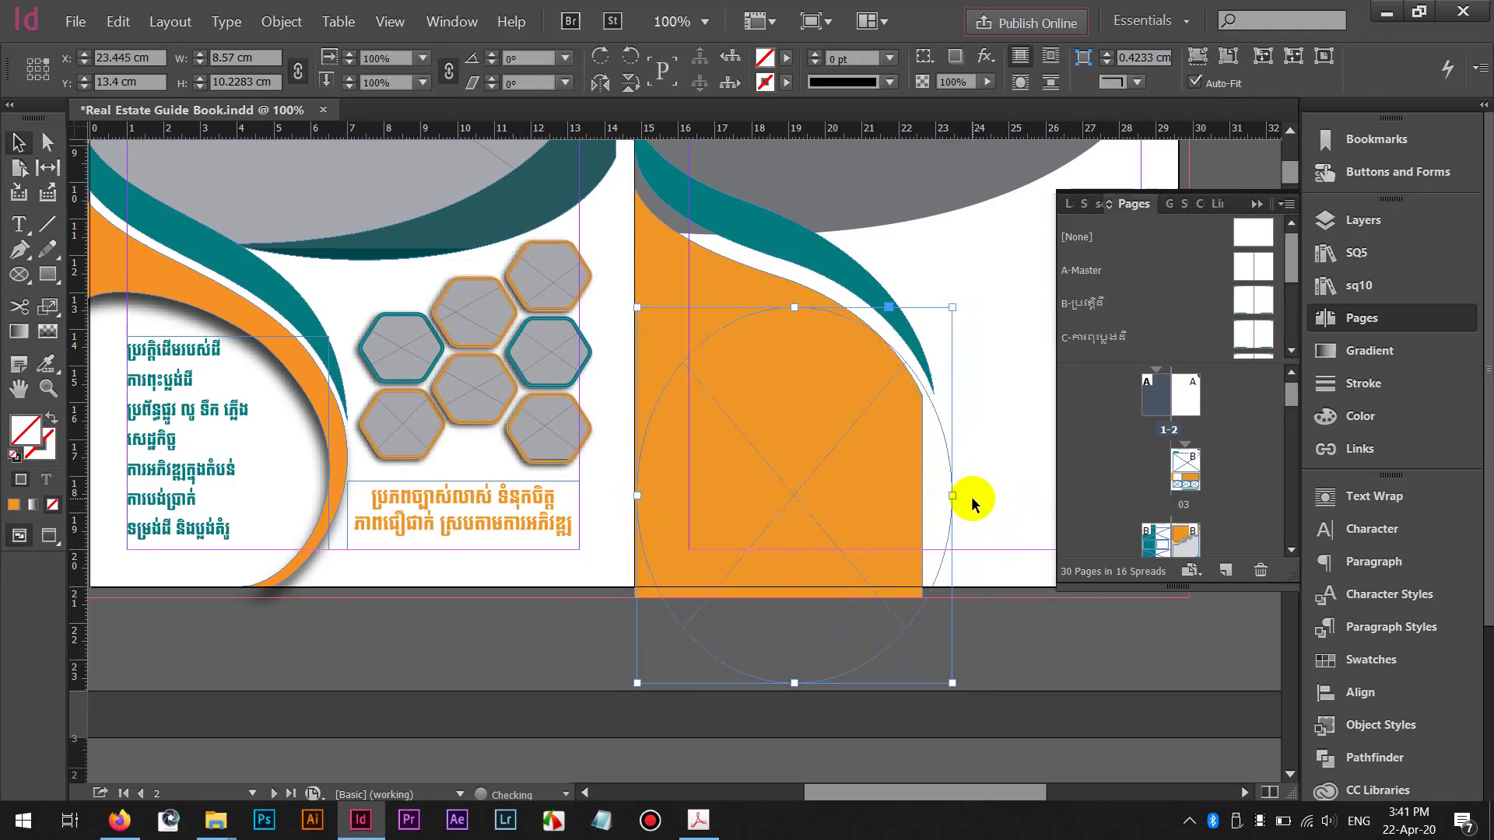
key(Down)
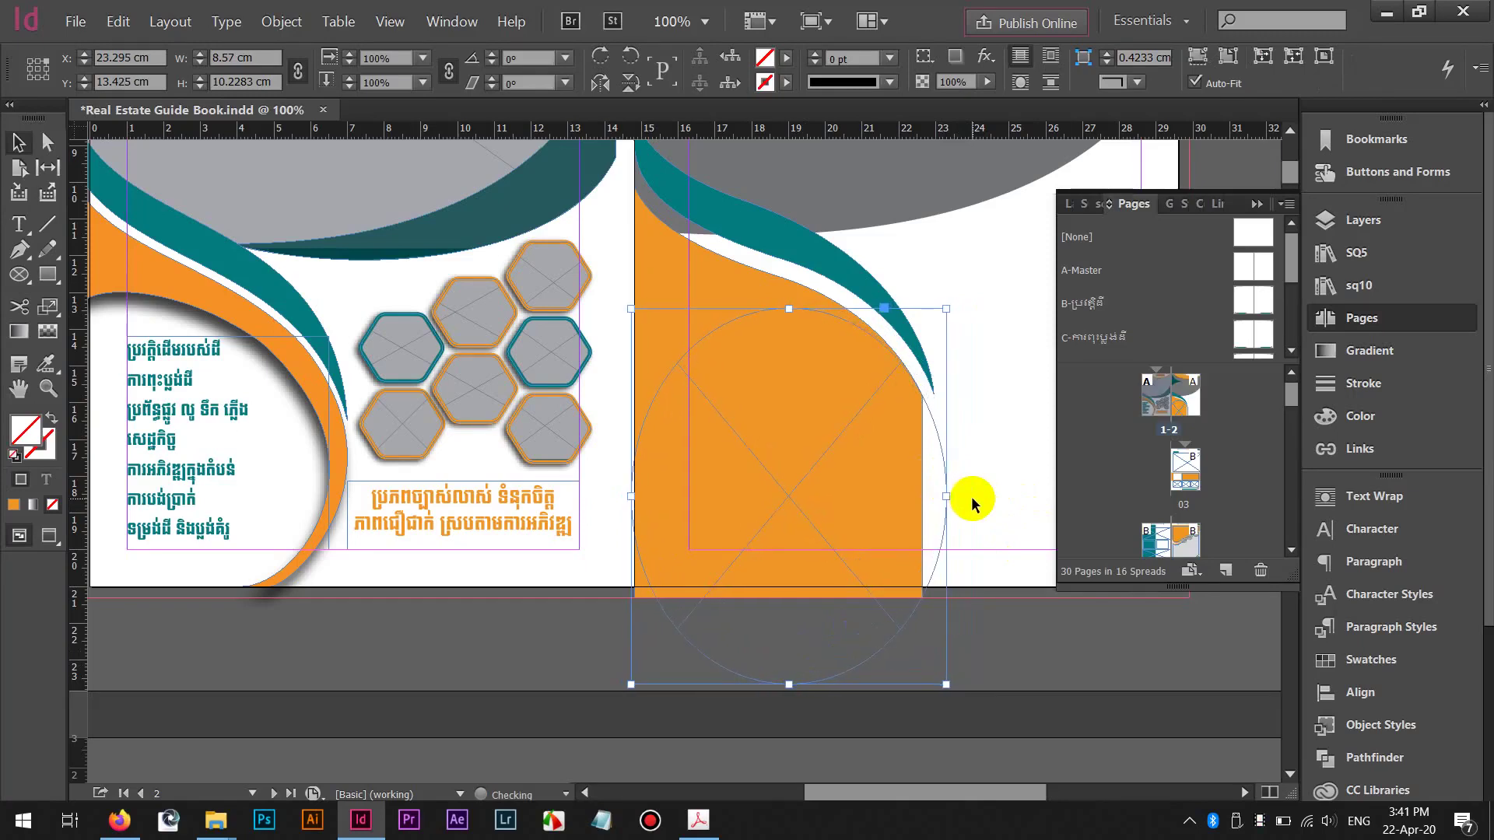
Merge the ellipse frame with the orange shape using the Pathfinder's Add operation
shift+click(856, 545)
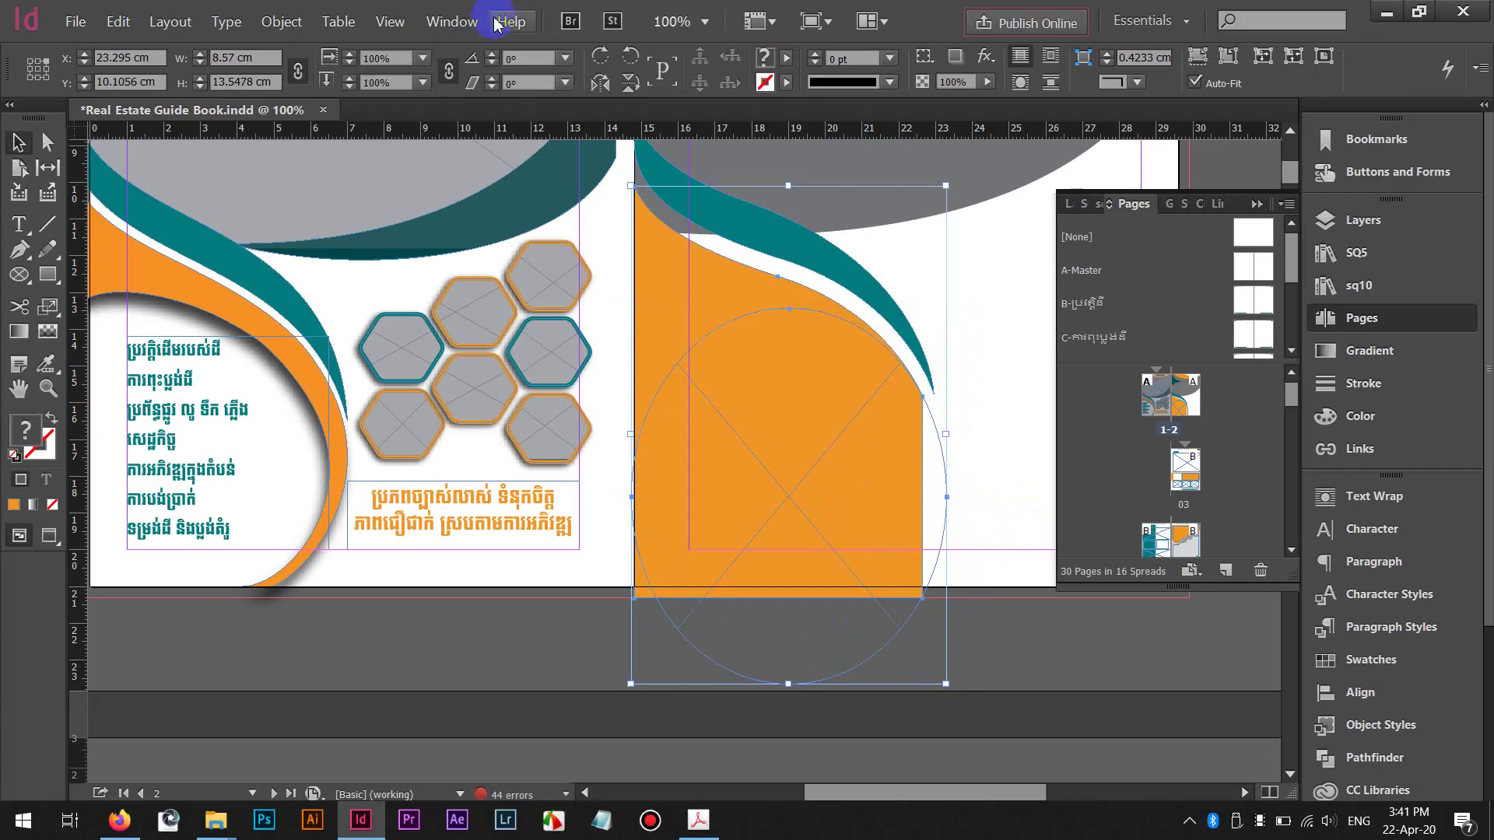
click(281, 21)
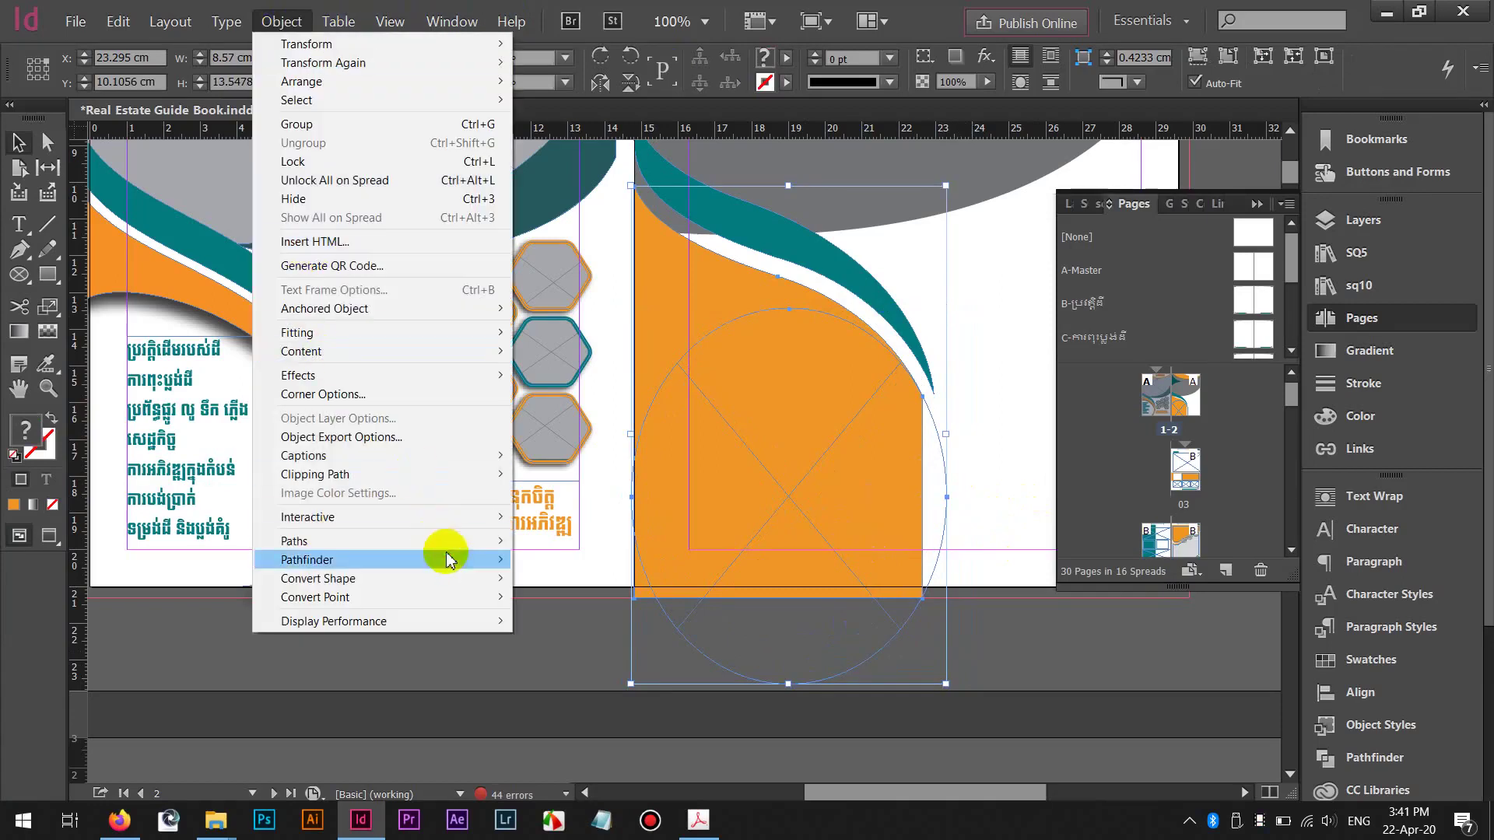
click(544, 574)
click(804, 505)
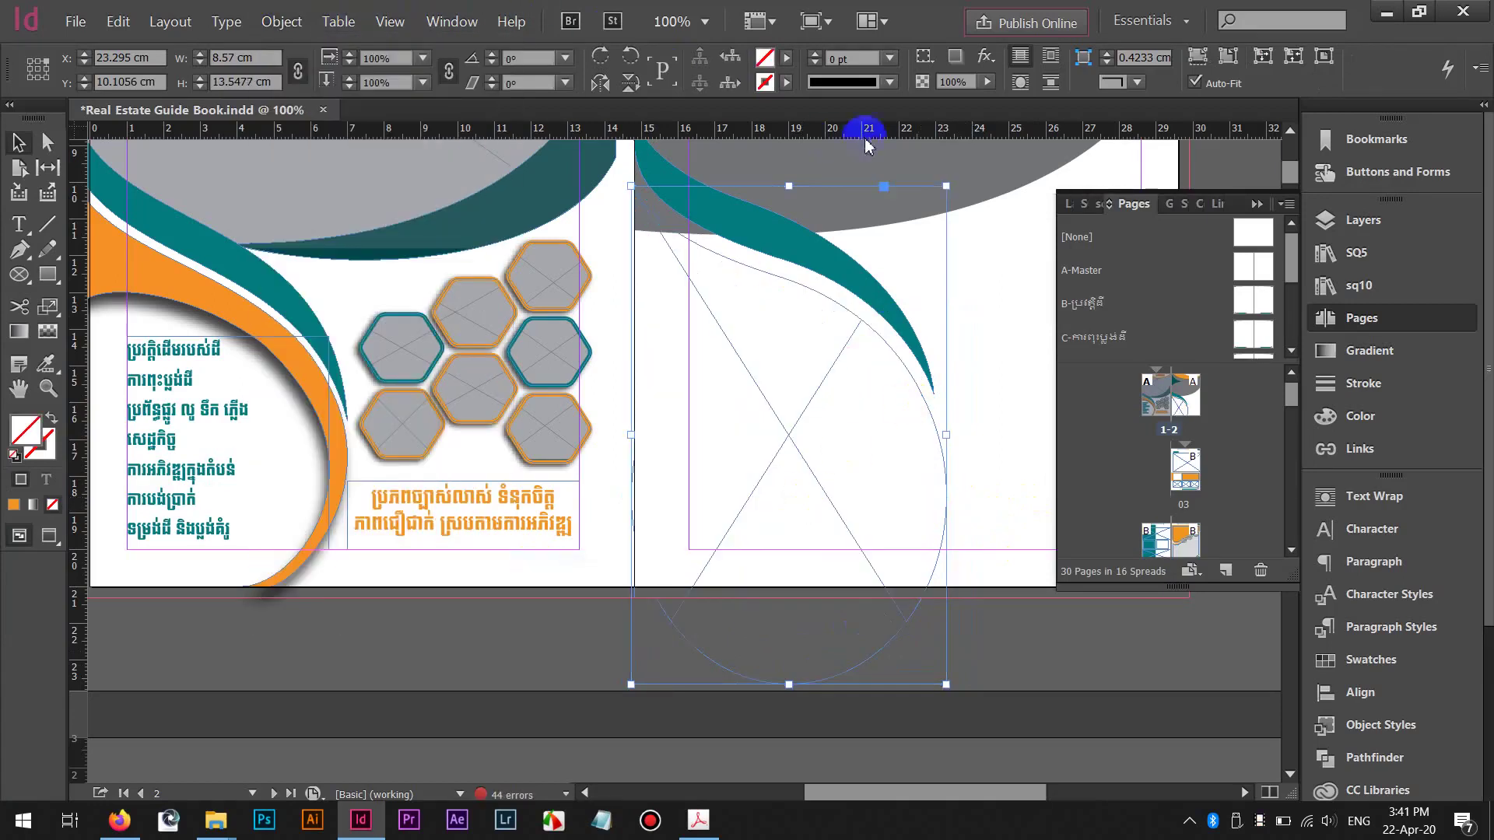
Fill the merged teardrop shape with the orange swatch R=241 G=150 B=33
click(789, 58)
drag(787, 116, 778, 311)
click(654, 227)
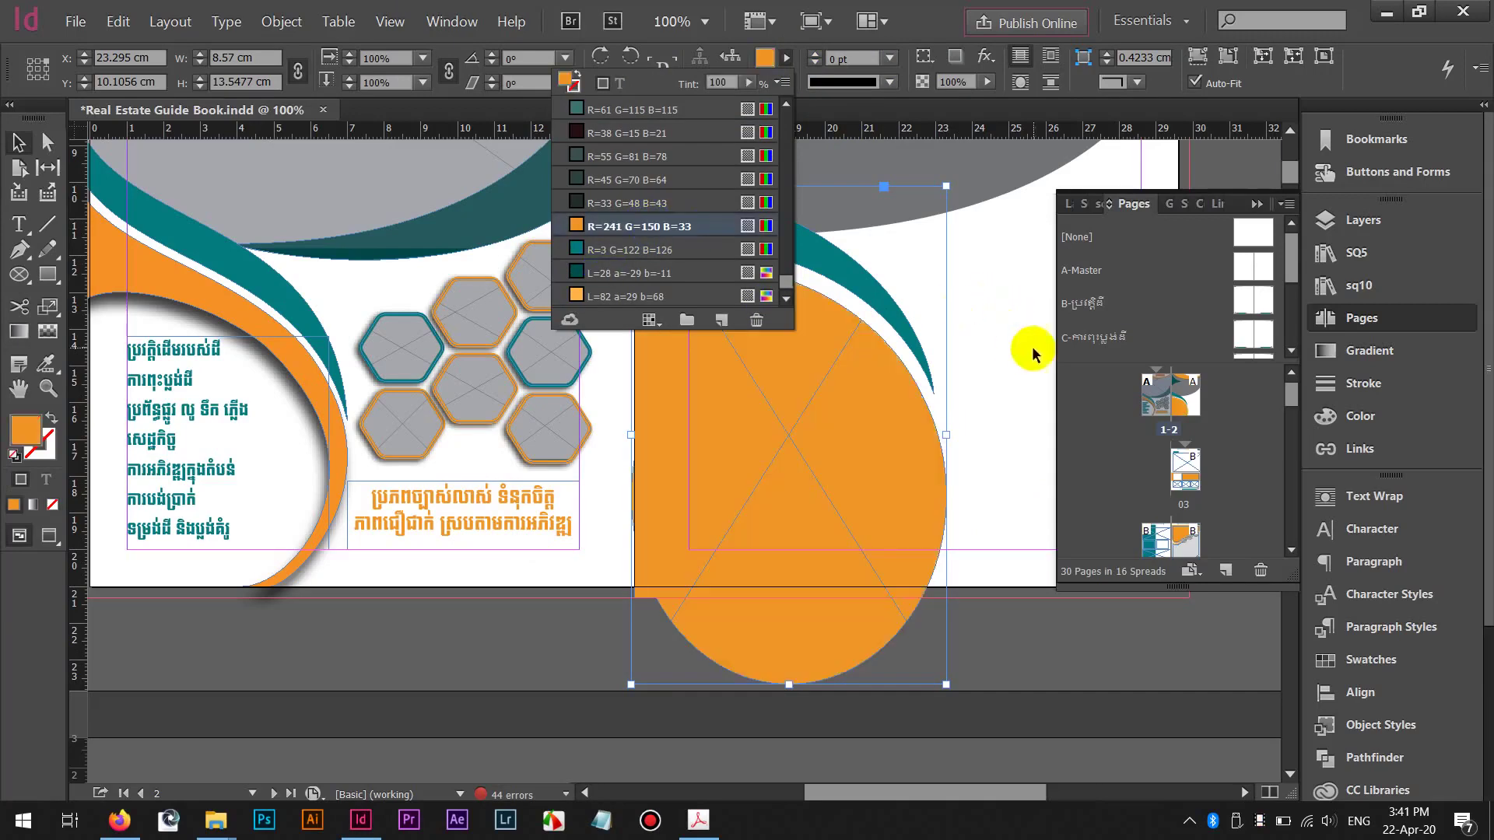
click(991, 352)
scroll(987, 355, down, 1)
drag(984, 355, 927, 384)
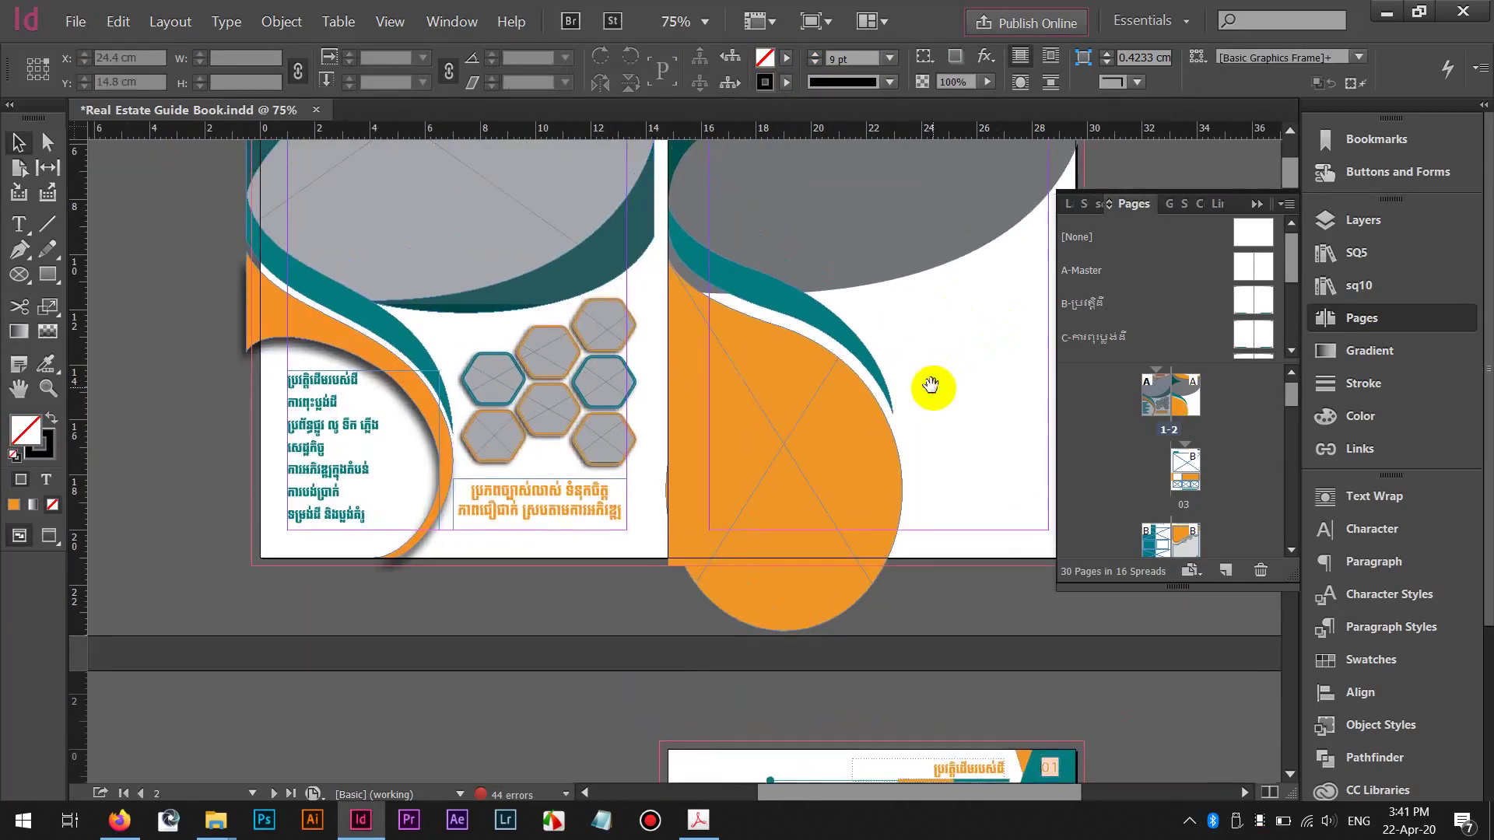
right_click(705, 387)
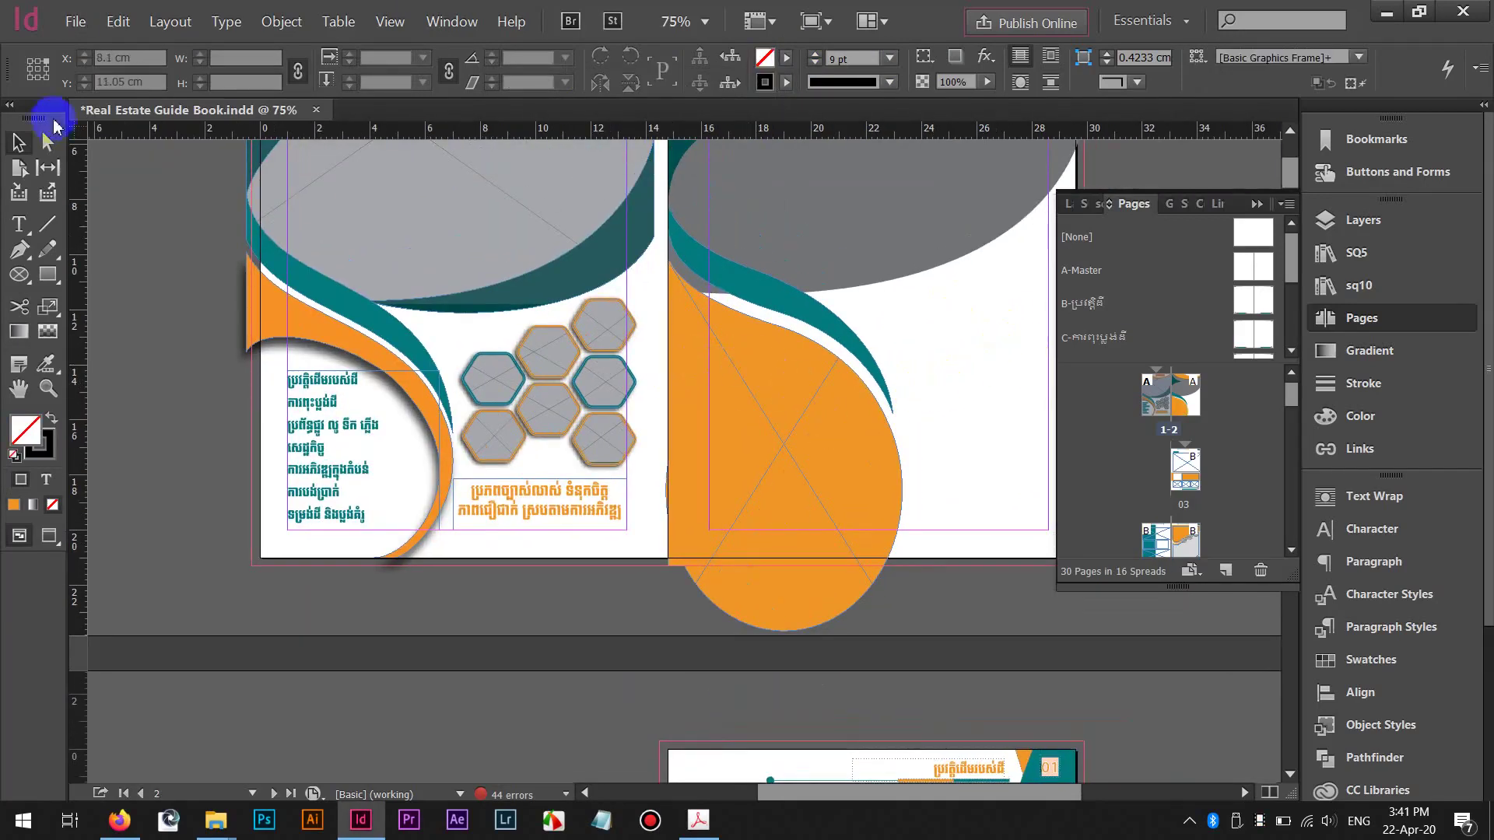
click(16, 247)
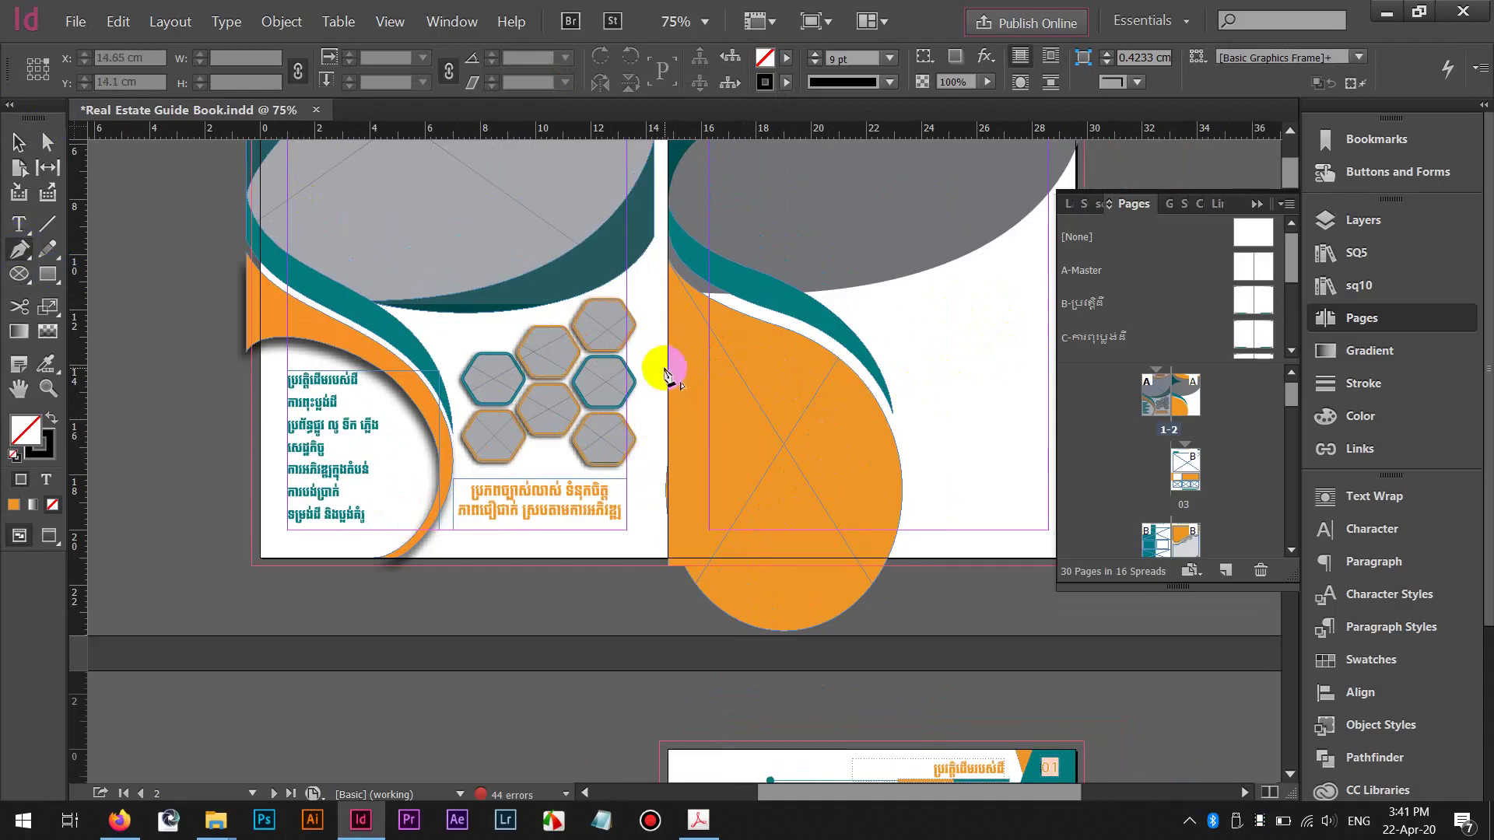
click(669, 371)
drag(764, 356, 824, 384)
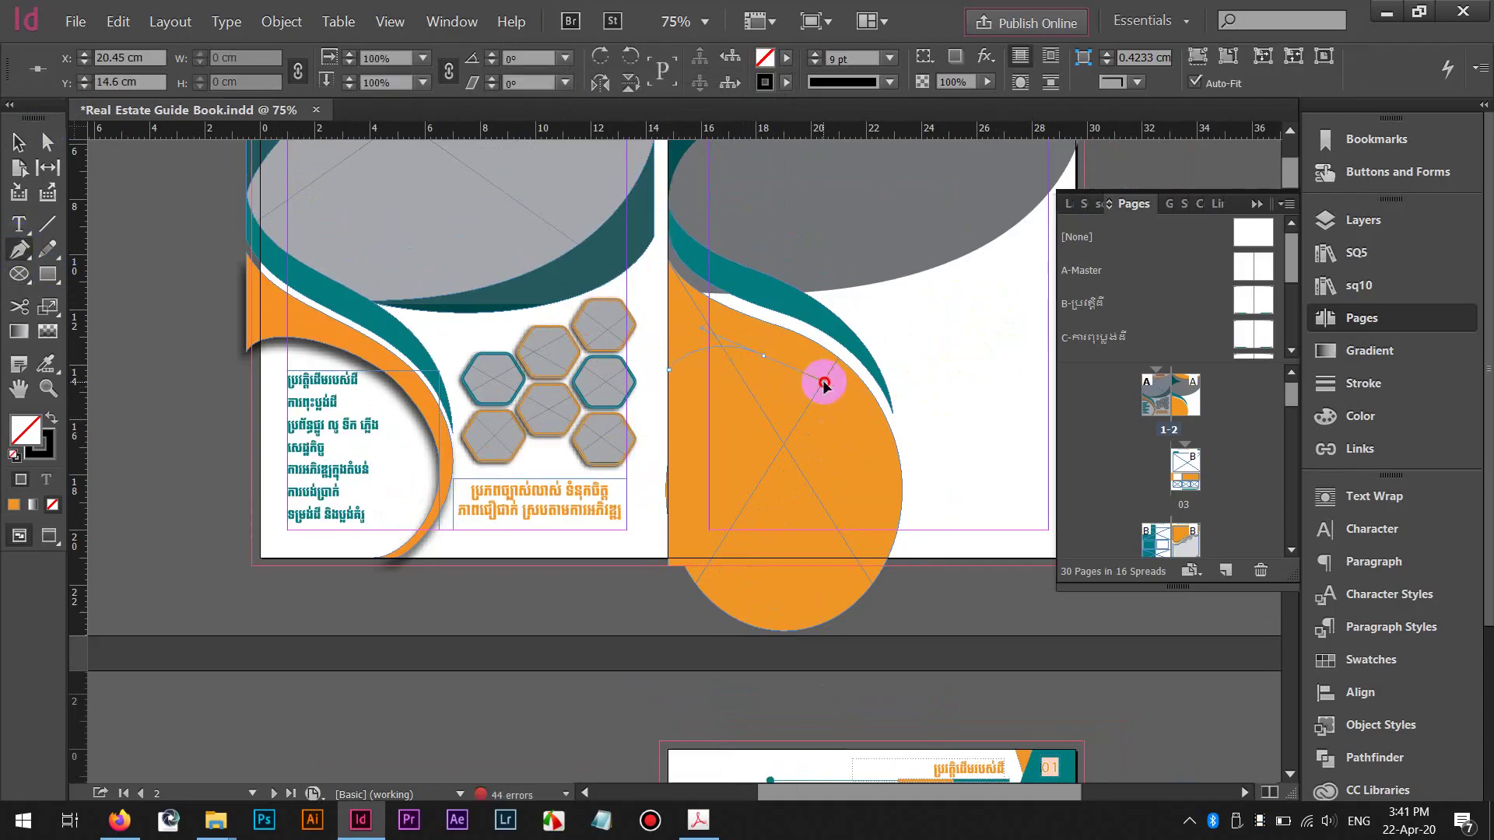
drag(881, 476, 862, 521)
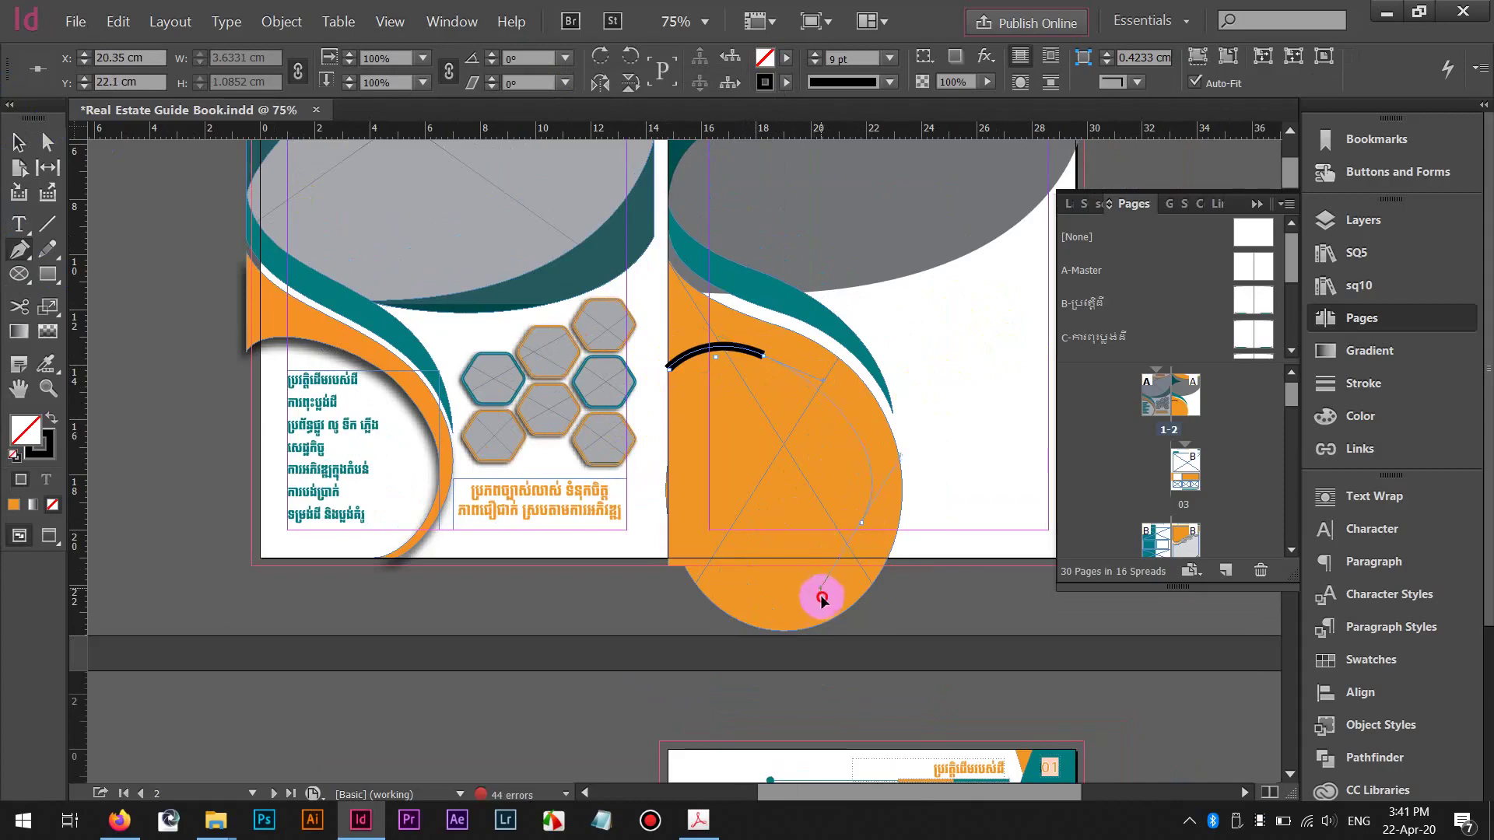
click(822, 619)
mouse_move(822, 619)
mouse_down()
mouse_move(819, 630)
mouse_move(832, 614)
mouse_move(820, 617)
mouse_up()
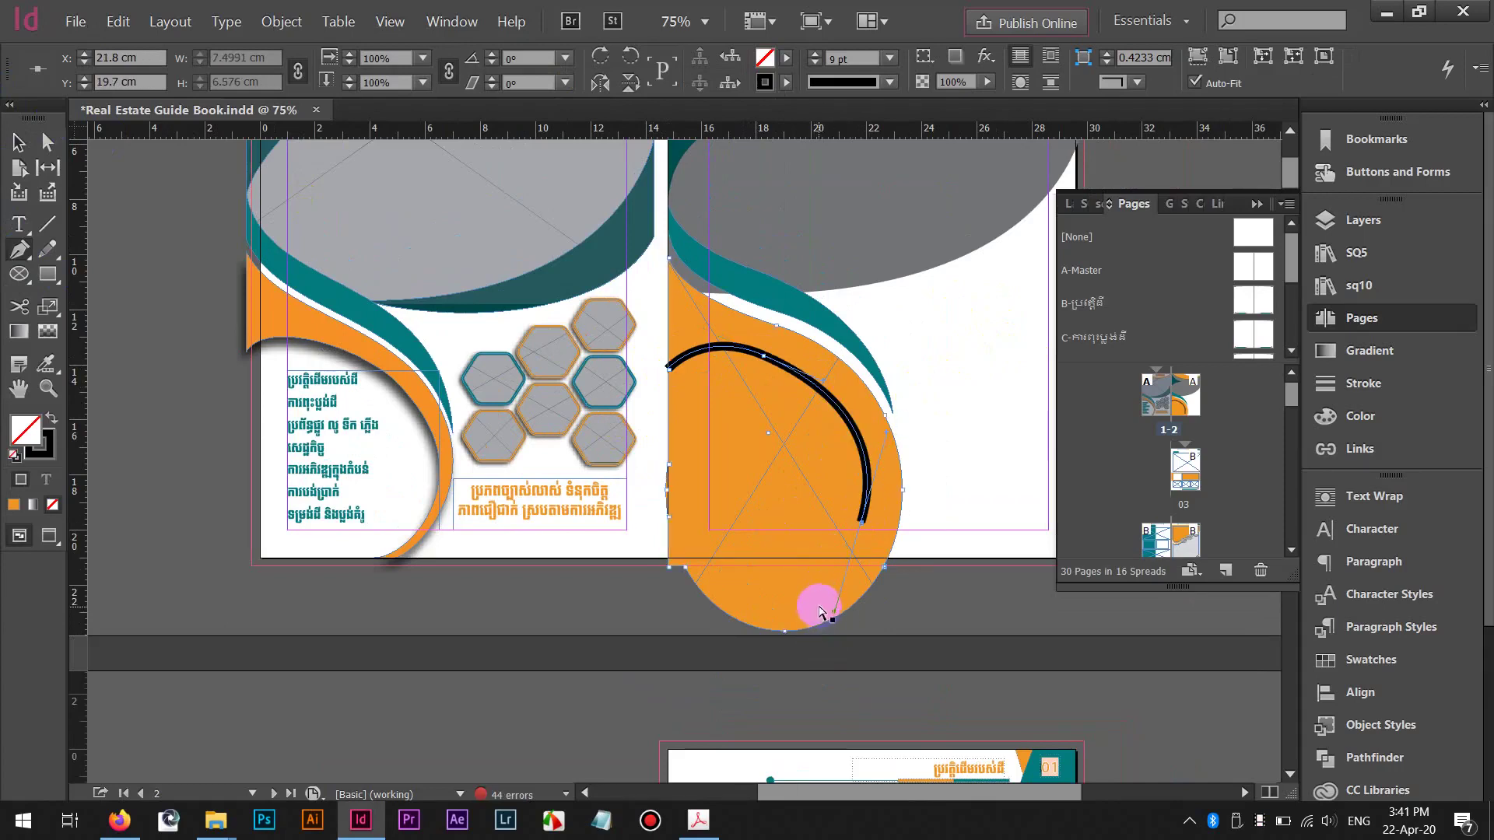
key(ctrl+z)
key(ctrl+z)
key(ctrl+z)
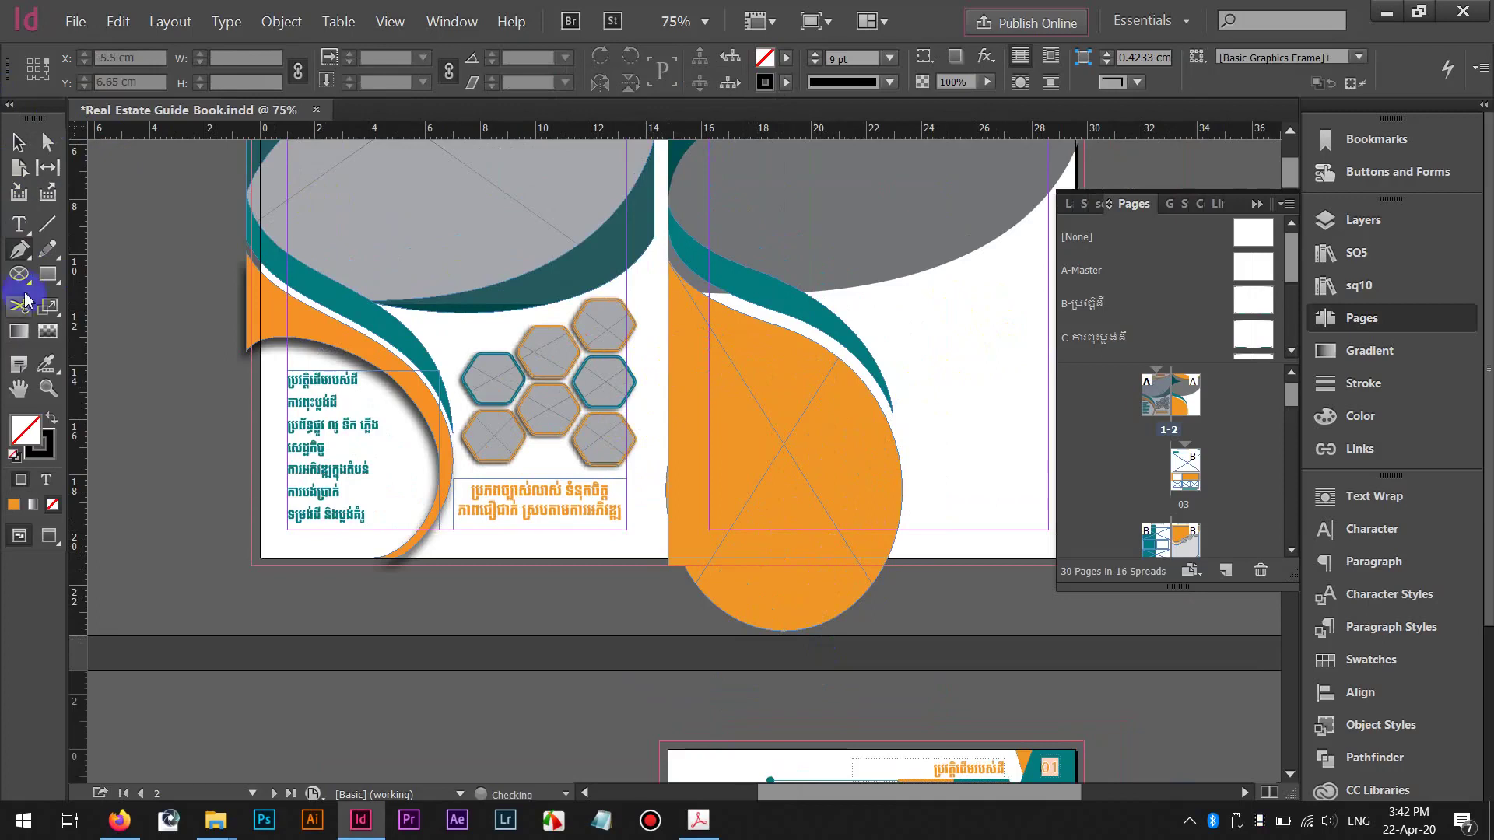
Draw an ellipse about 8.57 × 10.13 cm over the orange shape's round part and place a copy of both shapes to their right
drag(18, 274, 117, 296)
drag(650, 353, 884, 627)
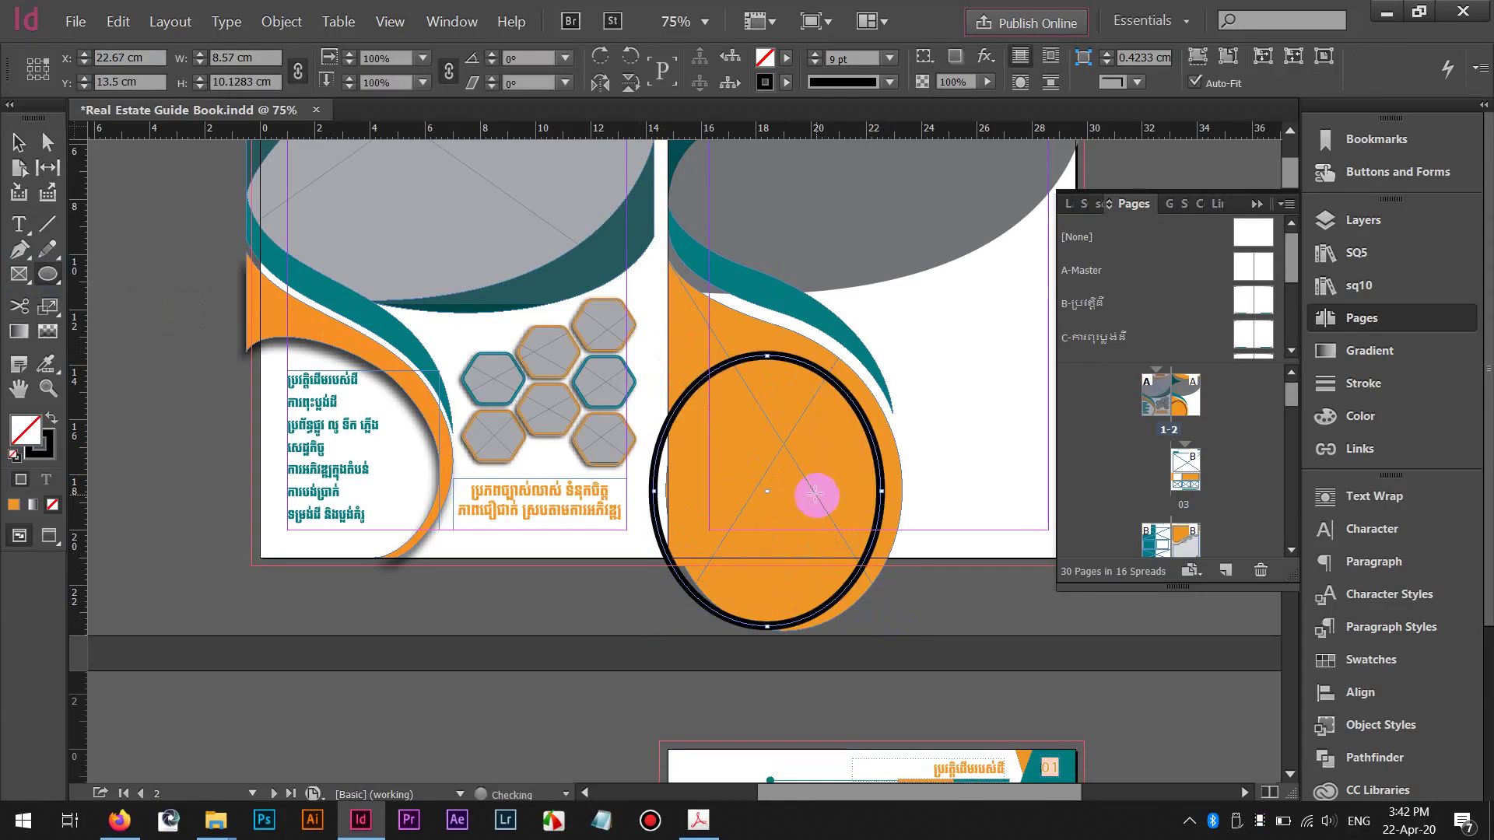
key(v)
shift+click(896, 466)
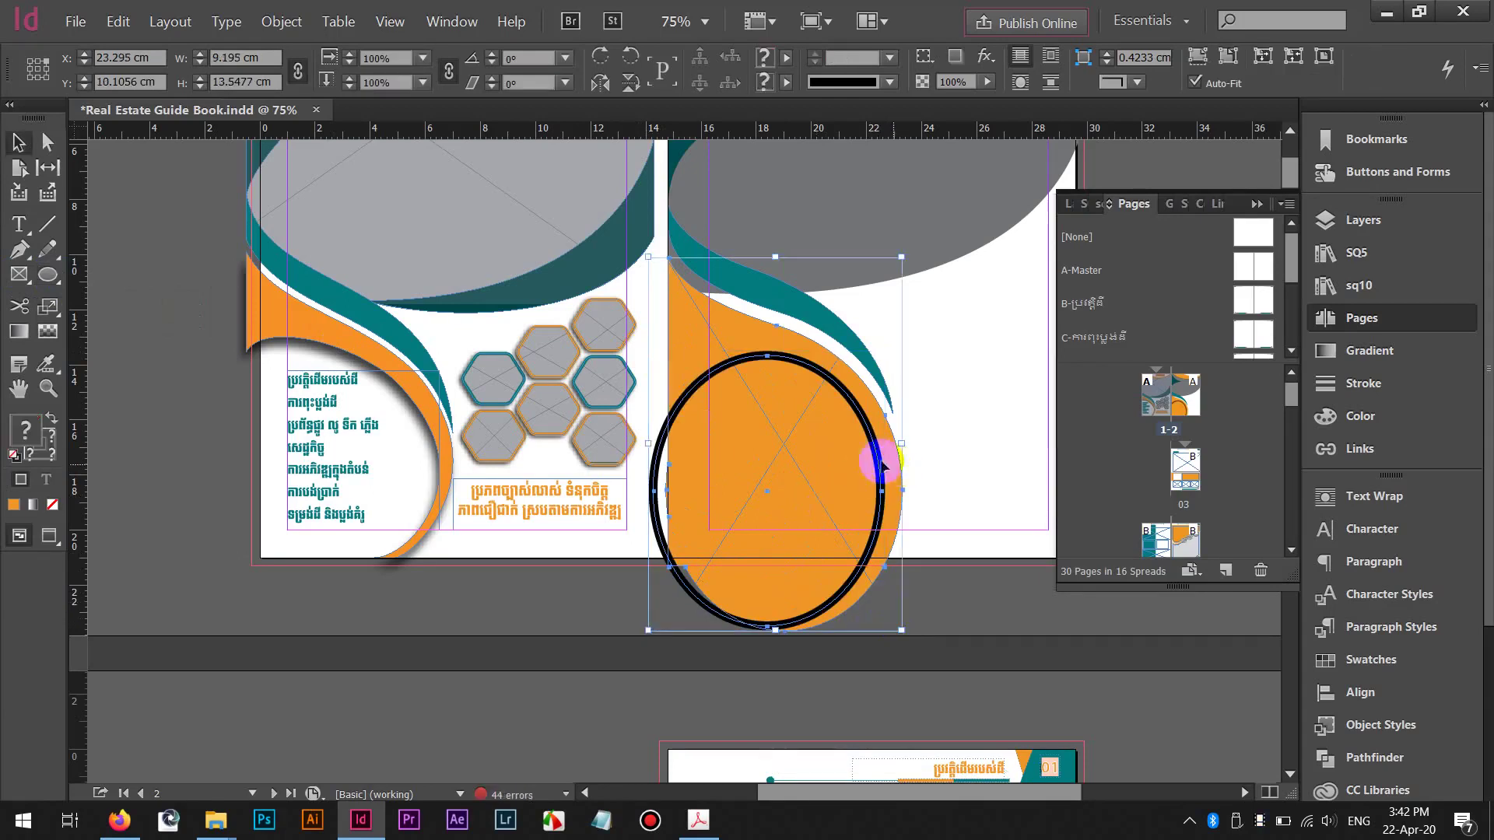
drag(853, 457, 707, 428)
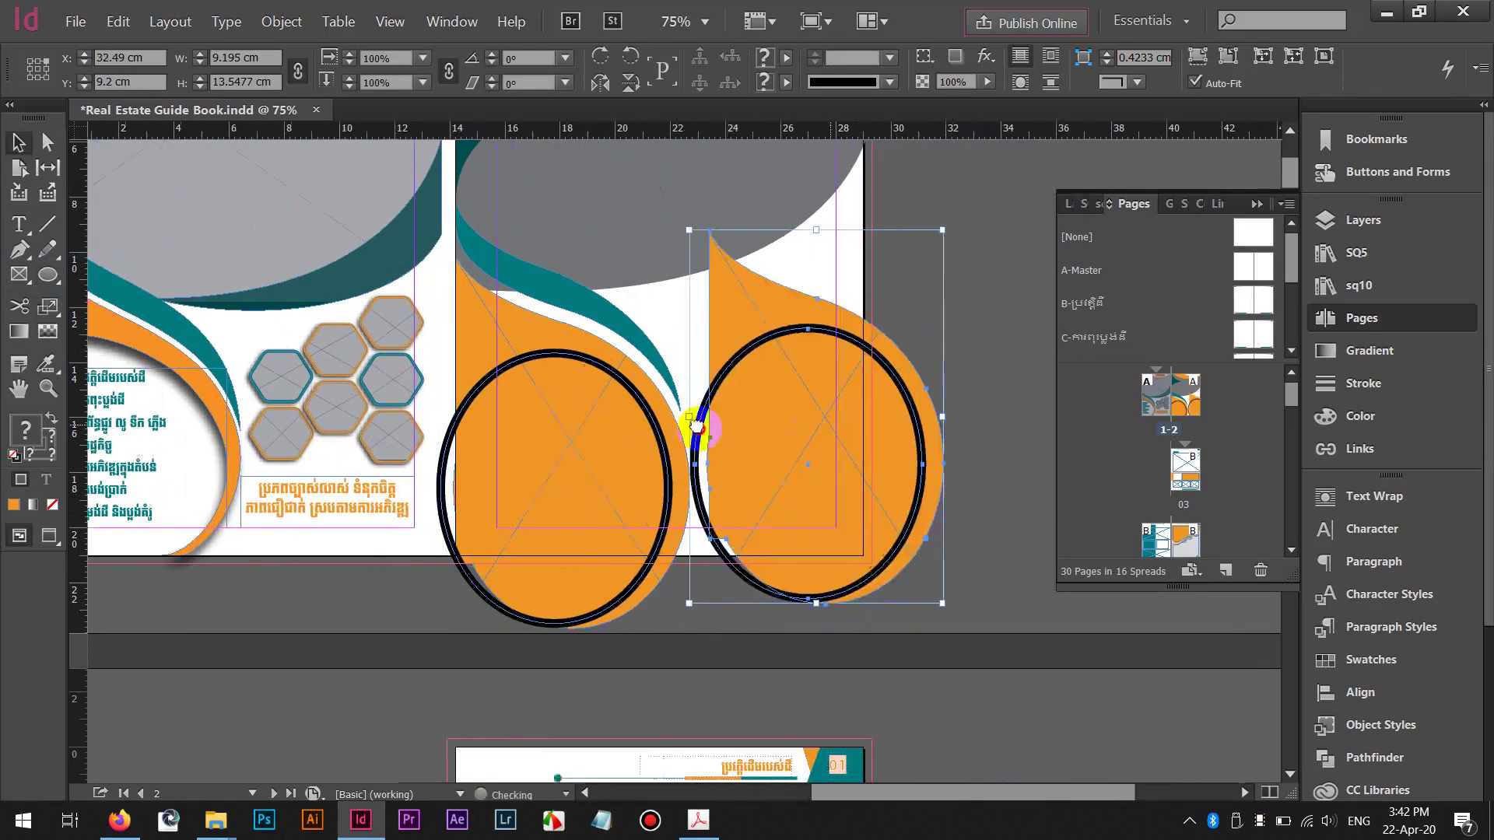
Combine the copied orange shape and ellipse with the Pathfinder's Exclude Overlap operation
click(281, 21)
mouse_move(477, 560)
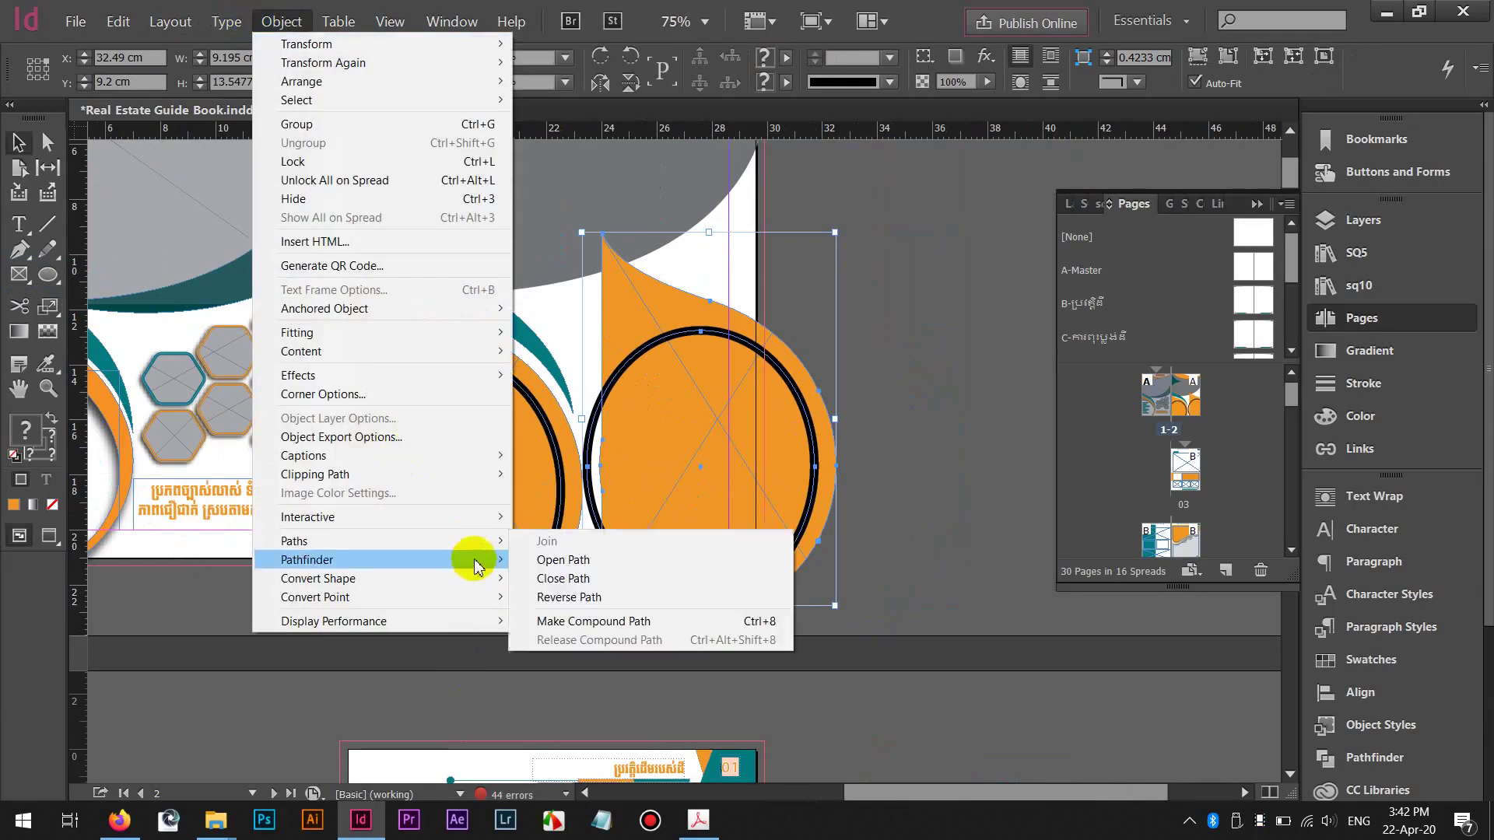
click(591, 635)
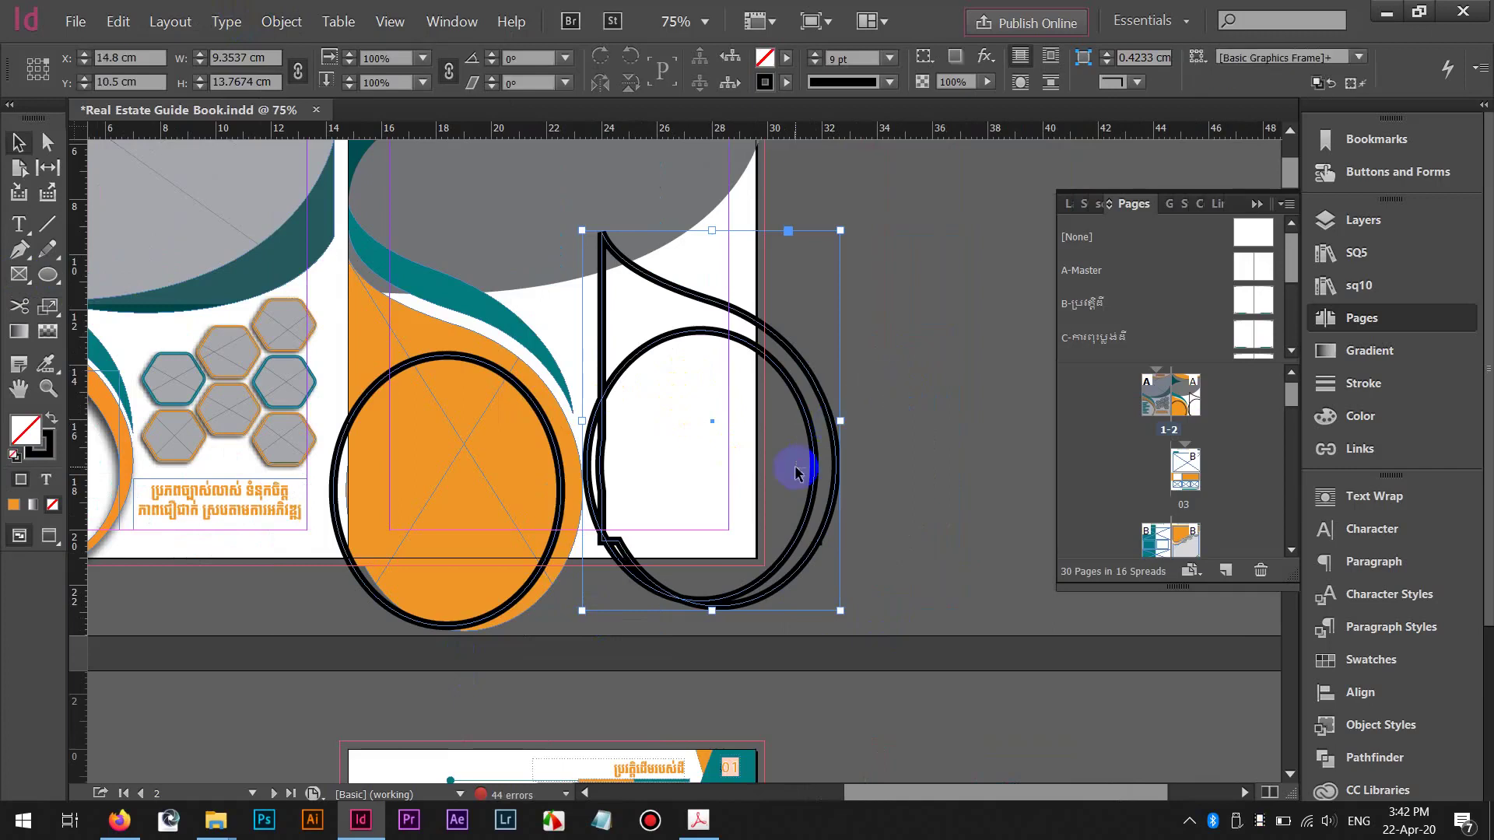
Reduce the combined shape's stroke weight to 0 pt
click(815, 64)
click(815, 64)
click(819, 64)
click(818, 63)
click(818, 64)
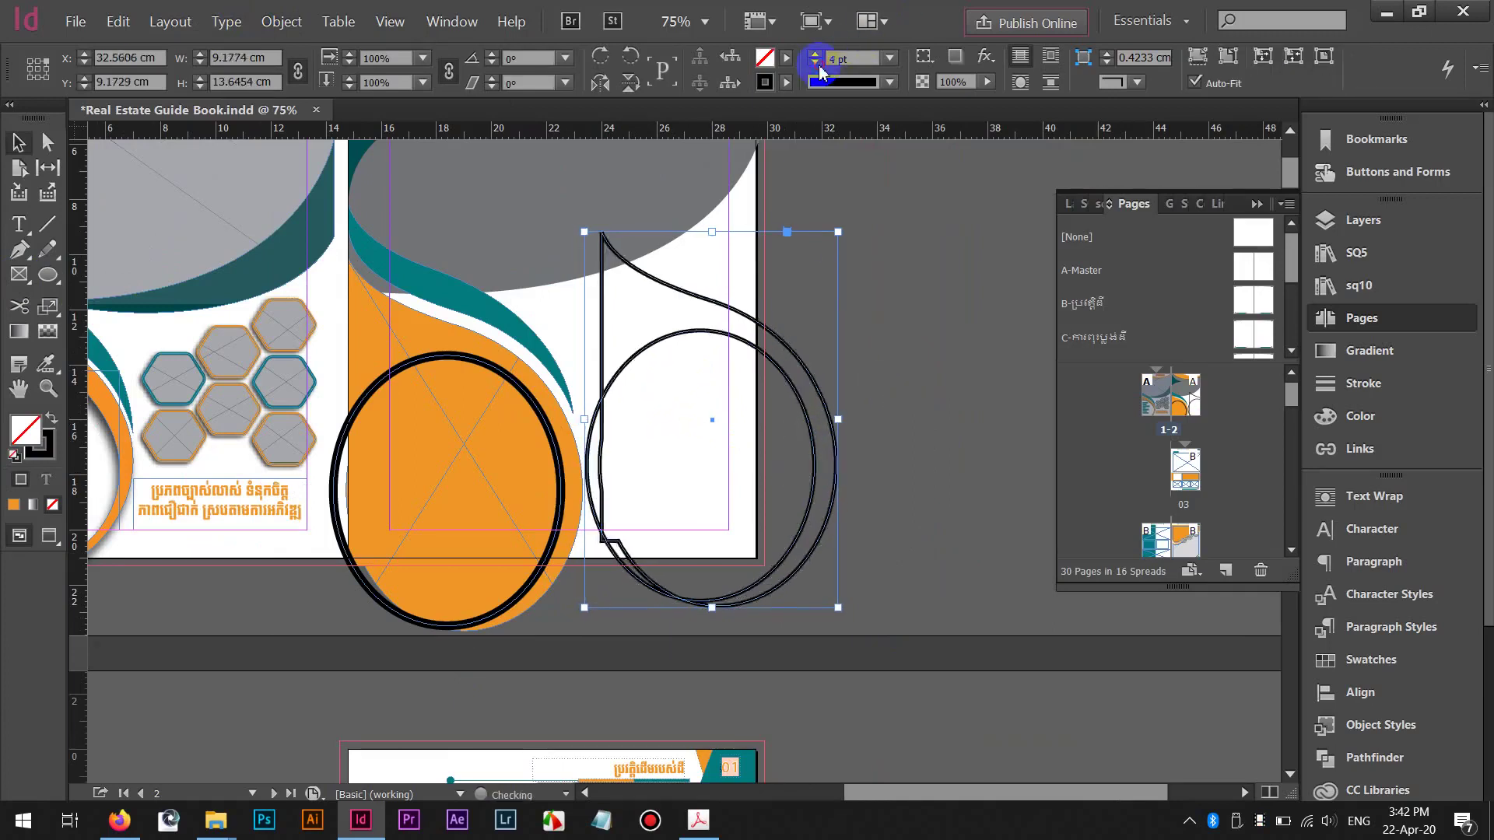
click(819, 64)
click(819, 64)
click(818, 64)
click(819, 63)
Fill the combined ring shape with the orange swatch R=241 G=150 B=33
click(791, 61)
click(631, 158)
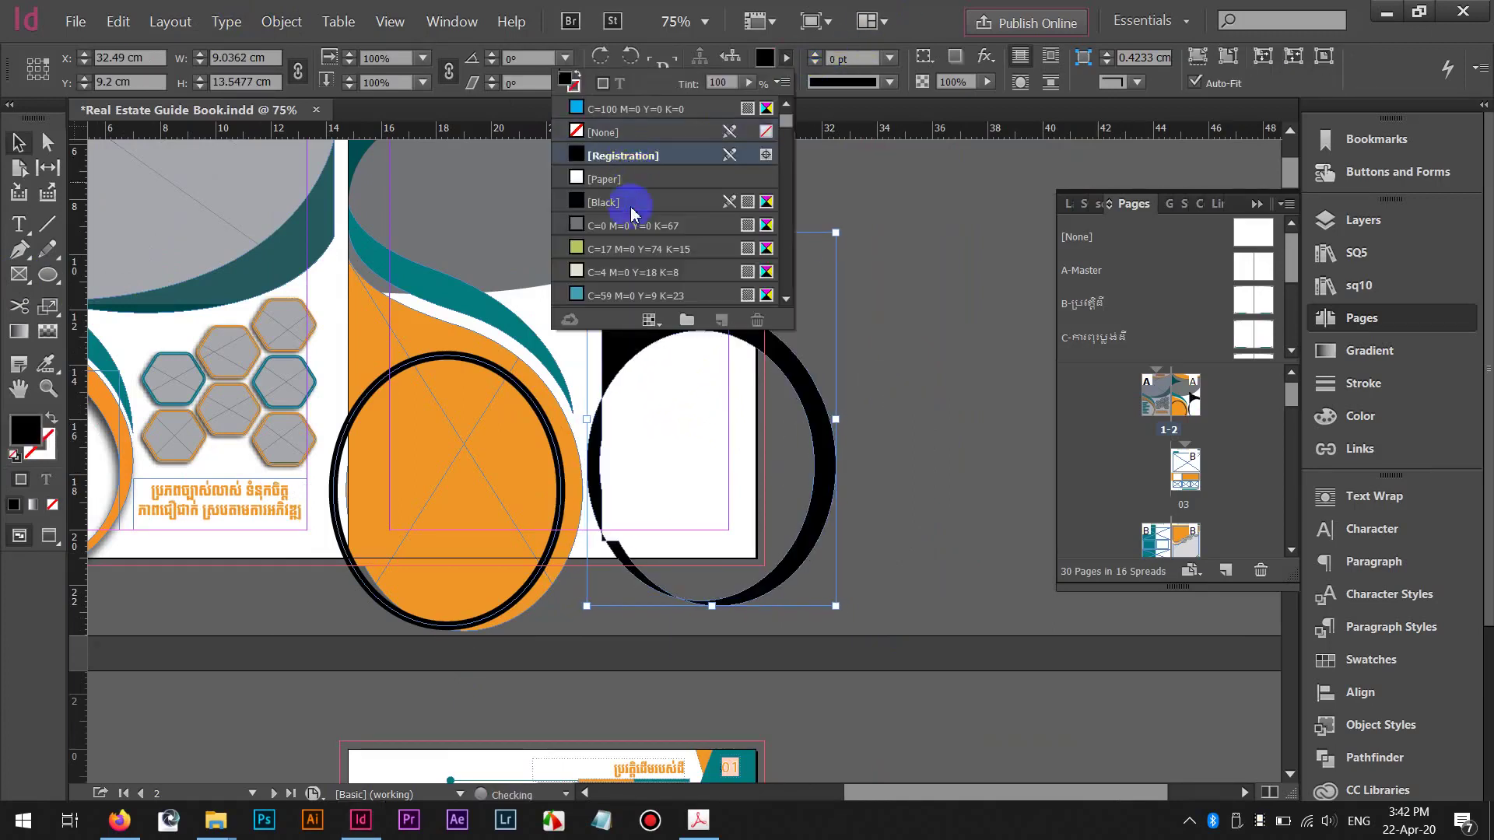
click(715, 207)
drag(788, 128, 787, 290)
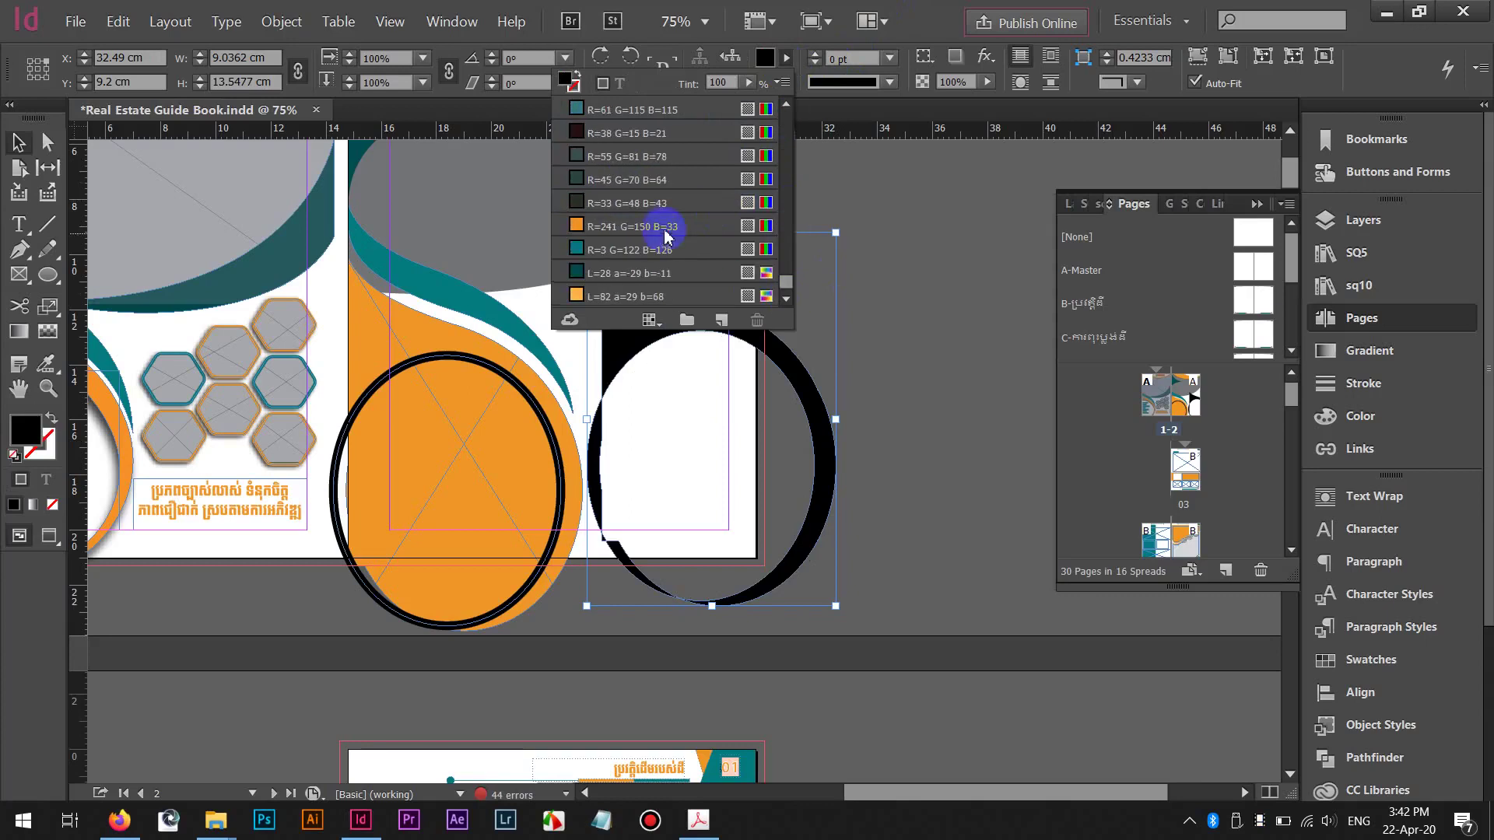
click(664, 227)
click(900, 335)
Move the orange ring shape rightward to about X 37.19 cm, mostly off the page
scroll(871, 319, down, 1)
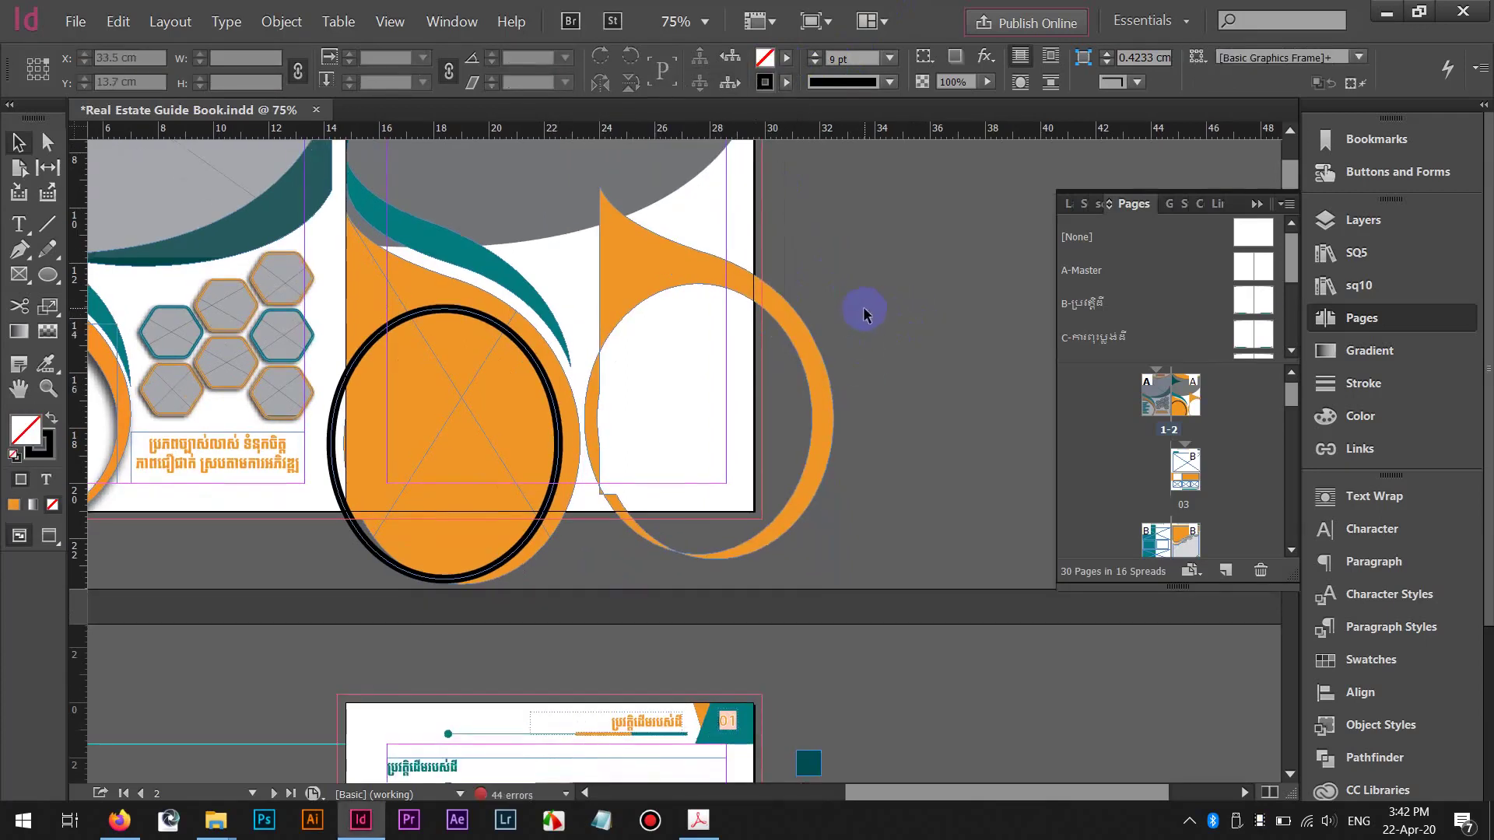
drag(725, 278, 843, 299)
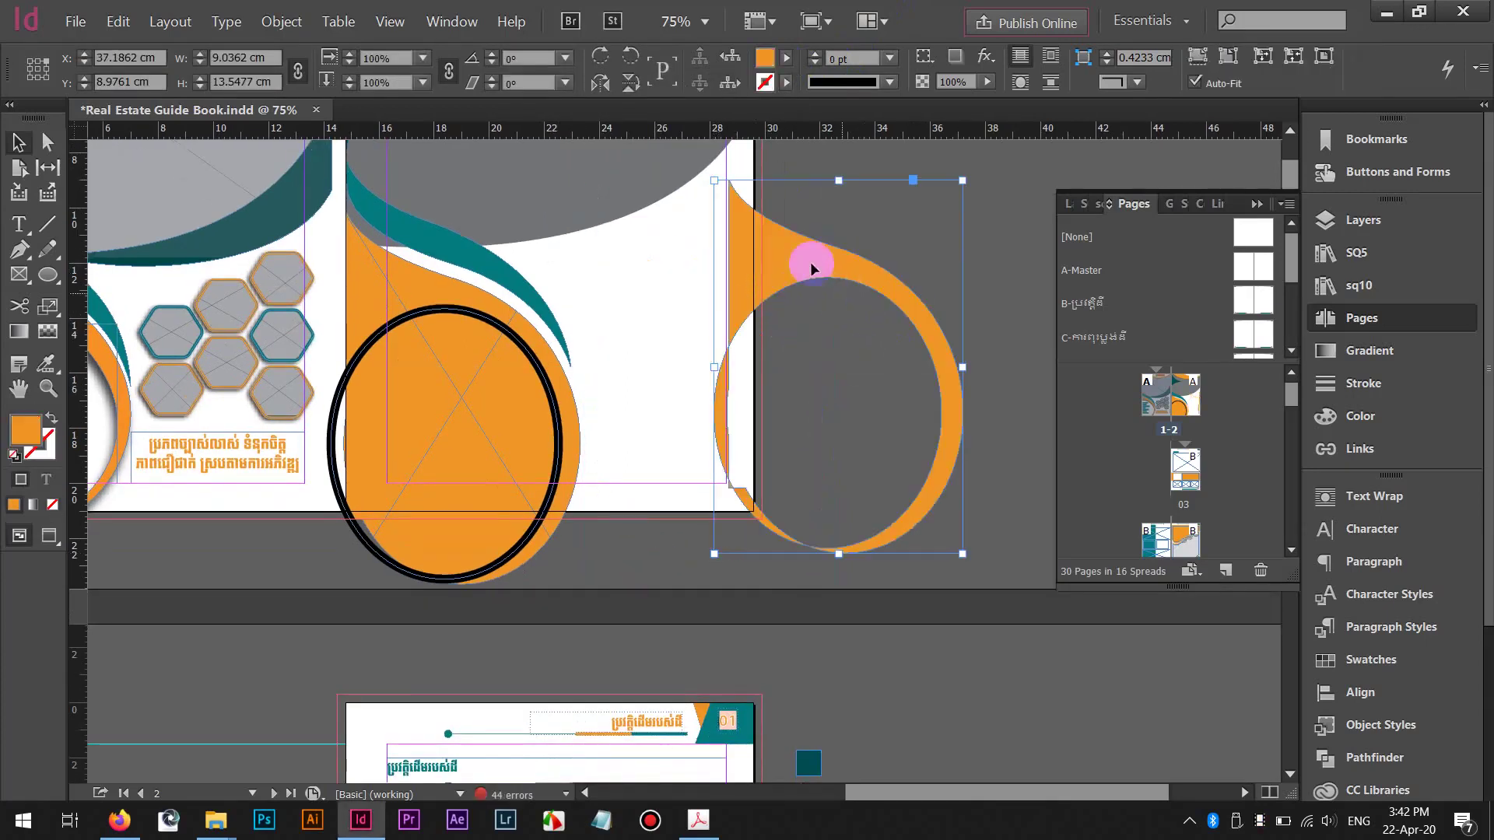
key(Delete)
key(ctrl+z)
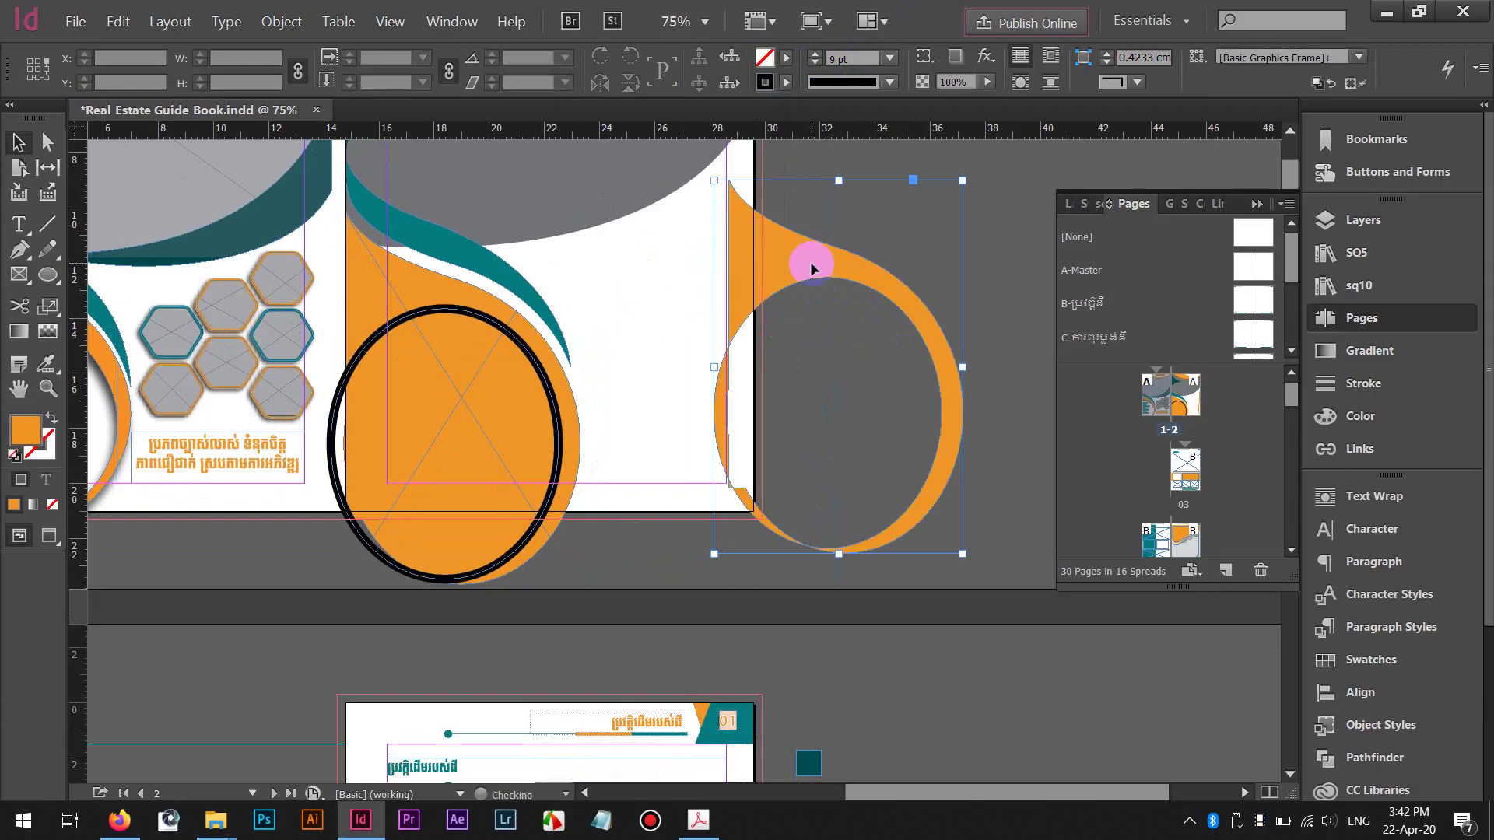
Move the original orange shape and its black-outlined ellipse off the page, to the right of the ring shape
drag(682, 272, 656, 283)
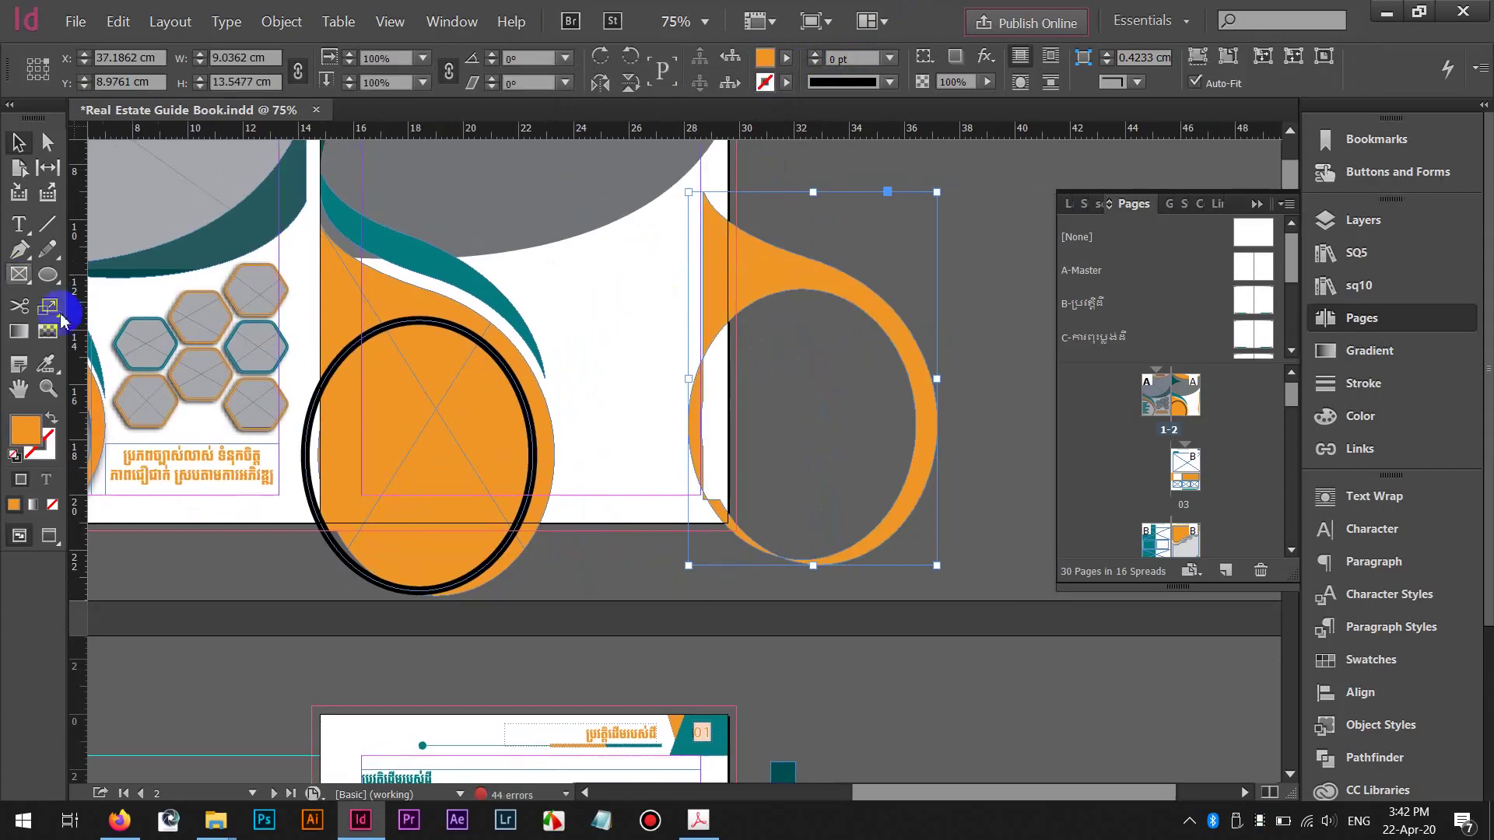
click(477, 477)
drag(576, 406, 860, 365)
Draw a rectangle about 8.15 × 11.25 cm in the page's lower-left corner, below the teal curve's start
click(20, 275)
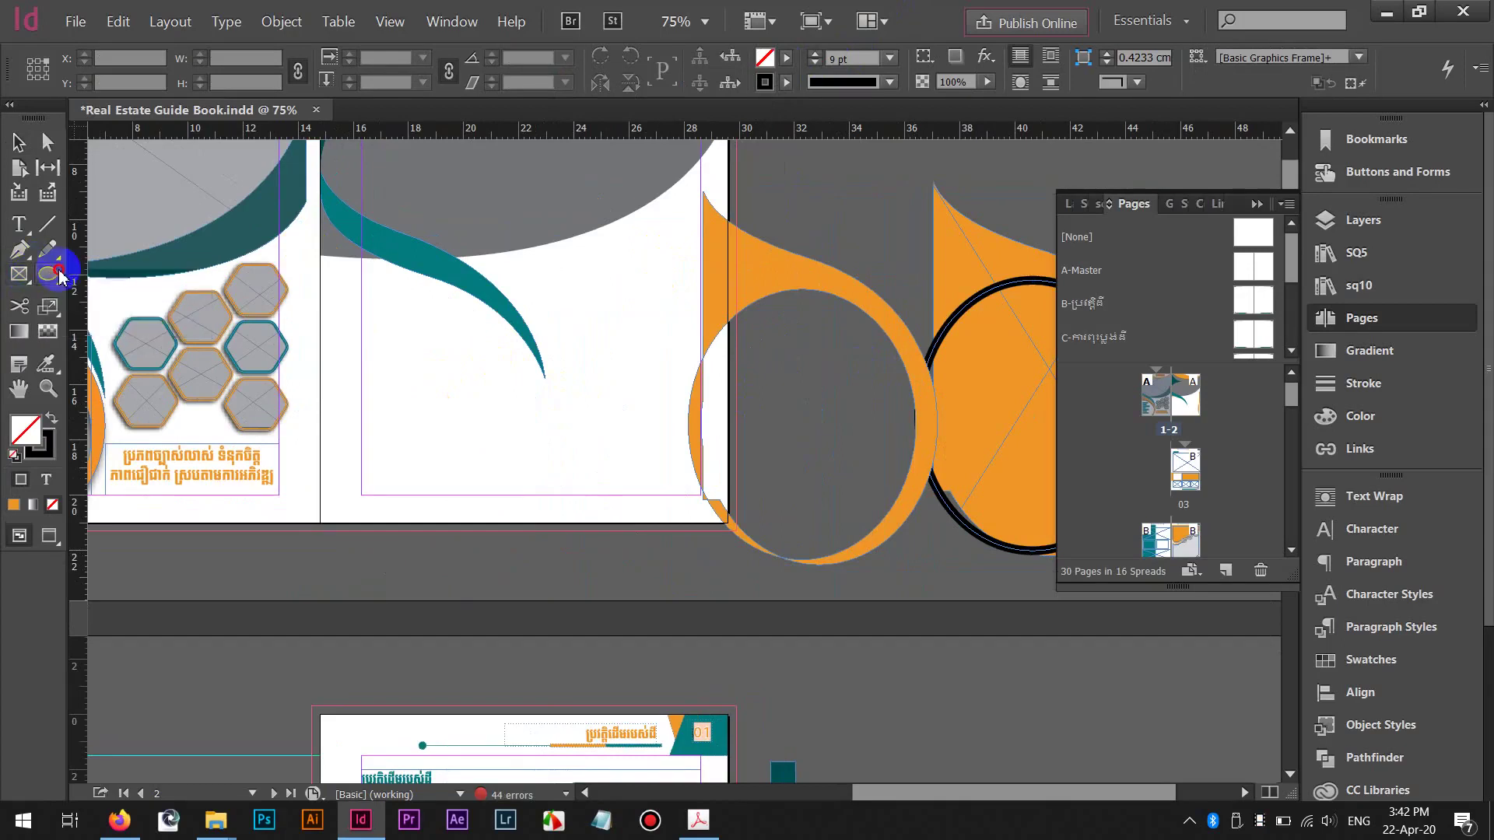
drag(47, 273, 107, 282)
click(107, 277)
drag(314, 217, 547, 519)
click(774, 277)
key(Escape)
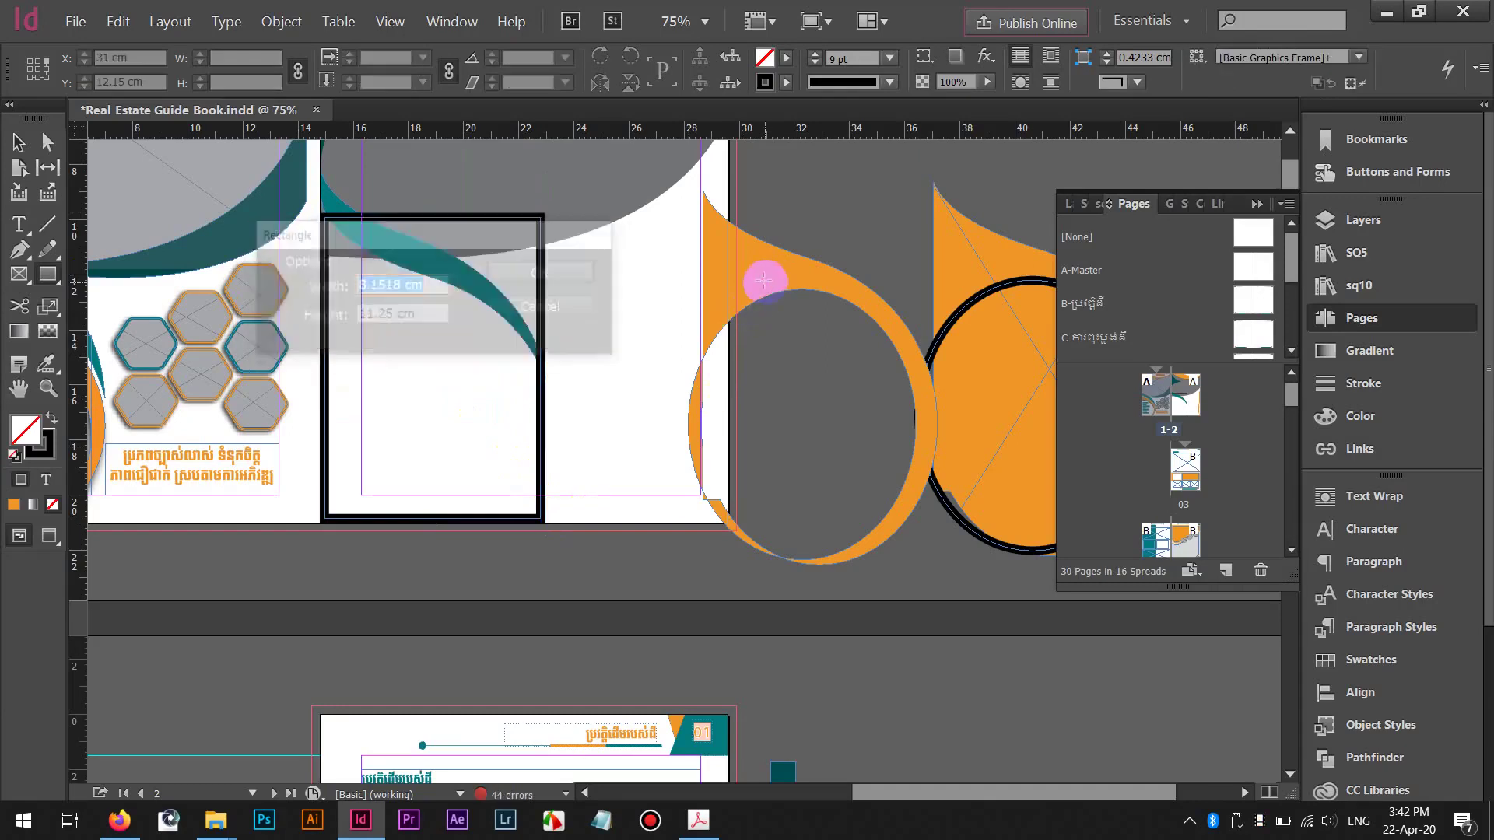
Copy the orange ring shape and paste it into the black-outlined rectangle
key(v)
click(754, 279)
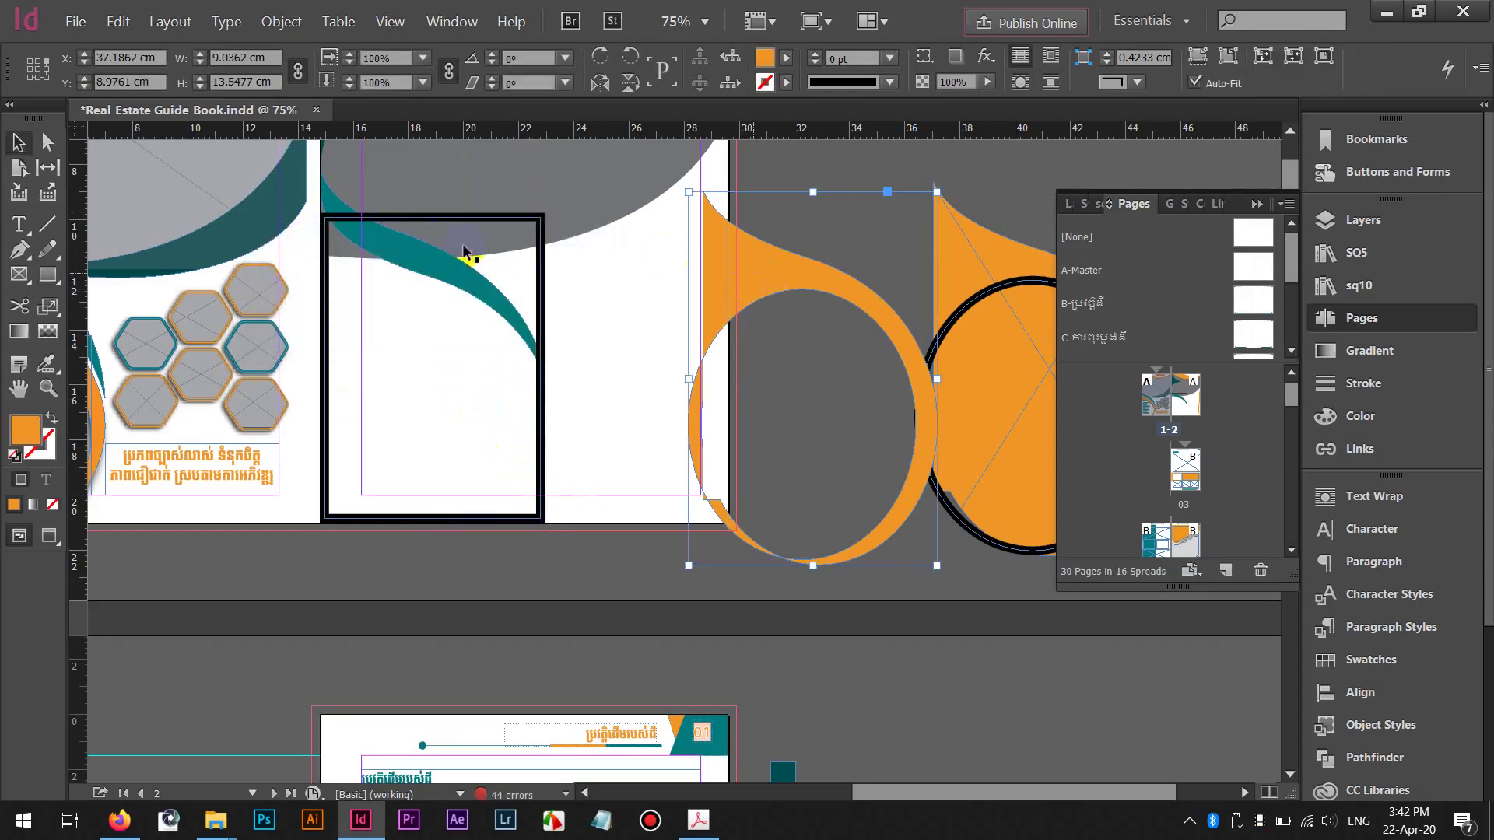
click(324, 333)
right_click(323, 333)
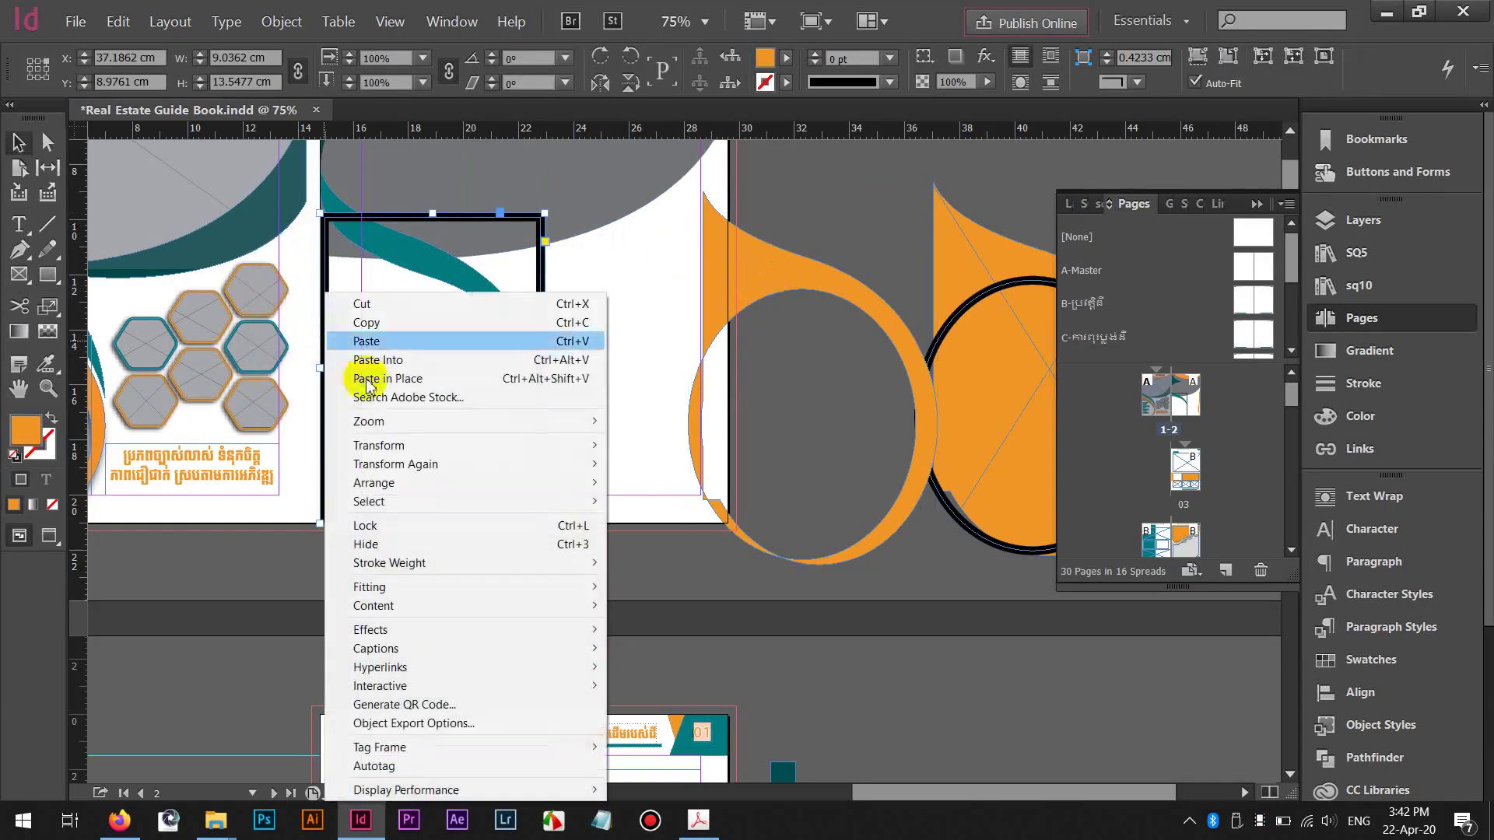
click(378, 360)
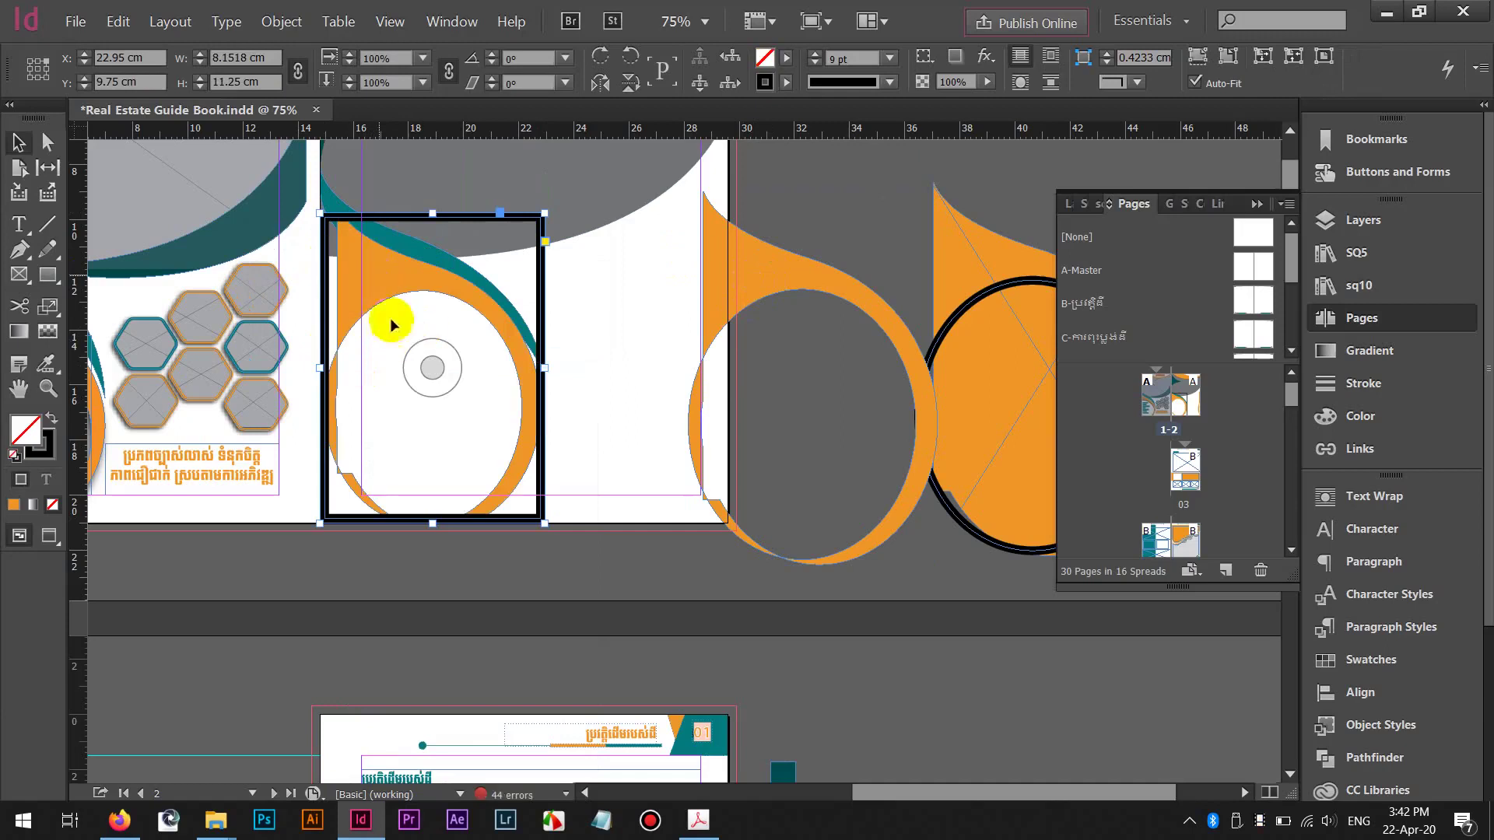
Reposition the pasted orange shape inside the rectangle and stretch its bounds to about 9.23 × 12.56 cm
click(411, 356)
drag(324, 207, 302, 206)
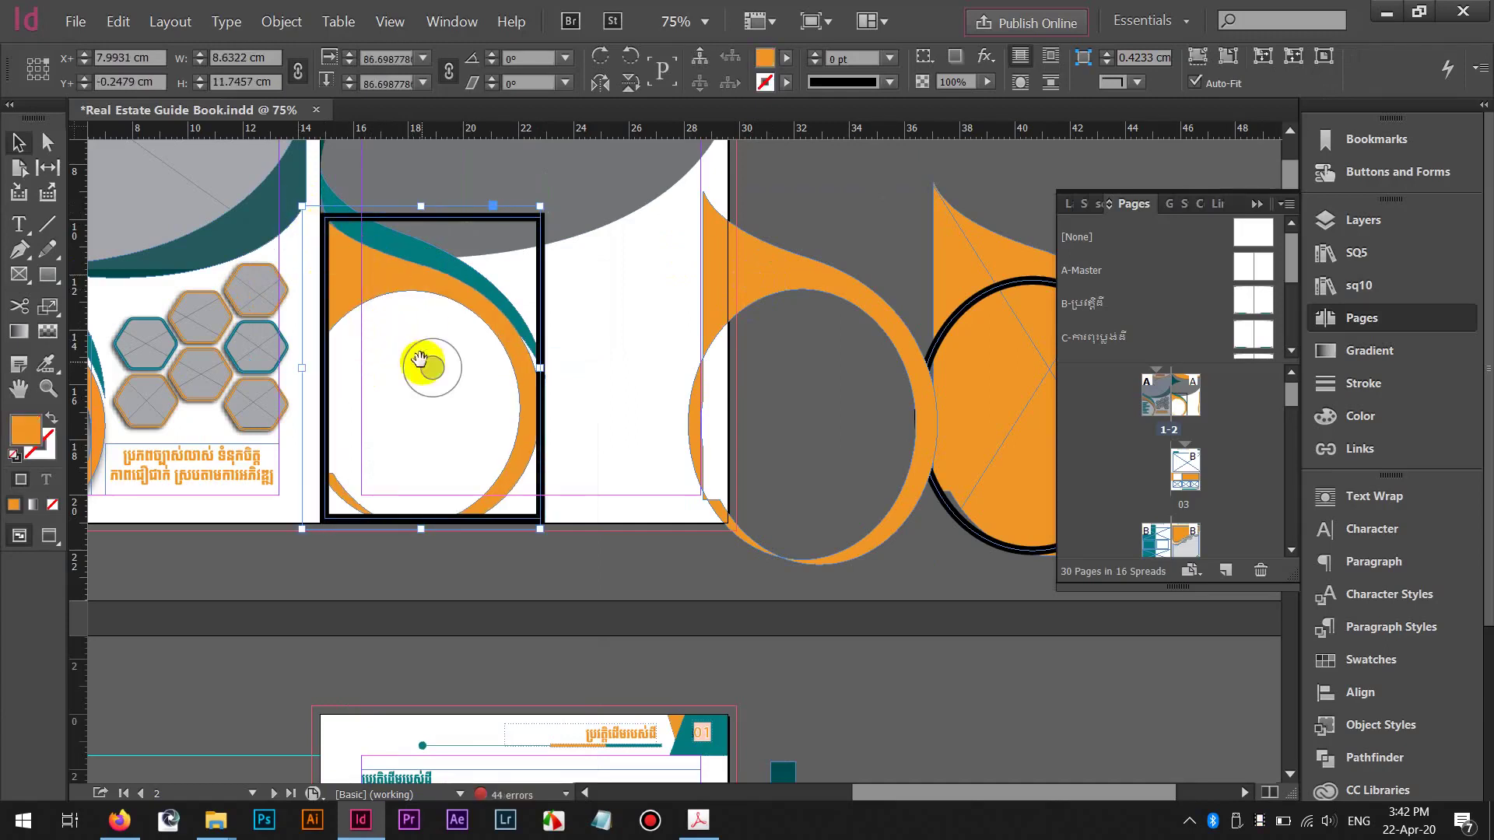
mouse_move(440, 367)
mouse_down()
mouse_move(427, 374)
mouse_move(442, 393)
mouse_up()
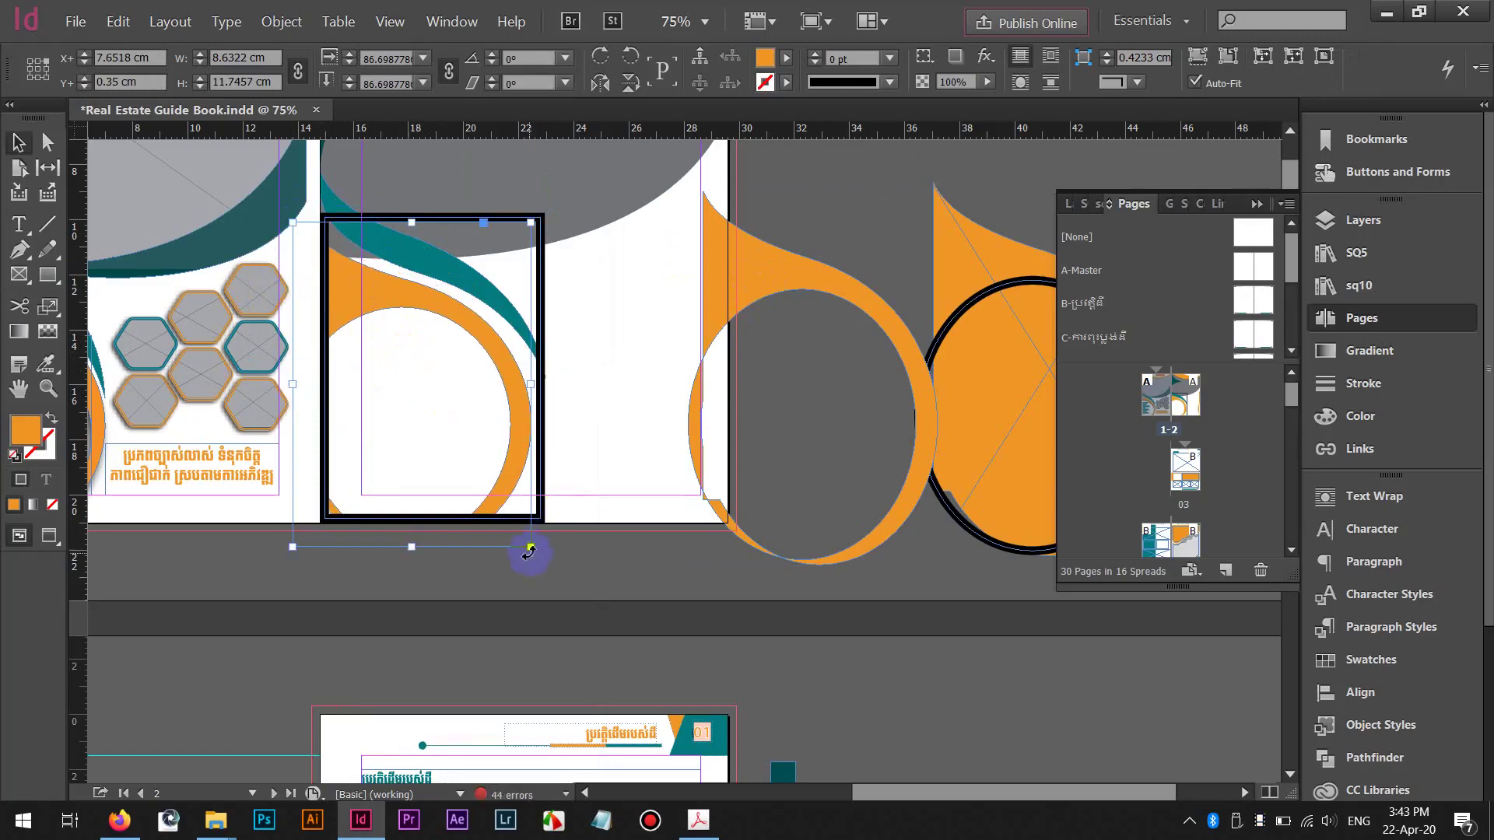
drag(532, 547, 548, 568)
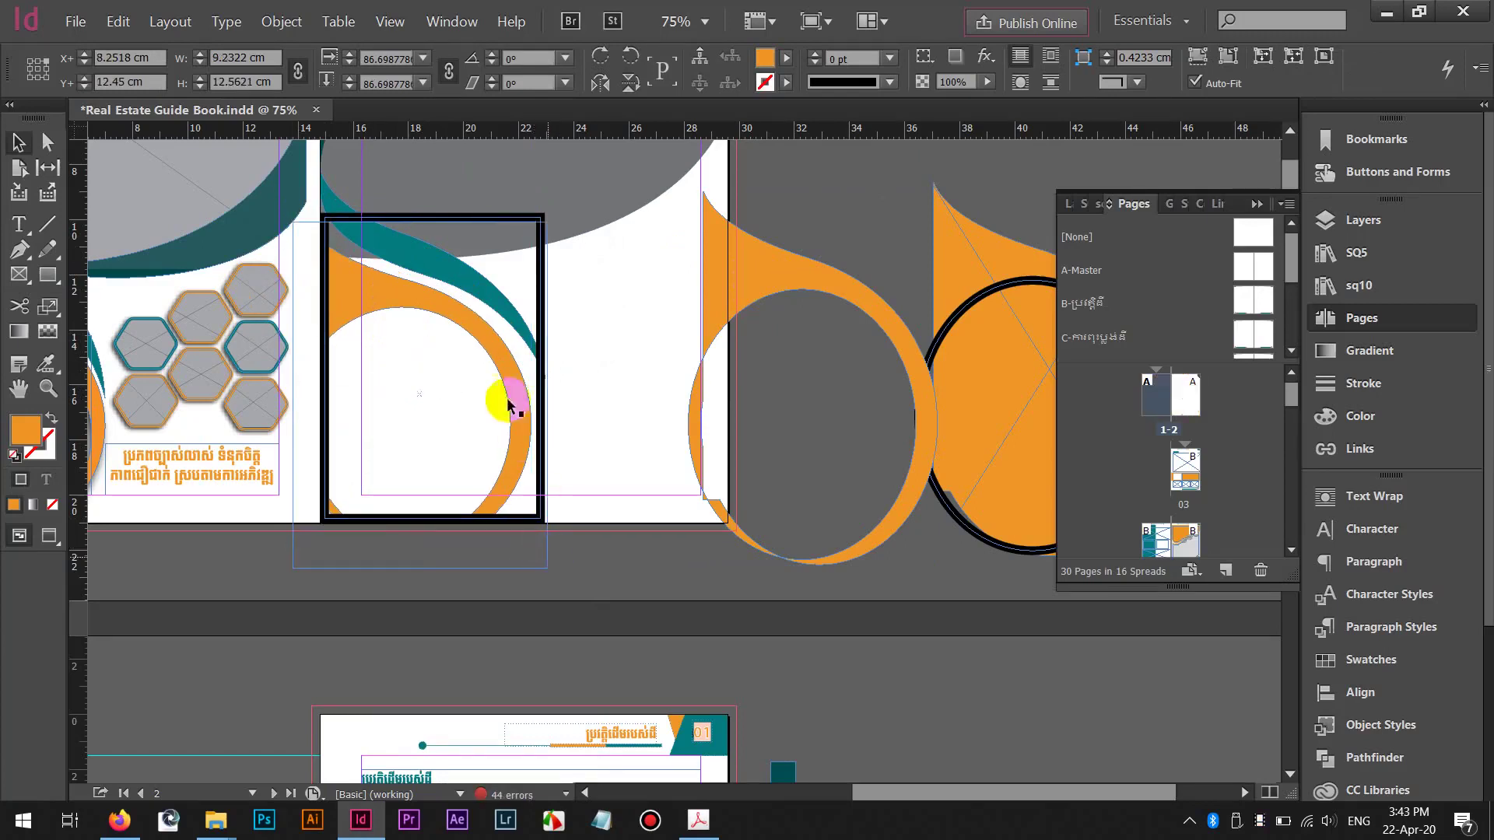
Set the black-outlined masking rectangle's stroke to 0 pt and delete the spare orange shapes off the page
click(581, 311)
click(541, 283)
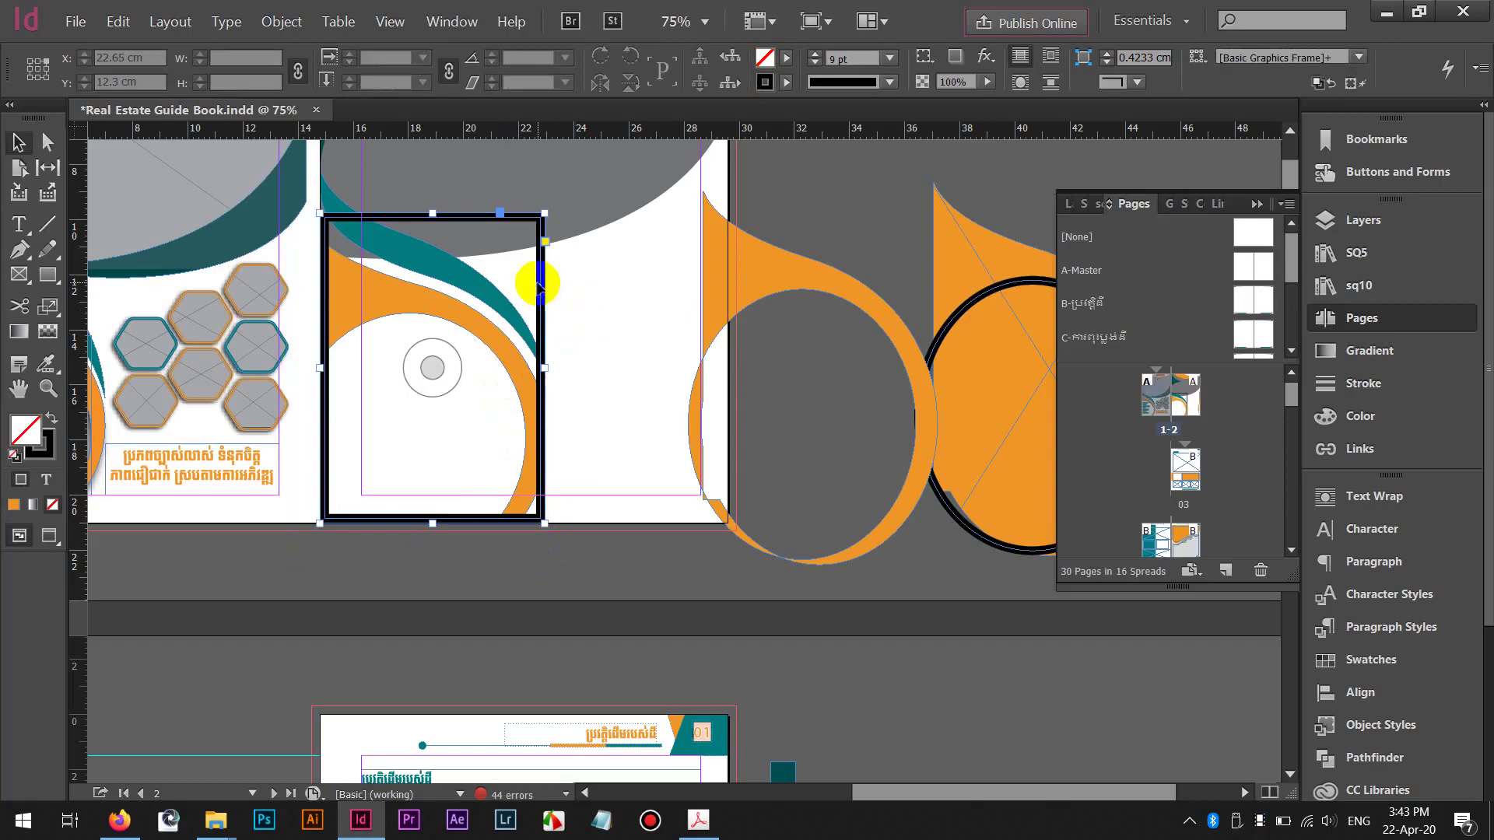
click(815, 63)
click(814, 63)
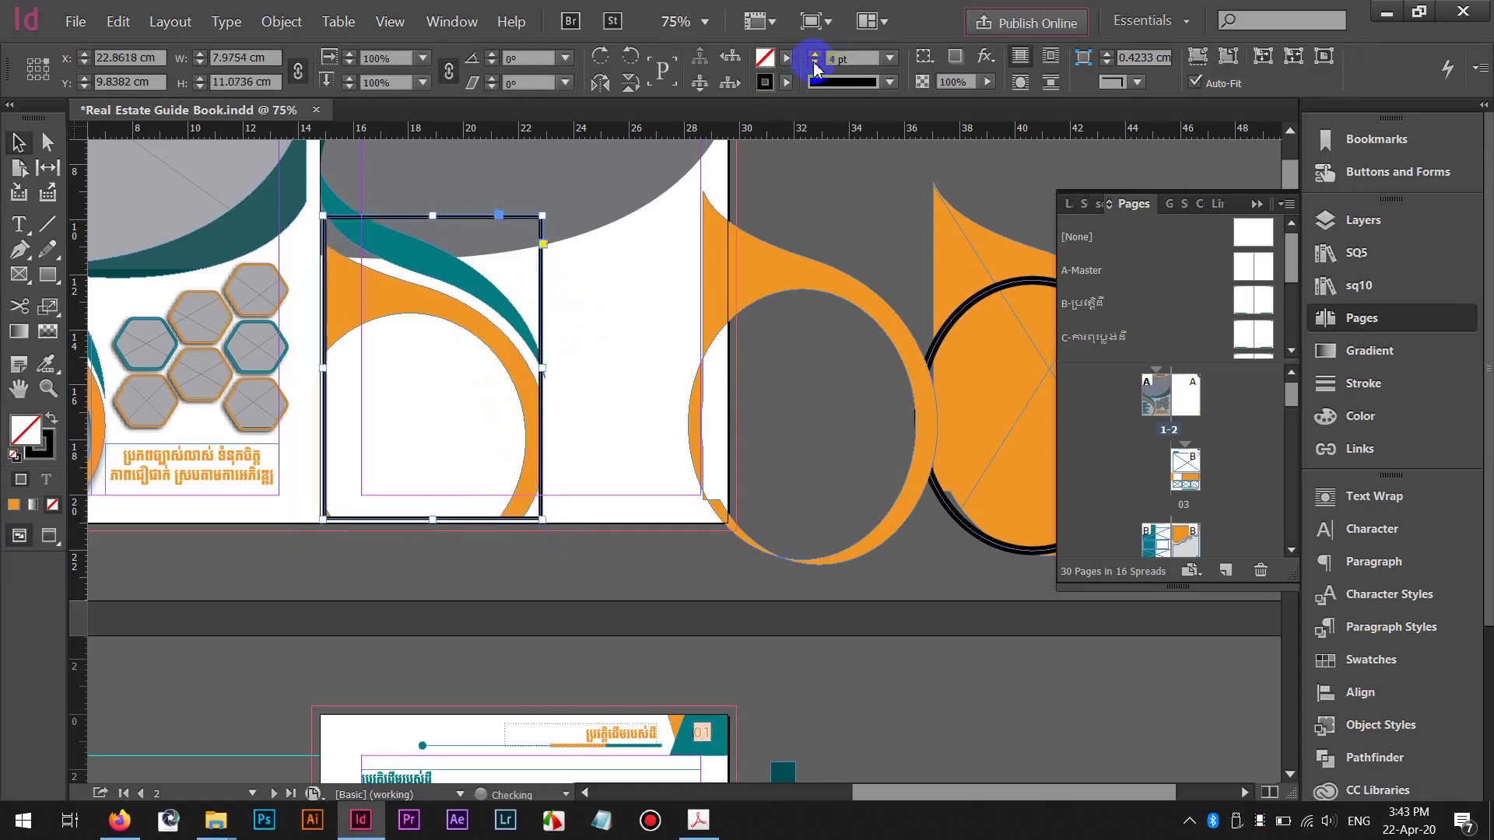
click(814, 64)
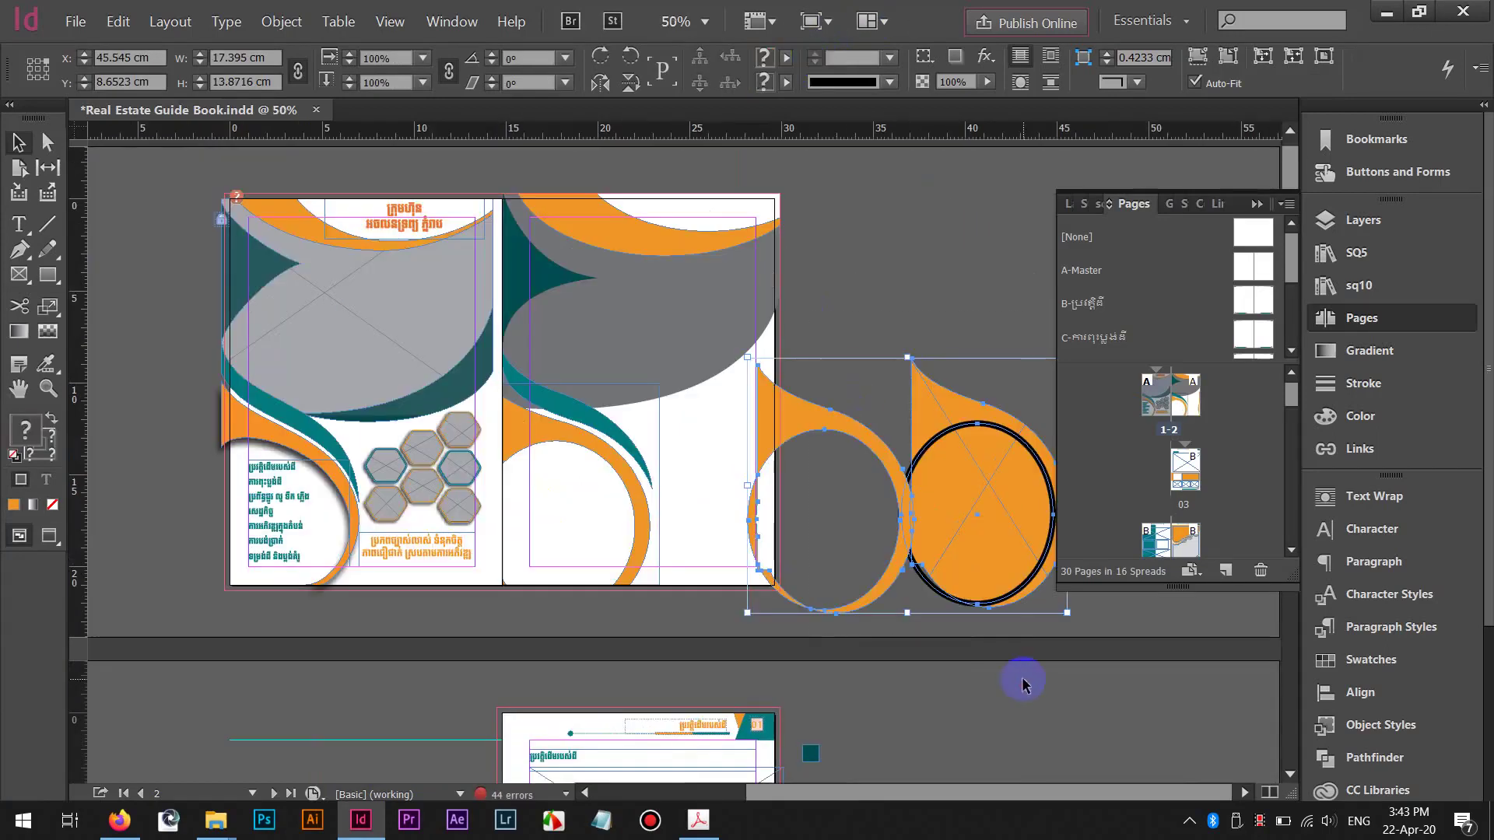
key(Delete)
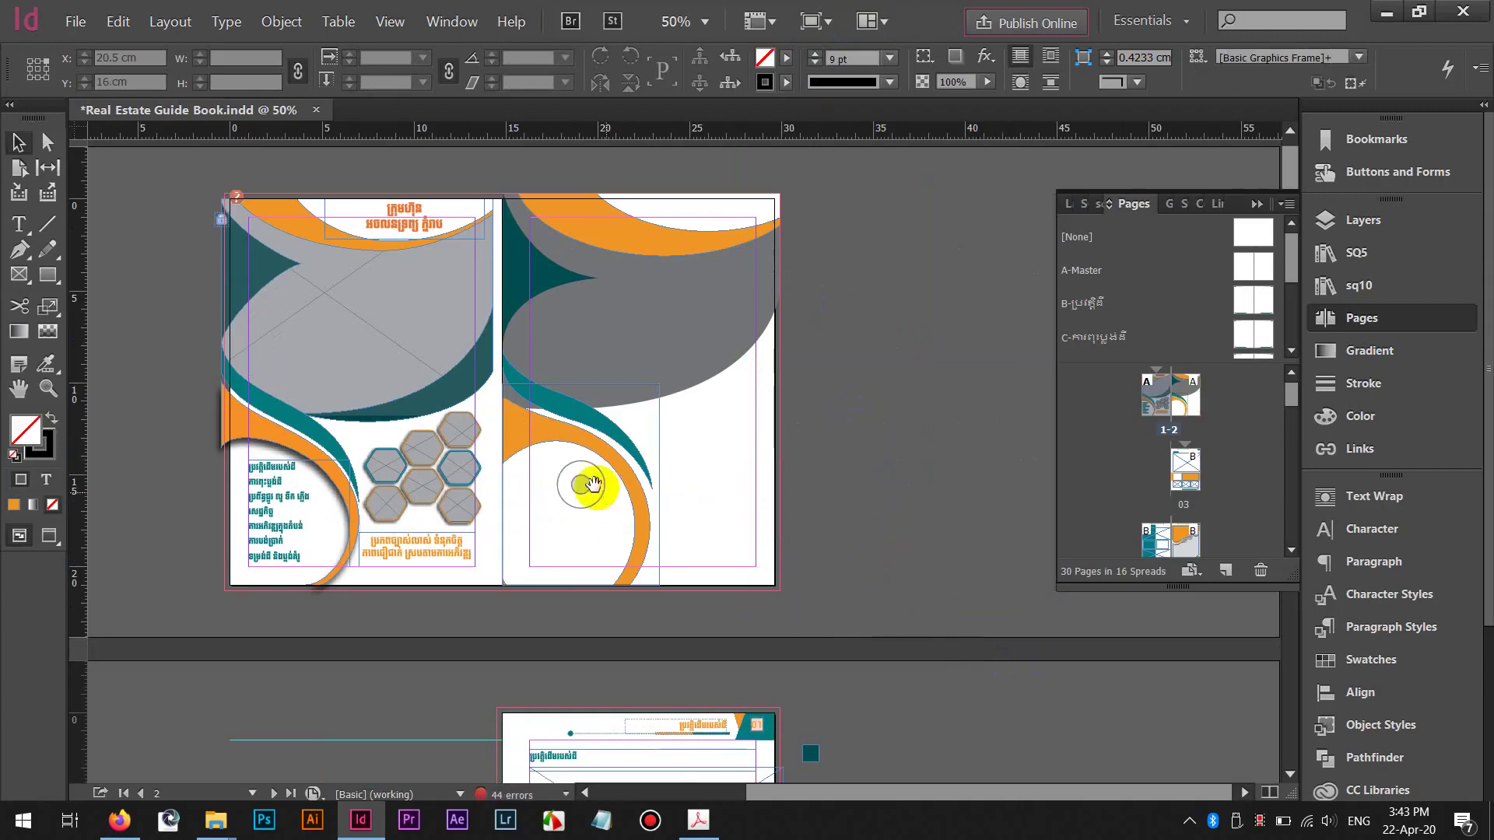
Apply a drop shadow to the orange ring shape inside the masking frame
key(super)
key(super)
scroll(590, 475, up, 2)
click(571, 491)
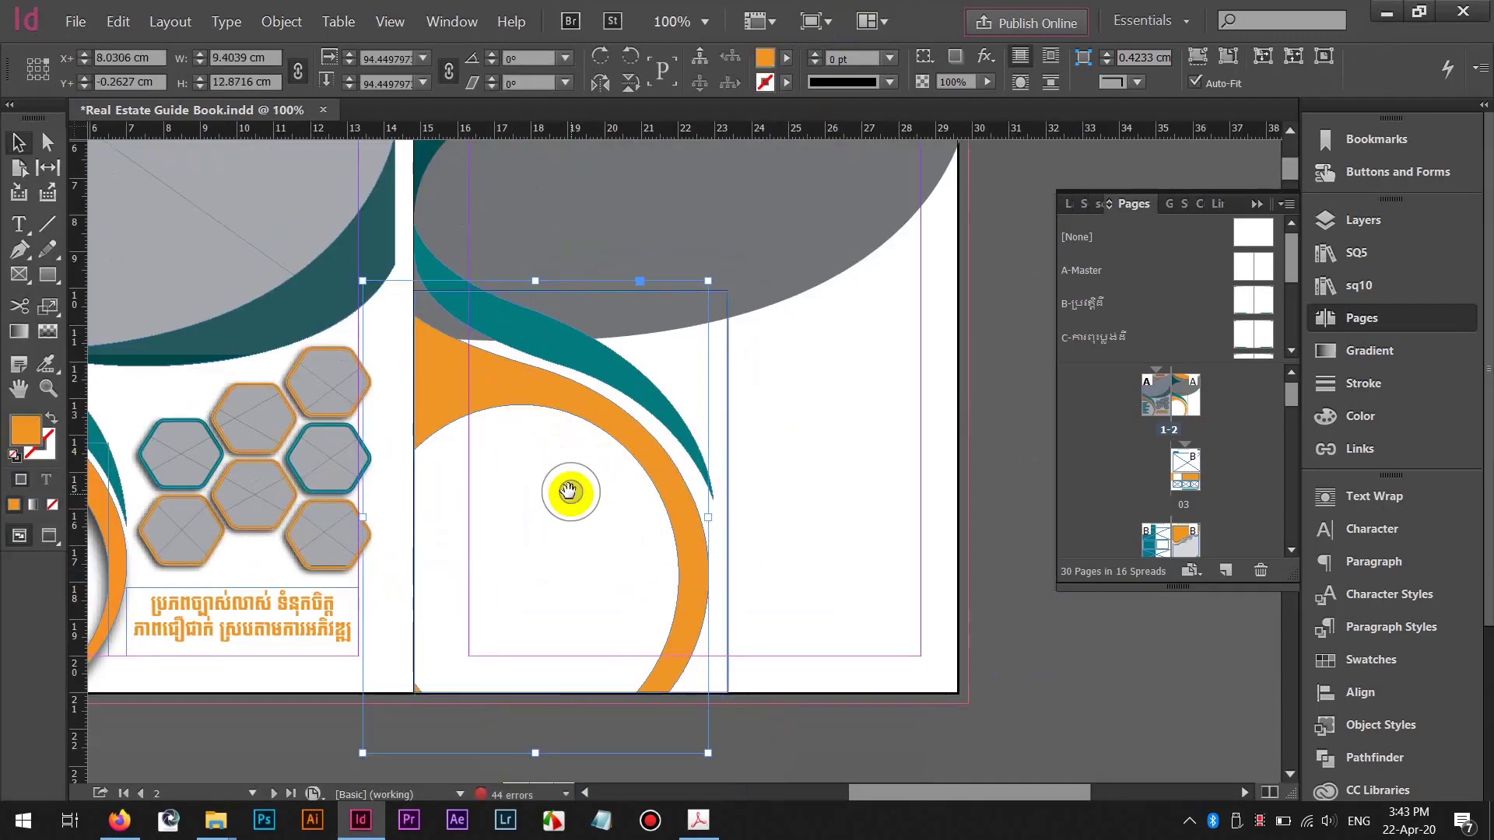
click(975, 54)
click(955, 55)
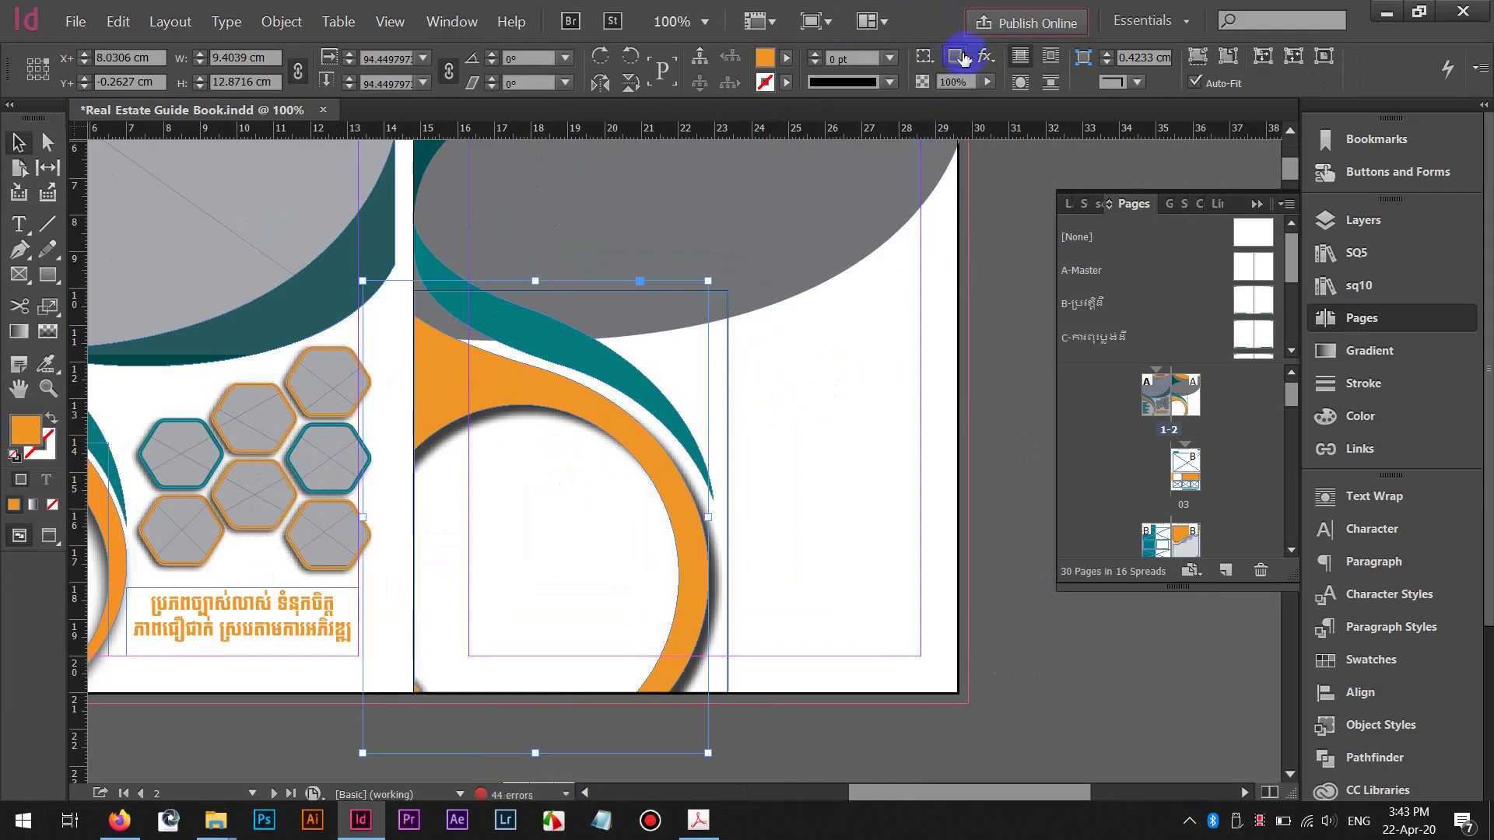
Adjust the light angle of the orange ring's drop shadow to about 56°
right_click(564, 490)
mouse_move(710, 630)
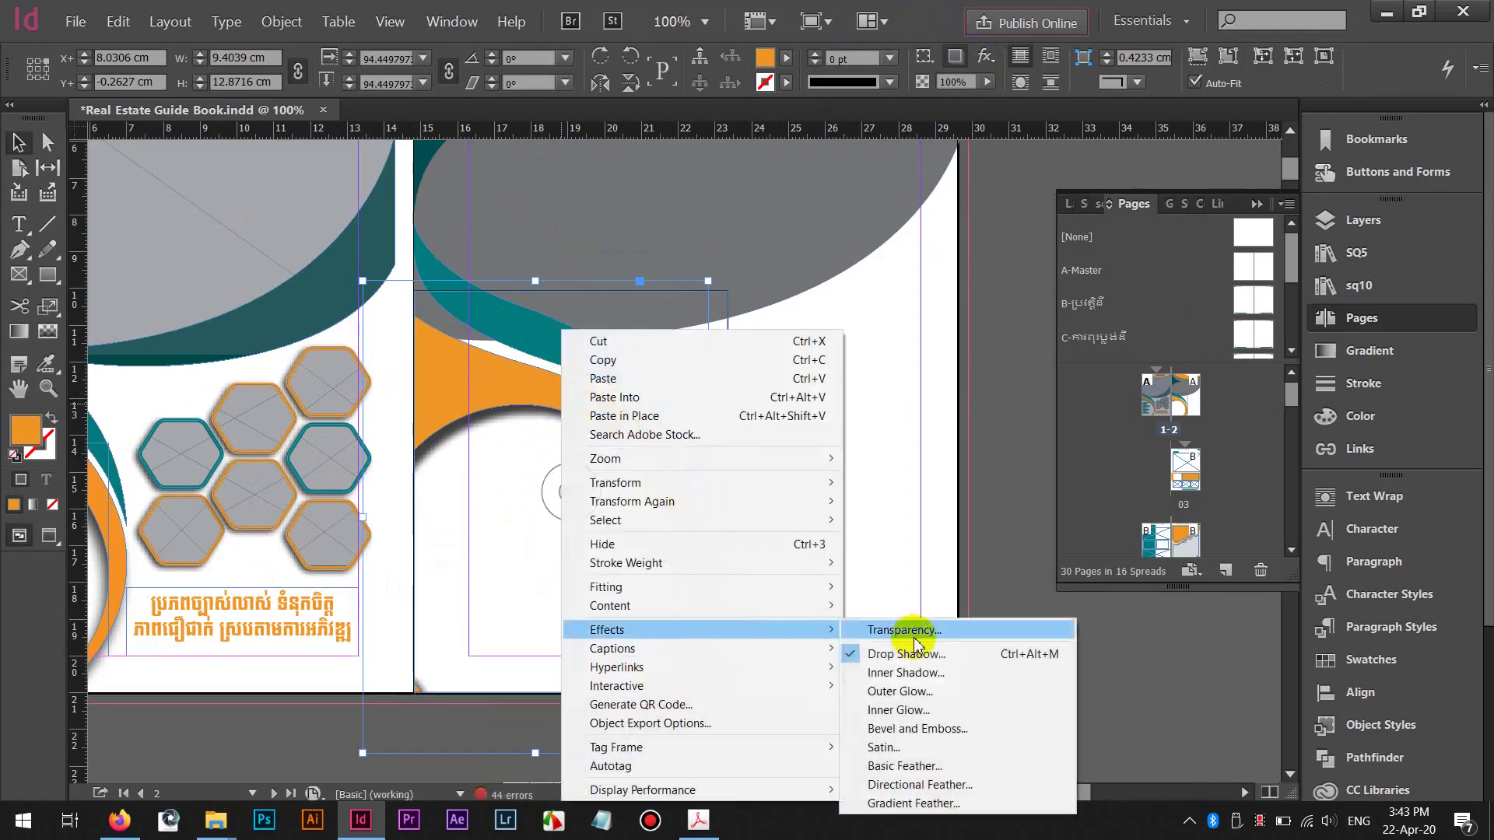
click(906, 655)
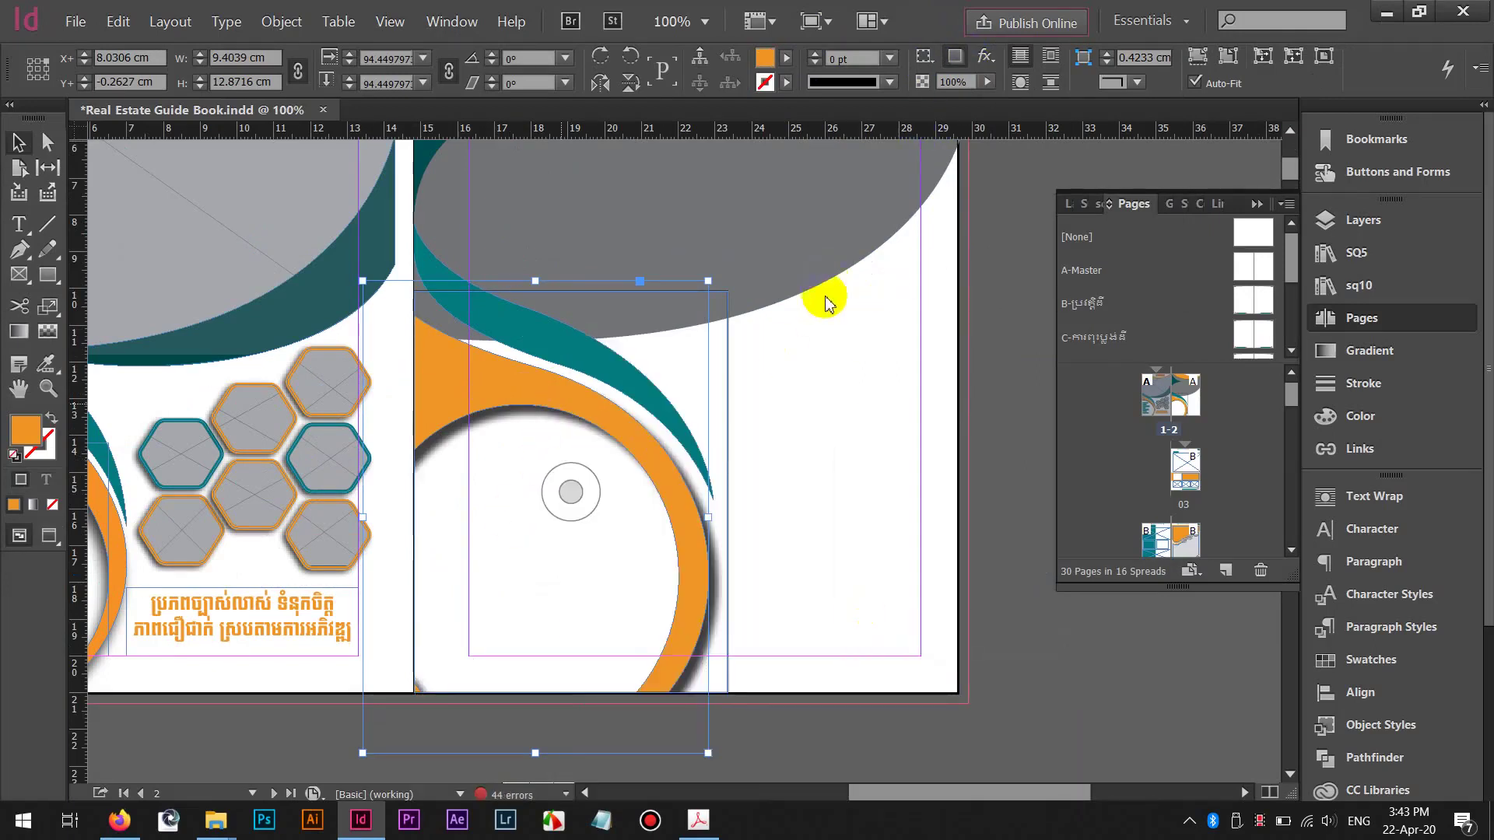
click(1088, 232)
click(1095, 263)
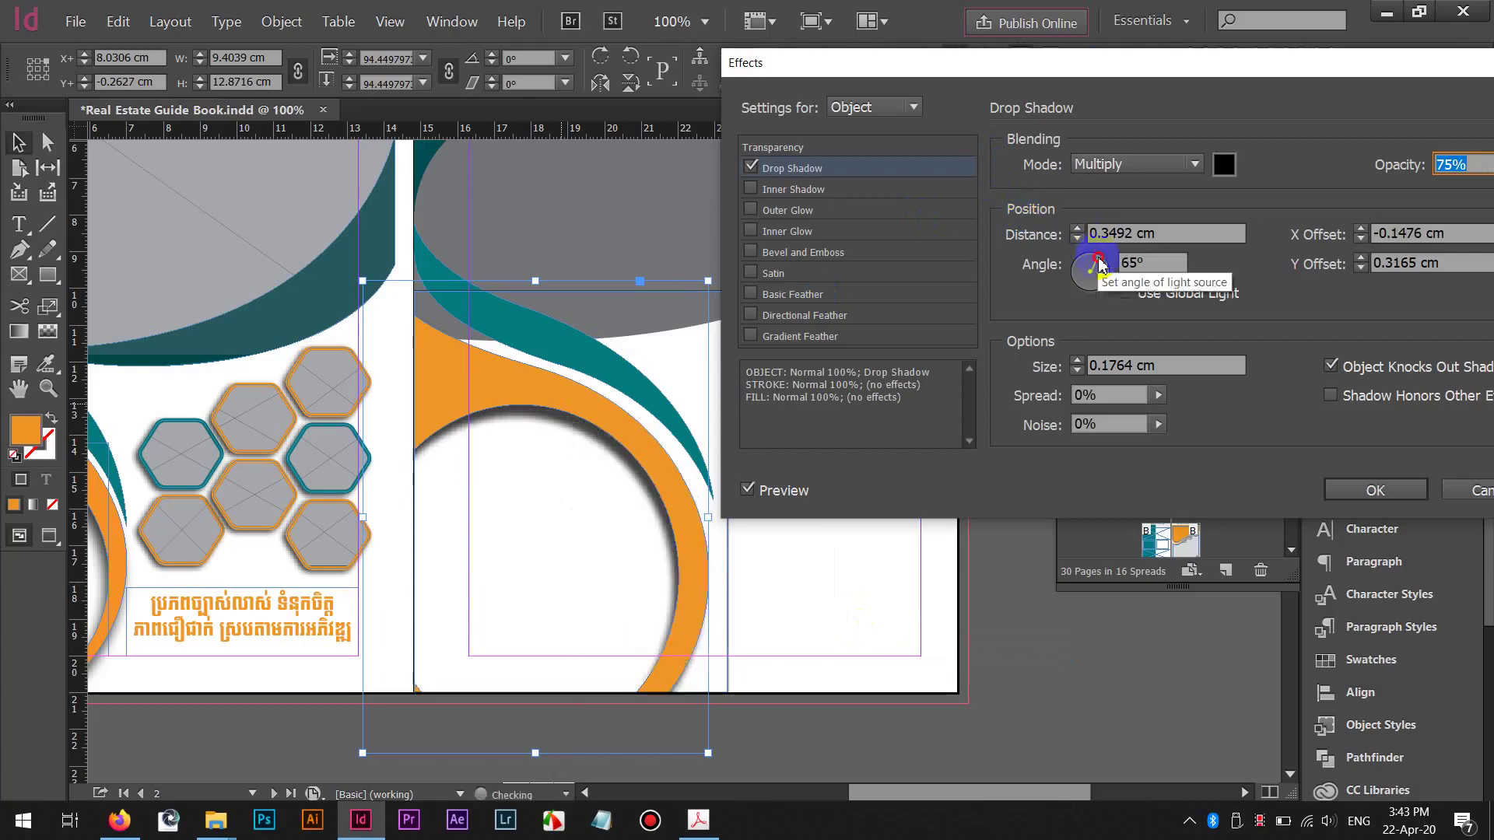
drag(1060, 50, 878, 47)
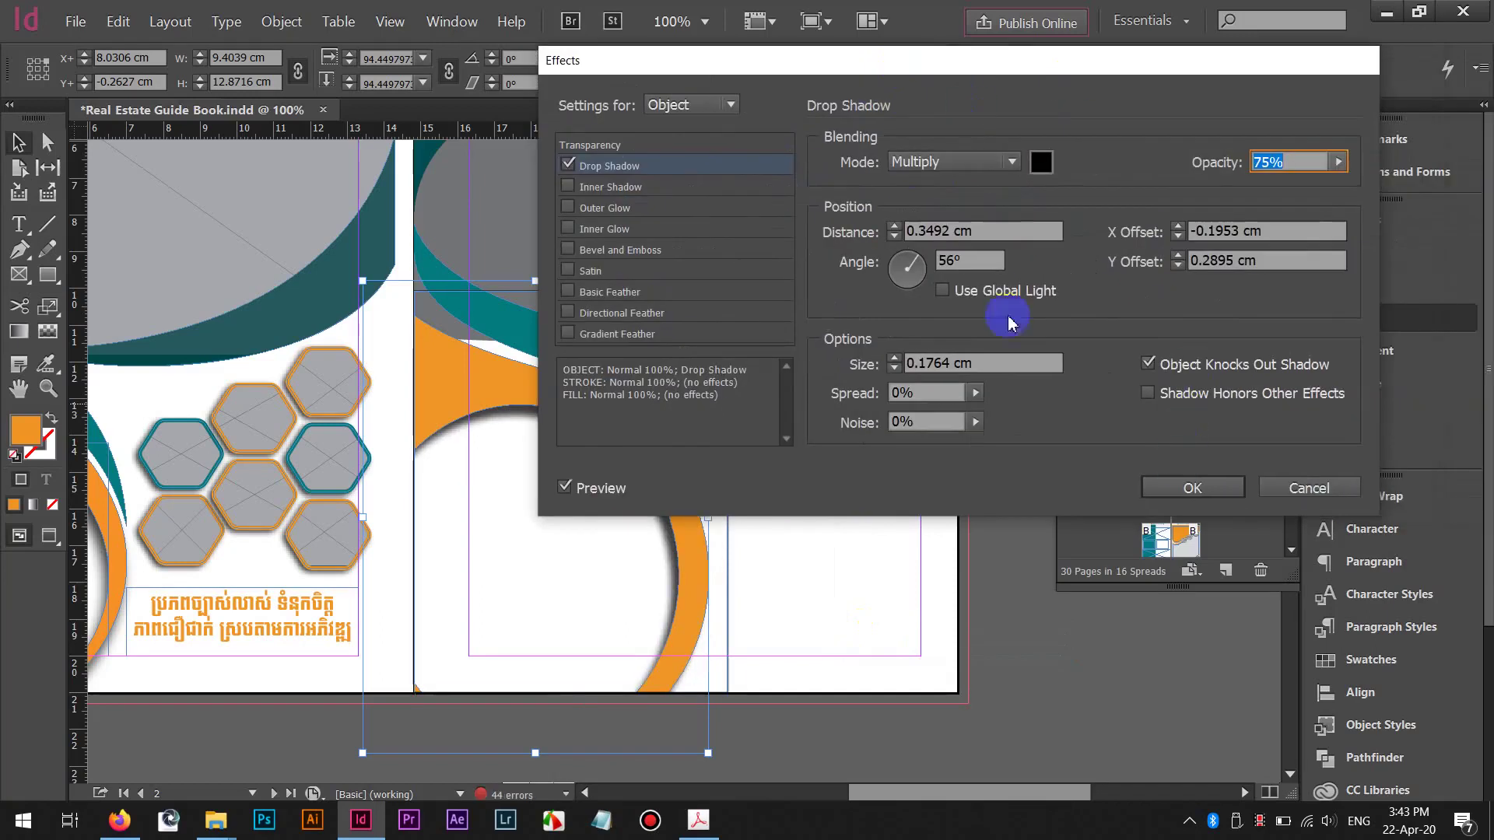
double_click(943, 257)
click(1192, 488)
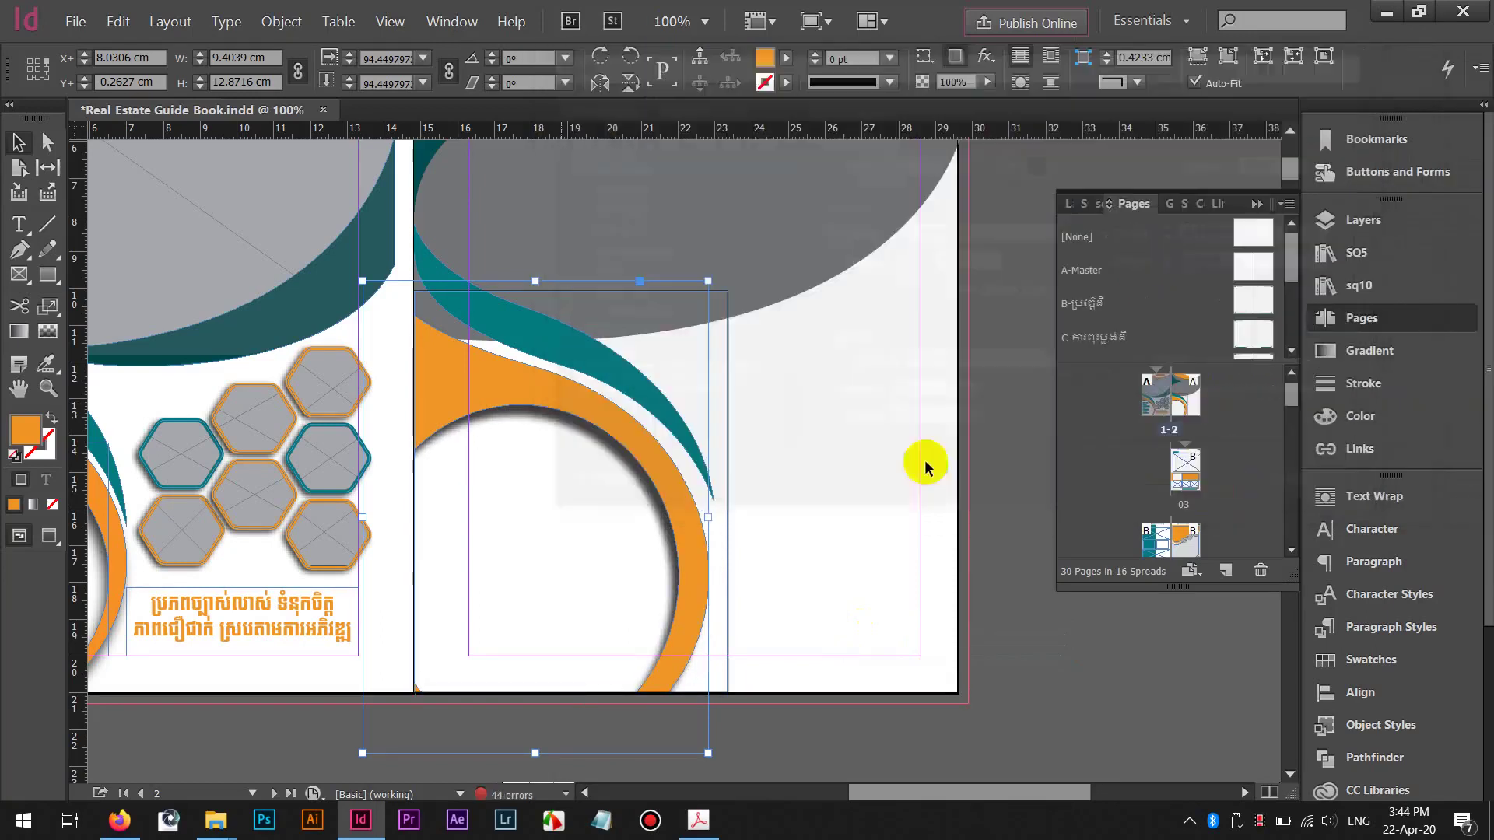
Set the stroke of the orange ring's frame to 0 pt and switch the document to Preview screen mode
click(917, 401)
key(ctrl+minus)
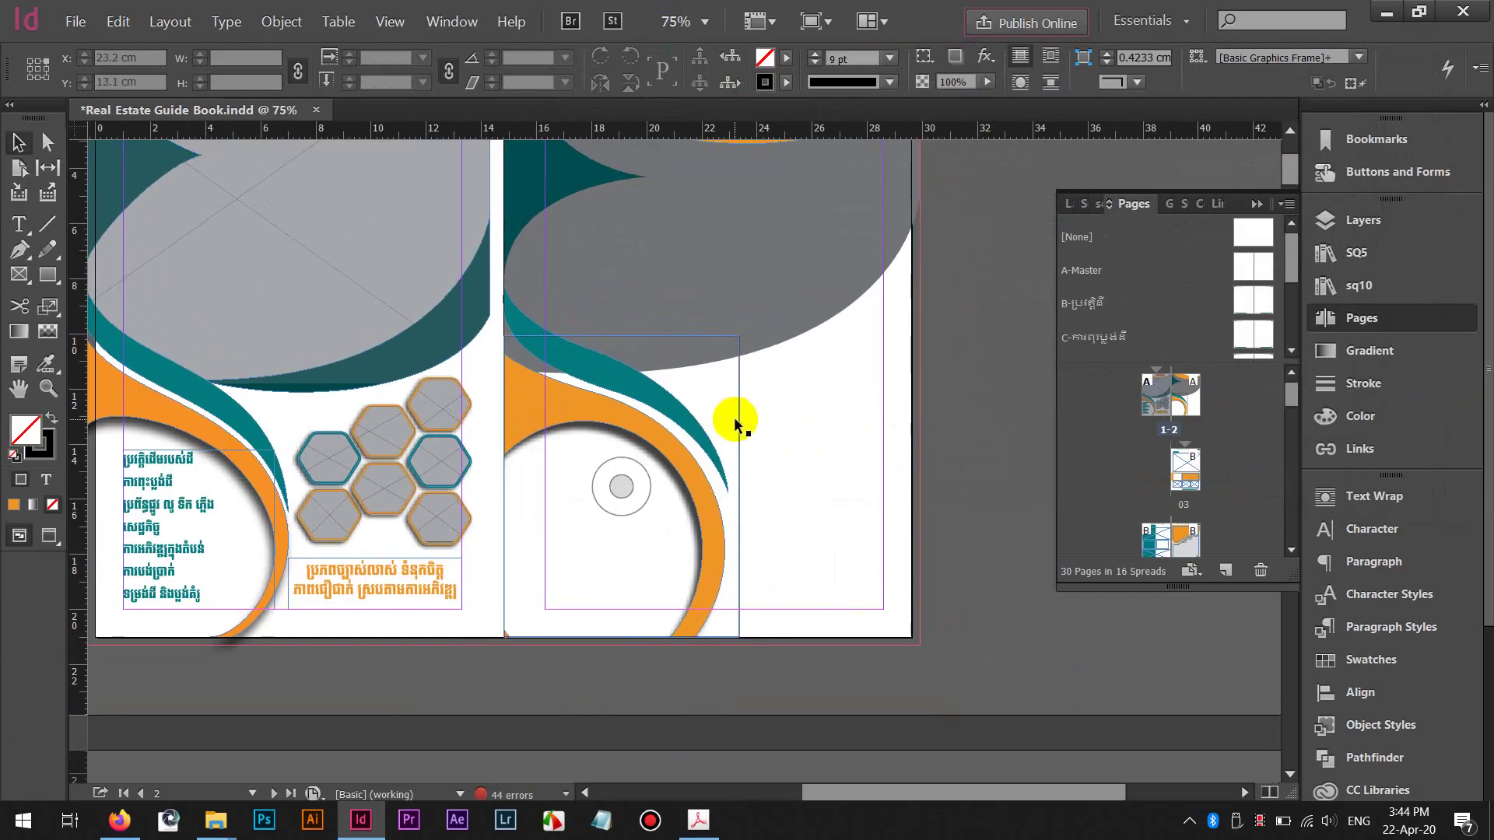
click(728, 419)
click(816, 63)
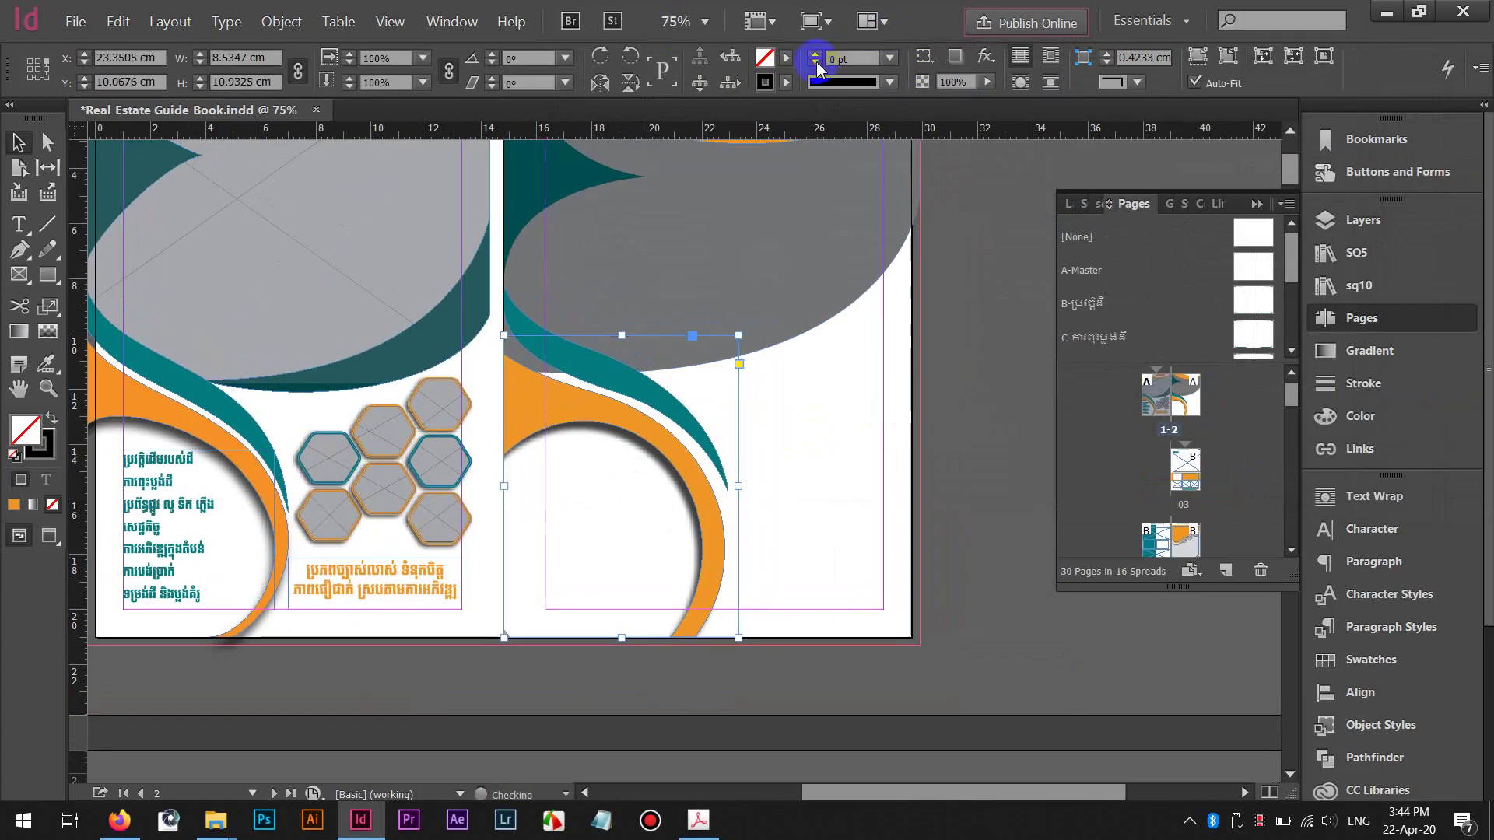
click(968, 517)
click(813, 21)
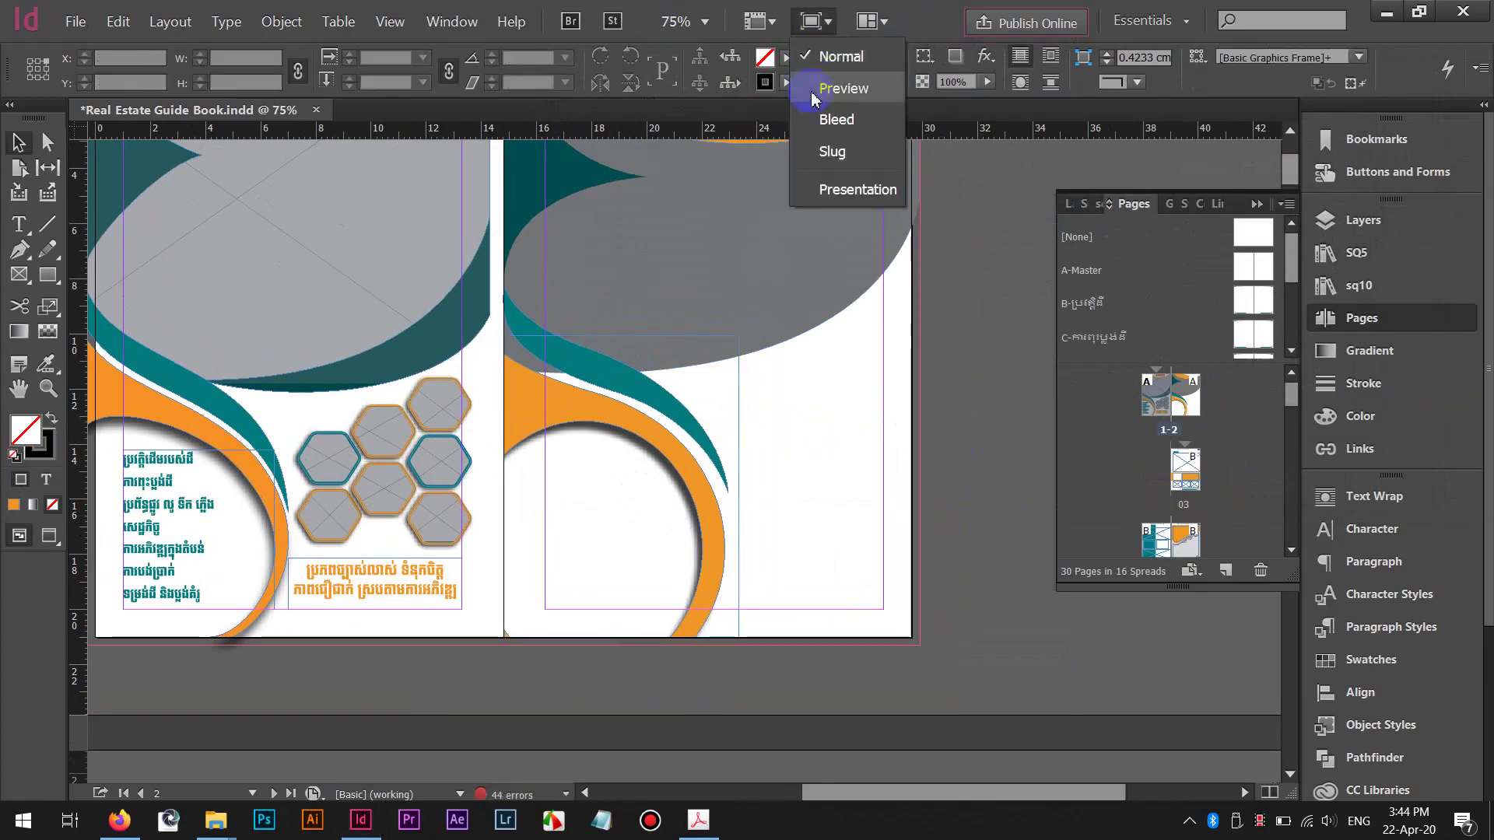
click(815, 93)
Draw a 3 × 3 grid of hexagonal frames, about 6.83 × 6.03 cm, beside the teal curve's tip and give it a 1 pt orange stroke
drag(944, 393, 862, 400)
scroll(866, 400, down, 2)
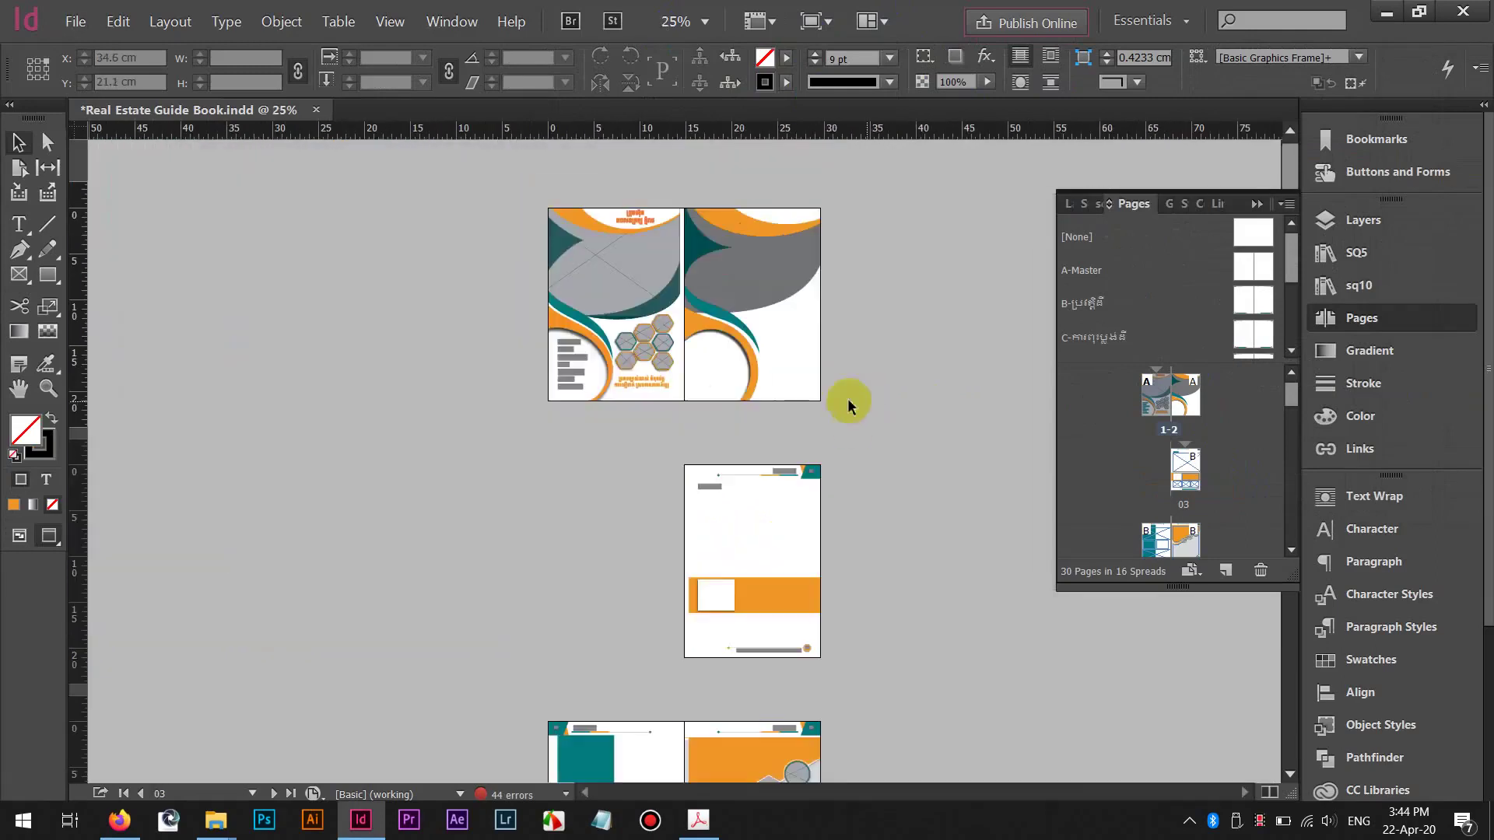
scroll(823, 337, up, 1)
drag(824, 335, 478, 467)
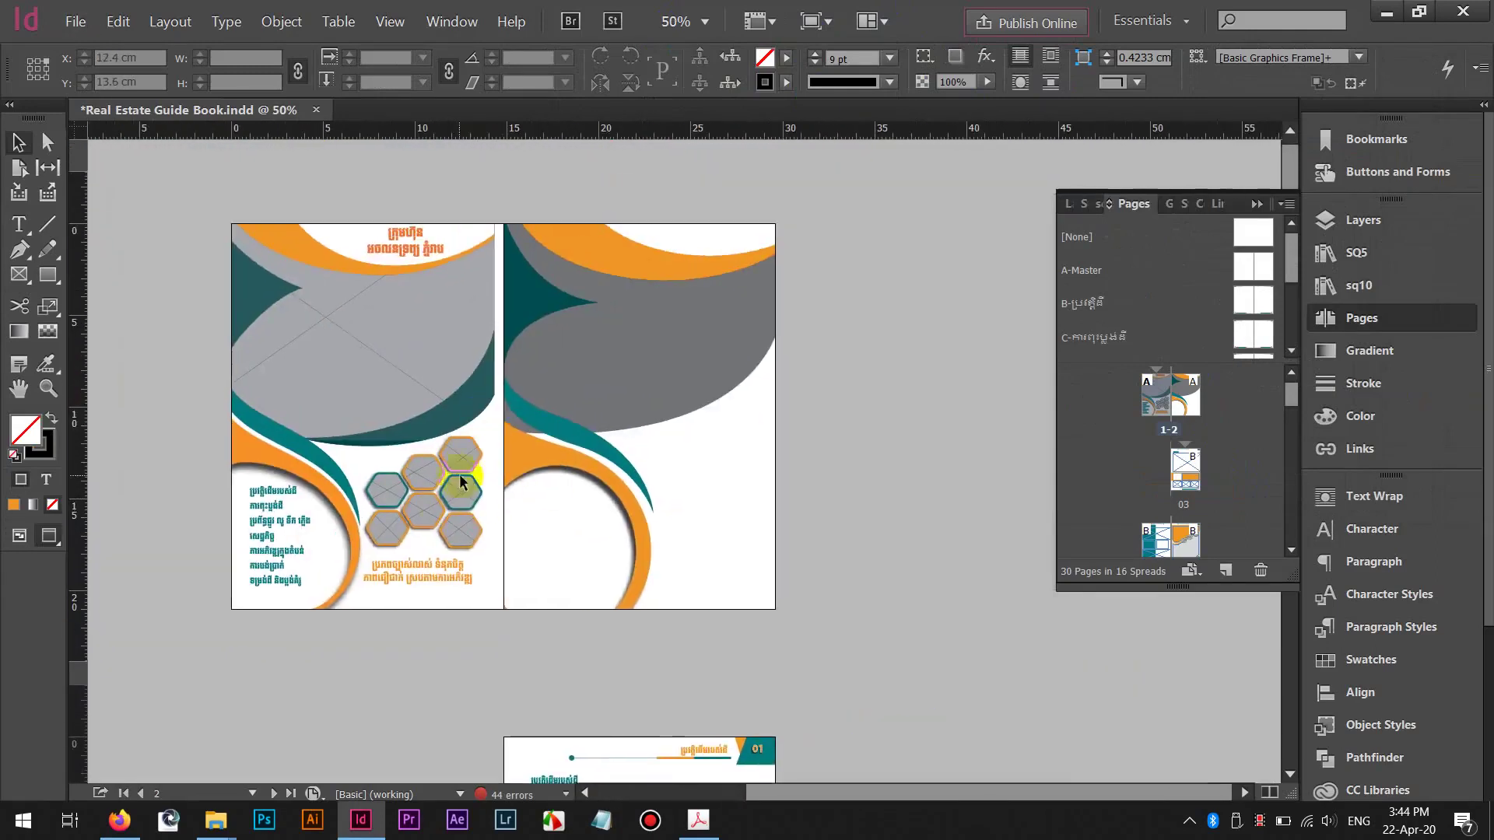
scroll(450, 482, up, 1)
drag(741, 479, 607, 456)
scroll(713, 480, up, 1)
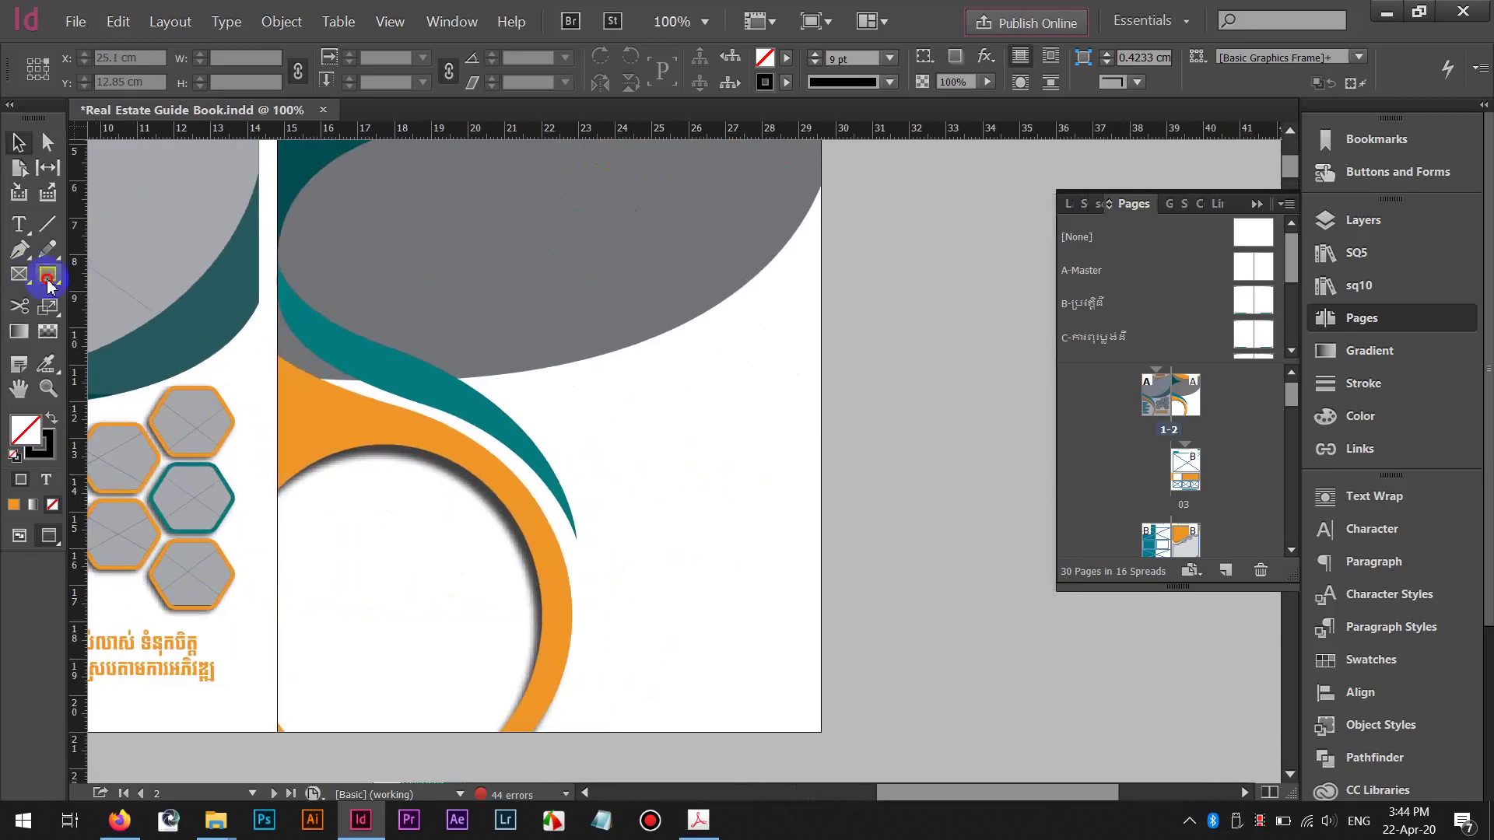
drag(18, 277, 65, 327)
drag(632, 401, 707, 468)
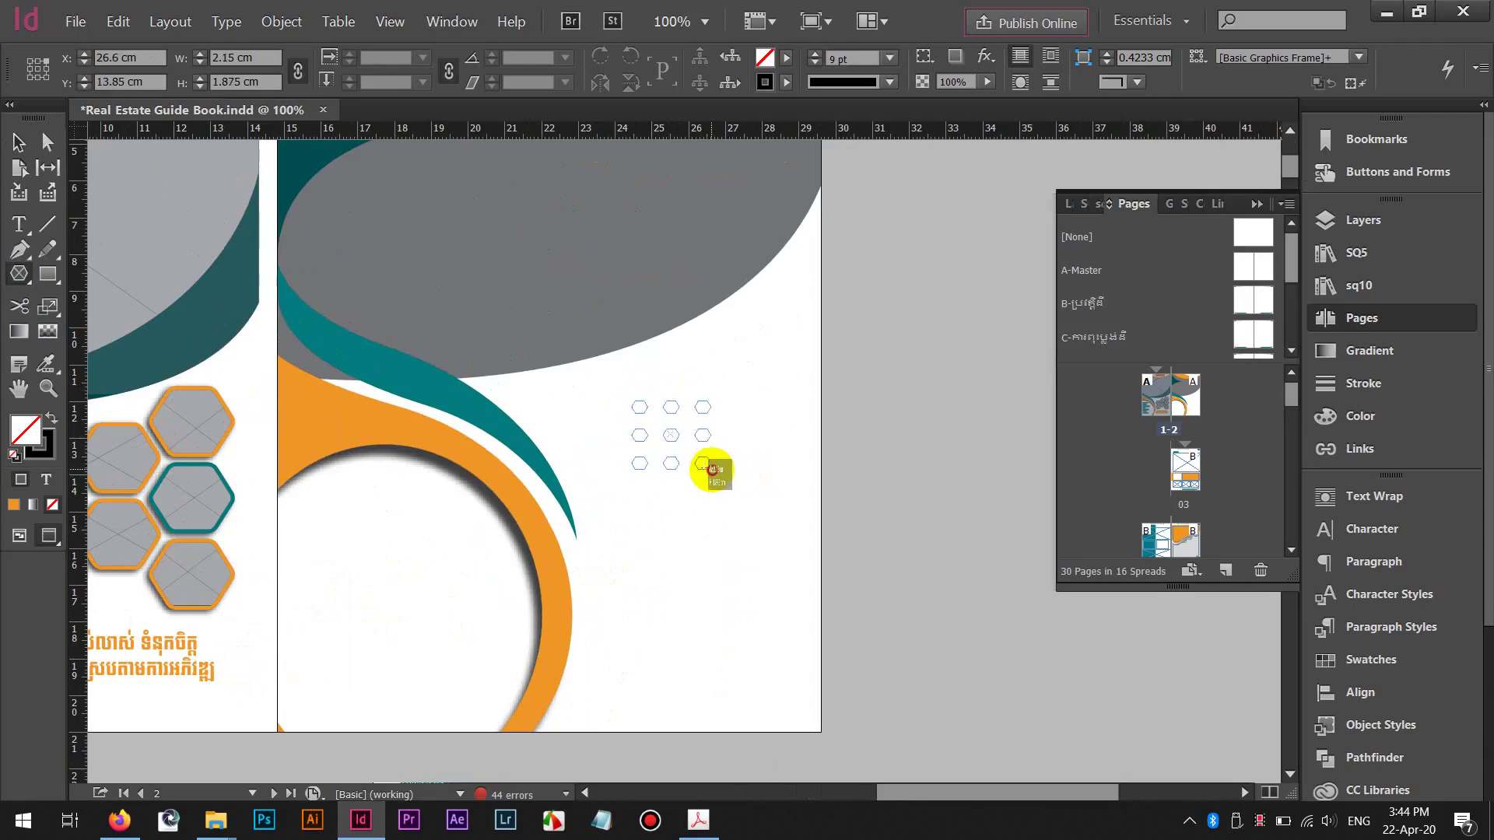
drag(709, 468, 795, 457)
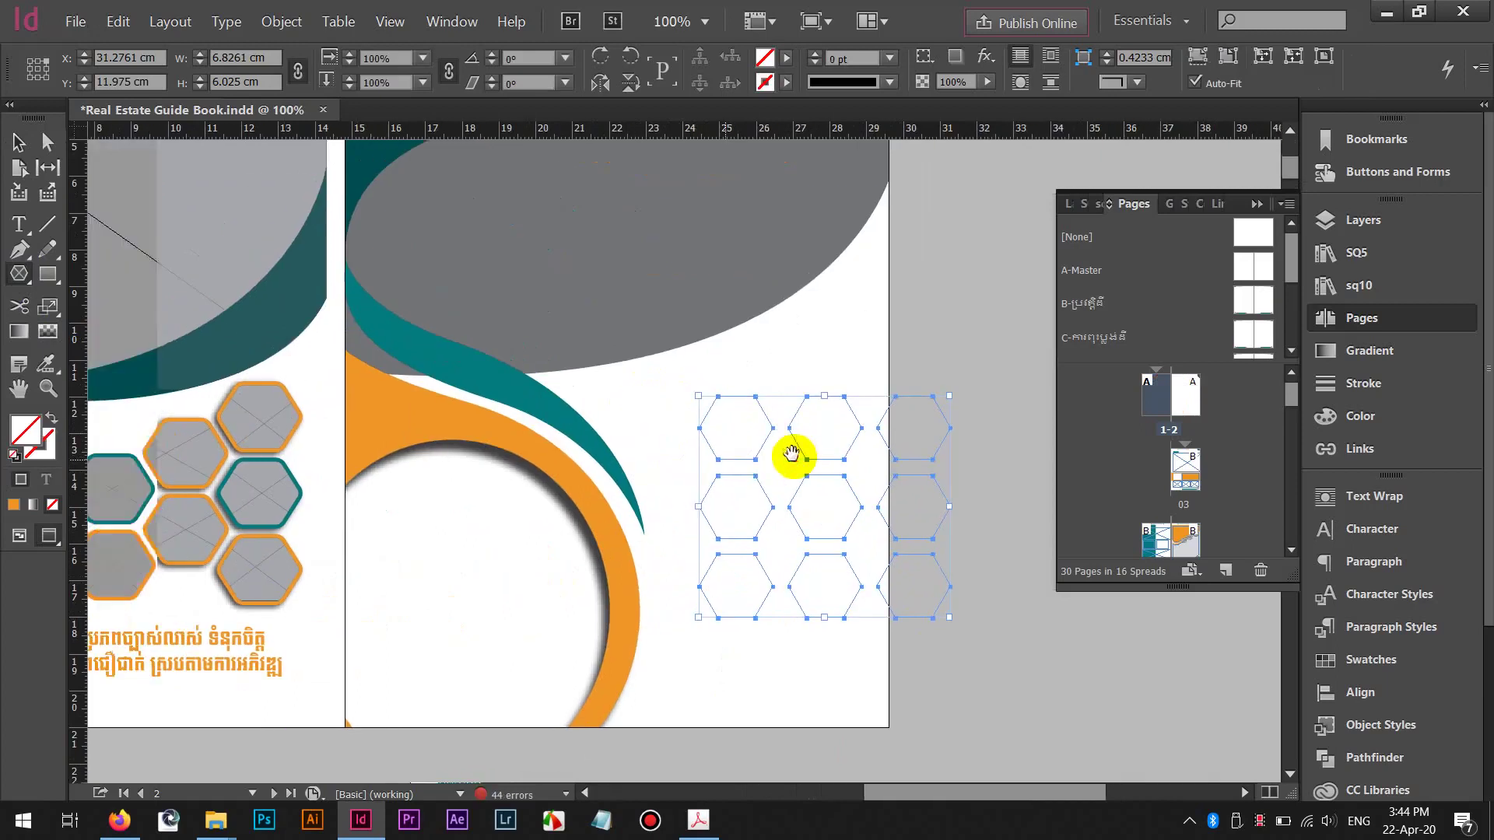
click(841, 66)
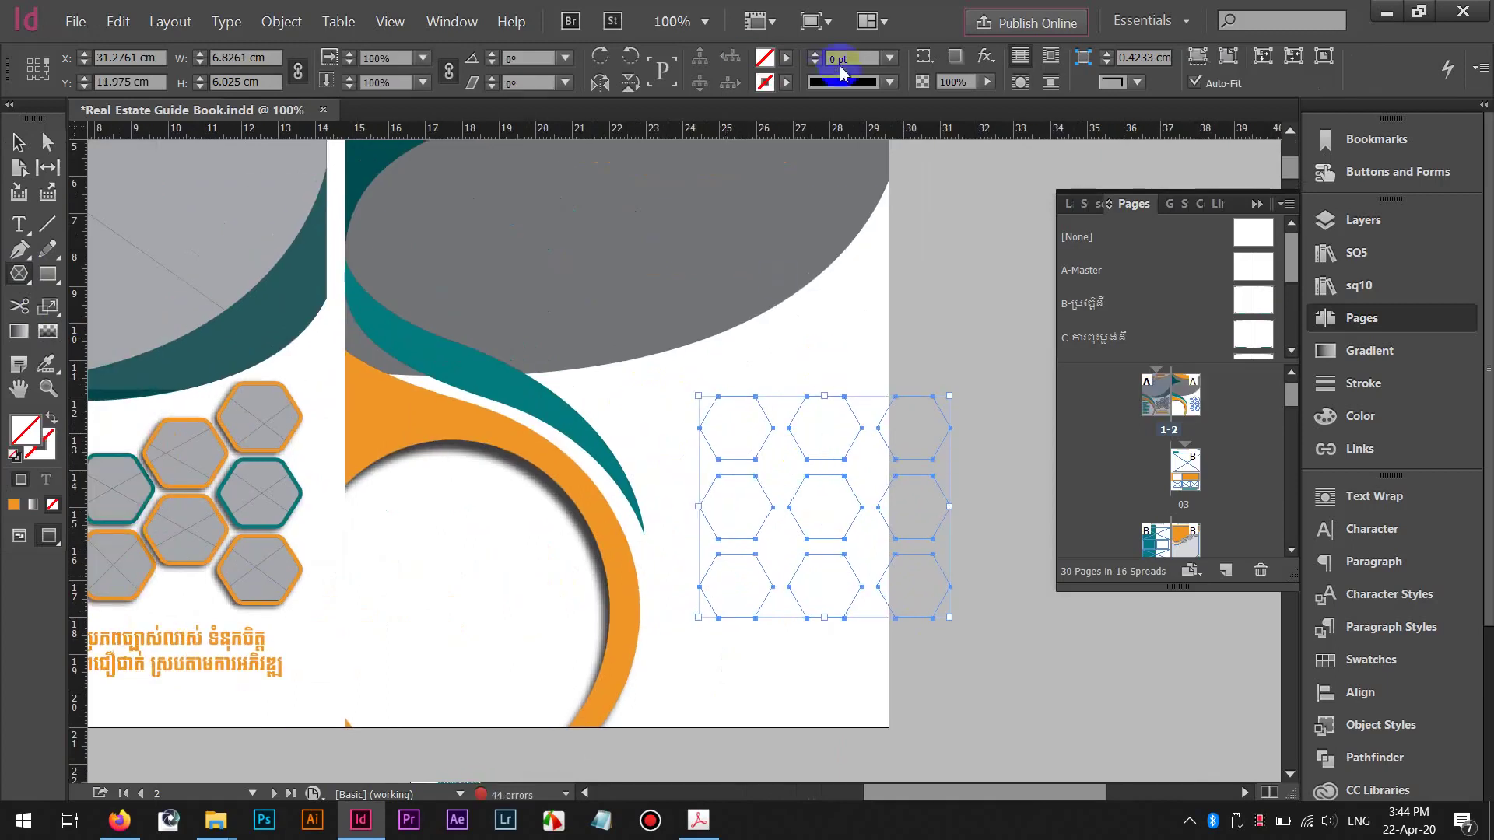
click(815, 56)
Shift the middle and right hexagons of the grid's top row left to narrow the gaps between them
drag(813, 360, 864, 428)
key(Left)
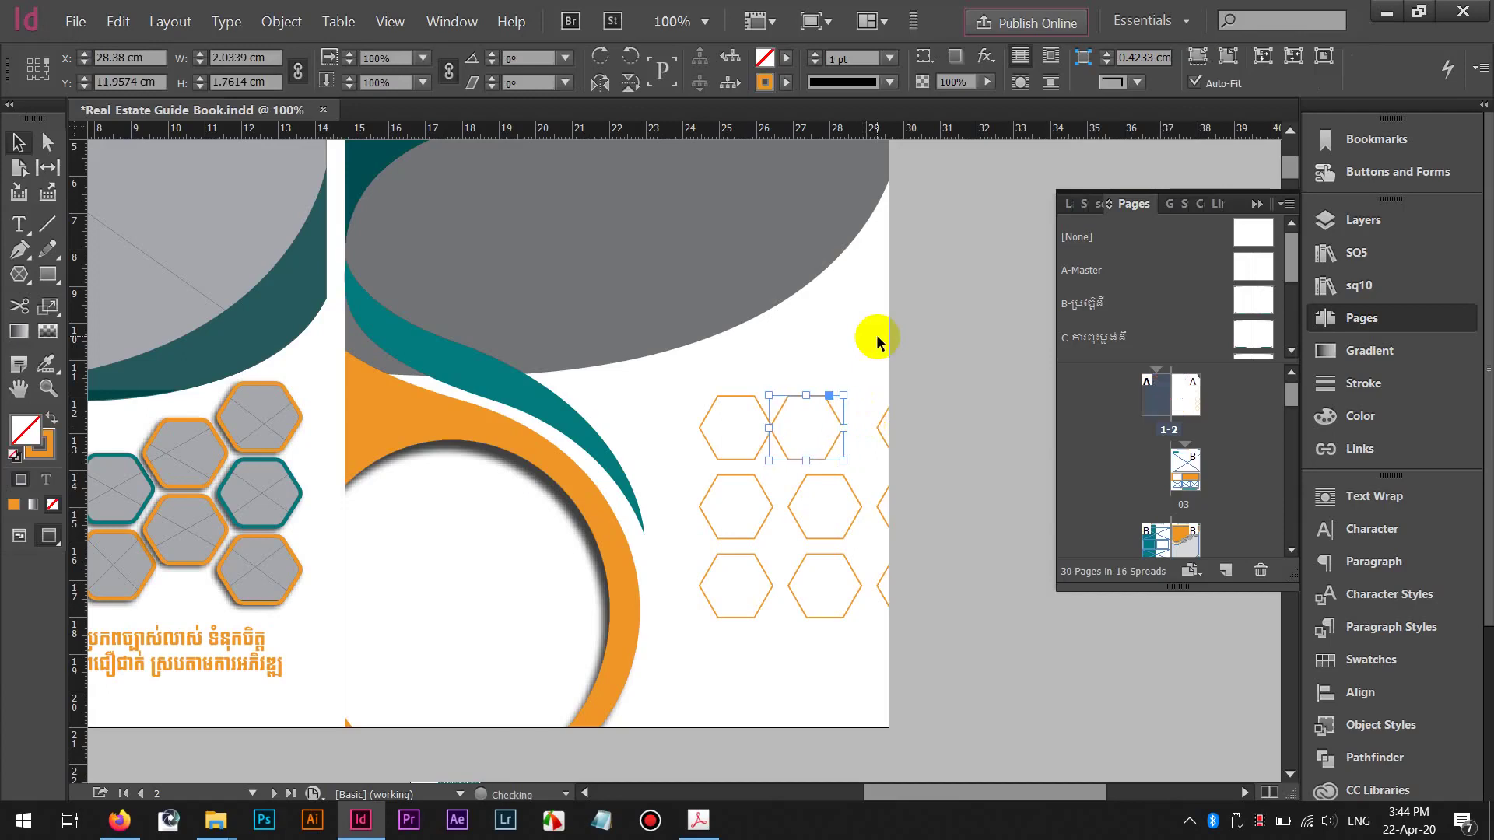
drag(879, 346, 946, 455)
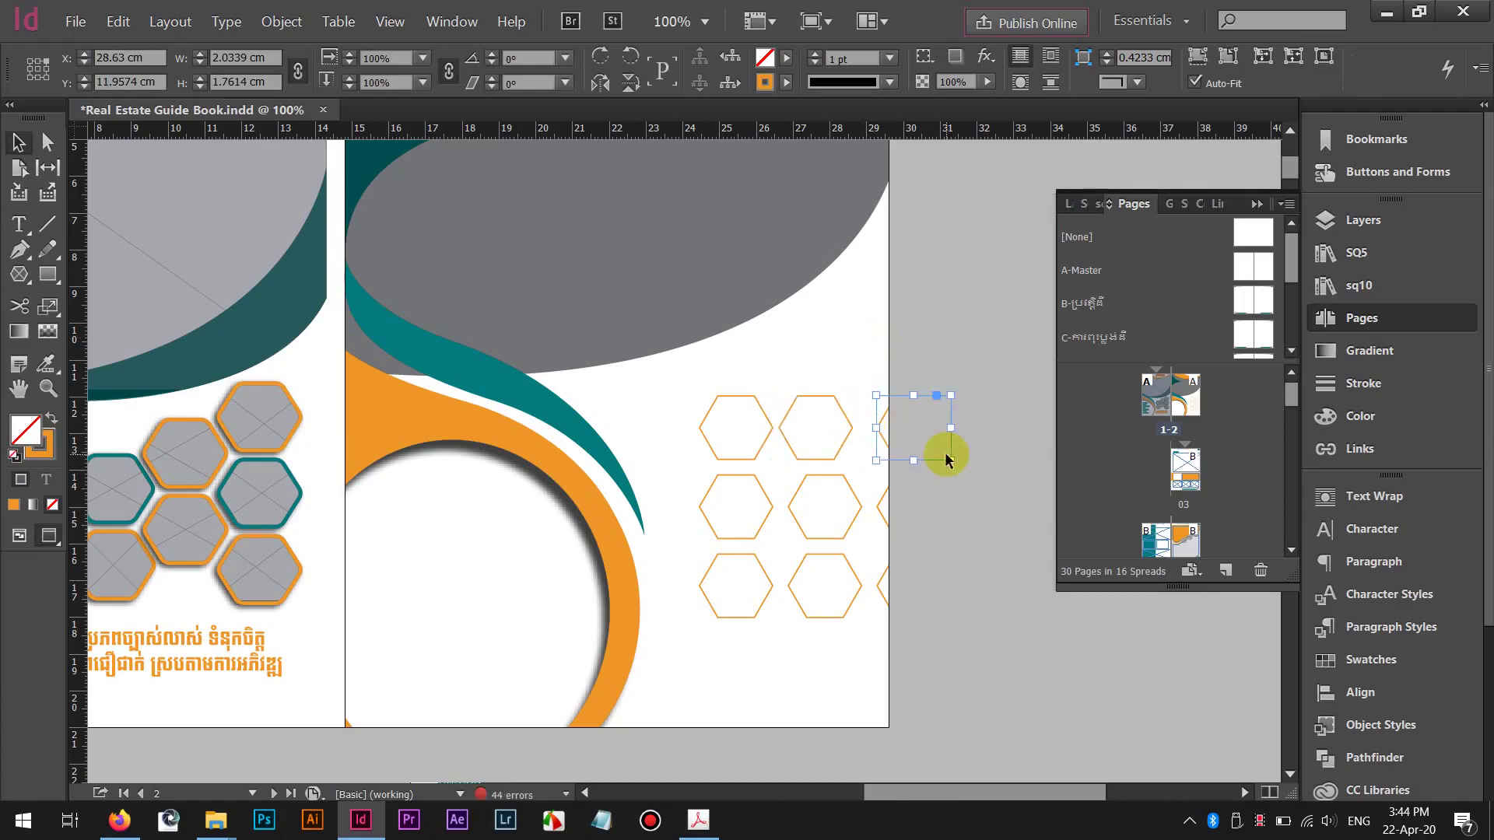
key(shift+Left)
key(shift+Left)
click(921, 366)
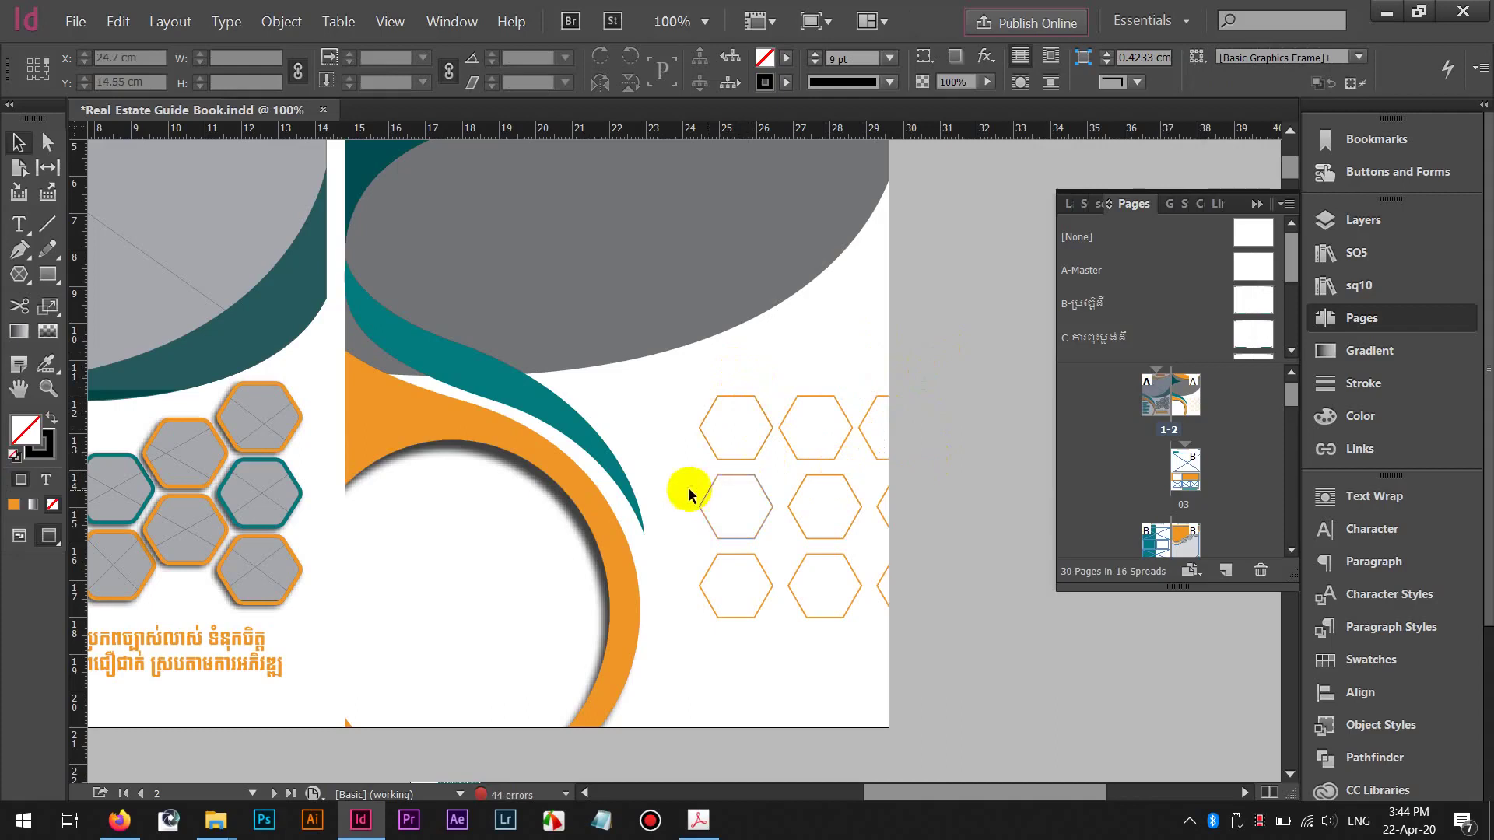
Move the three hexagons of the left column down and right so they sit staggered against the middle column
drag(692, 490, 733, 520)
drag(690, 422, 756, 571)
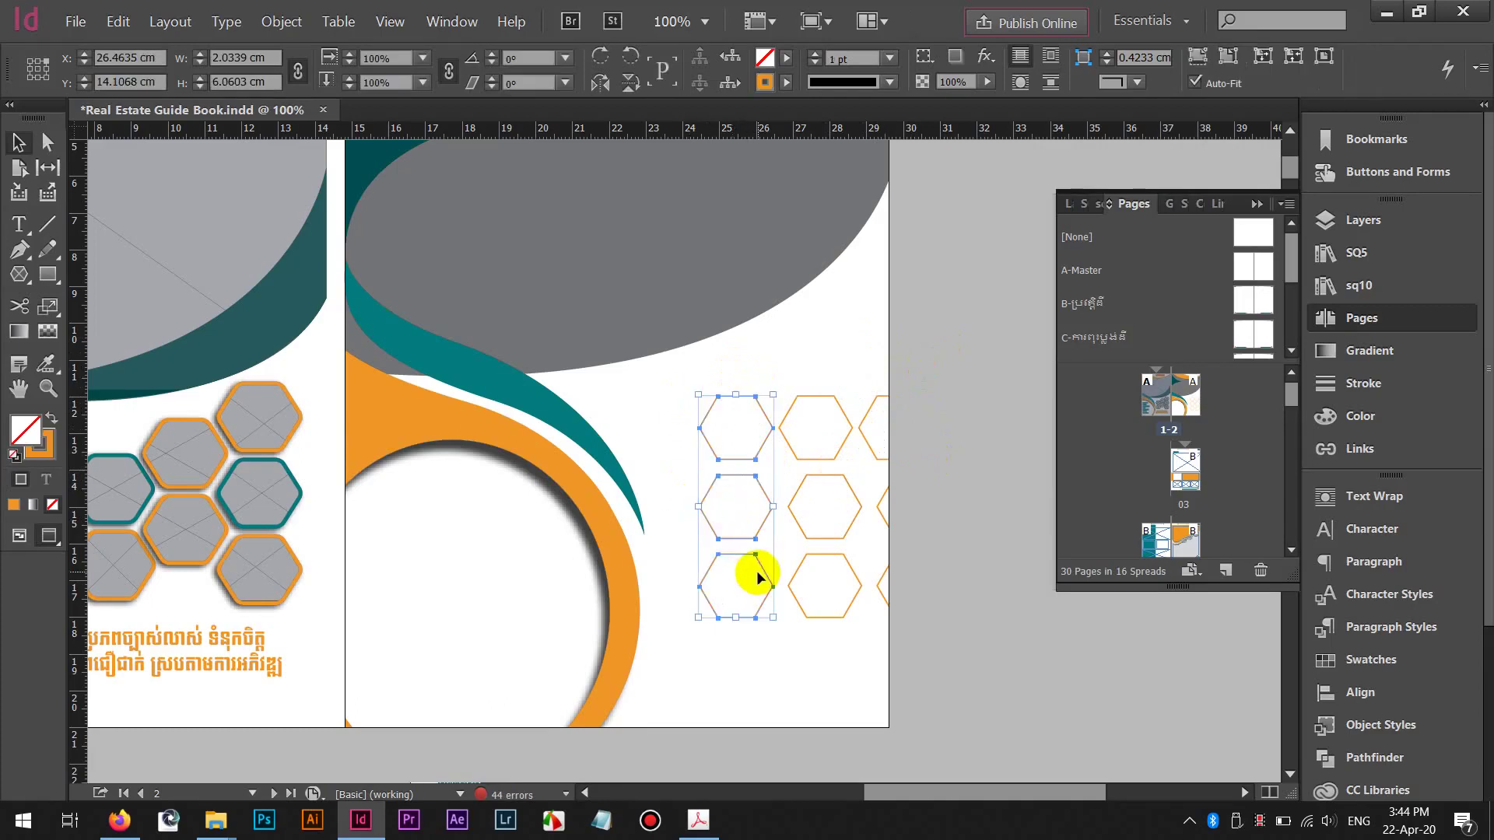
key(shift+Down)
key(shift+Down)
key(shift+Down)
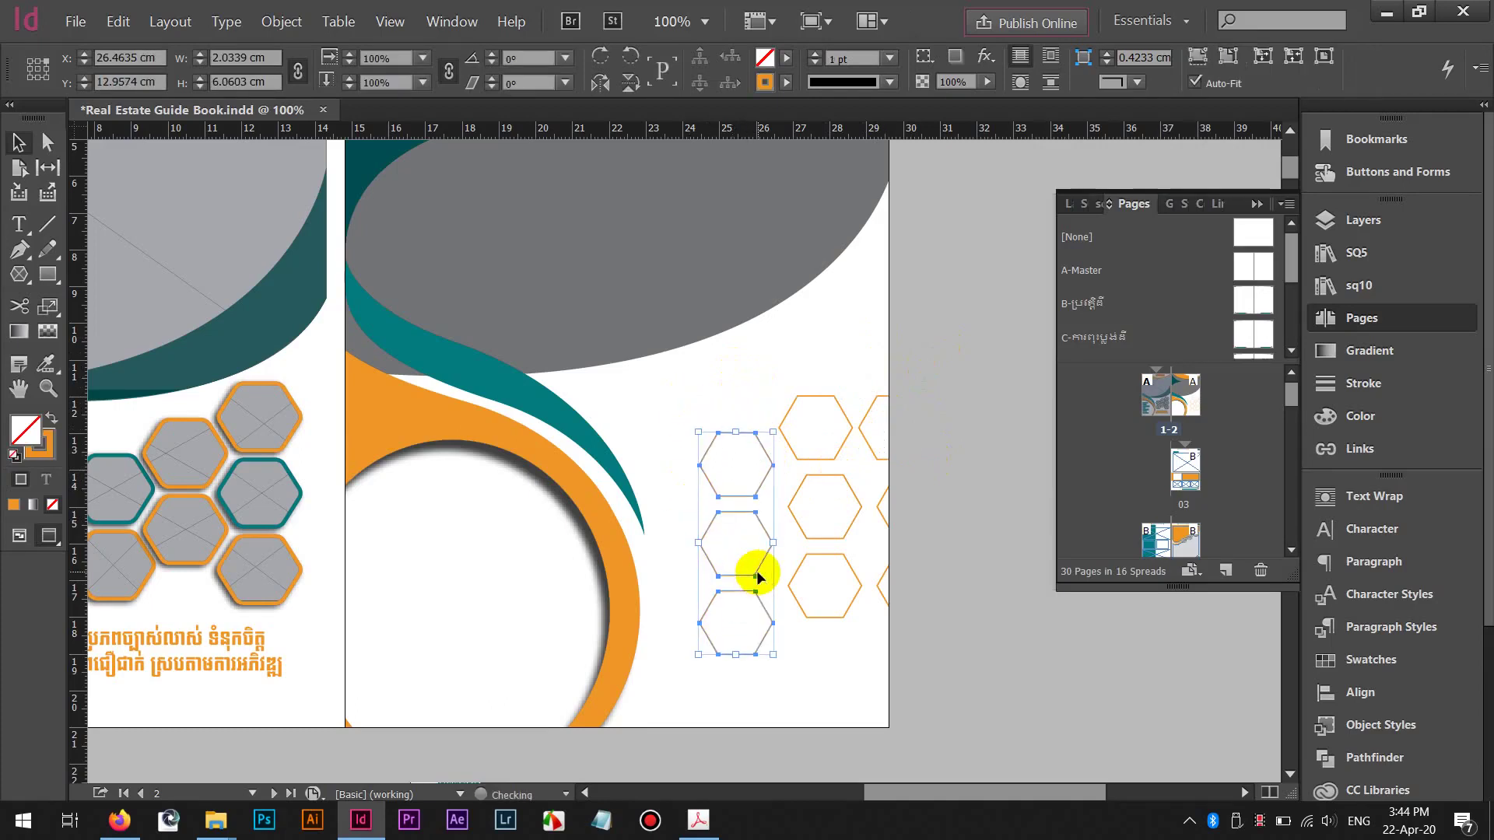
key(shift+Right)
key(shift+Up)
key(shift+Right)
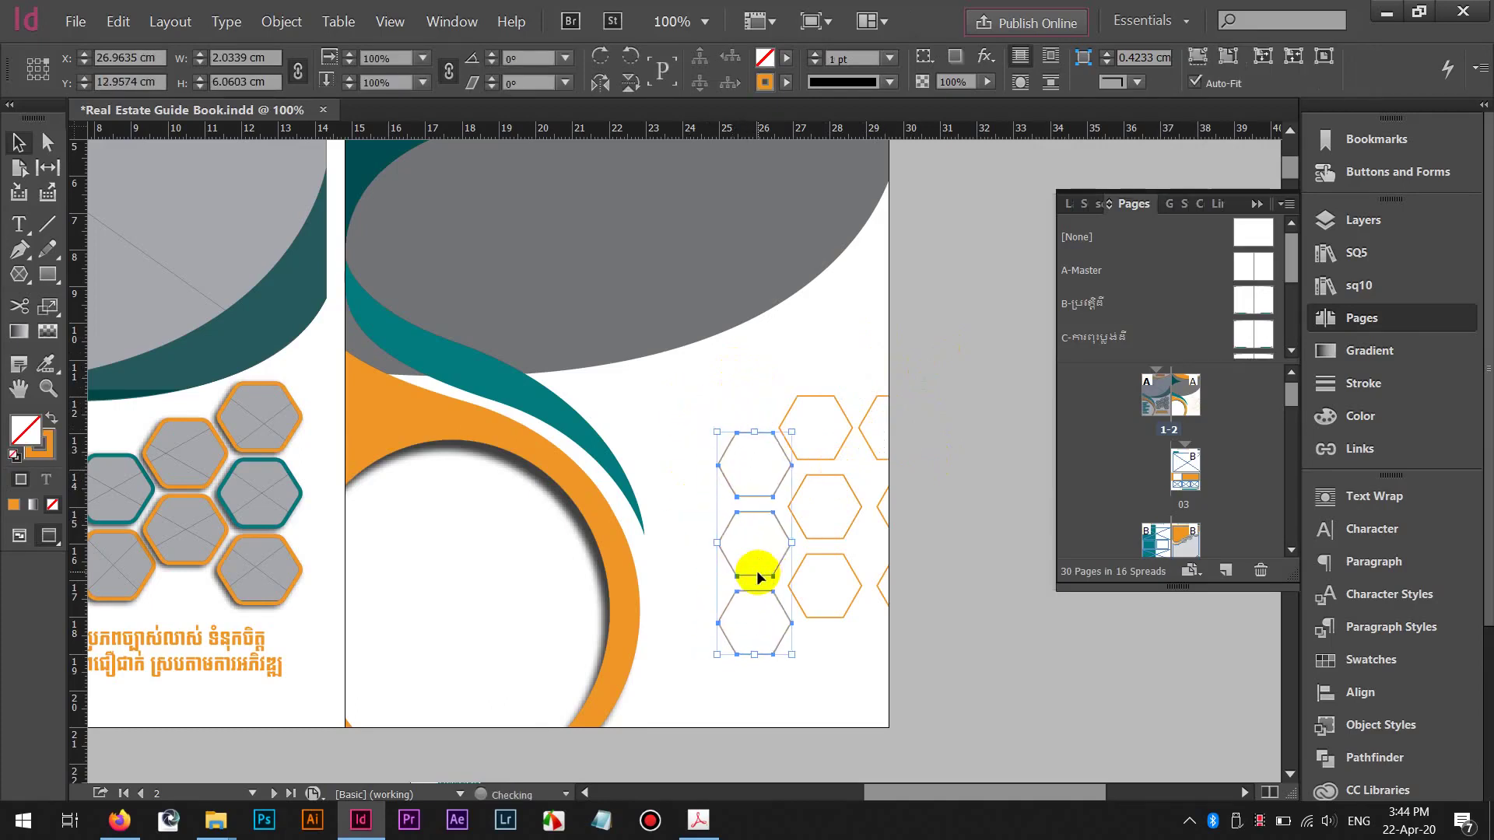
key(shift+Down)
key(shift+Up)
key(Down)
Reposition the lower two hexagons of the middle column so they line up under the top one
click(811, 661)
drag(814, 659, 707, 494)
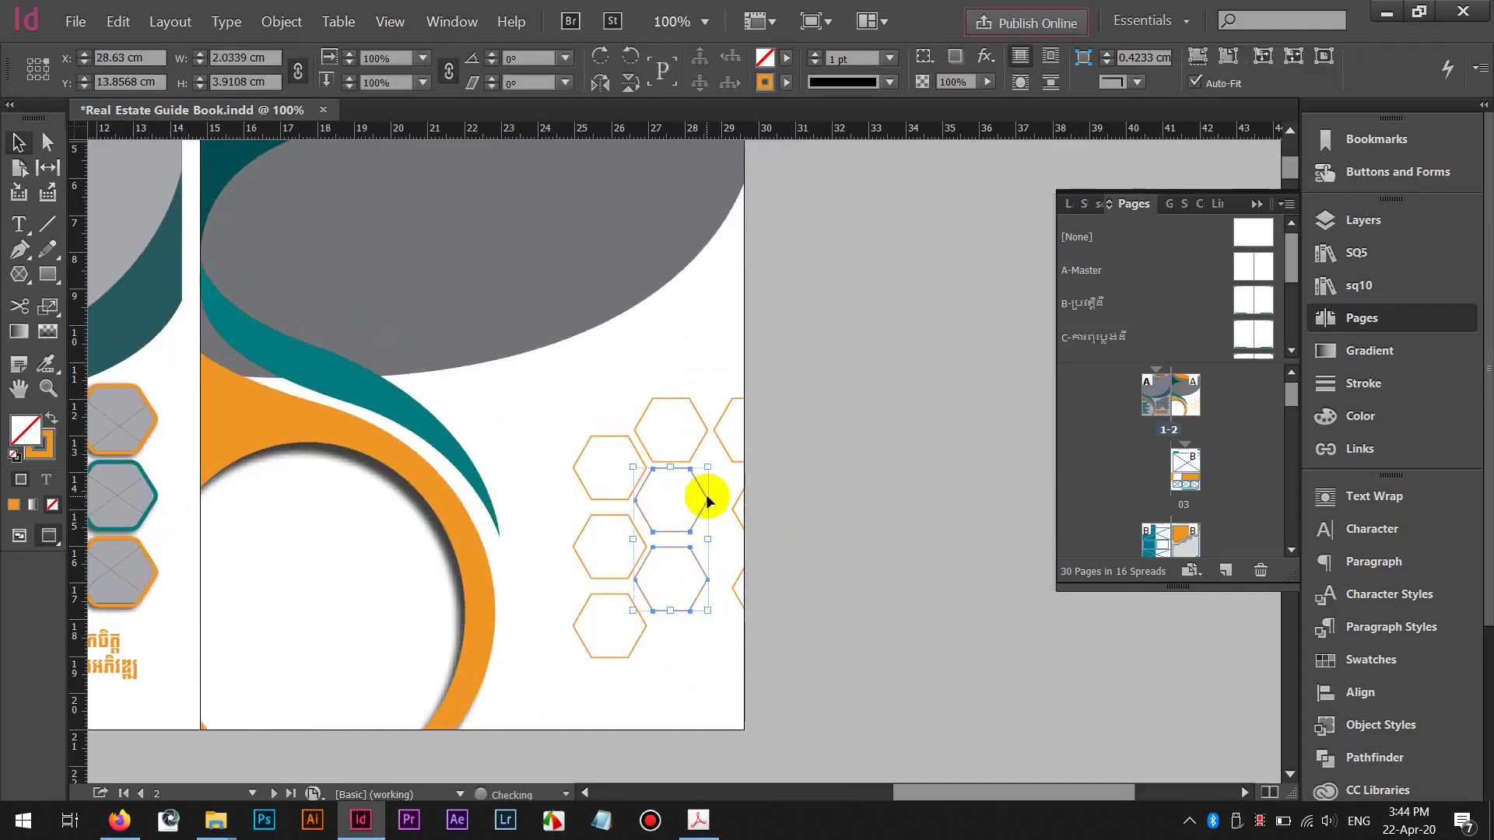
key(Right)
key(Down)
key(Down)
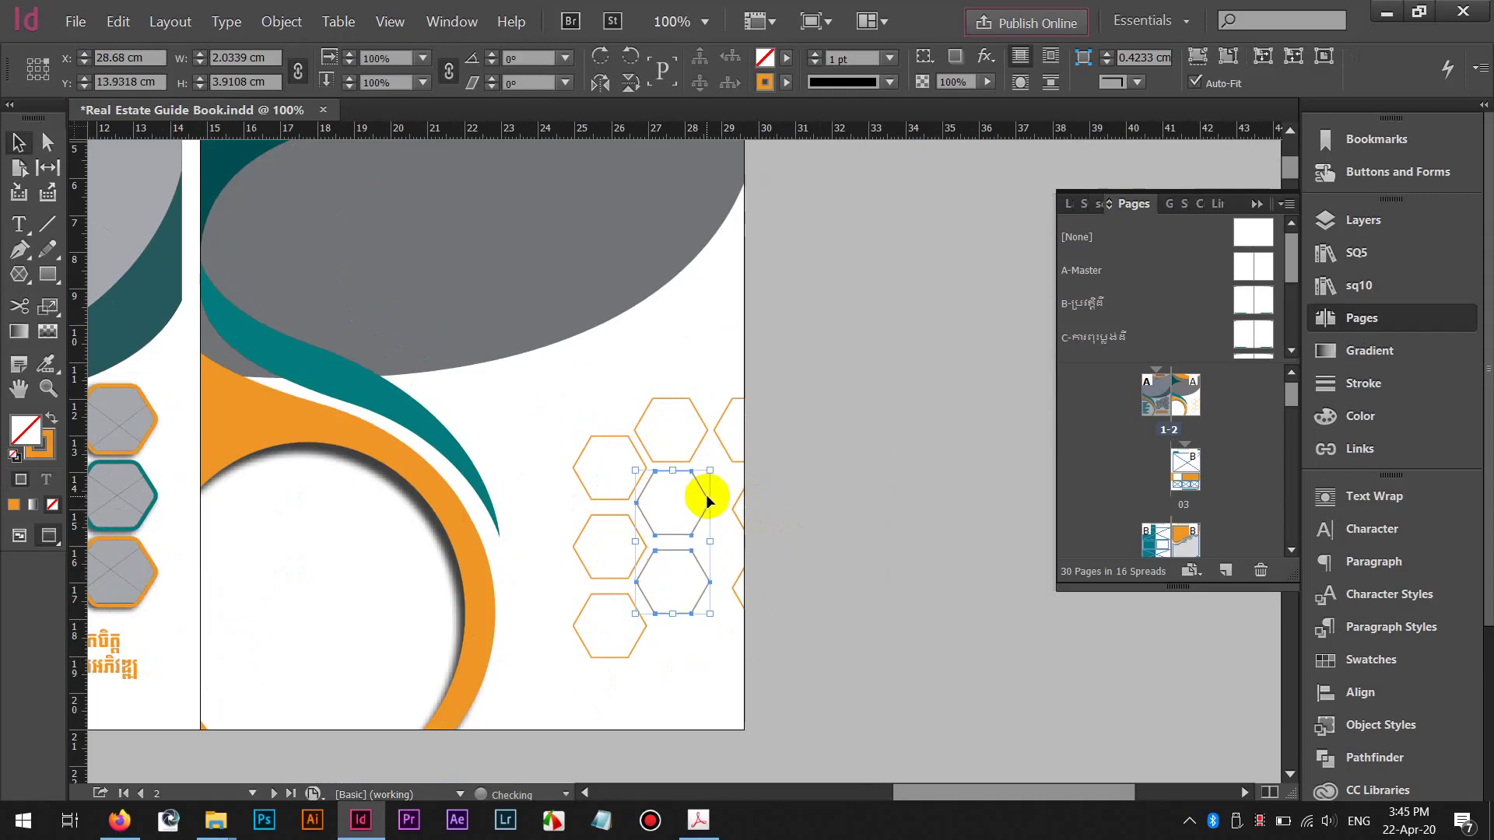
Delete the right column of hexagons and replace it with a copy of the left column, fitted against the middle column
drag(717, 369, 806, 600)
key(Delete)
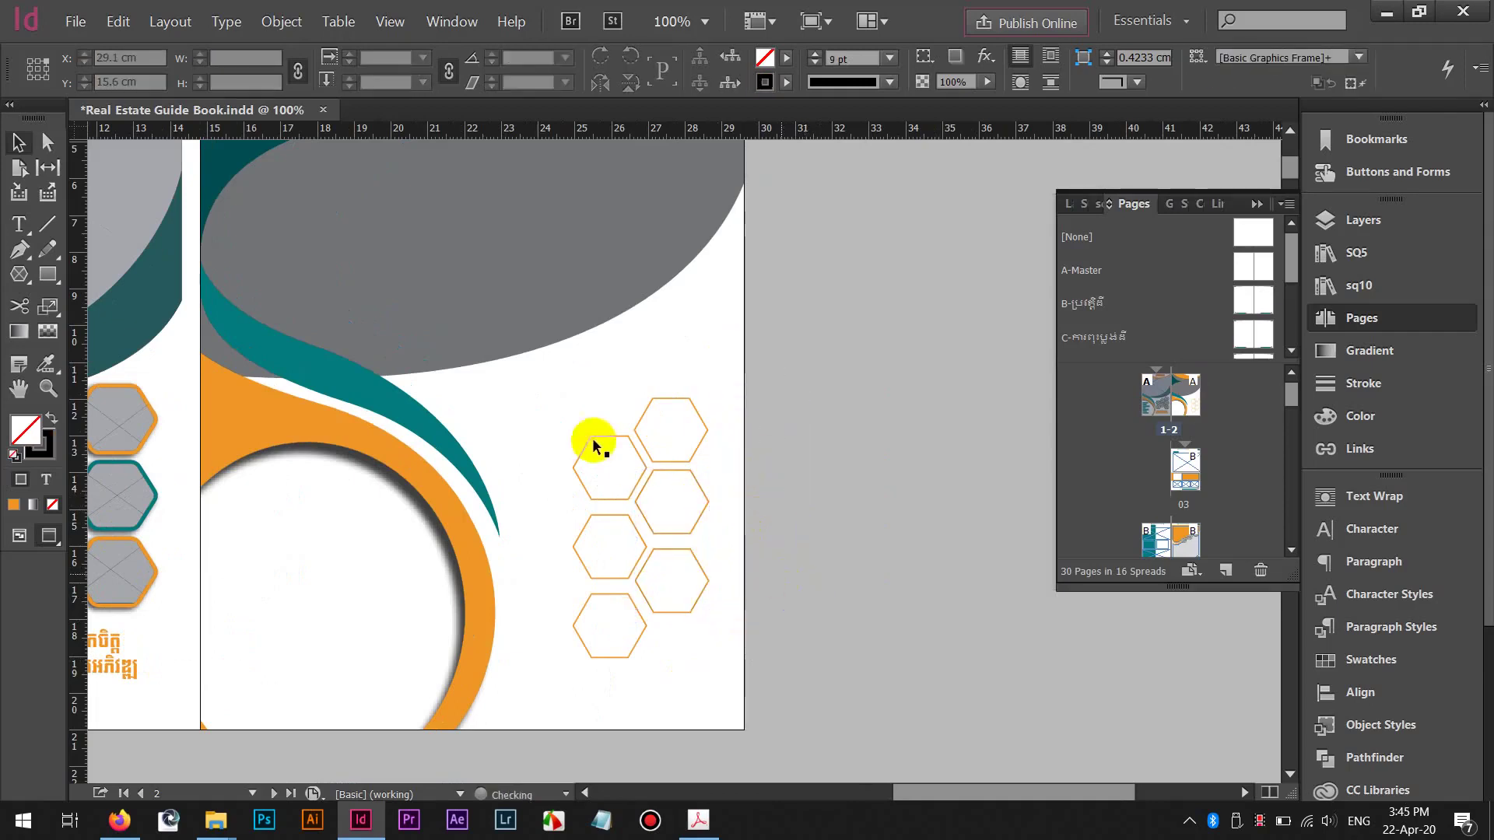
drag(594, 607, 723, 591)
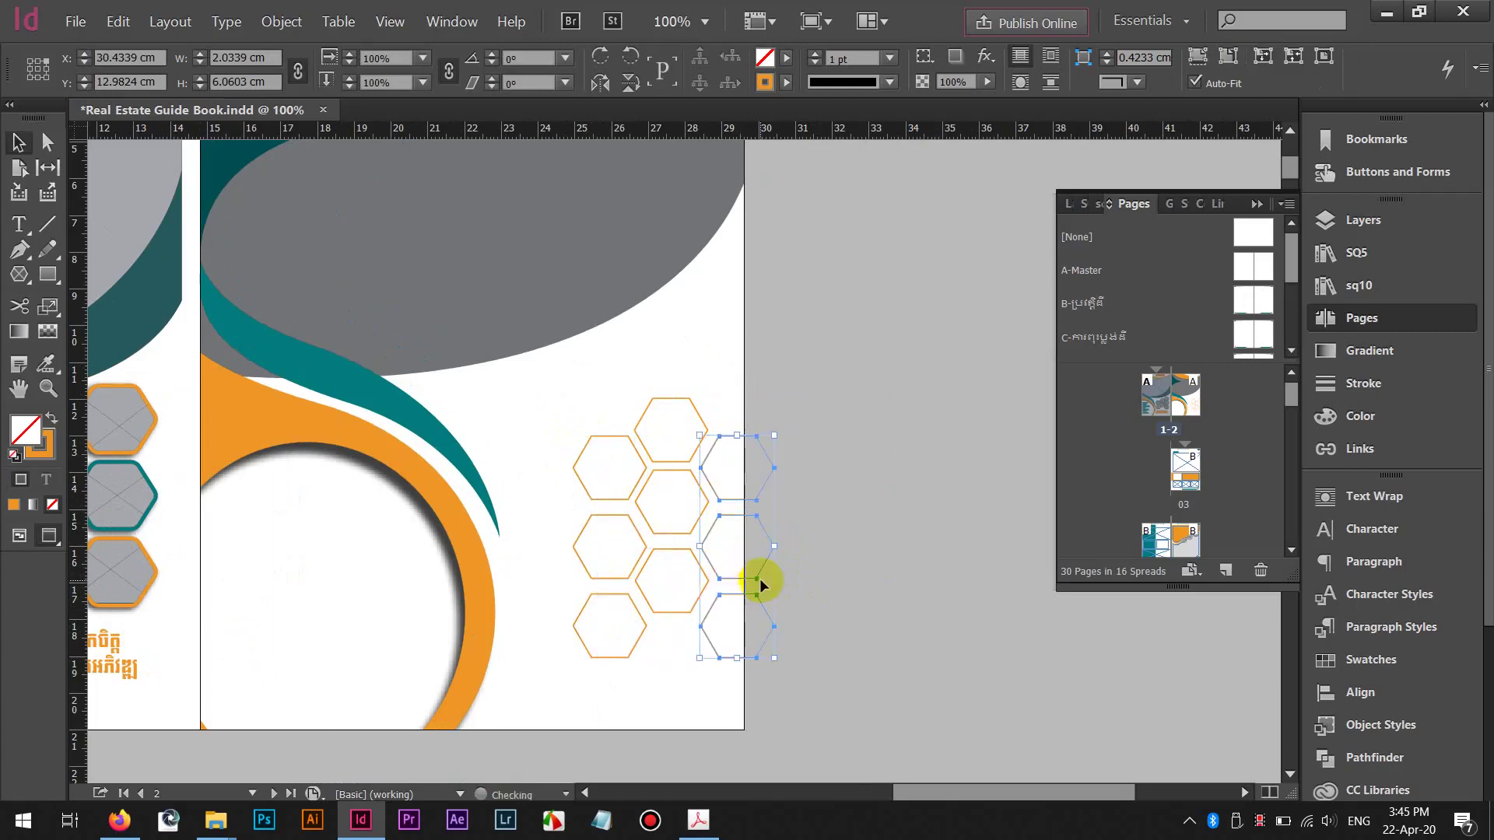
key(Left)
key(Left)
key(Left)
key(Left)
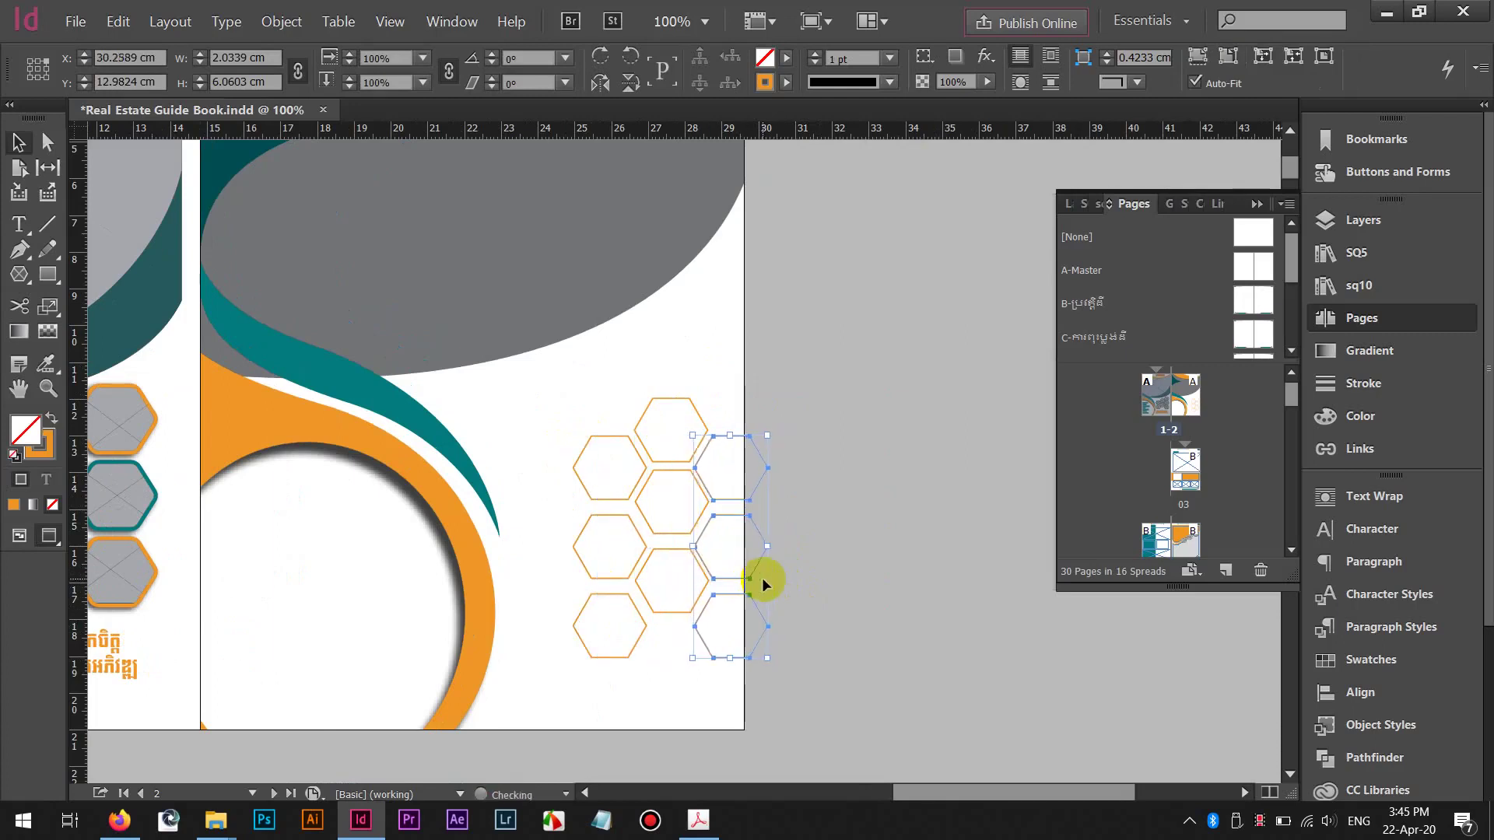
Duplicate the right column's top hexagon directly above it and delete the bottom hexagon of the left column
click(522, 508)
drag(476, 497, 661, 470)
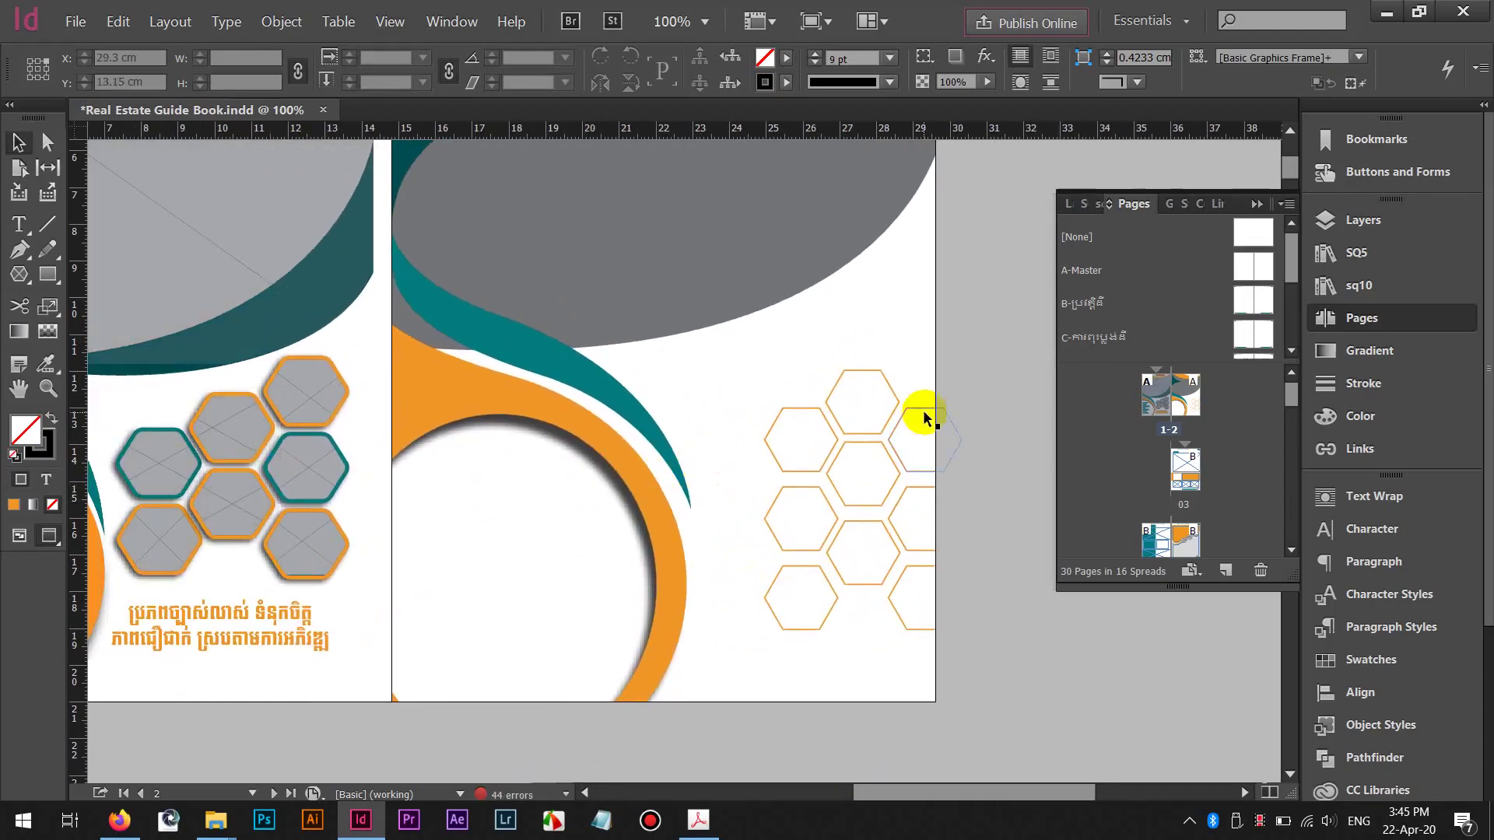
drag(919, 410, 927, 346)
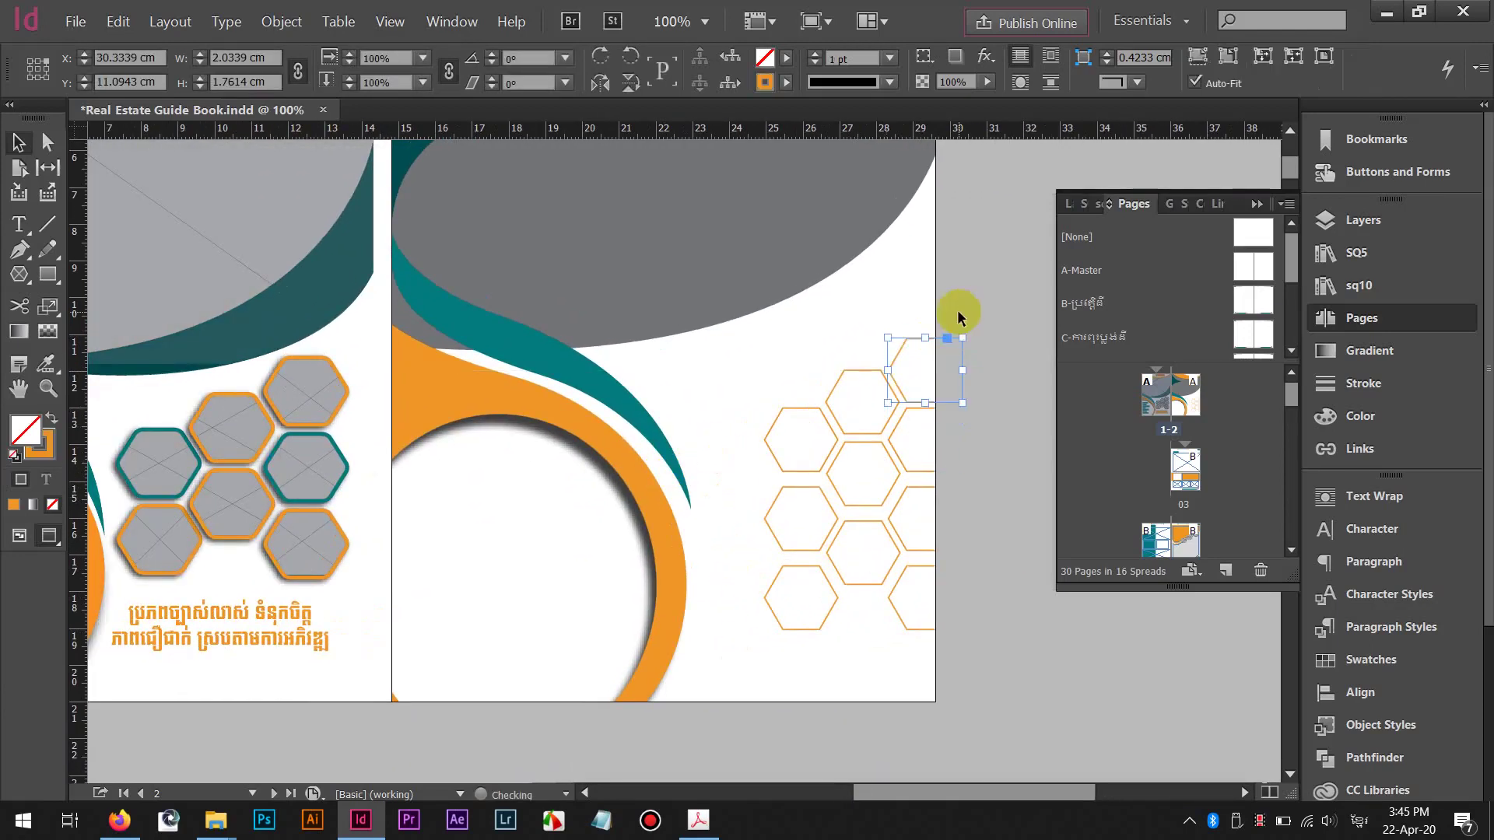
key(Down)
click(958, 286)
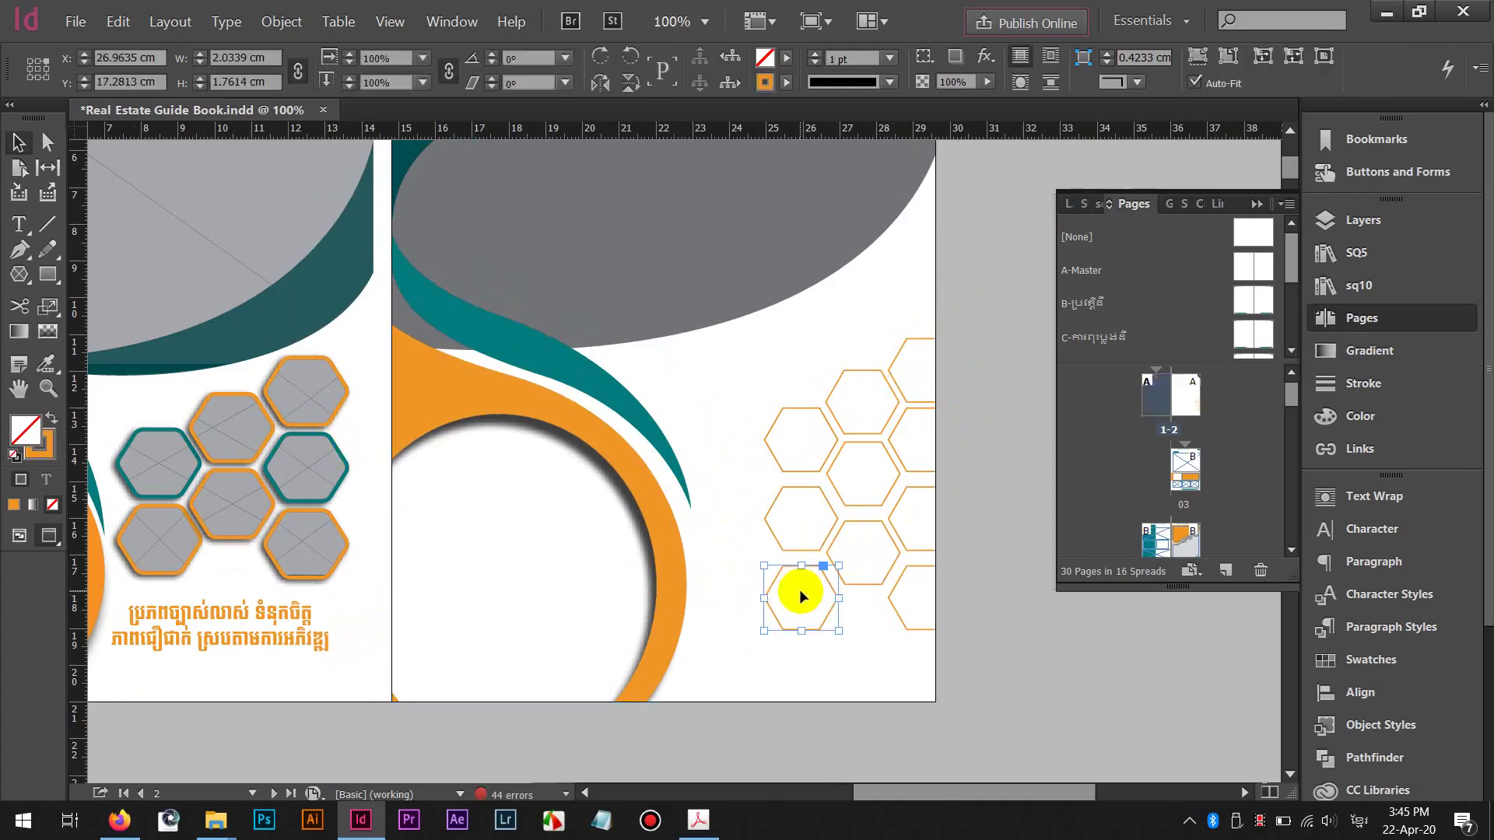
key(Delete)
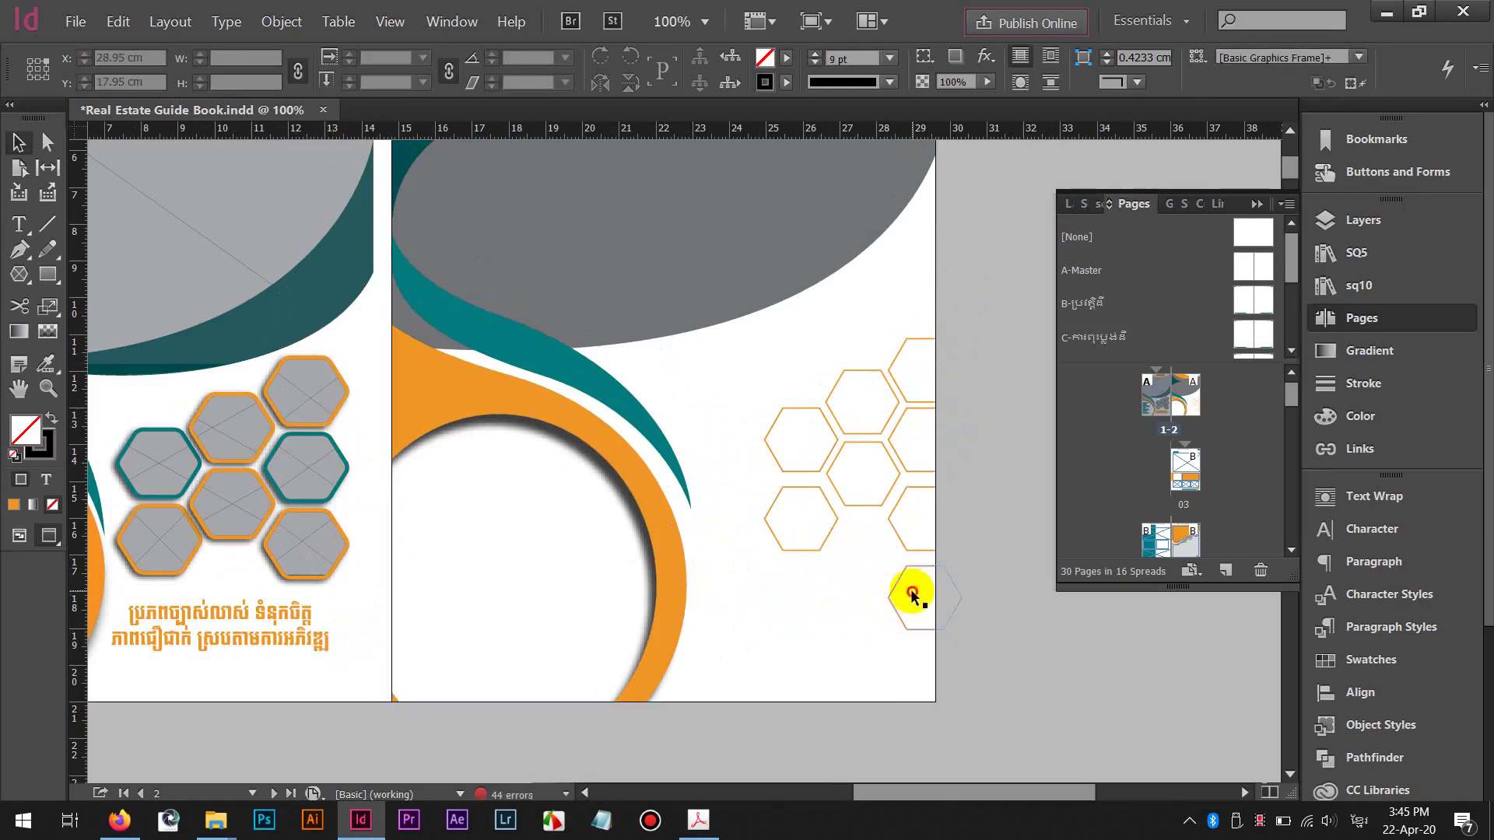
Delete the bottom hexagon of the right column and move the remaining seven-hexagon cluster left until it sits fully inside the page
click(907, 594)
key(Delete)
drag(774, 343, 965, 554)
drag(887, 467, 840, 467)
click(962, 467)
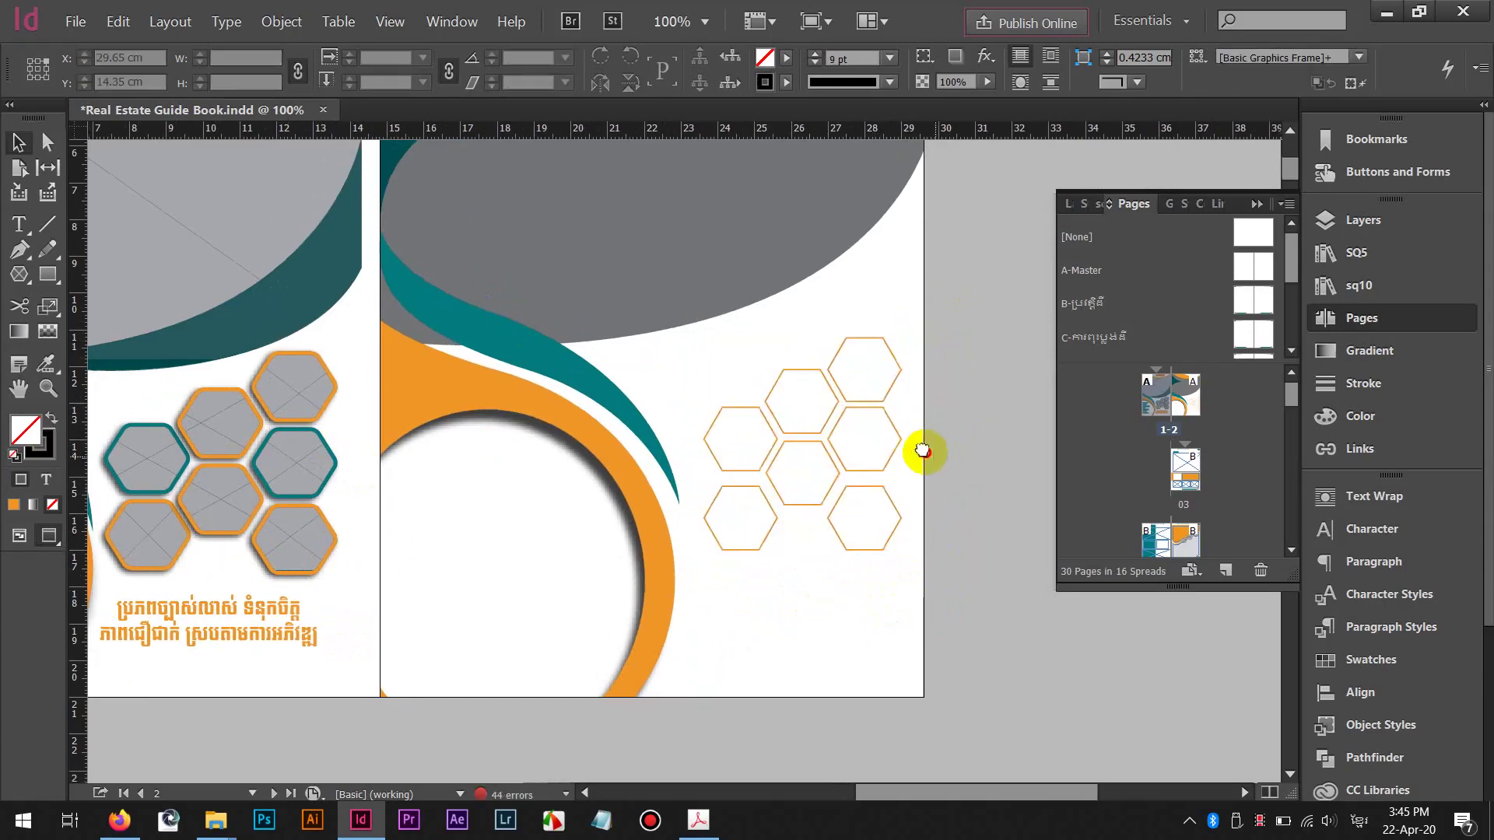
Examine the original cover's hexagon cluster up close, and switch to Acrobat to view the hexagons on the finished cover PDF
scroll(257, 373, up, 1)
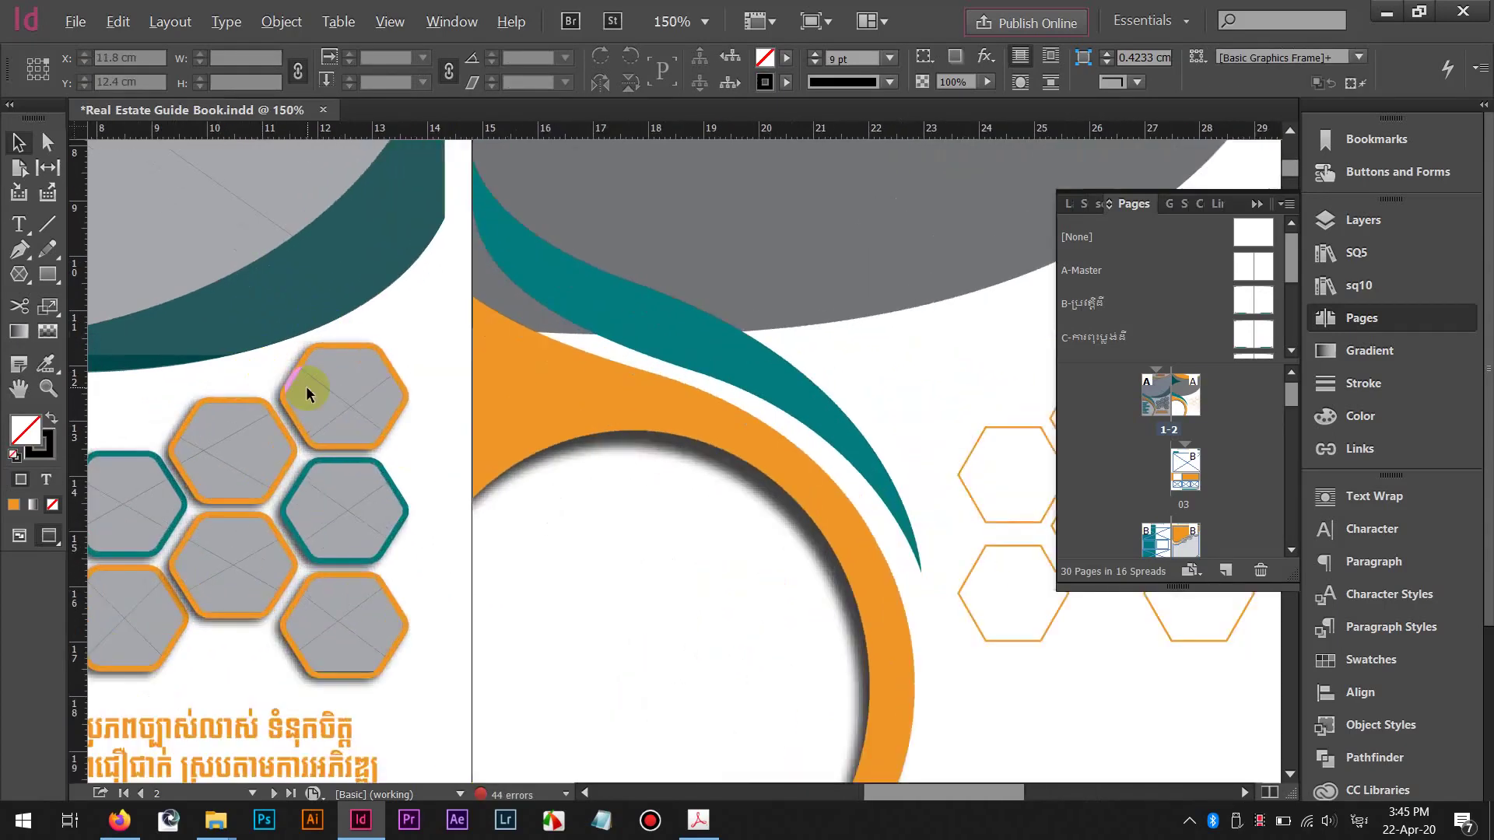
scroll(305, 386, up, 2)
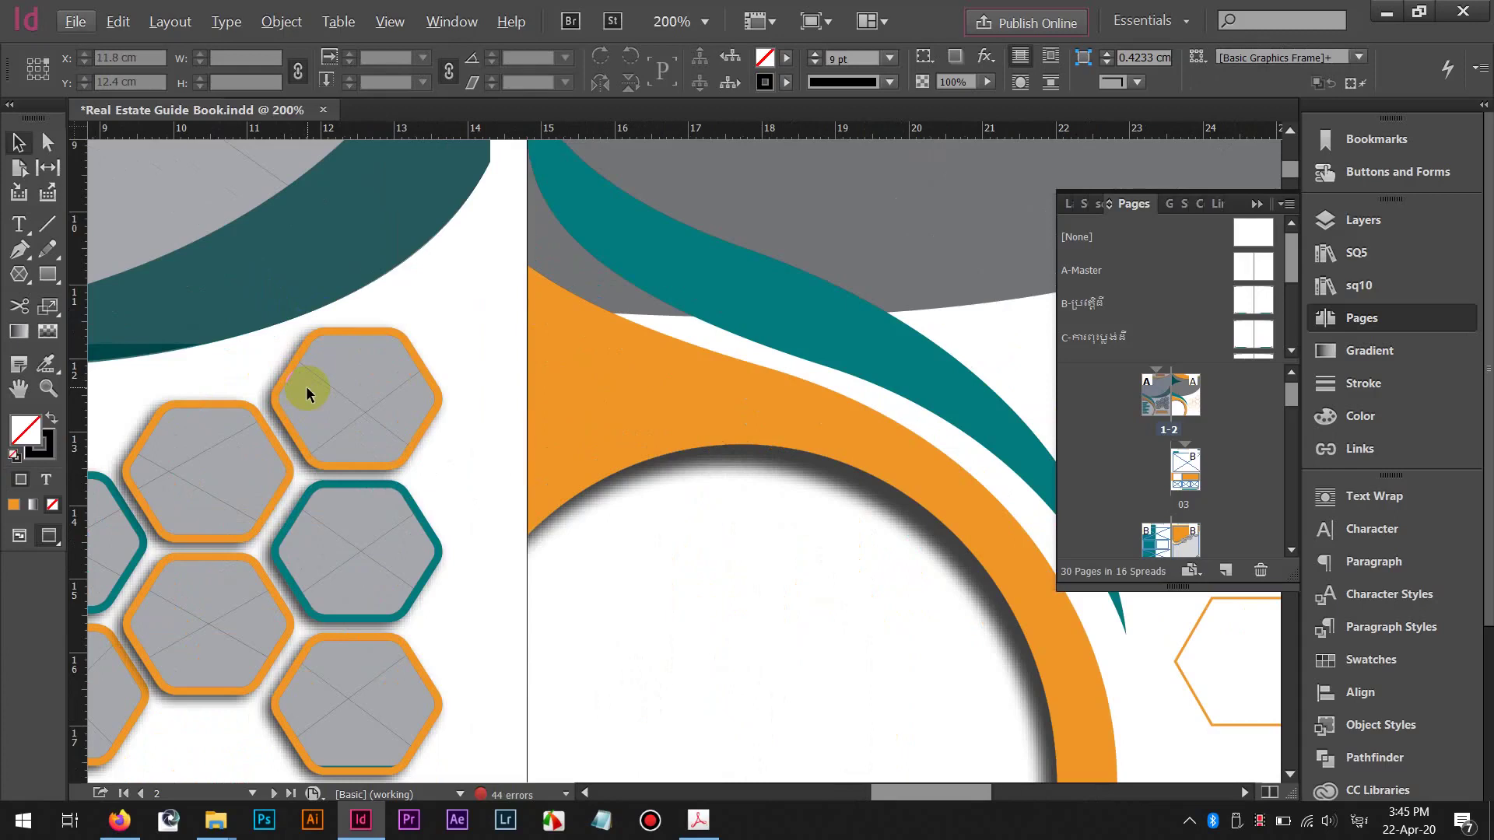
drag(305, 386, 591, 358)
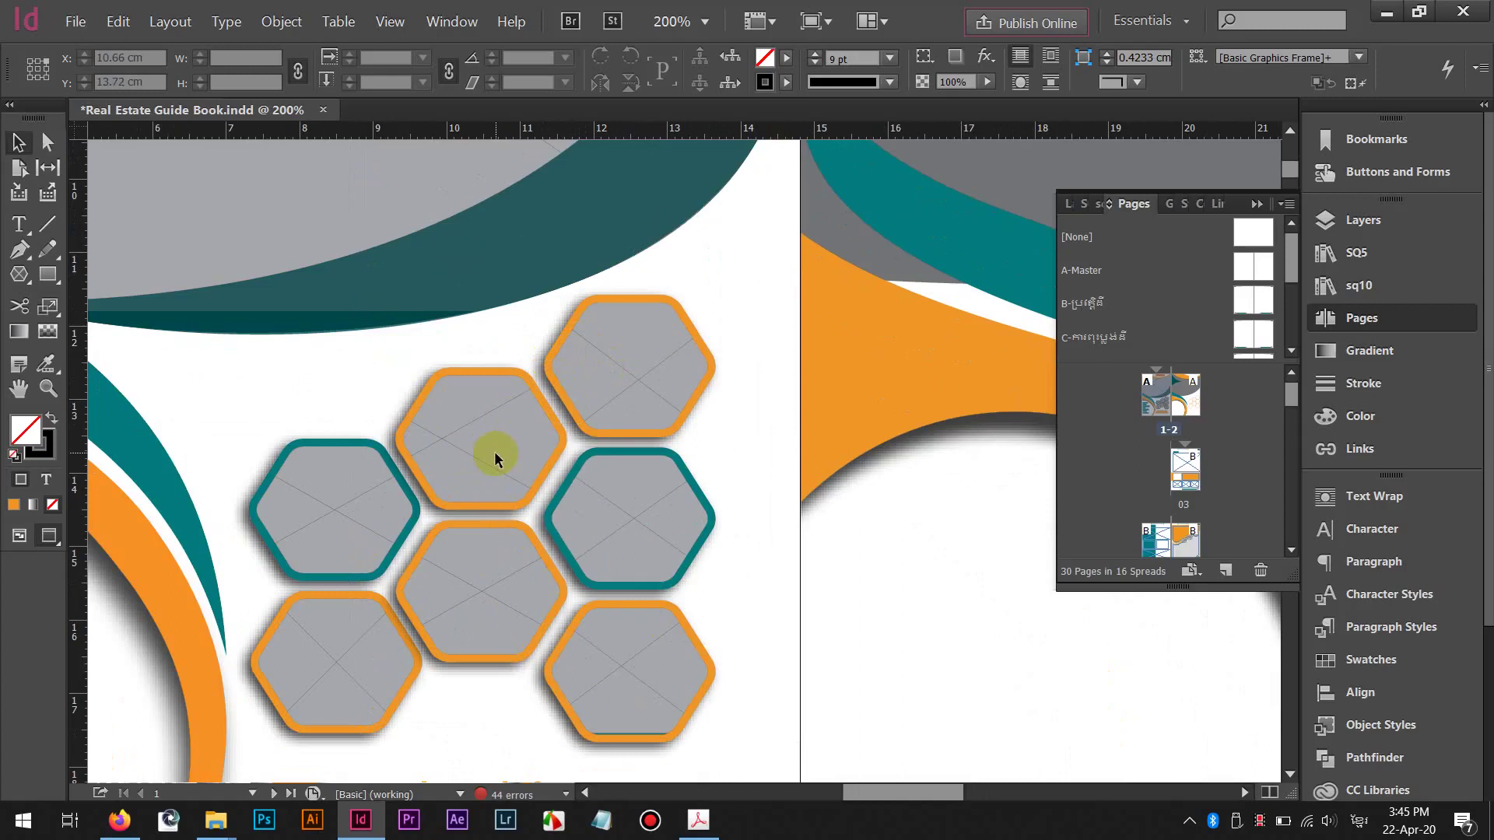
click(698, 821)
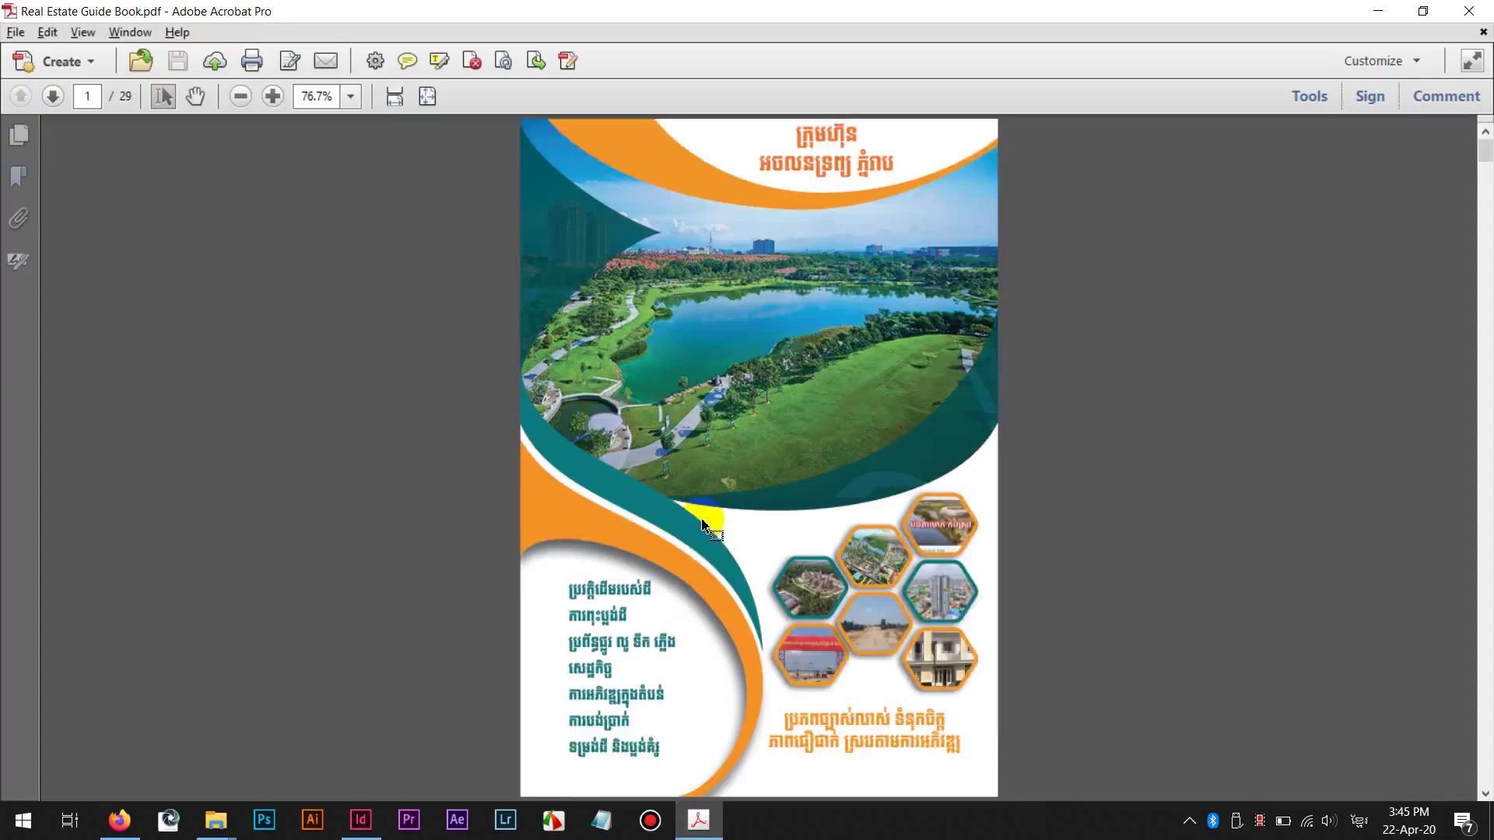
scroll(703, 526, down, 1)
scroll(740, 576, up, 1)
scroll(776, 630, down, 1)
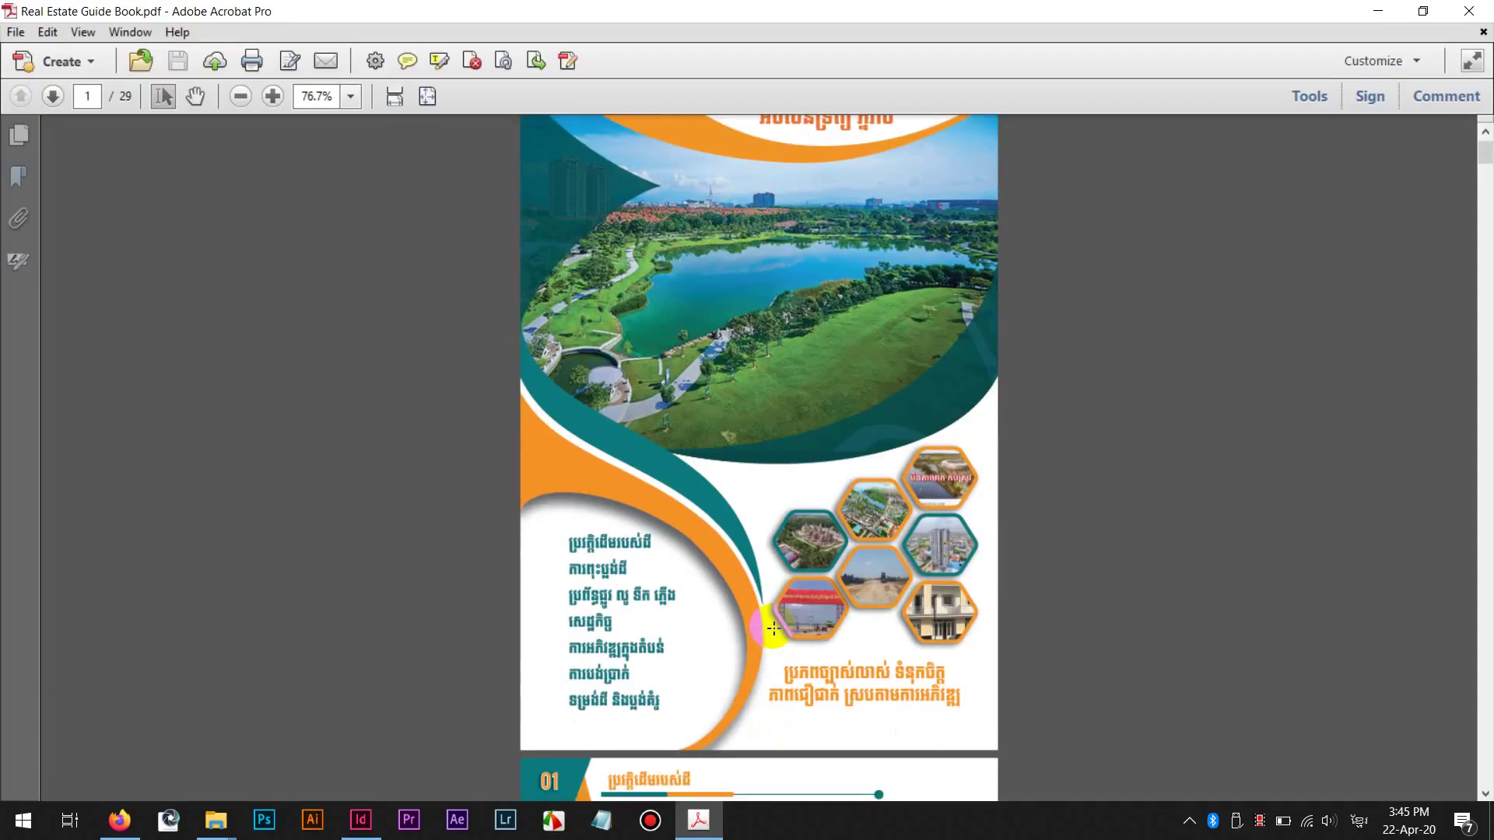